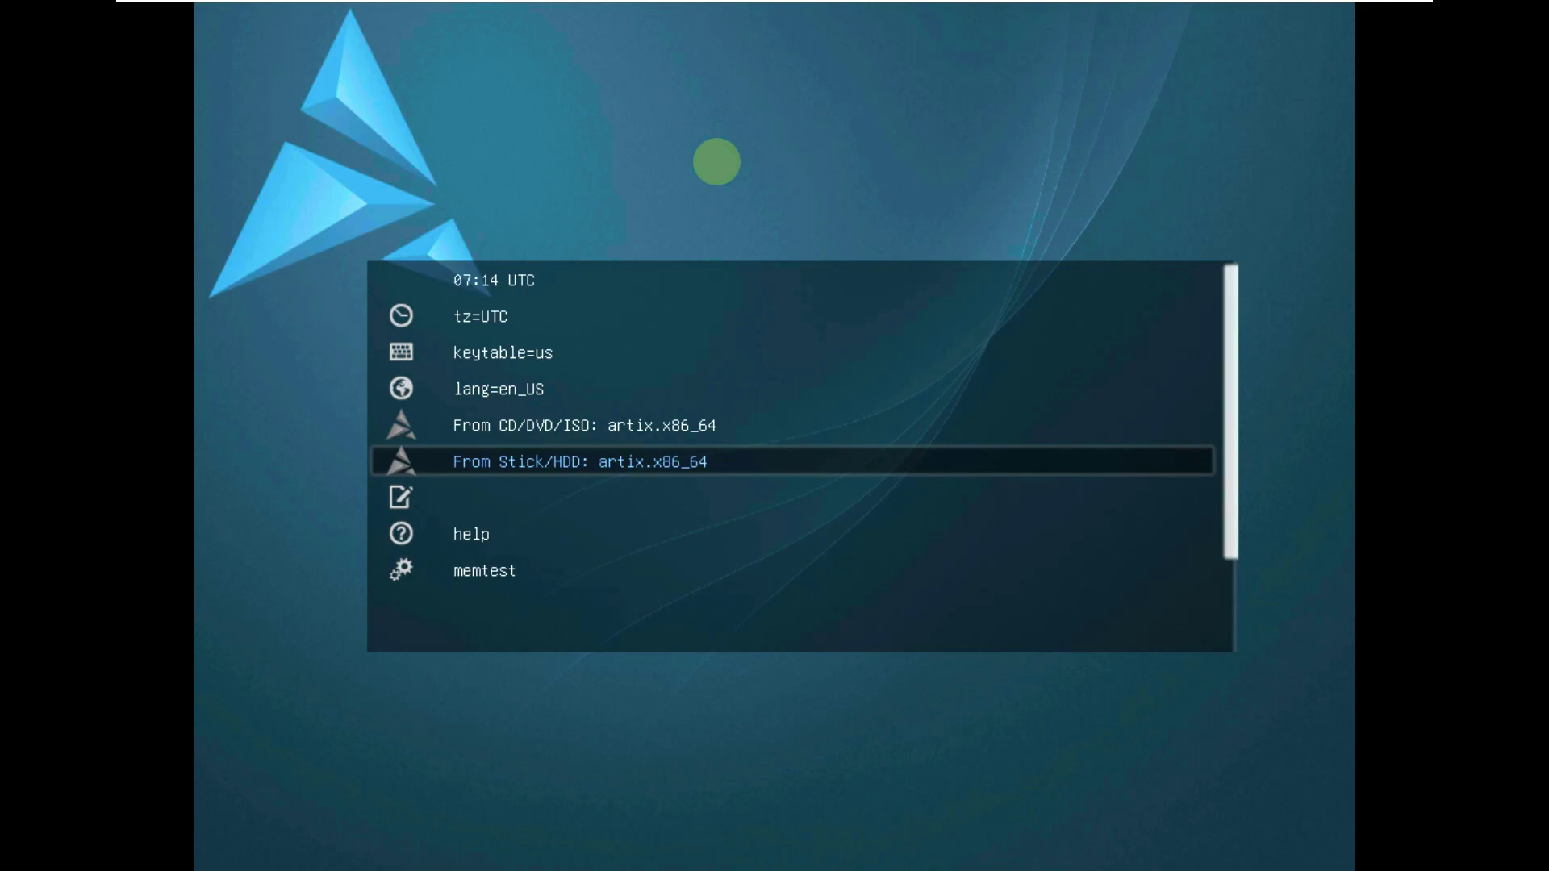
# Boot the live system from the 'From CD/DVD/ISO: artix.x86_64' boot menu entry
pyautogui.press('Down')
pyautogui.press('Down')
pyautogui.press('Down')
pyautogui.press('Down')
pyautogui.press('Up')
pyautogui.press('Up')
pyautogui.press('Up')
pyautogui.press('Up')
pyautogui.press('Up')
pyautogui.press('Up')
pyautogui.press('Up')
pyautogui.press('Up')
pyautogui.press('Up')
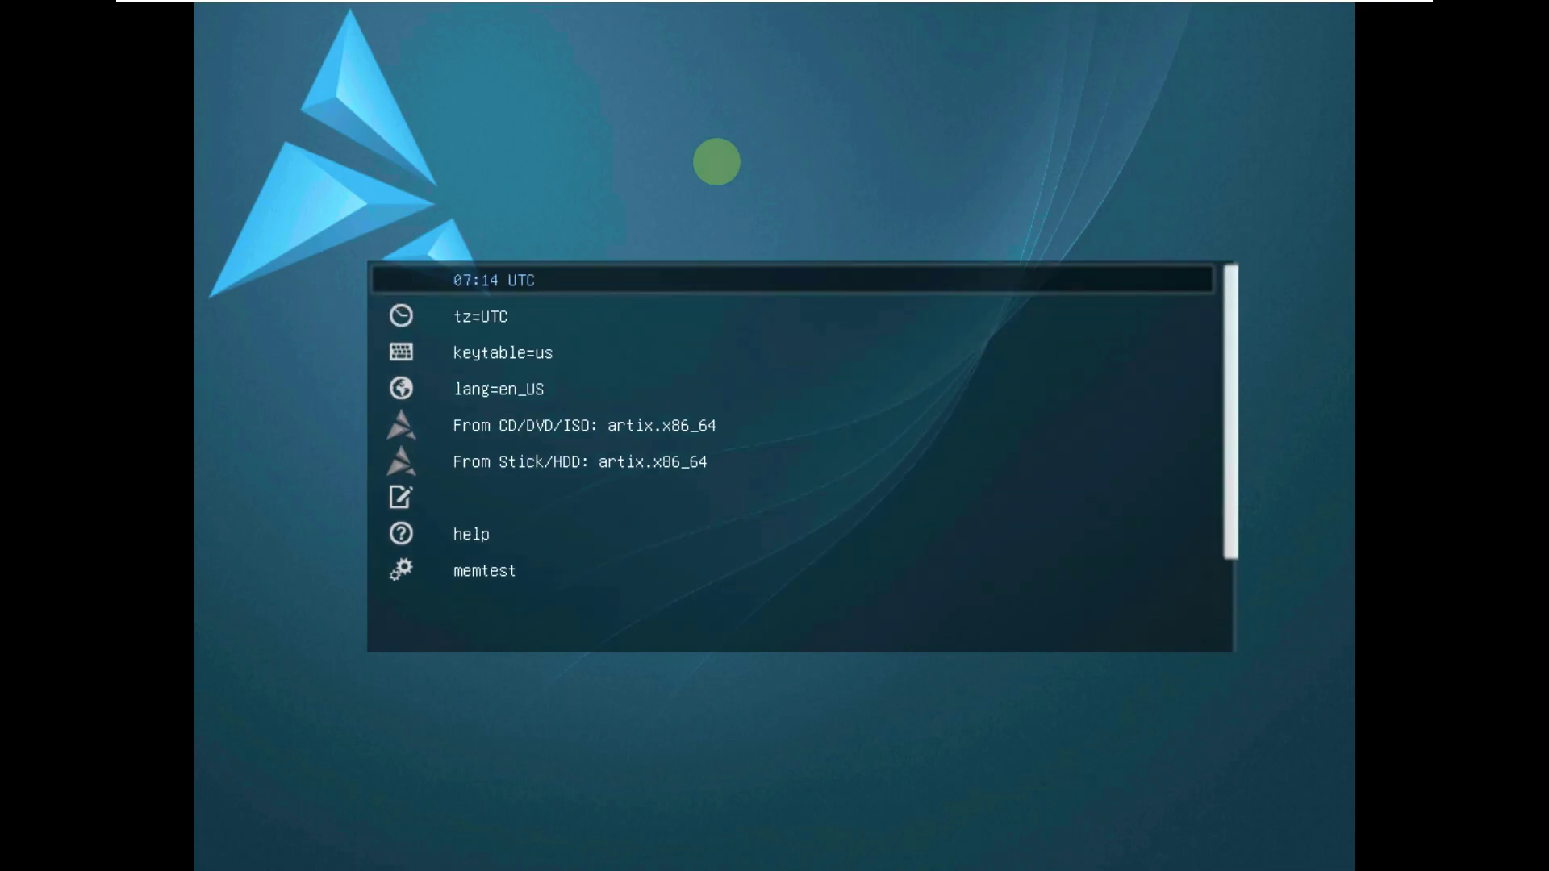
pyautogui.press('Down')
pyautogui.press('Down')
pyautogui.press('Down')
pyautogui.press('Down')
pyautogui.press('Return')
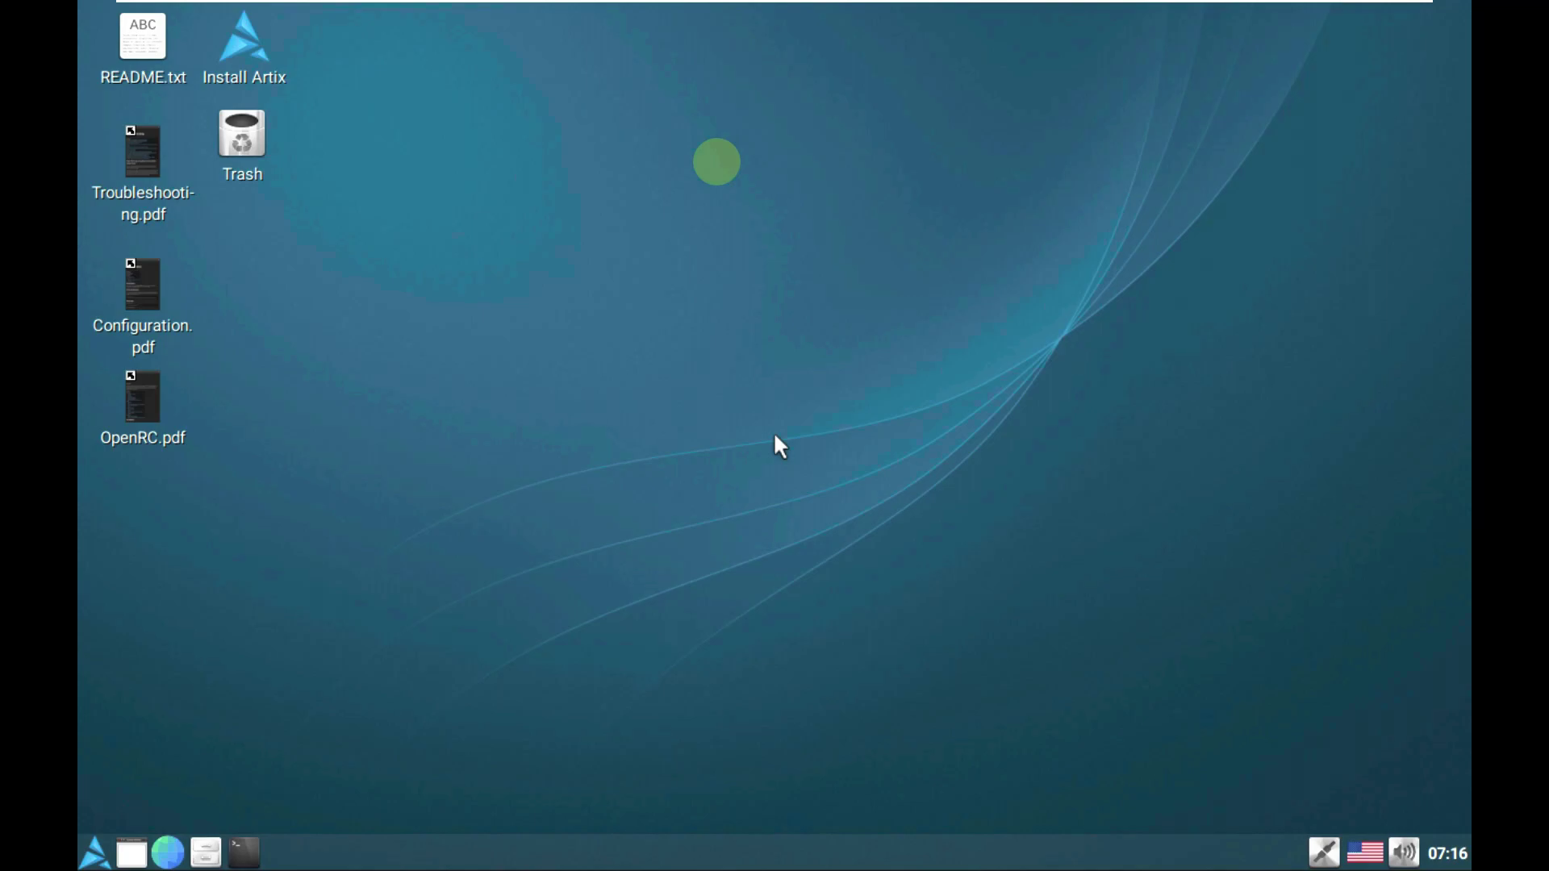
# Turn off VMware display stretching and browse the LXDE application menu
pyautogui.moveTo(1241, 4)
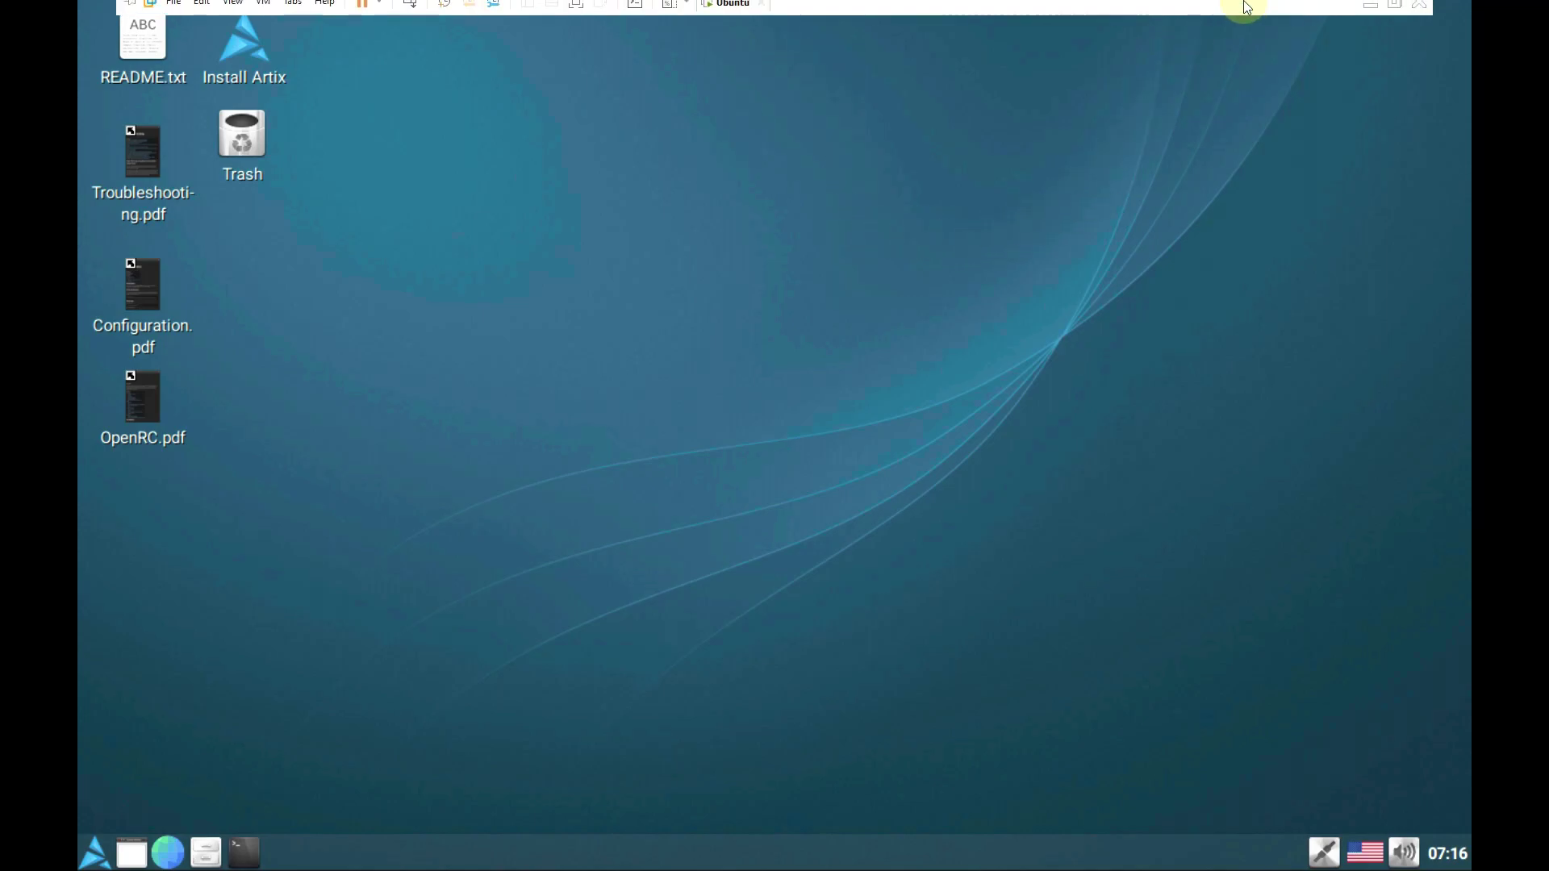
pyautogui.click(669, 17)
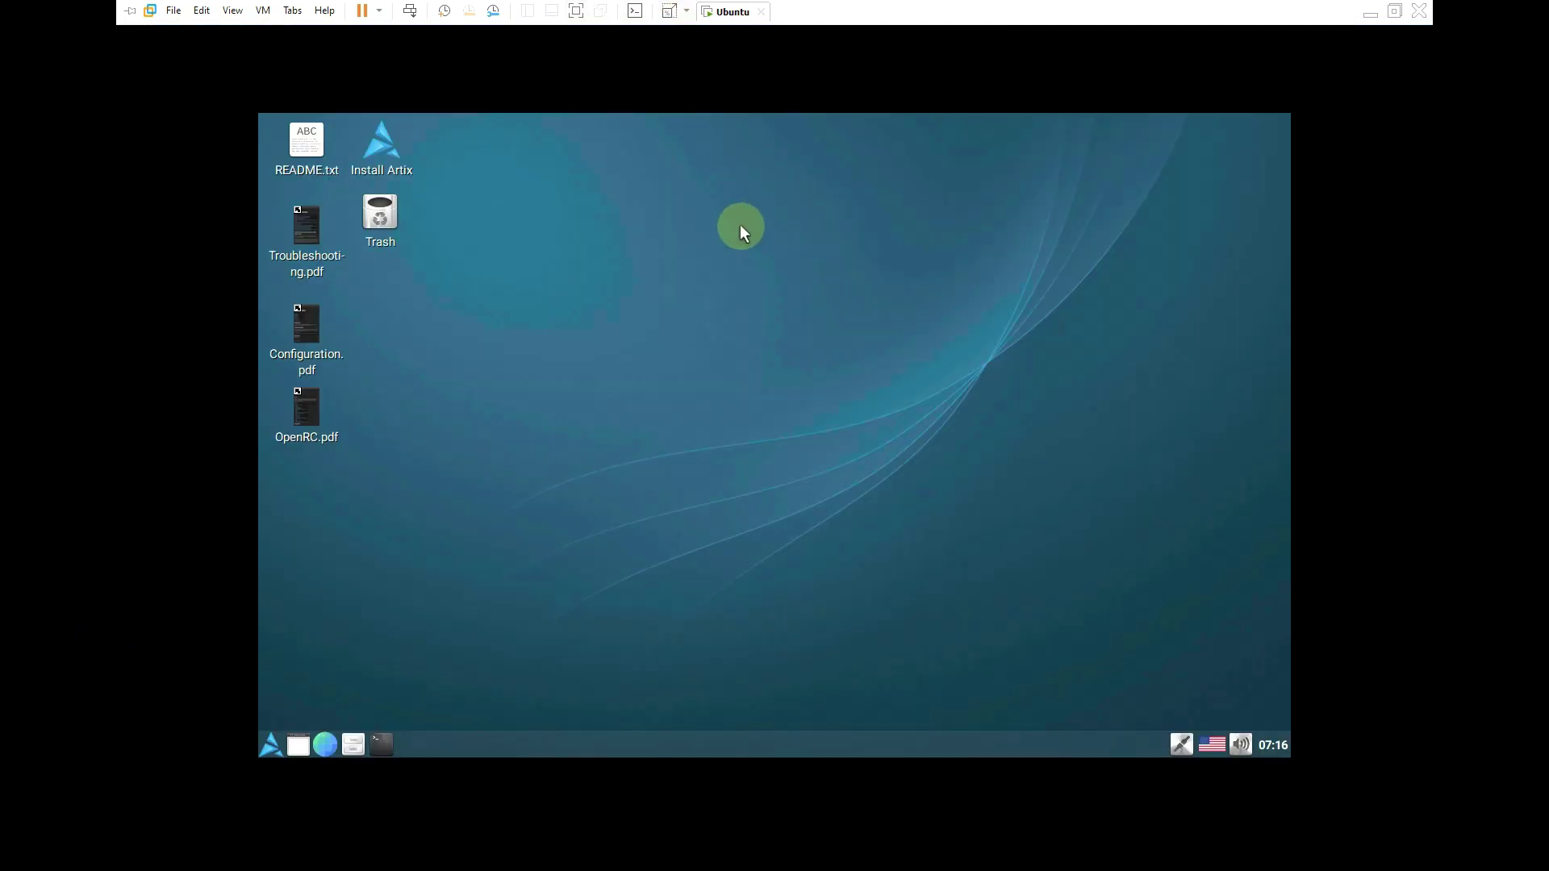
pyautogui.click(275, 746)
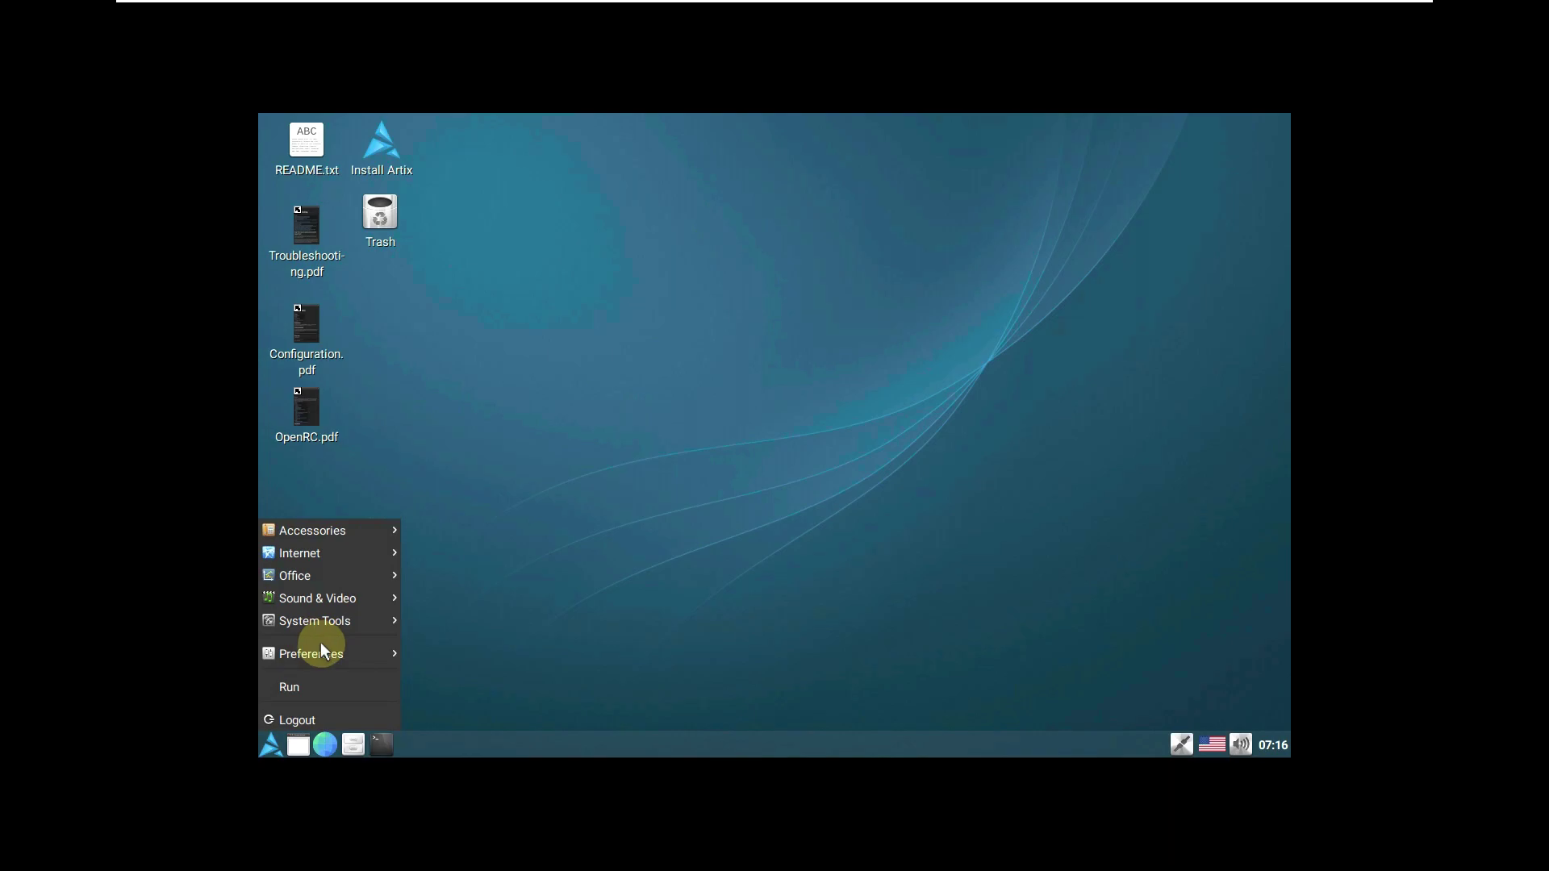
pyautogui.moveTo(322, 652)
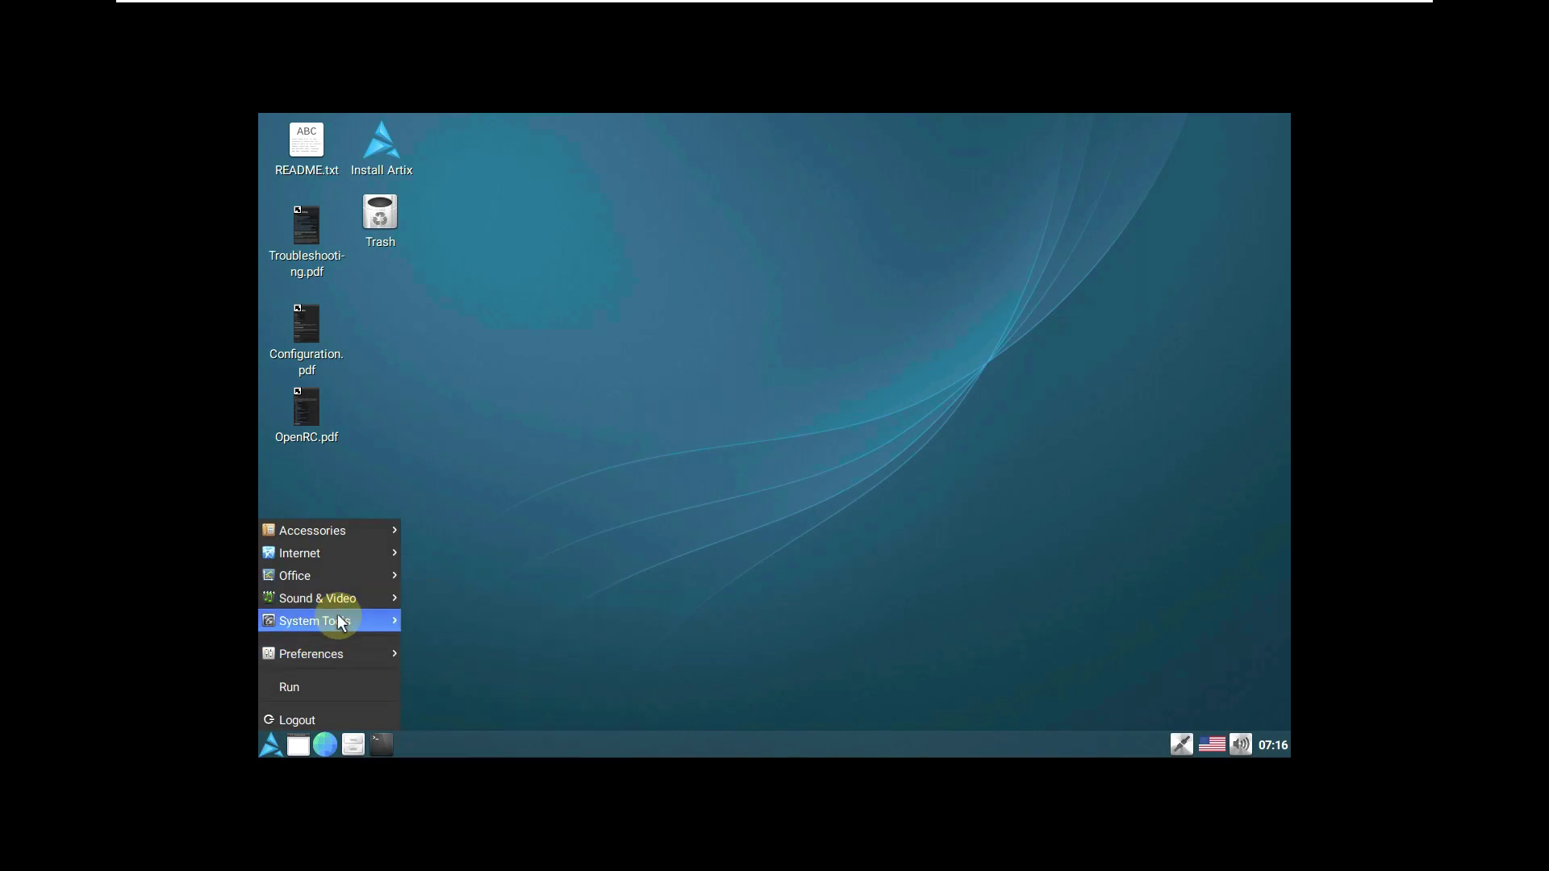
pyautogui.moveTo(339, 622)
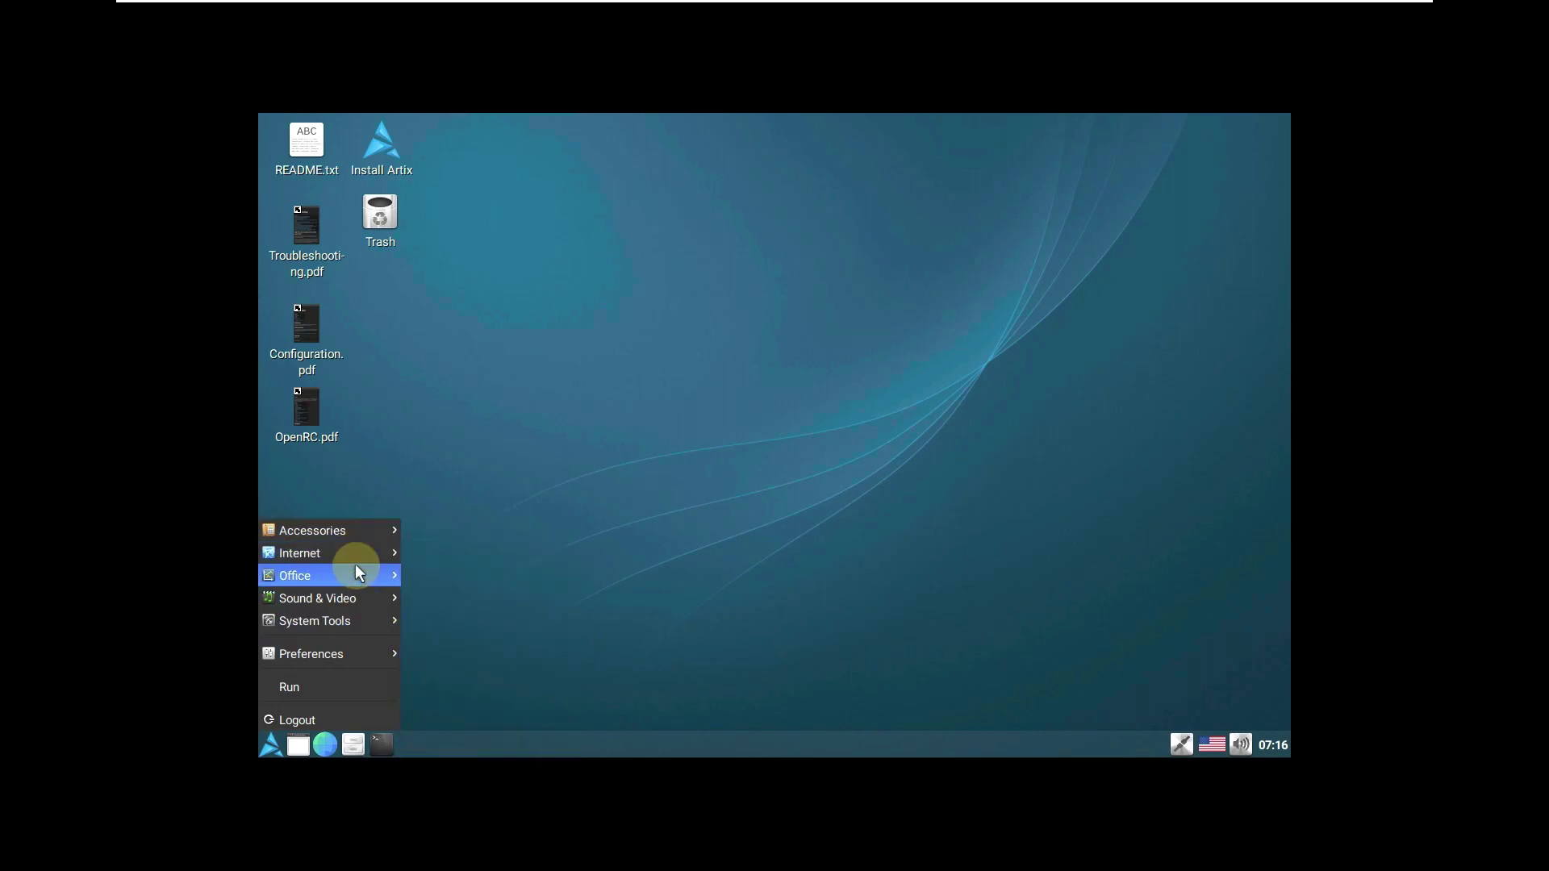
pyautogui.moveTo(356, 590)
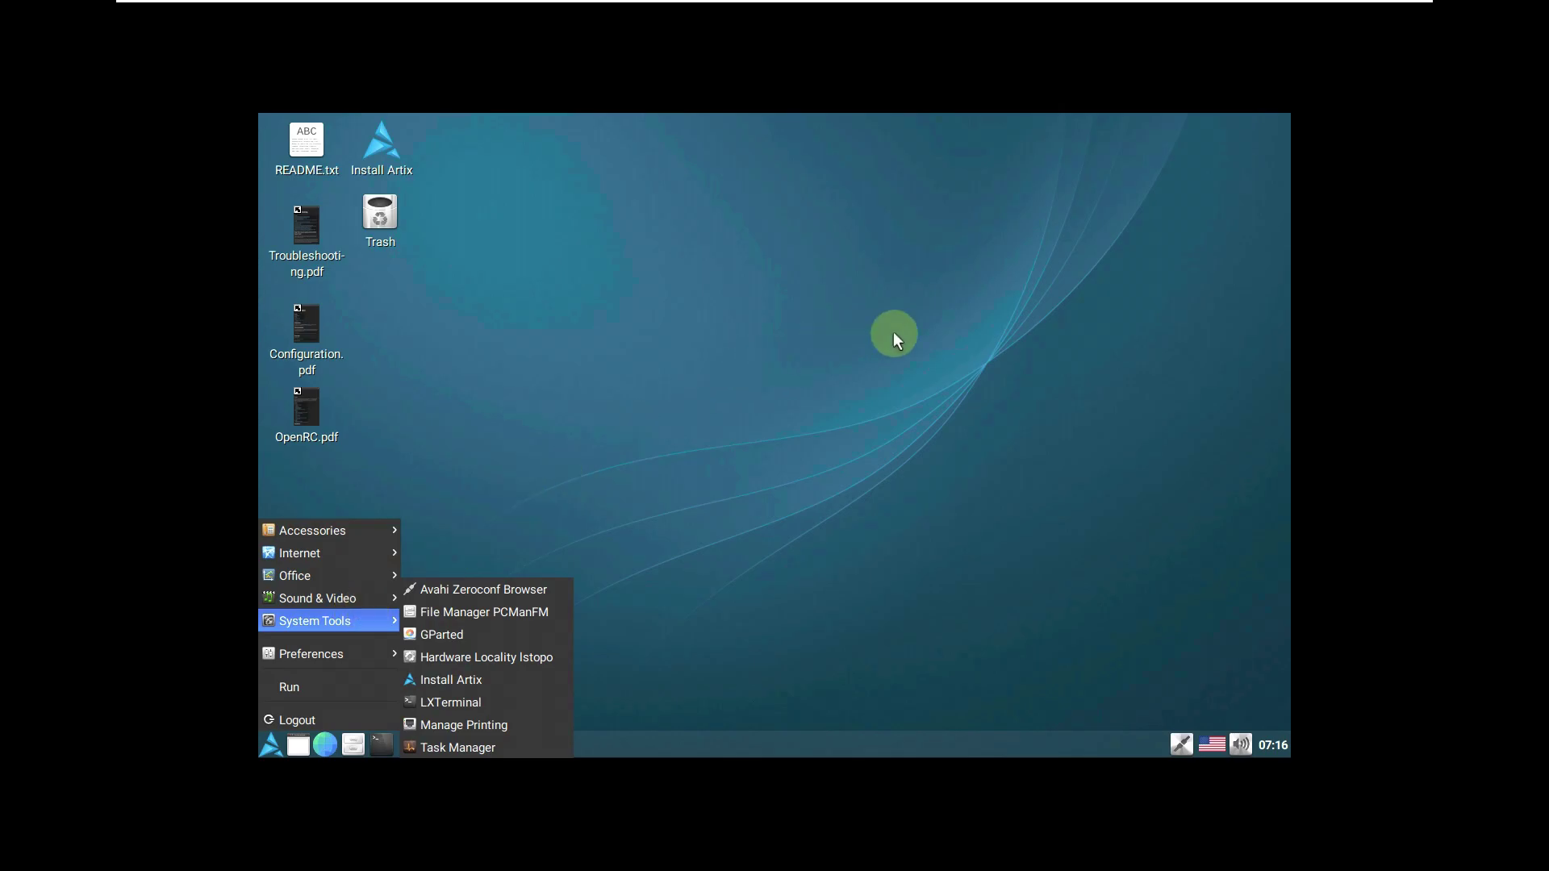
# Set VMware to stretch the guest desktop while keeping its aspect ratio
pyautogui.click(934, 321)
pyautogui.moveTo(1335, 6)
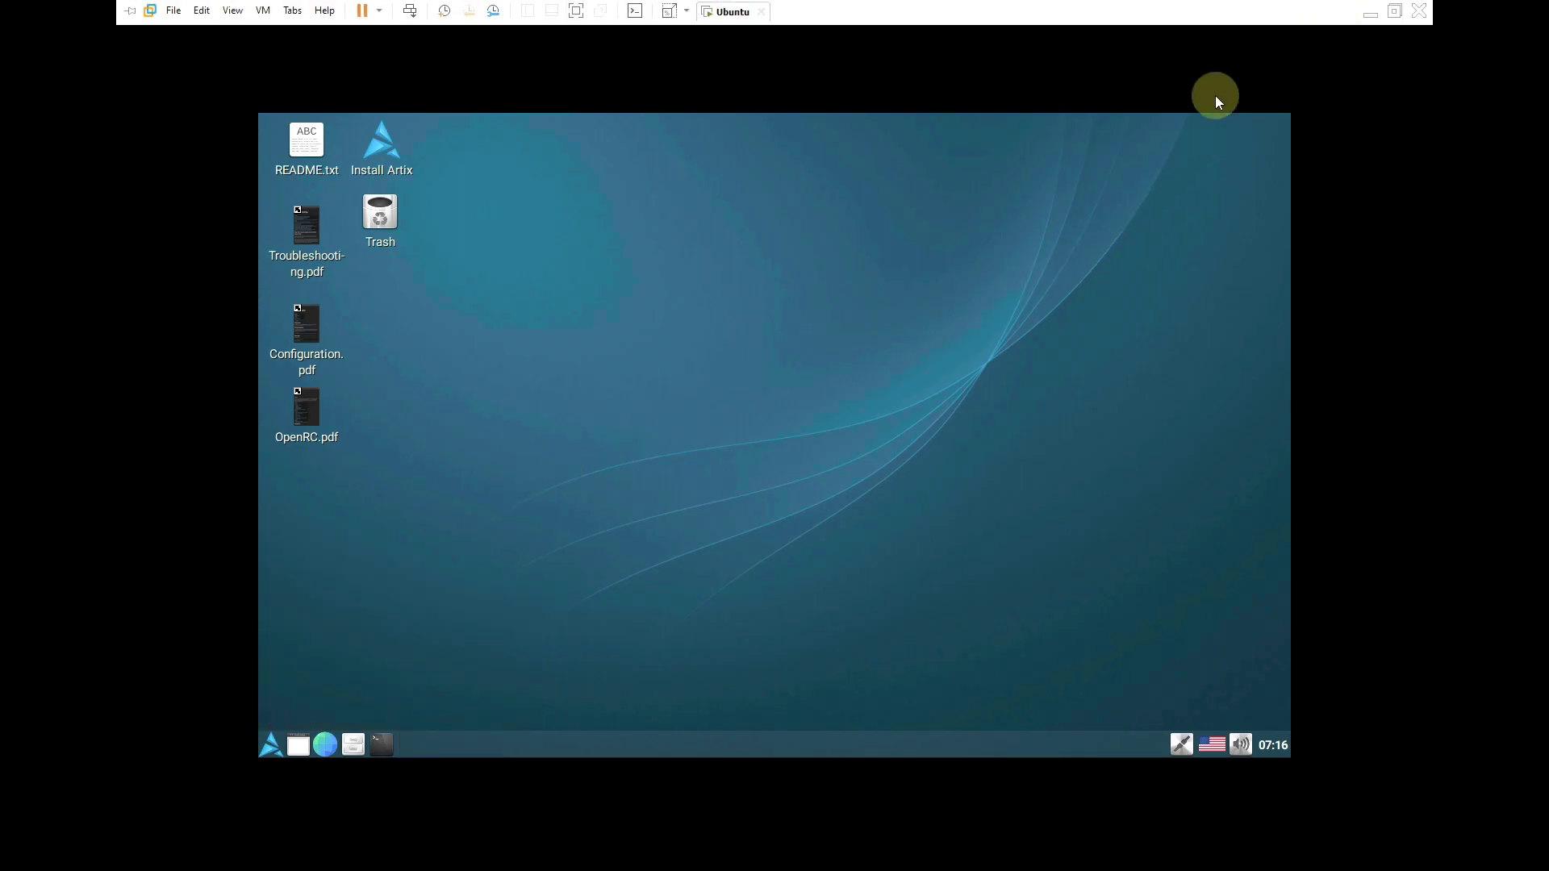
pyautogui.click(686, 11)
pyautogui.click(726, 33)
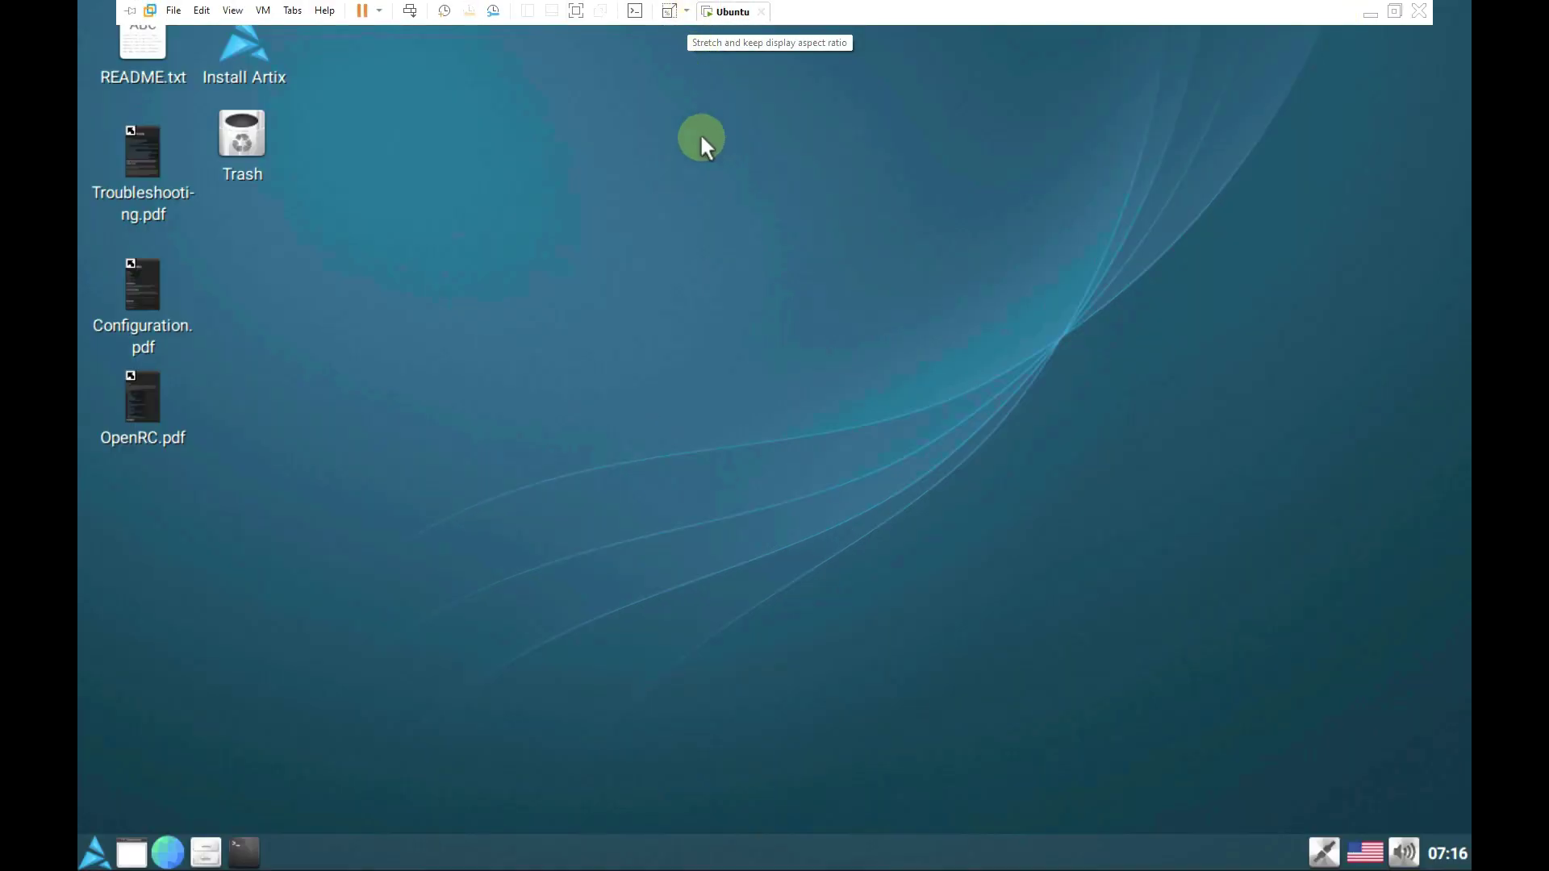
# Launch Task Manager from the System Tools menu
pyautogui.click(113, 839)
pyautogui.moveTo(147, 738)
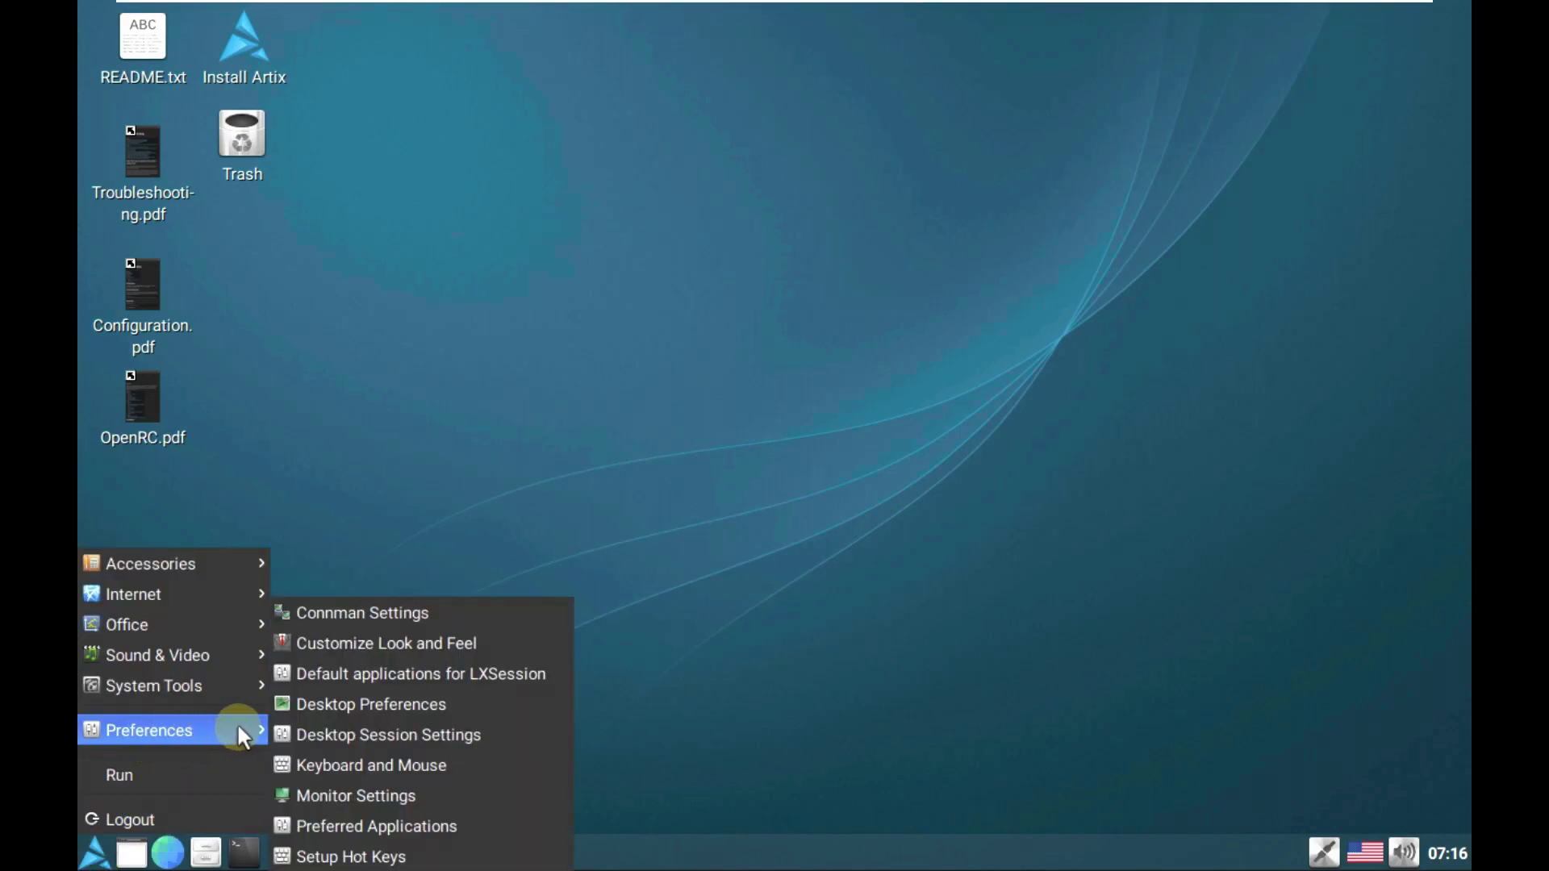
pyautogui.moveTo(217, 679)
pyautogui.click(363, 853)
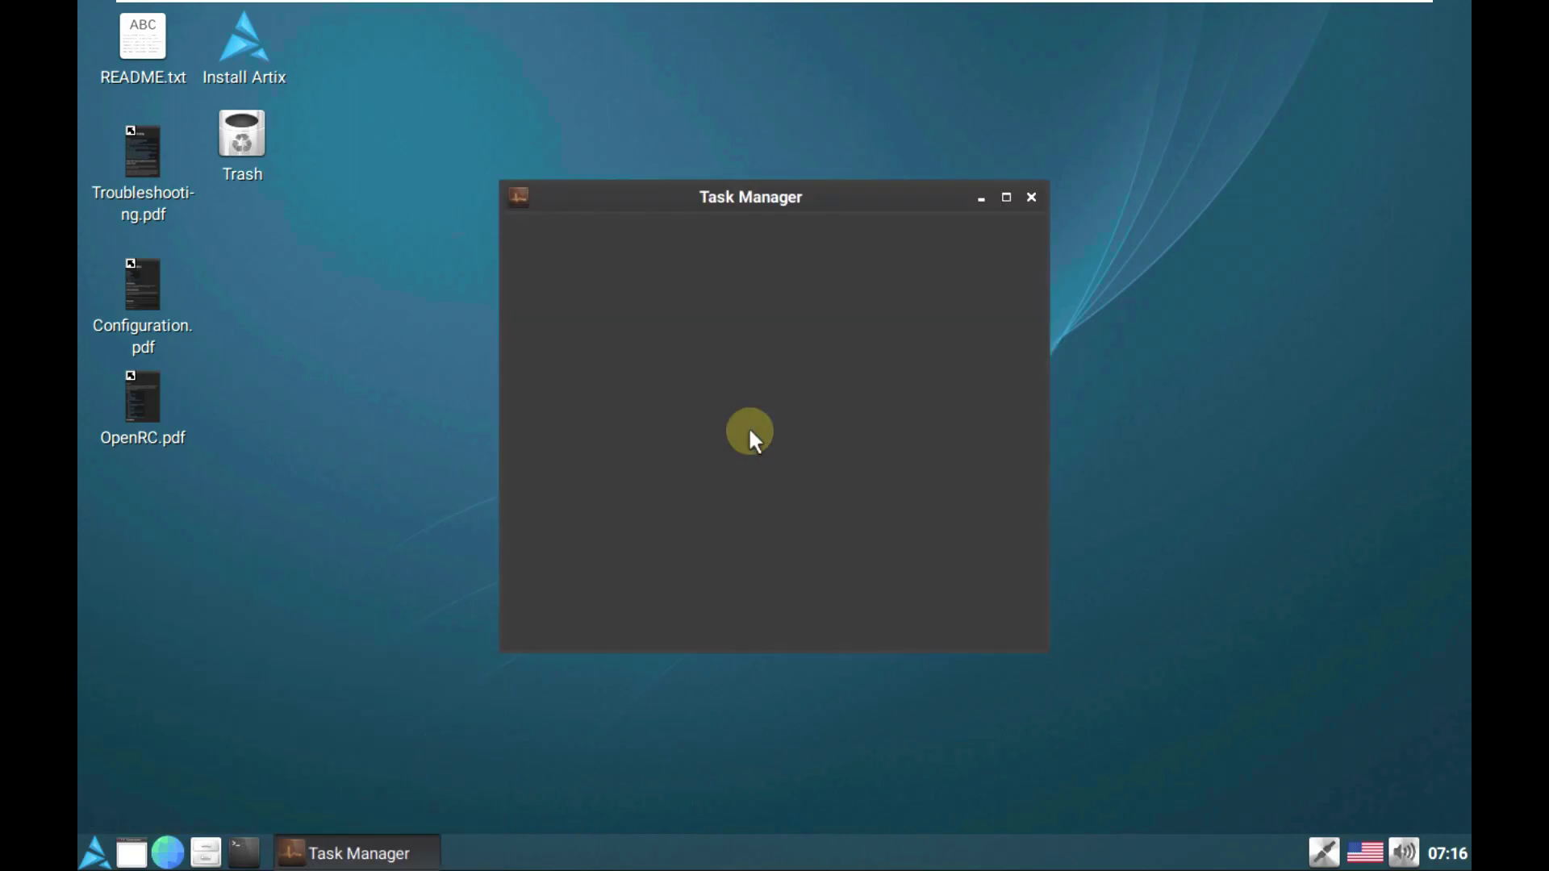
# Maximize Task Manager and hide the extra process detail columns
pyautogui.click(1004, 199)
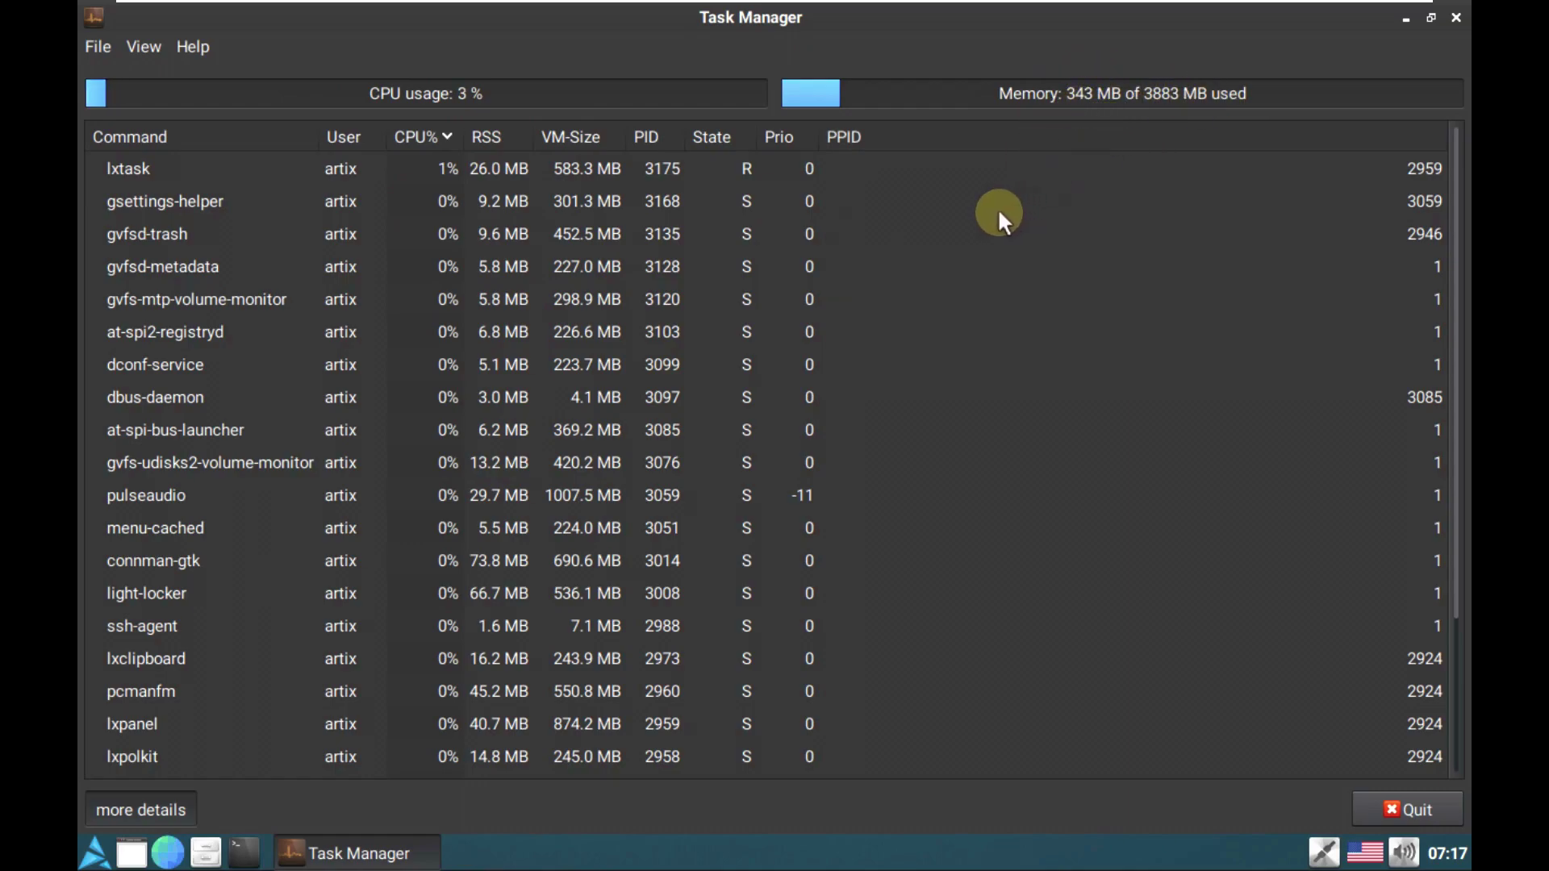
pyautogui.scroll(-5, 874, 291)
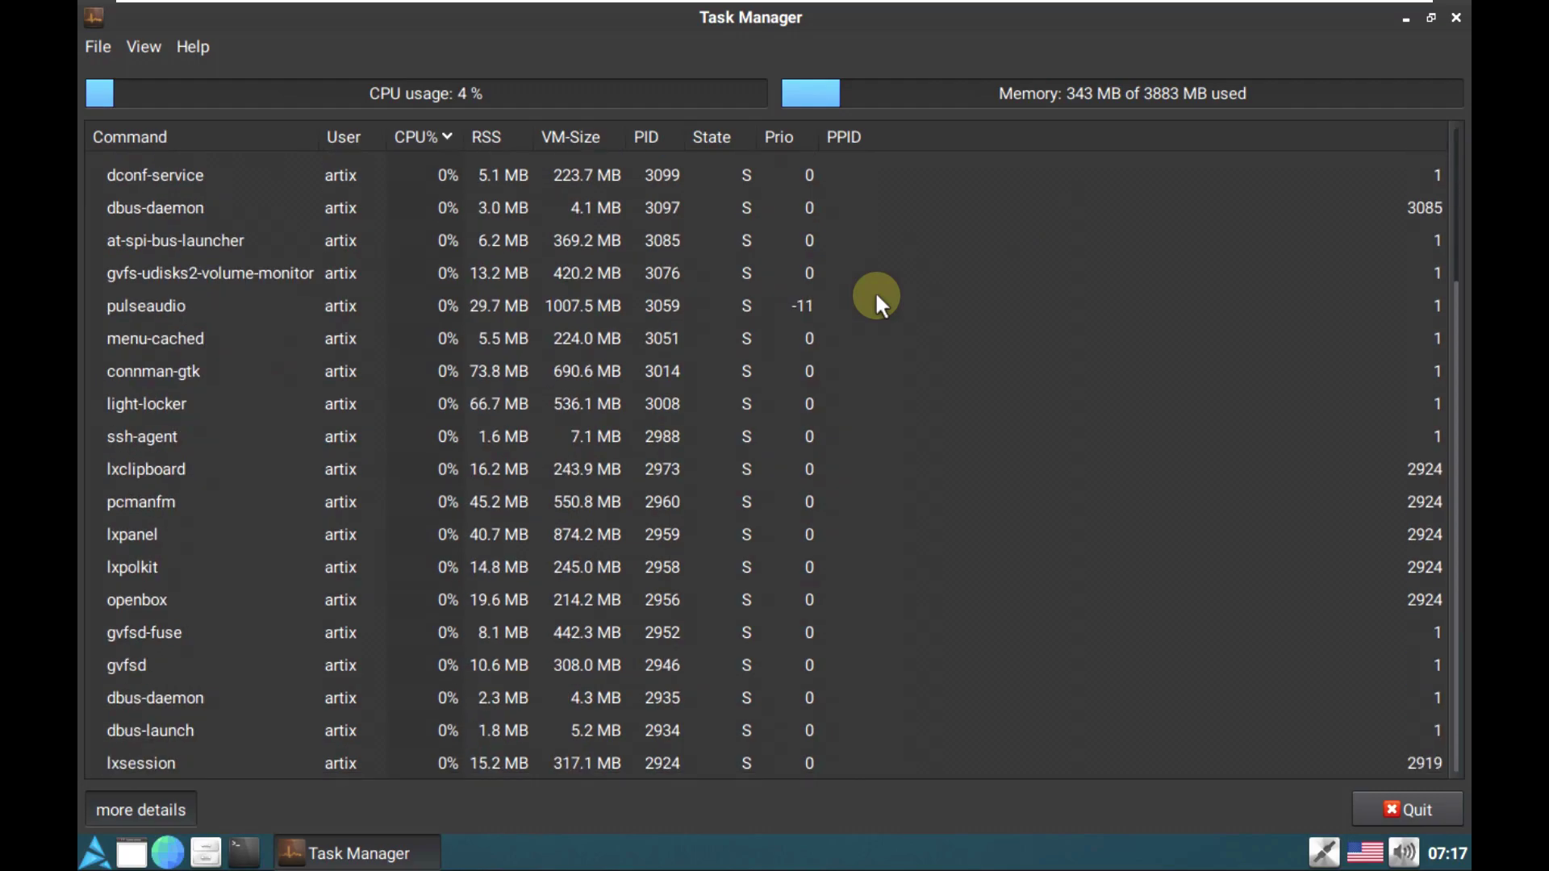
pyautogui.scroll(5, 245, 746)
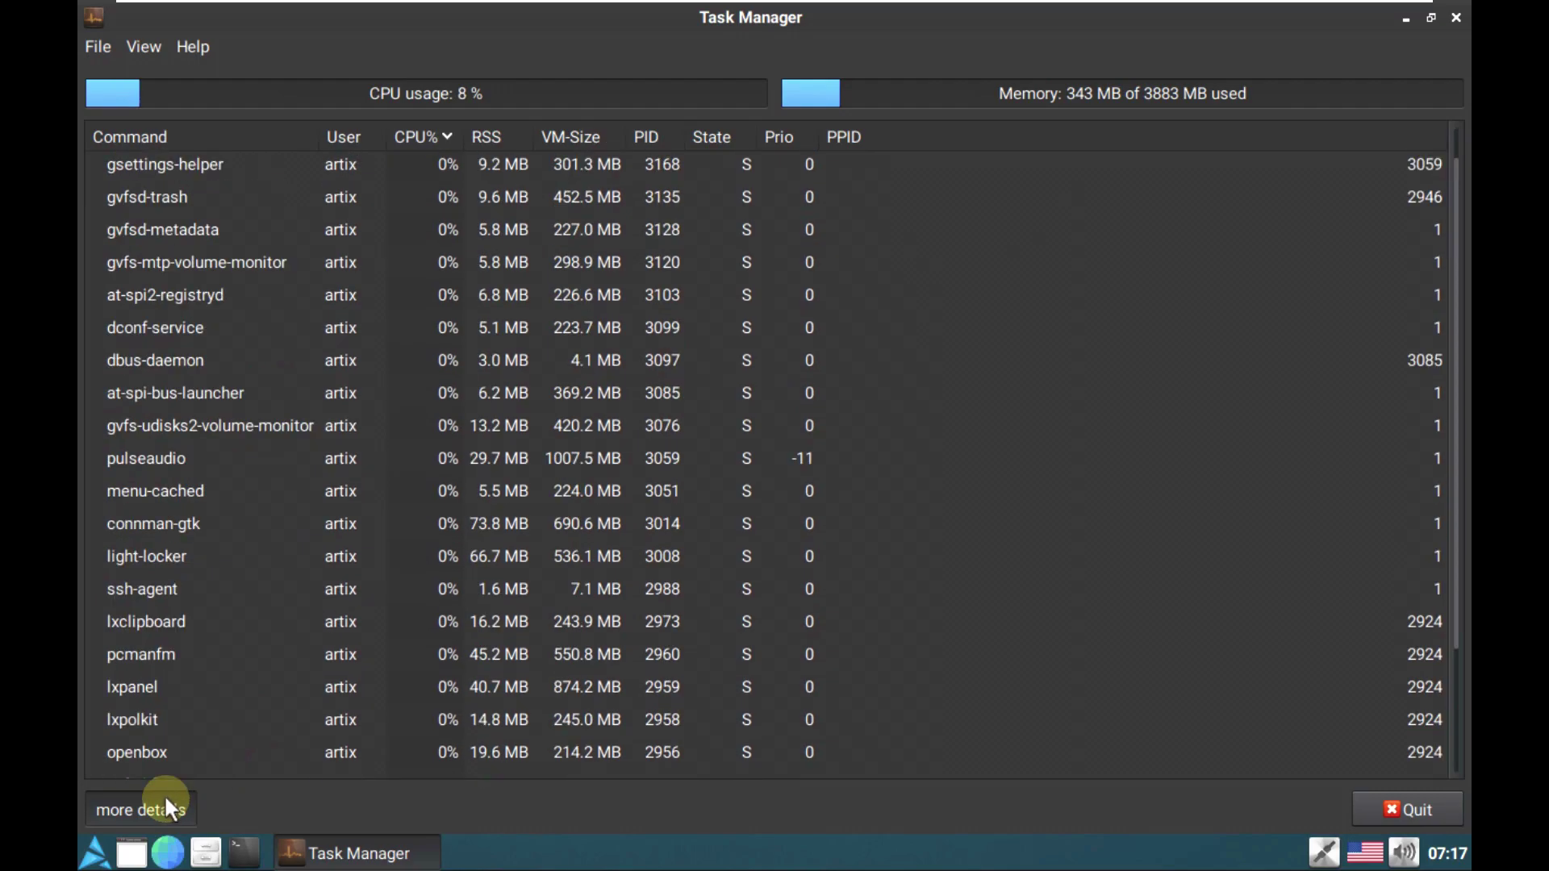
pyautogui.click(163, 796)
pyautogui.scroll(-5, 729, 465)
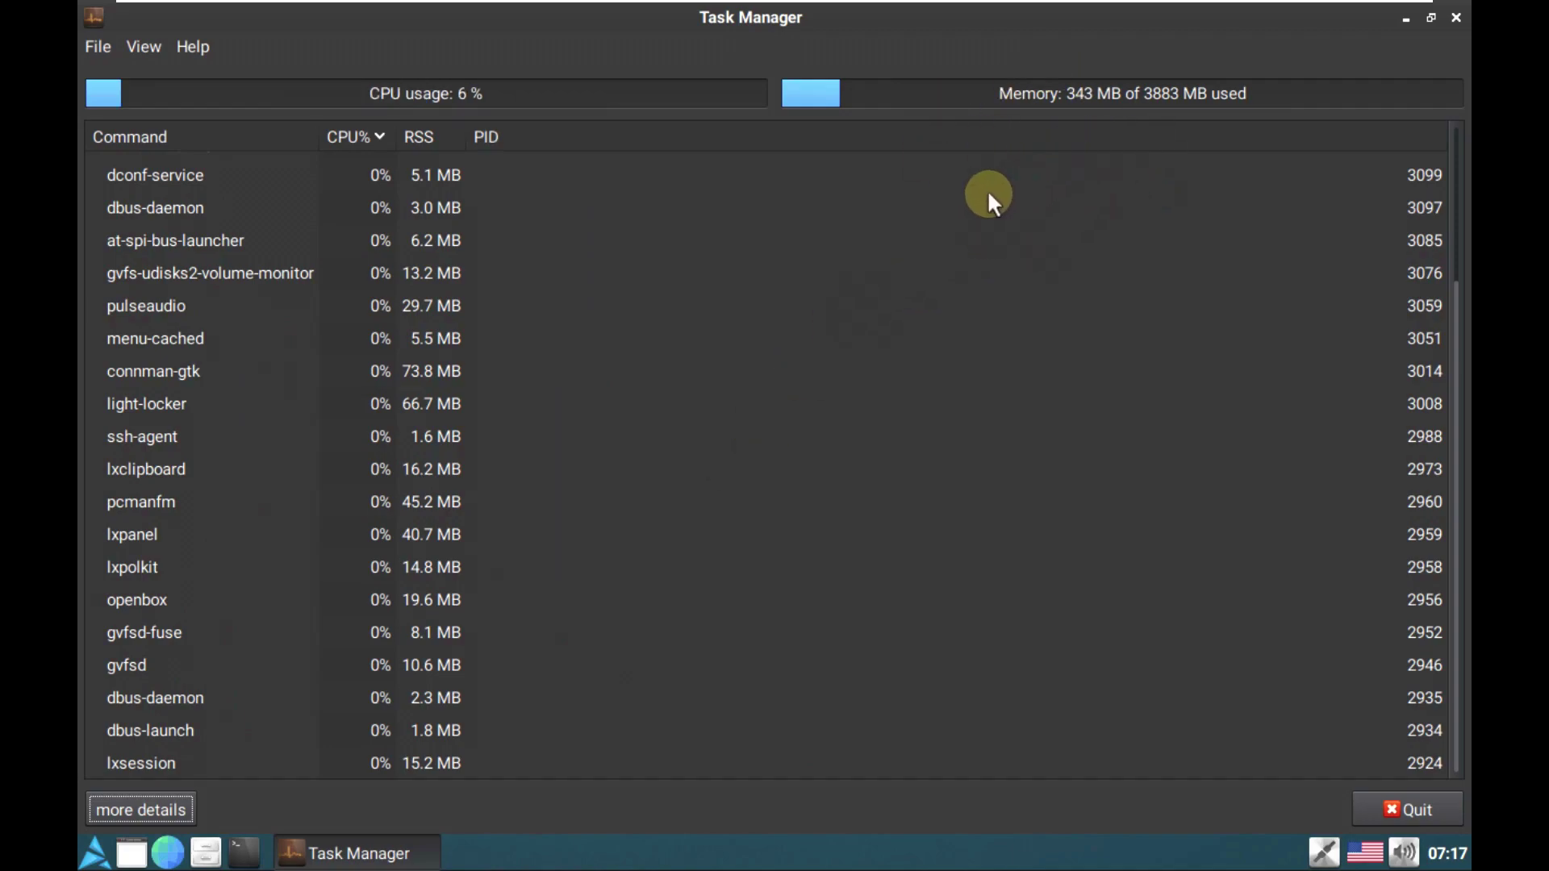
# Check the LXTask 0.1.10 version in Help > About, then quit Task Manager
pyautogui.click(200, 48)
pyautogui.click(230, 74)
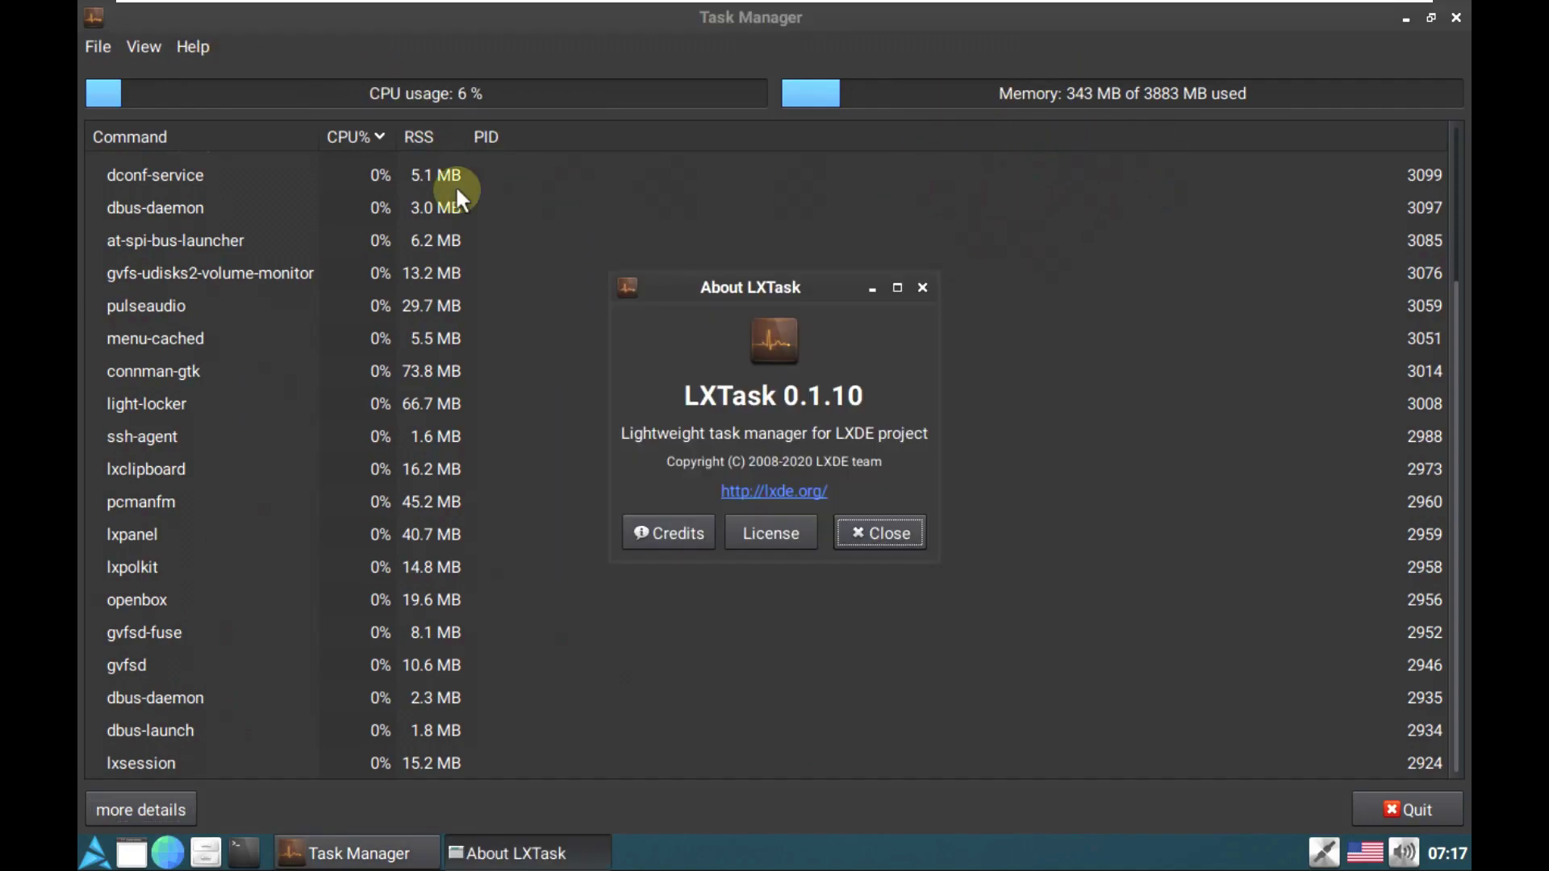
pyautogui.moveTo(670, 395); pyautogui.dragTo(880, 397)
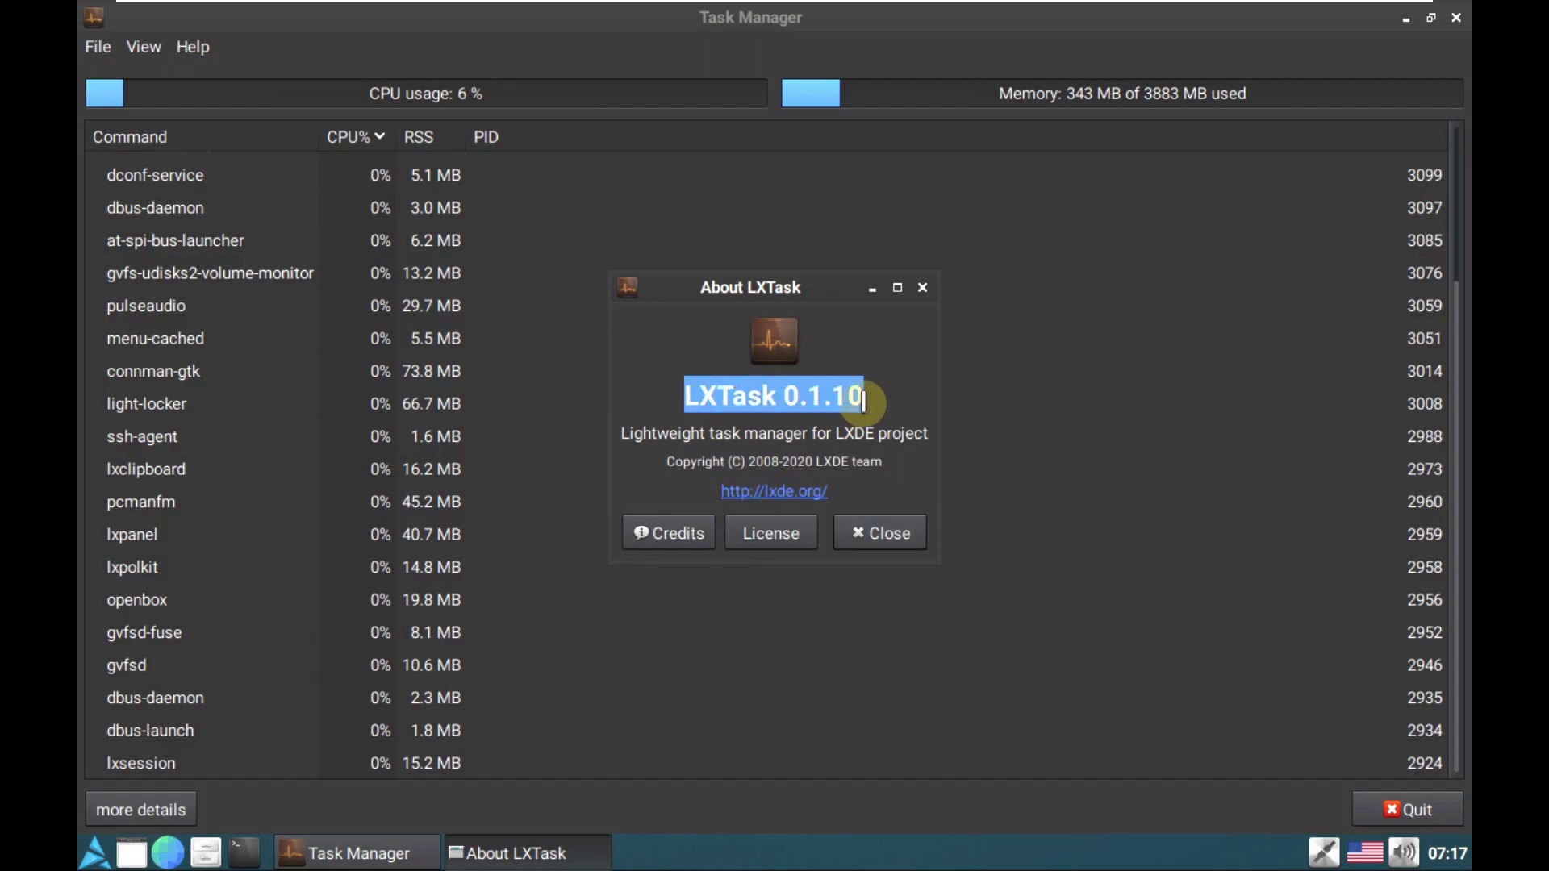
pyautogui.click(896, 531)
pyautogui.hotkey('ctrl', 'q')
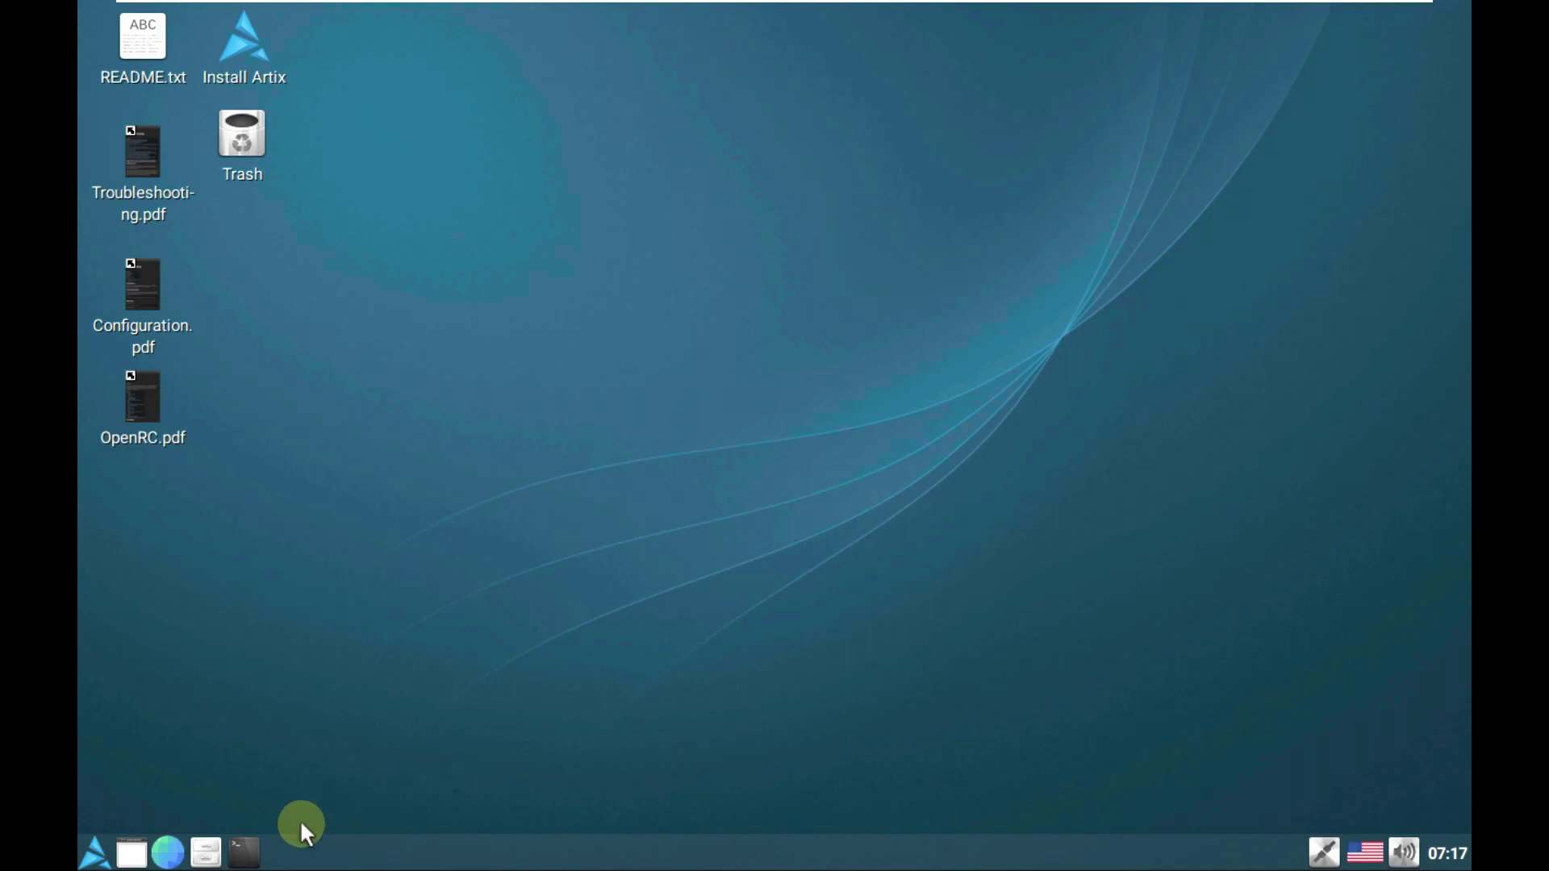
# Open LXTerminal and view its Help > About information
pyautogui.click(249, 851)
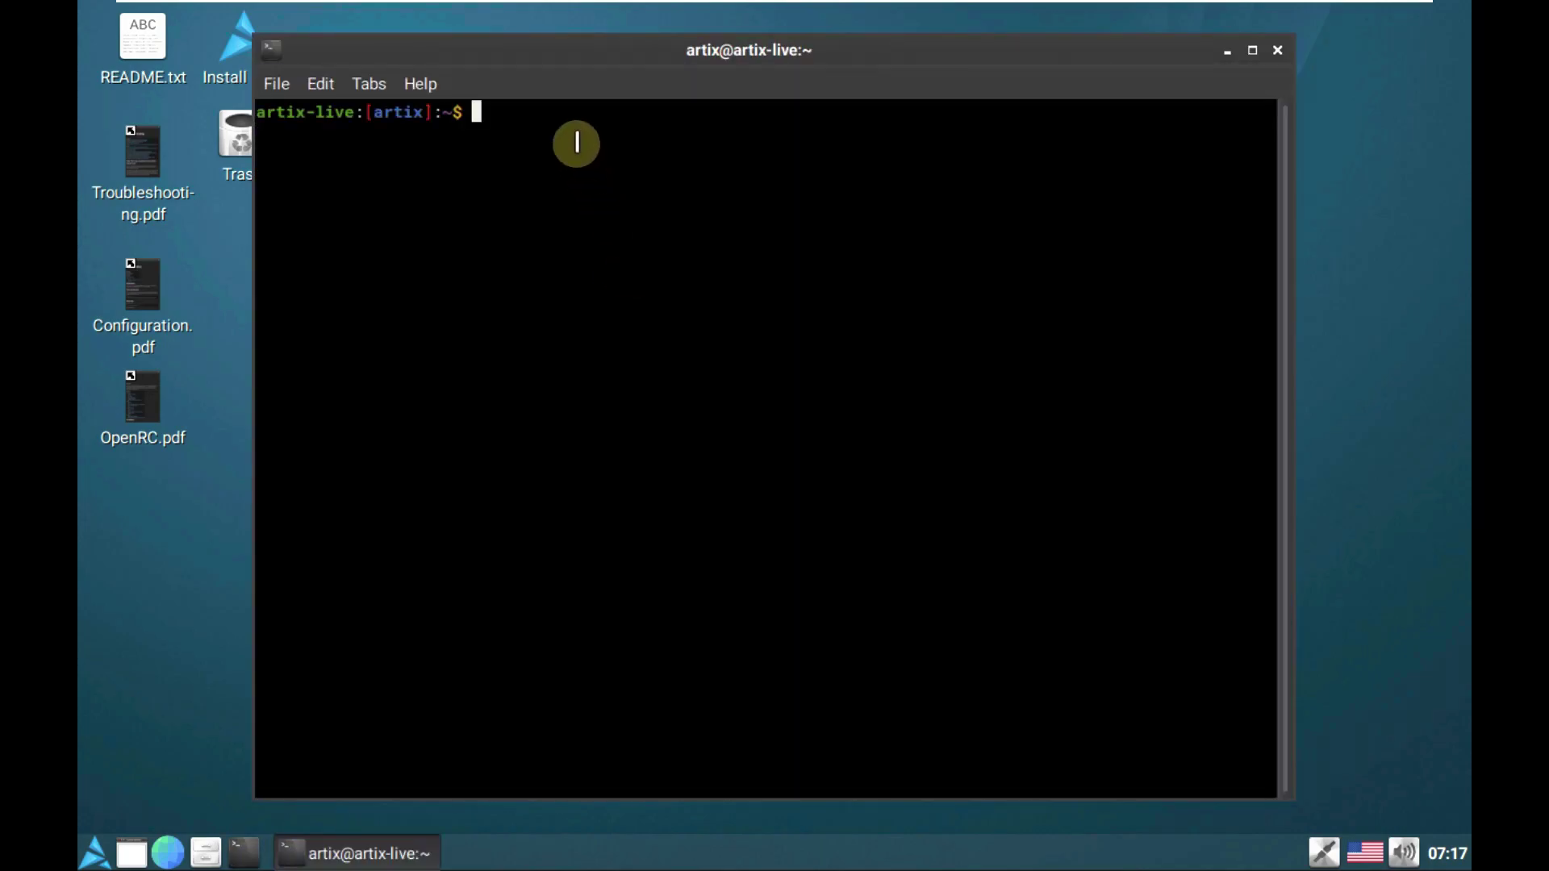
pyautogui.click(428, 86)
pyautogui.click(432, 118)
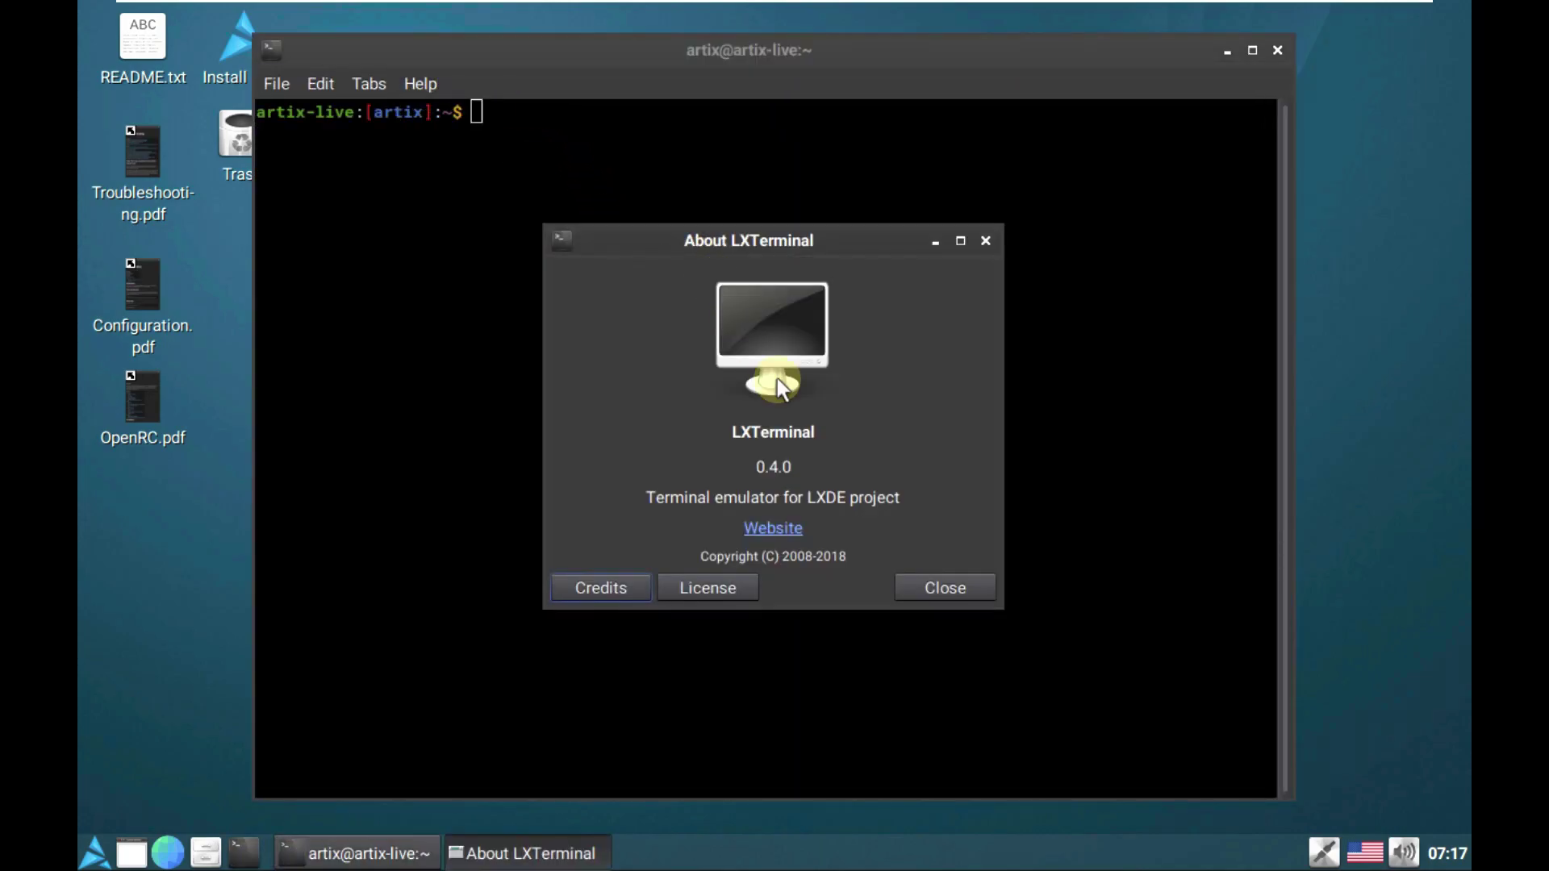
pyautogui.moveTo(823, 435); pyautogui.dragTo(667, 428)
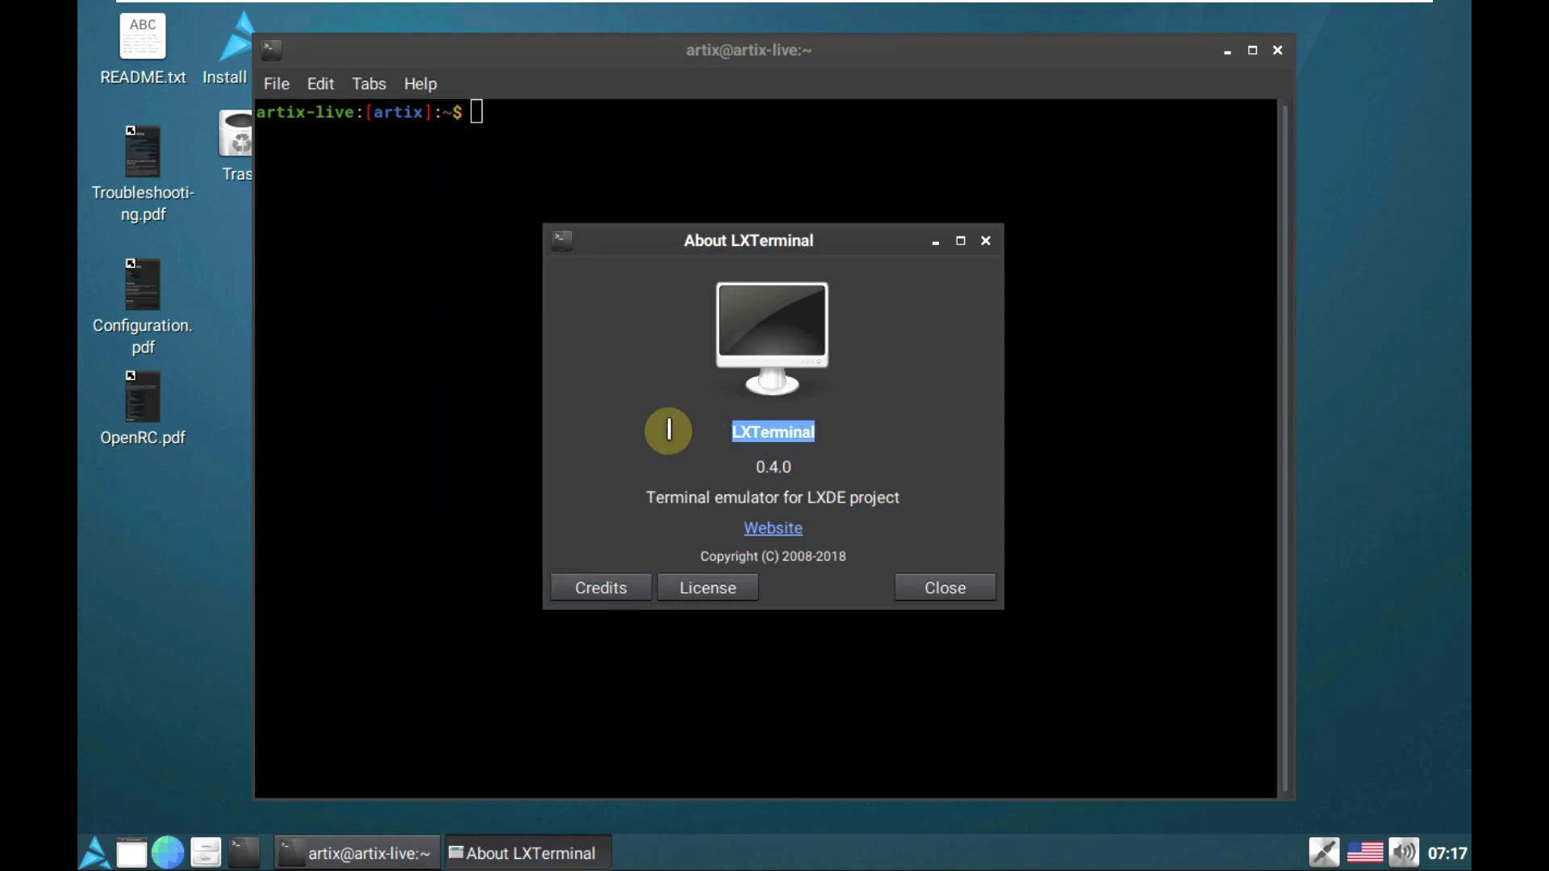
pyautogui.click(924, 587)
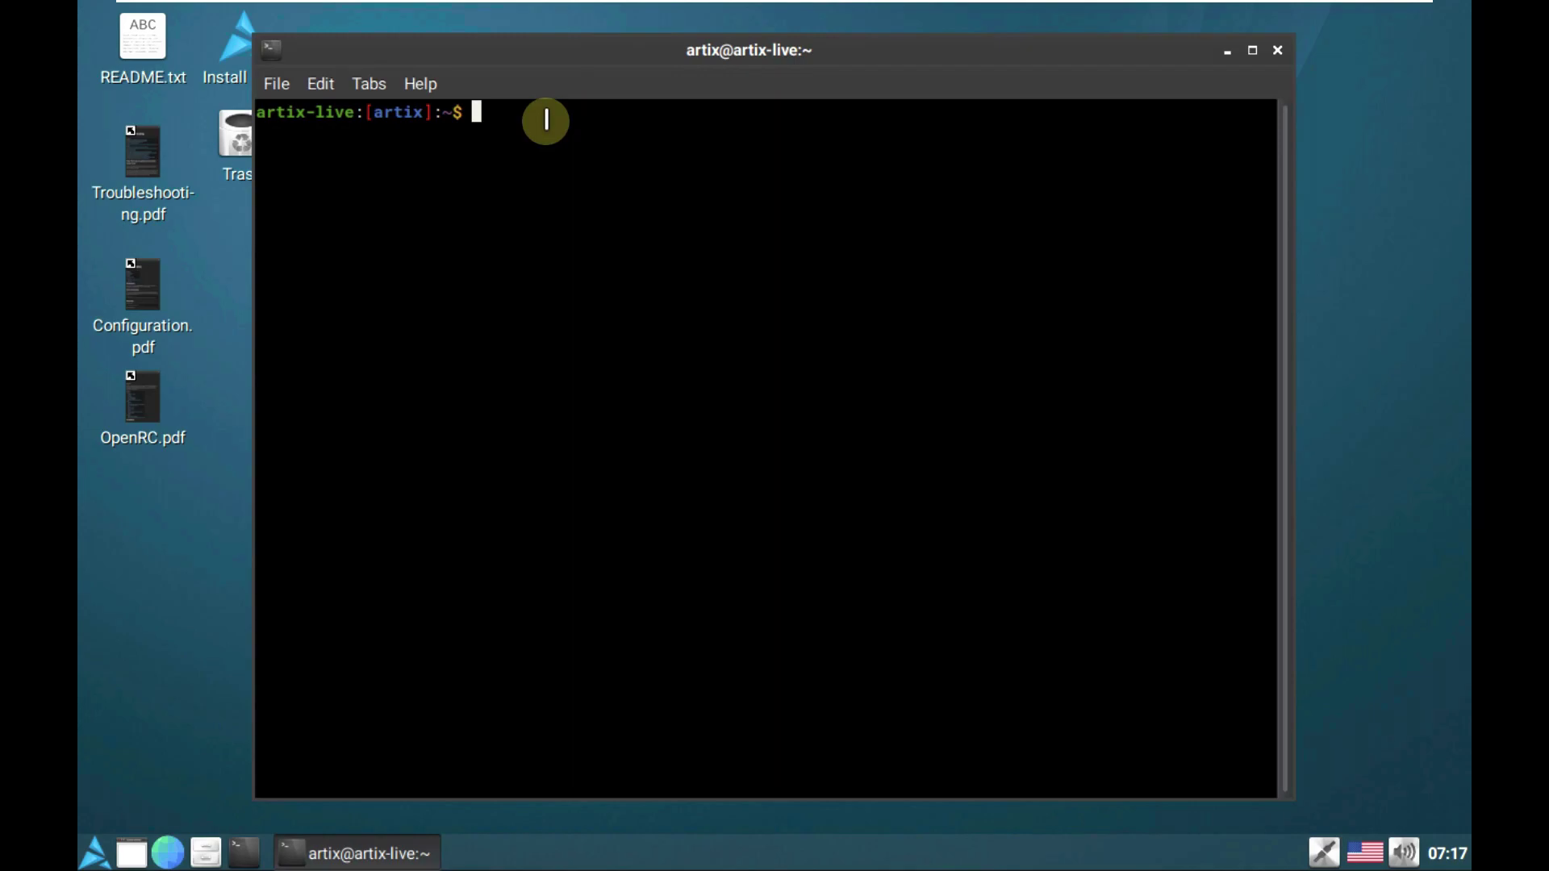
# Run neofetch and then the detailed inxi -sv8 system report
pyautogui.write('neofetch')
pyautogui.press('Return')
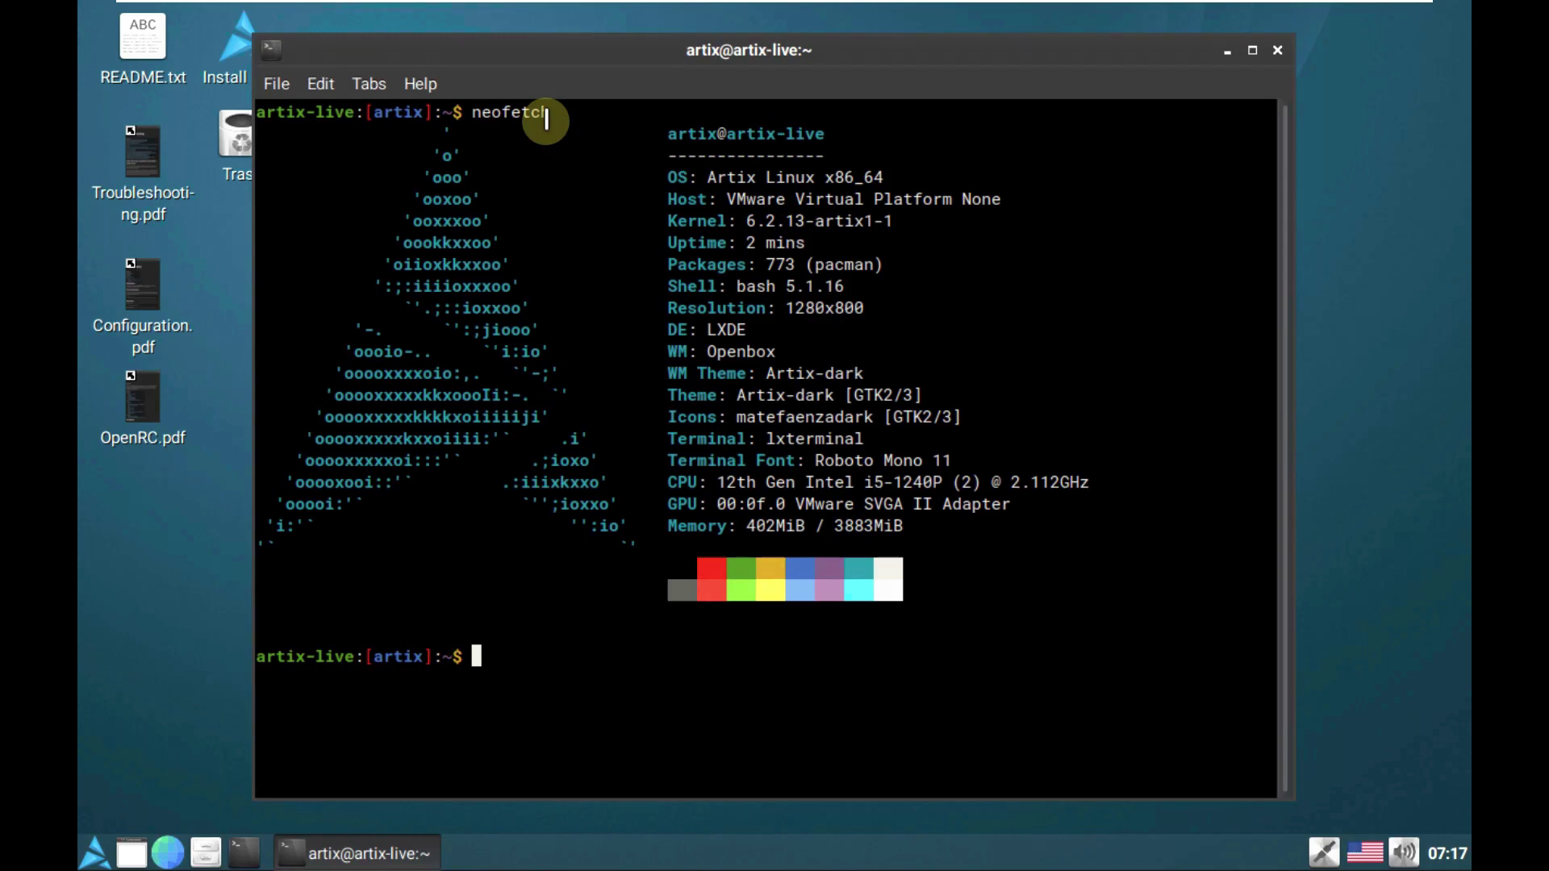
pyautogui.write('inxi -sv8')
pyautogui.press('Return')
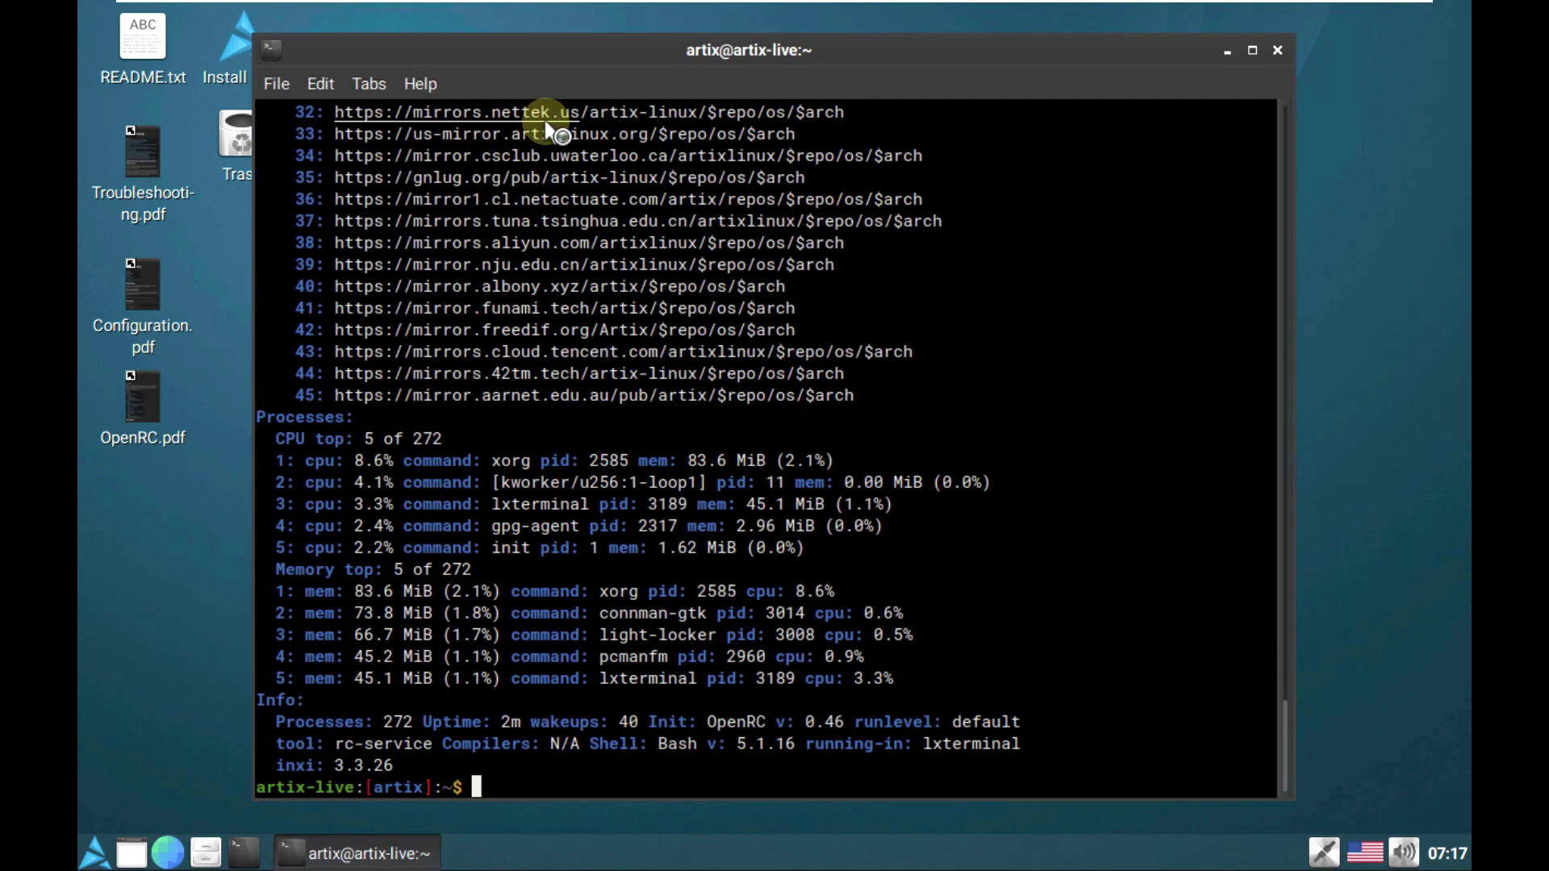
# Open LXTerminal Preferences and look through its tabs and font choices without changes
pyautogui.click(321, 83)
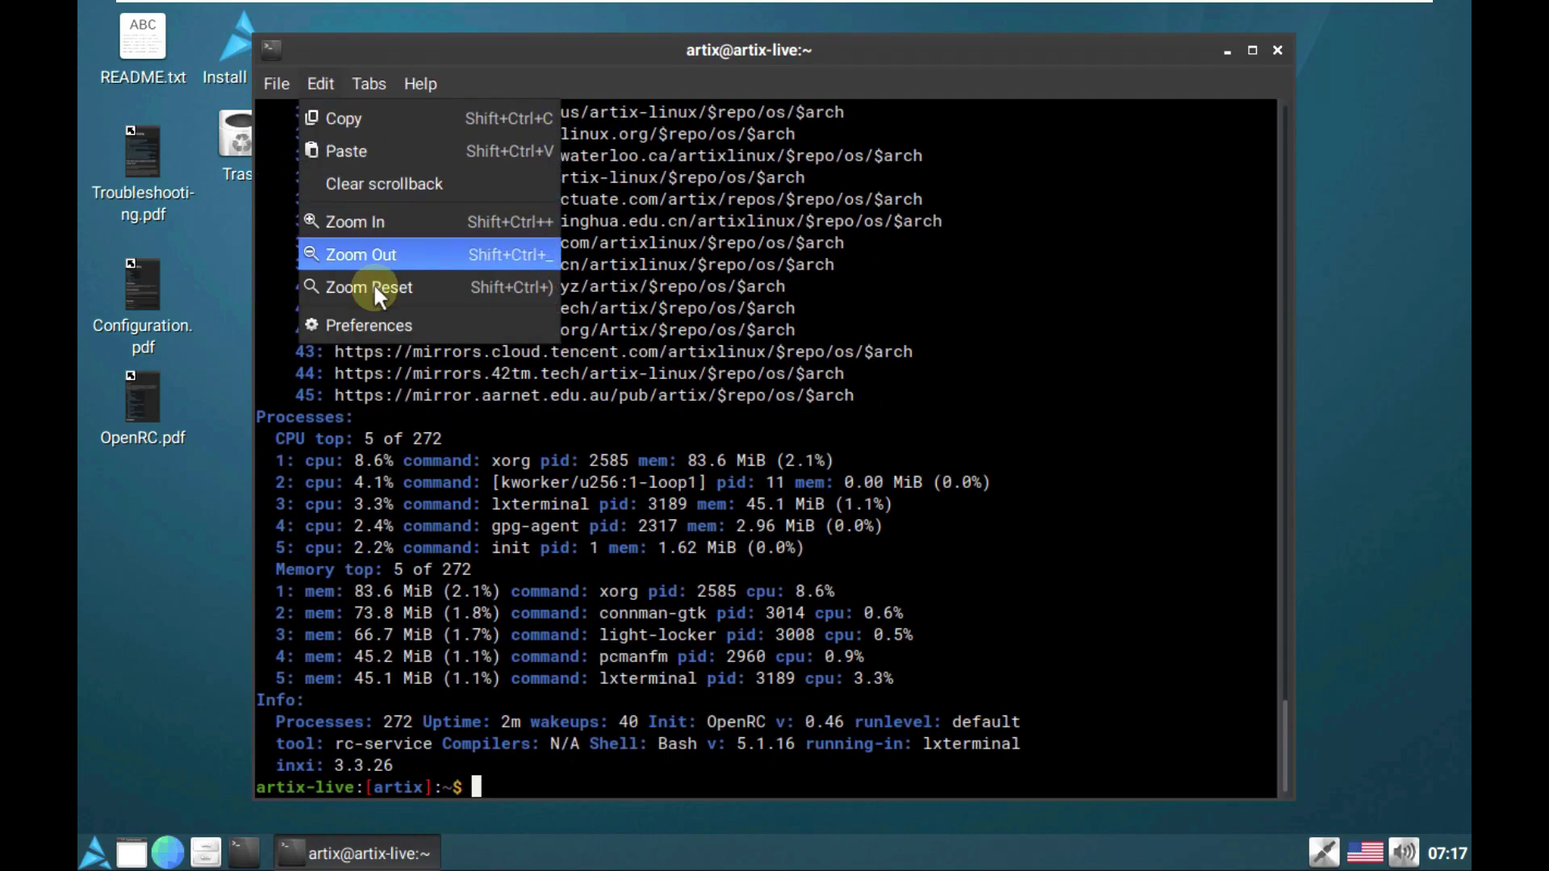
pyautogui.click(375, 324)
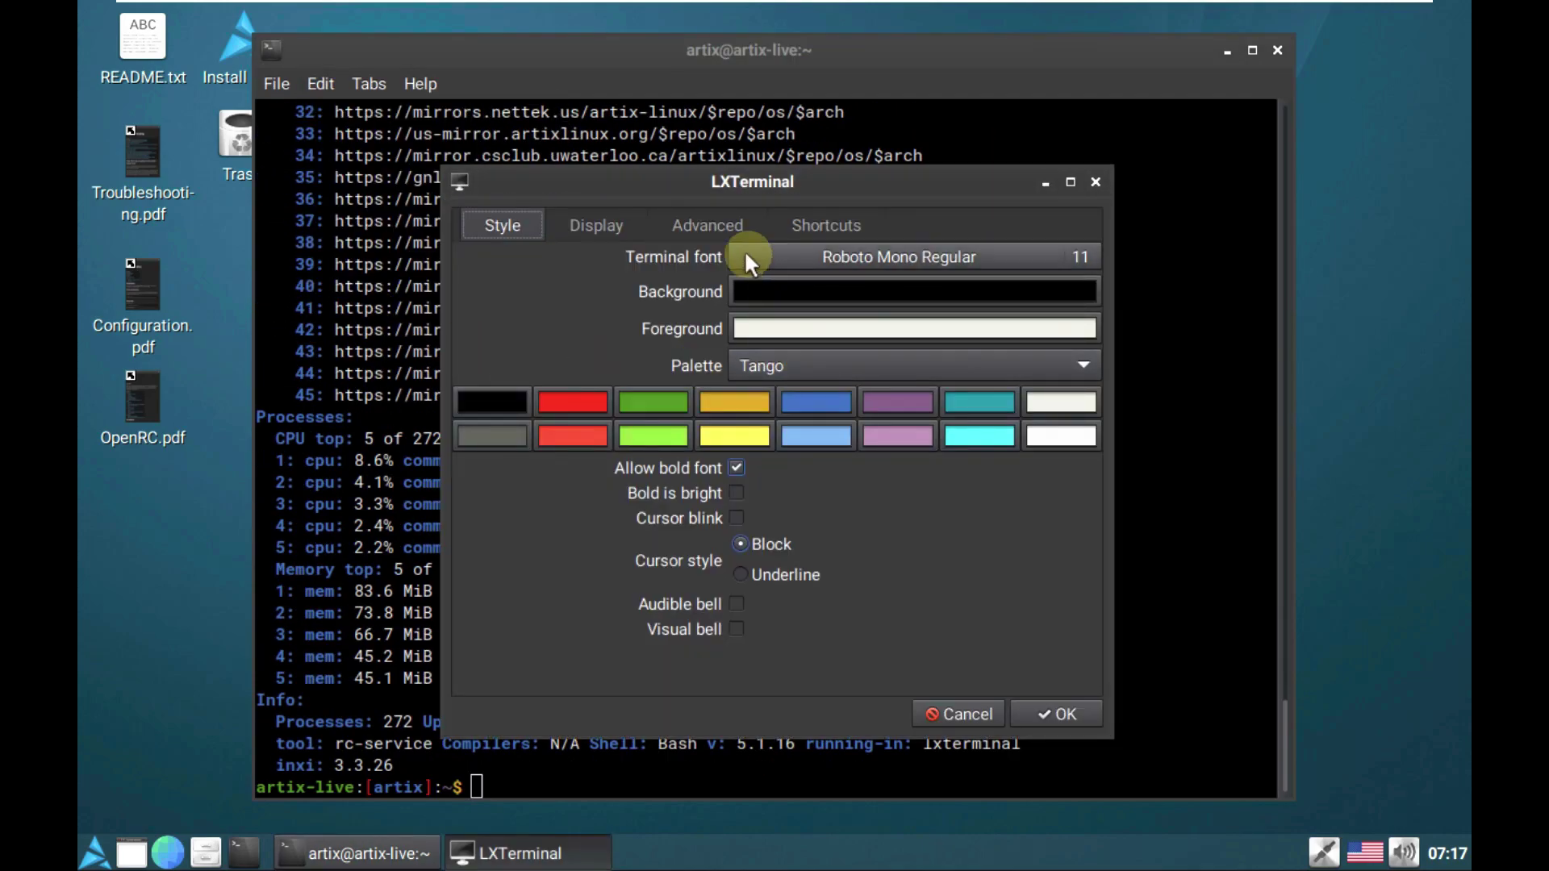
pyautogui.click(595, 225)
pyautogui.click(708, 226)
pyautogui.click(826, 226)
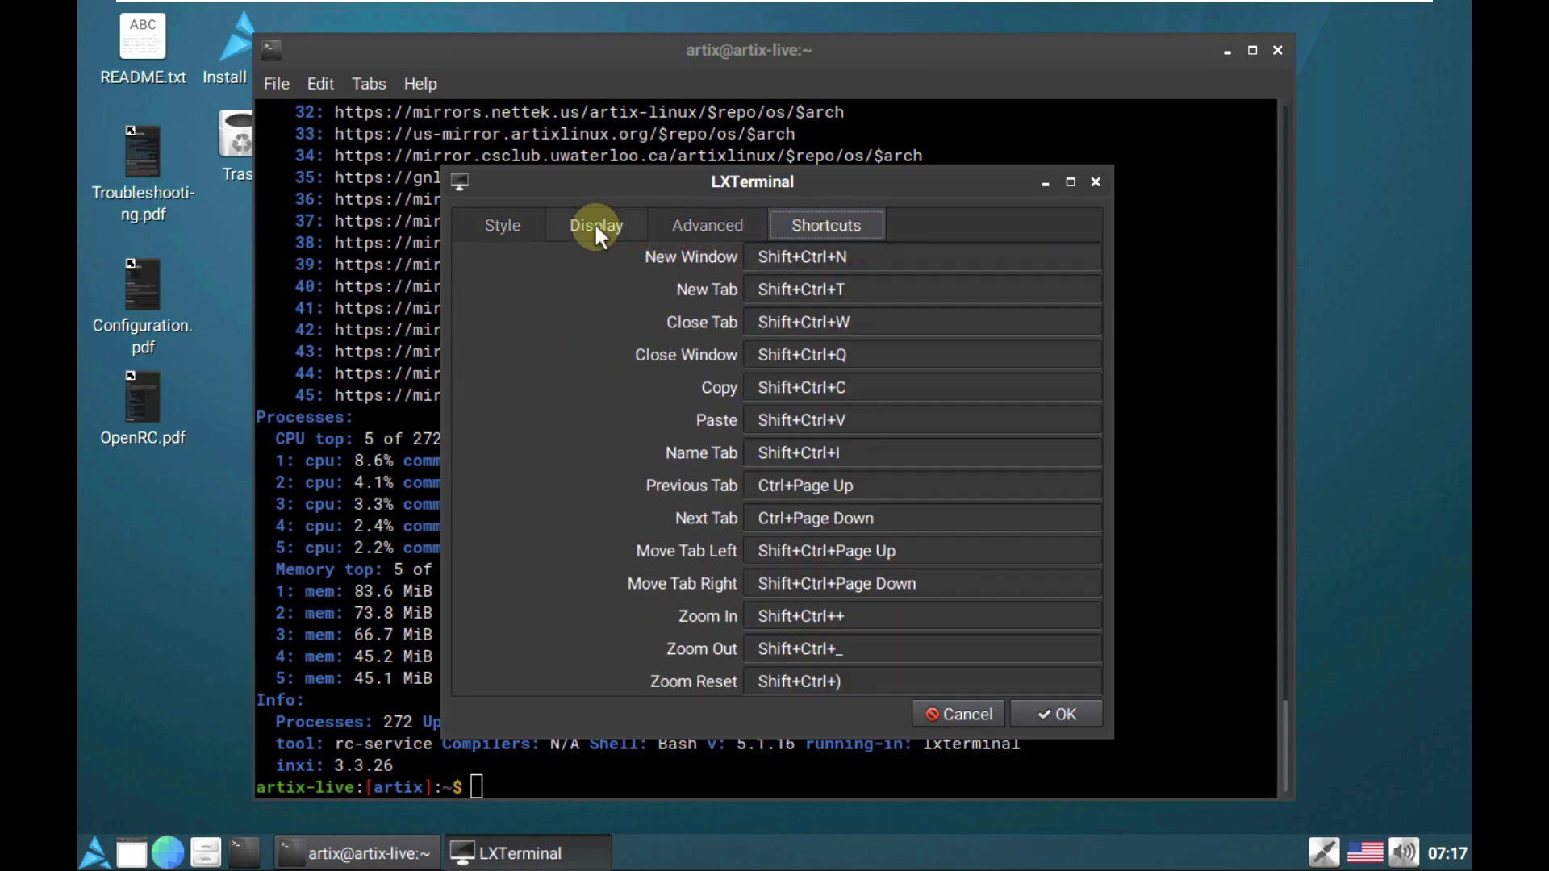
pyautogui.click(502, 225)
pyautogui.click(876, 250)
pyautogui.click(987, 232)
# Apply the Solarized Dark palette to the terminal
pyautogui.click(884, 362)
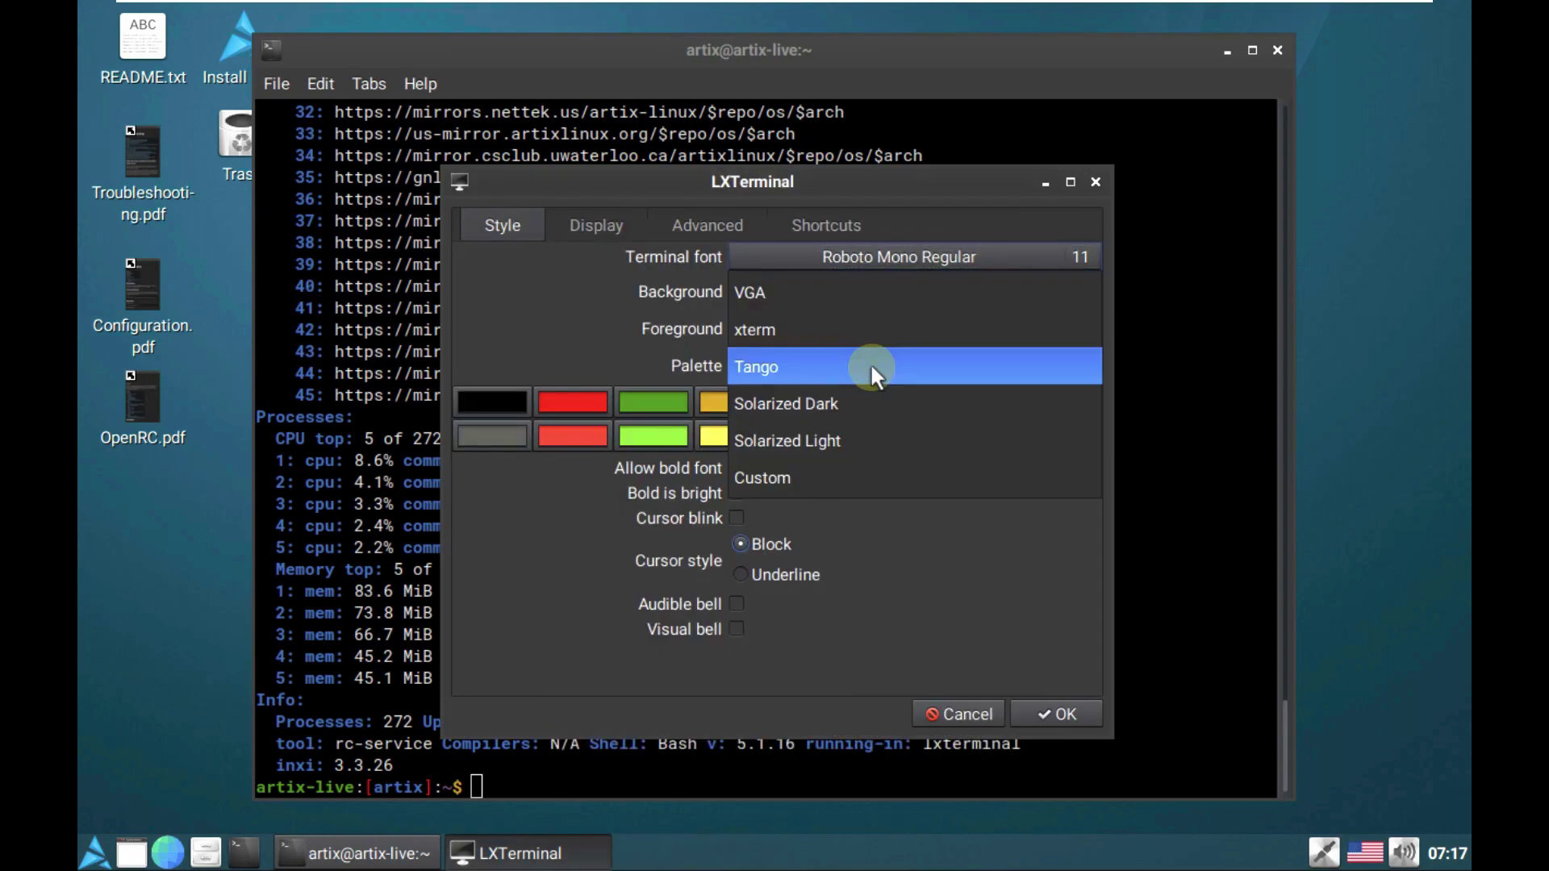
pyautogui.click(854, 413)
pyautogui.click(1049, 711)
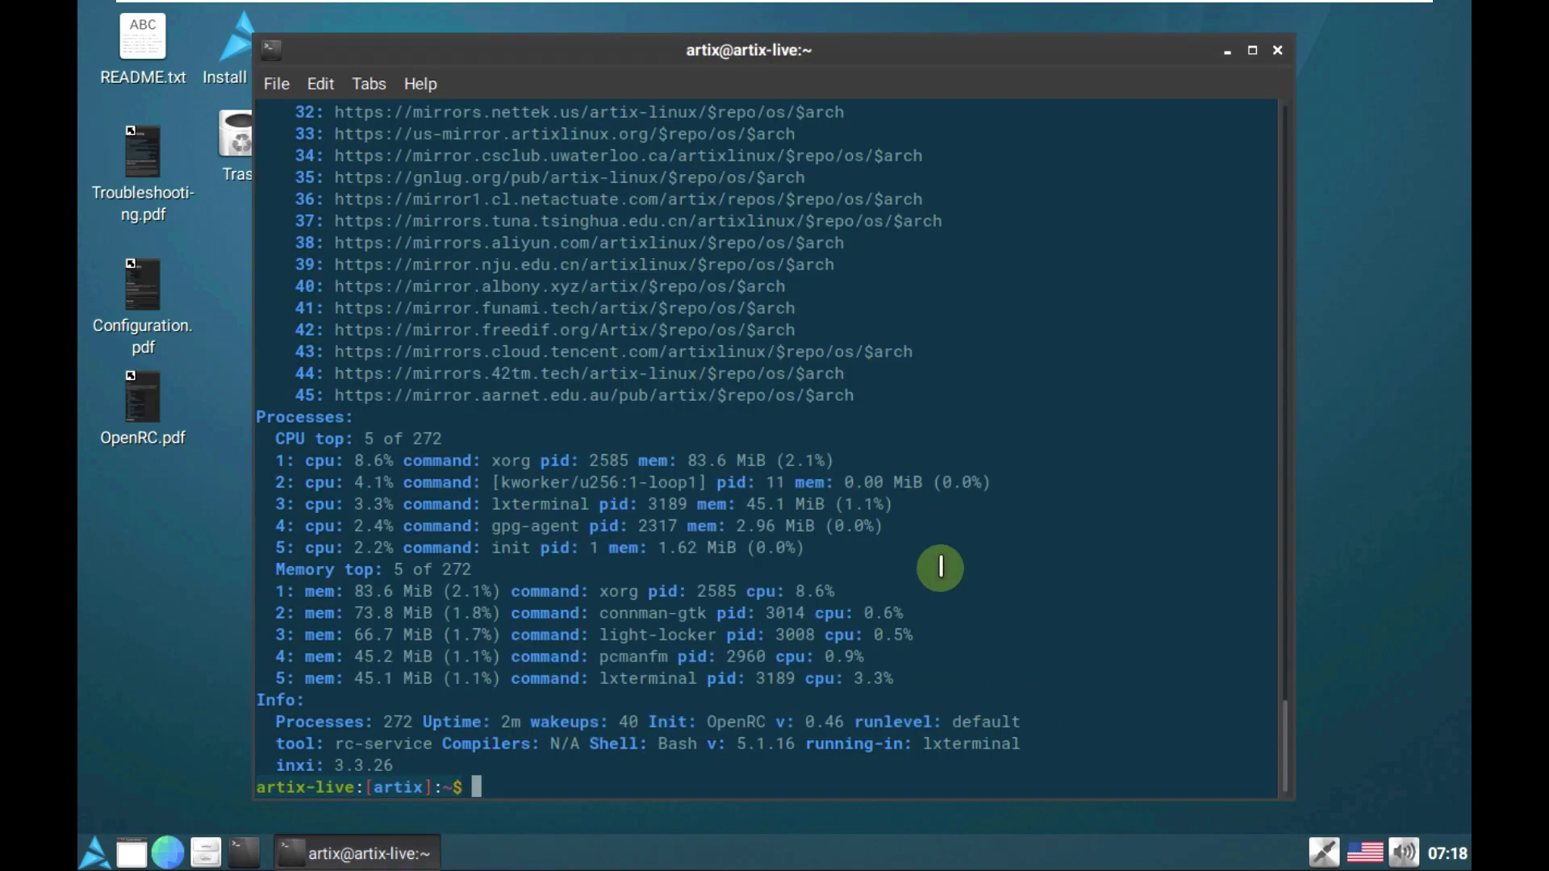
pyautogui.scroll(9, 695, 182)
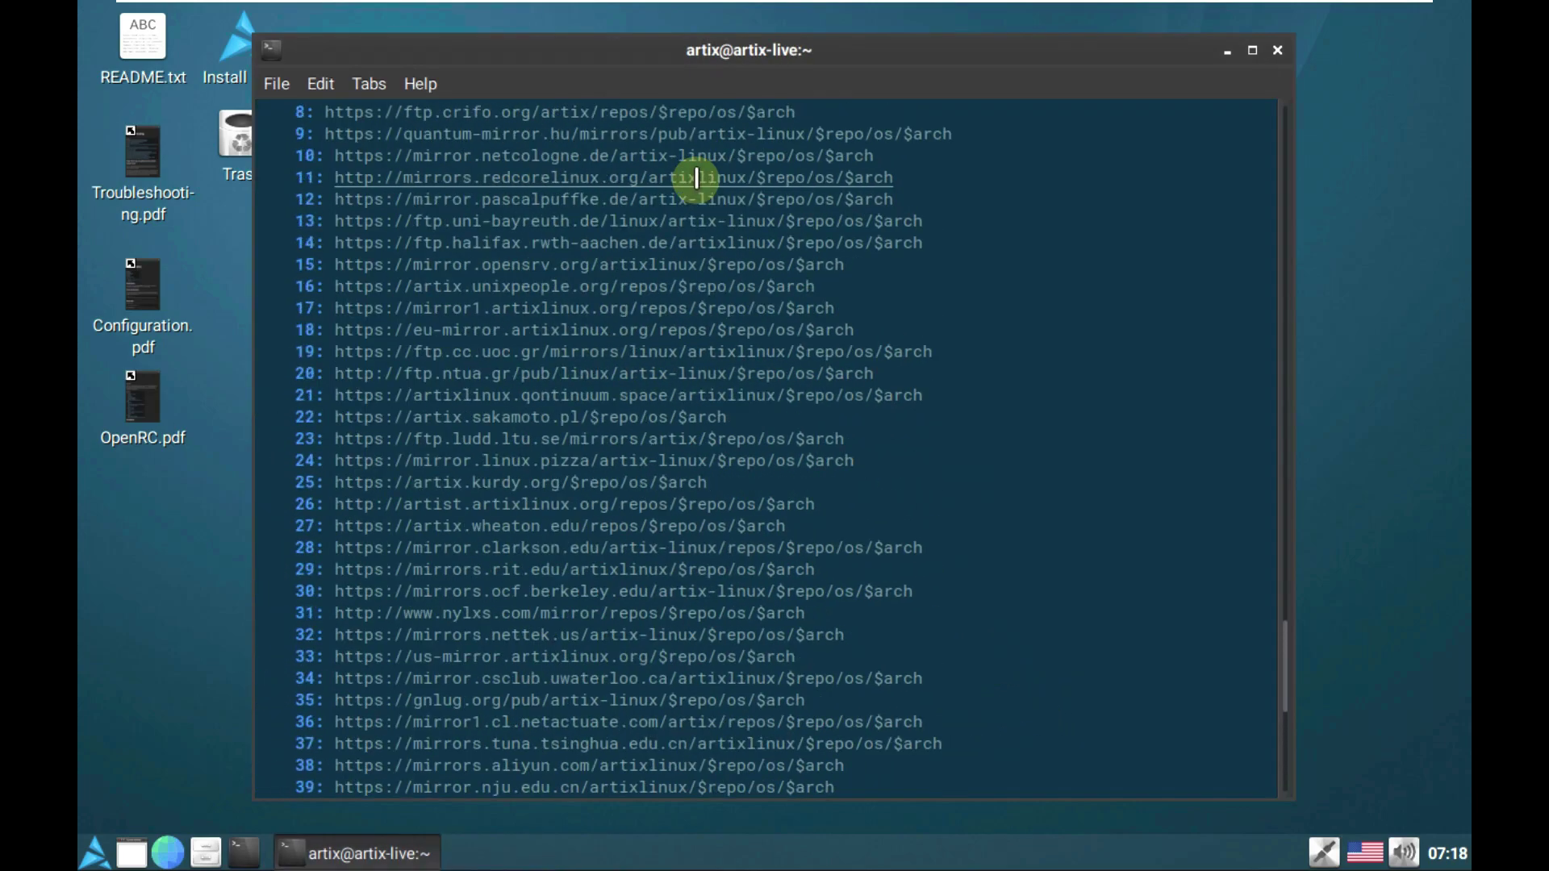
# Switch the terminal palette to Solarized Light in Preferences
pyautogui.click(323, 84)
pyautogui.click(361, 321)
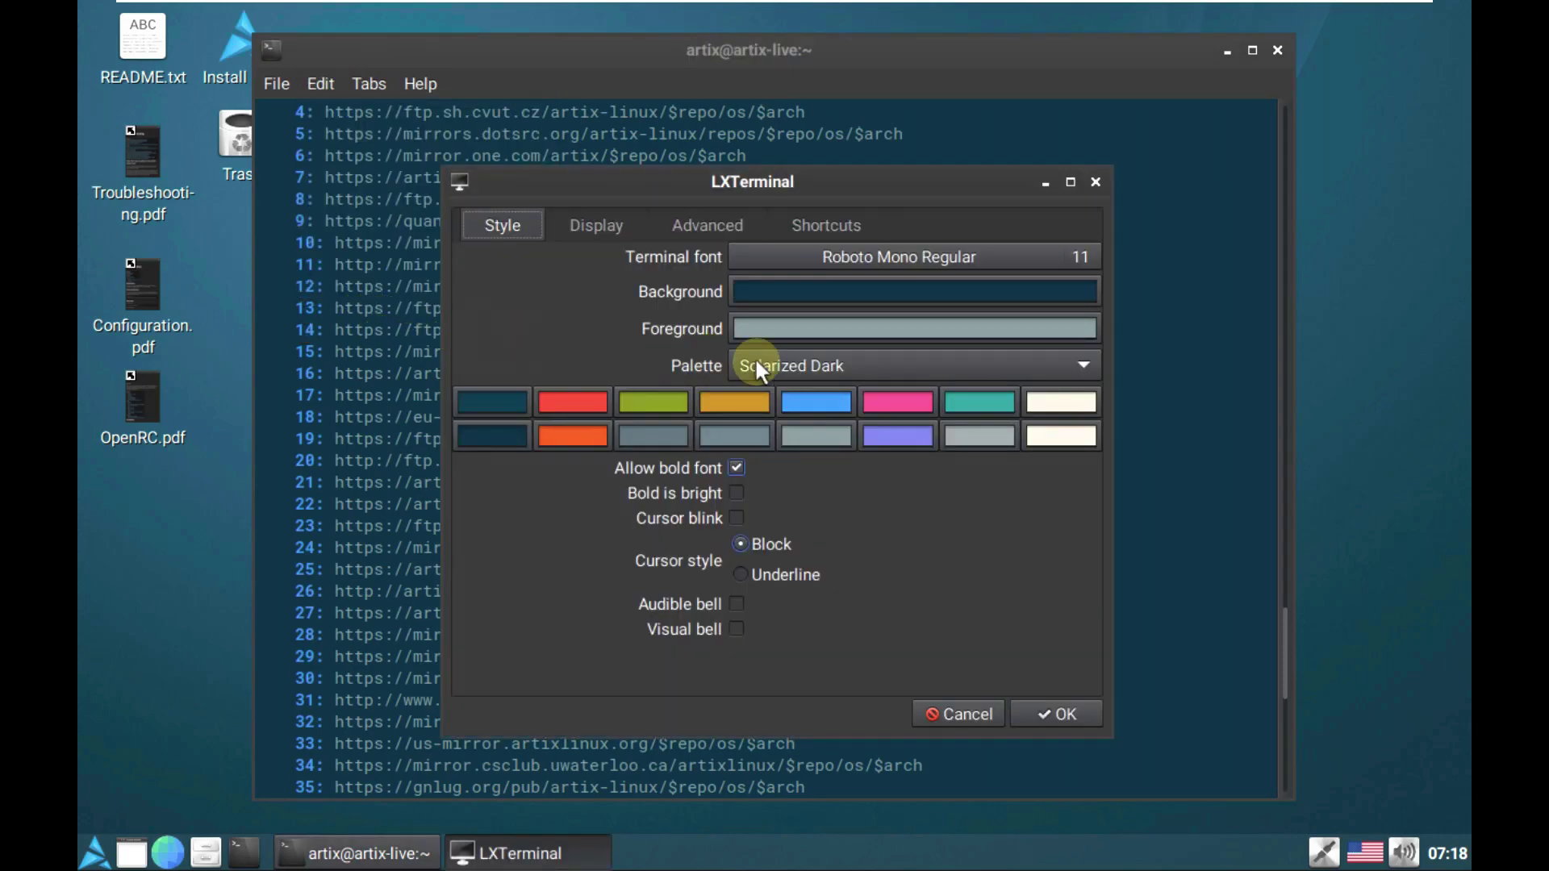
pyautogui.click(948, 360)
pyautogui.click(870, 399)
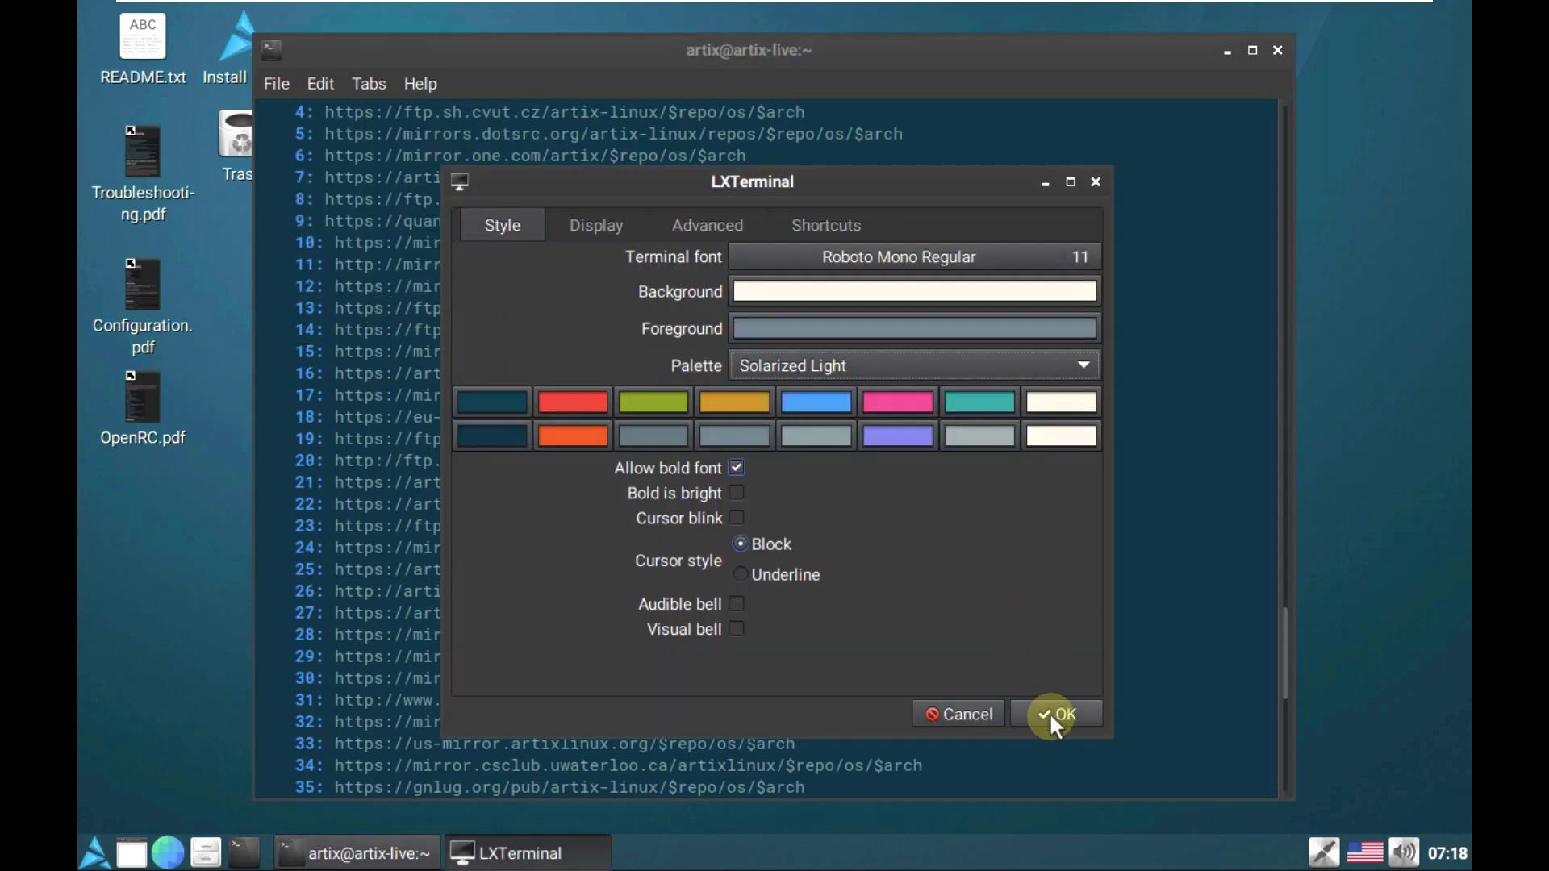
pyautogui.click(1053, 714)
pyautogui.scroll(3, 1279, 495)
pyautogui.moveTo(1281, 600); pyautogui.dragTo(1285, 89)
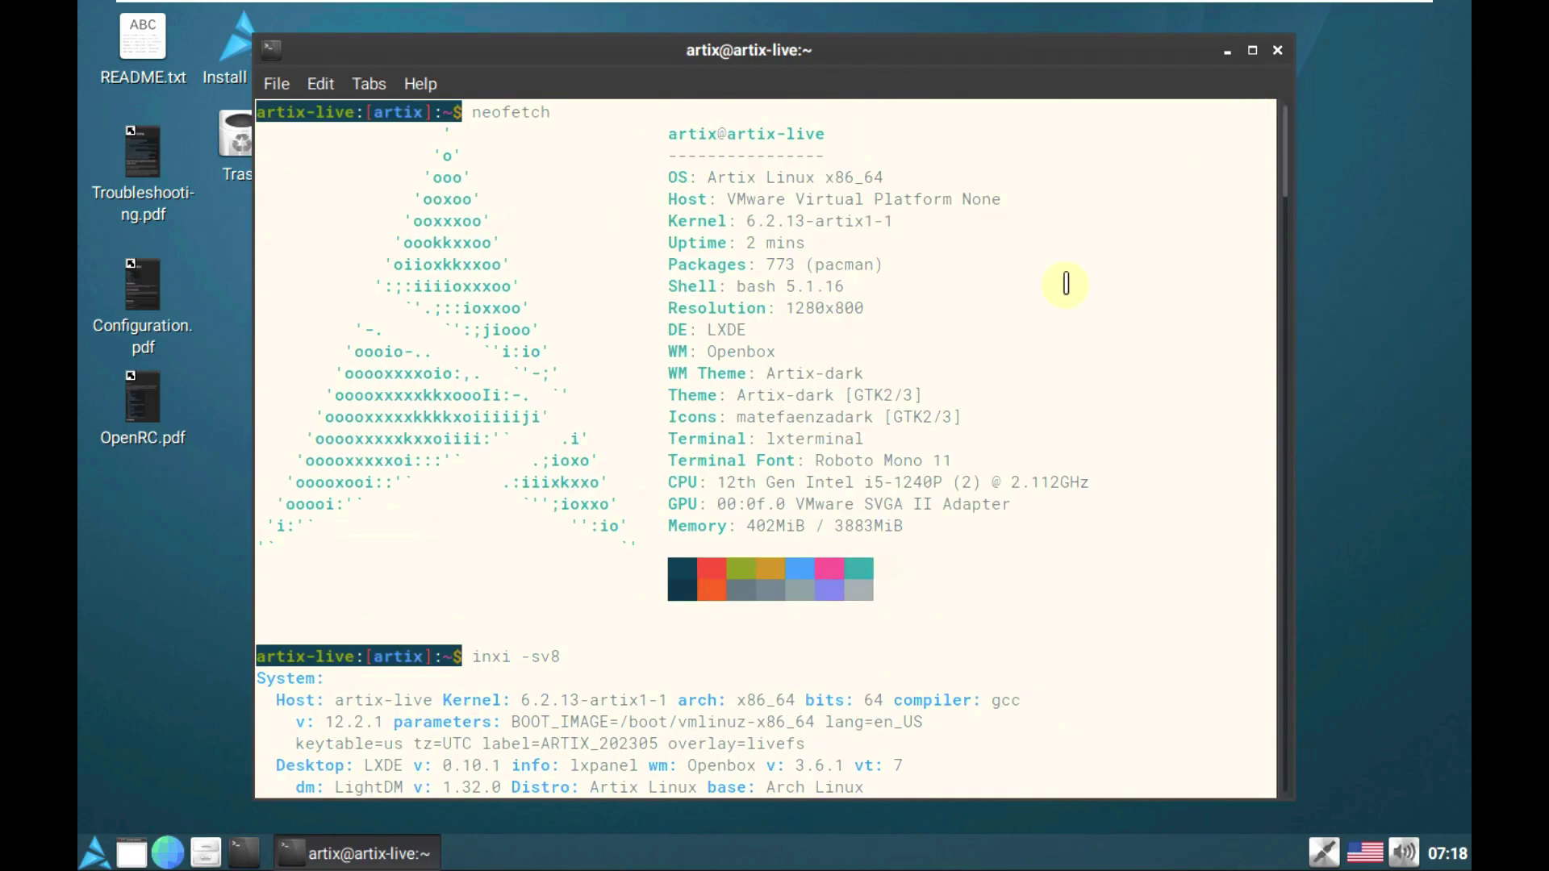
pyautogui.scroll(-3, 1061, 284)
pyautogui.scroll(-2, 404, 468)
pyautogui.moveTo(258, 417); pyautogui.dragTo(435, 440)
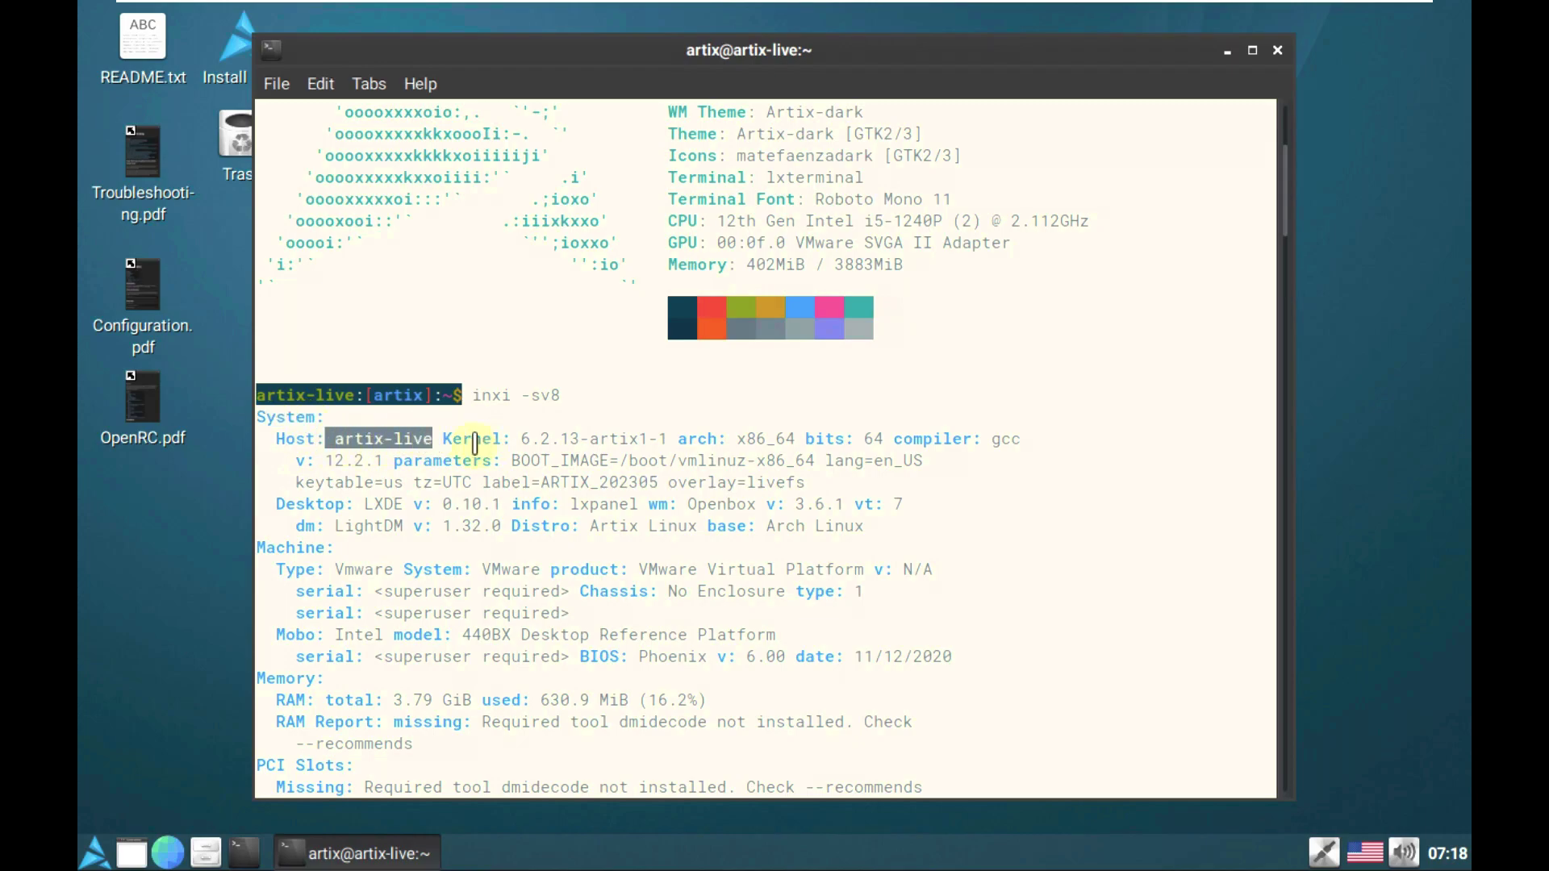
pyautogui.moveTo(436, 439); pyautogui.dragTo(876, 439)
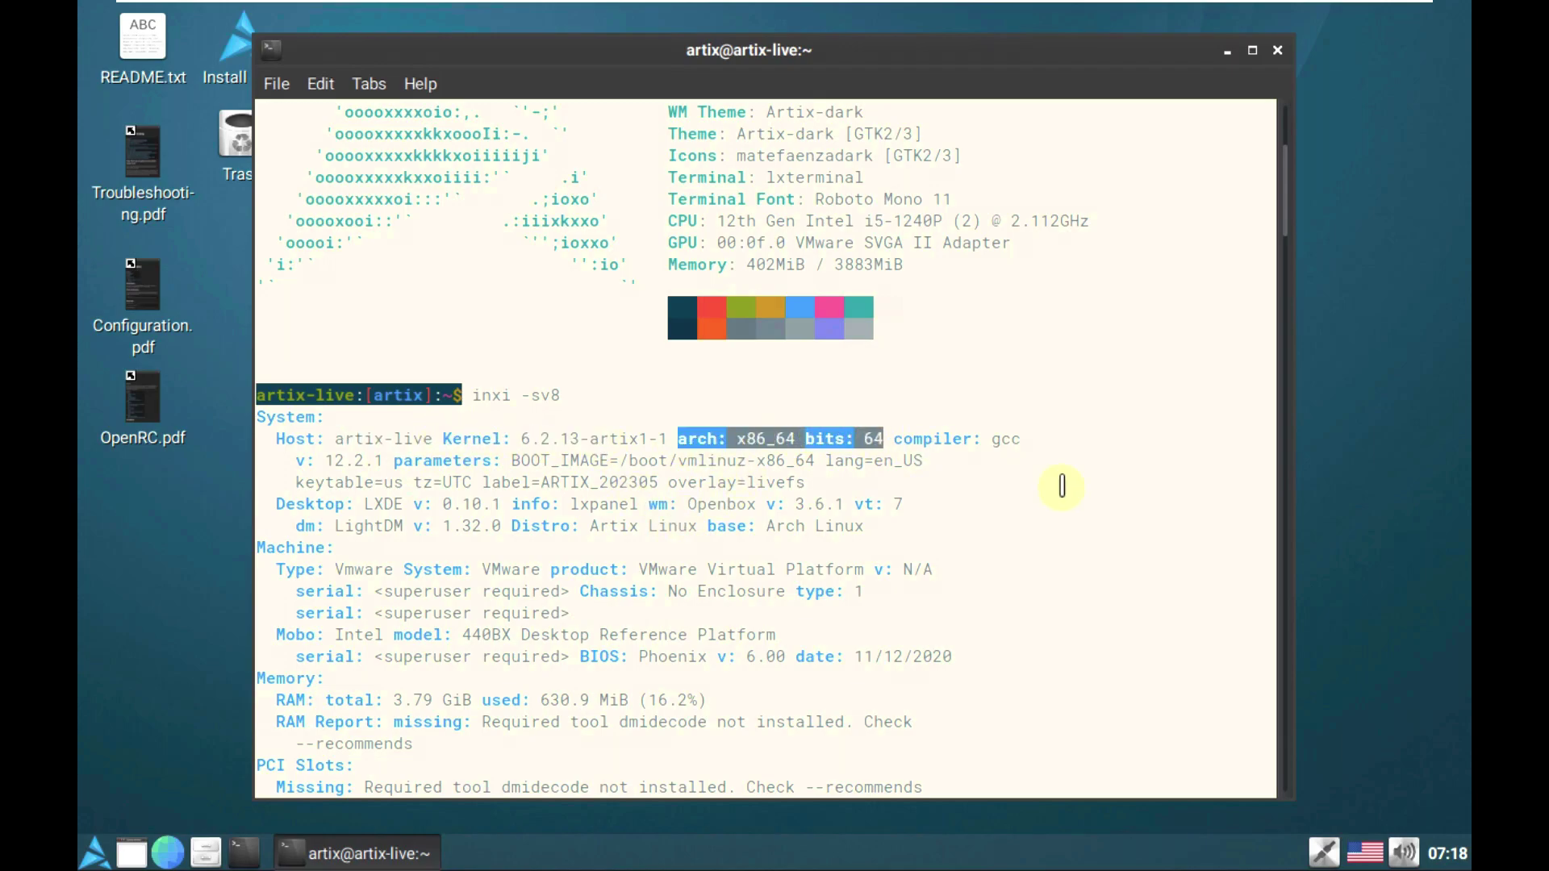
pyautogui.scroll(-2, 1059, 484)
pyautogui.click(334, 378)
pyautogui.moveTo(296, 374); pyautogui.dragTo(384, 374)
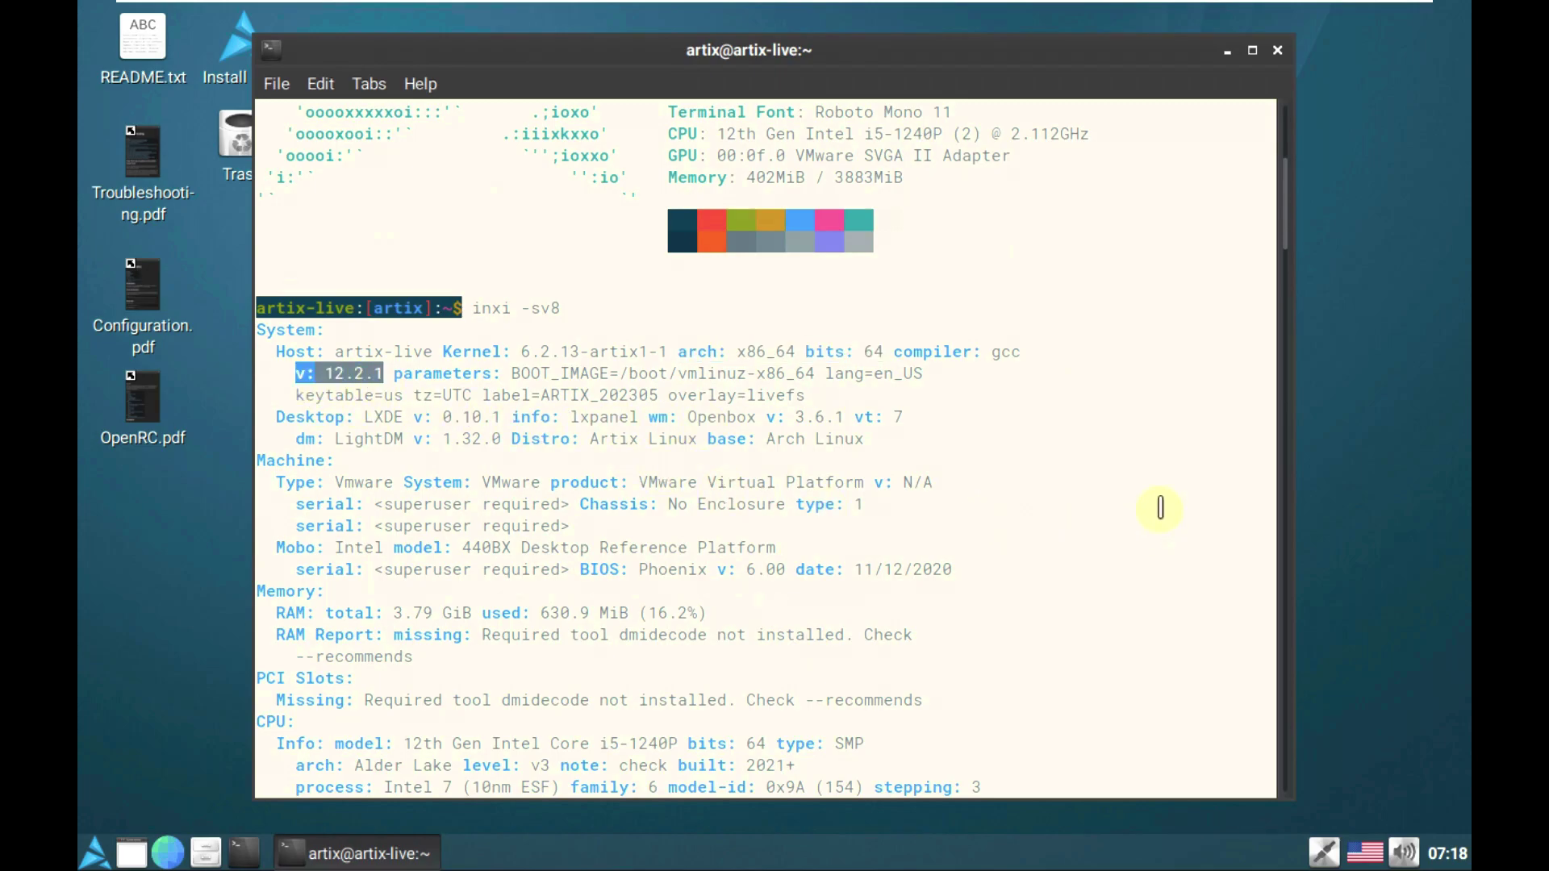
pyautogui.moveTo(680, 417); pyautogui.dragTo(916, 419)
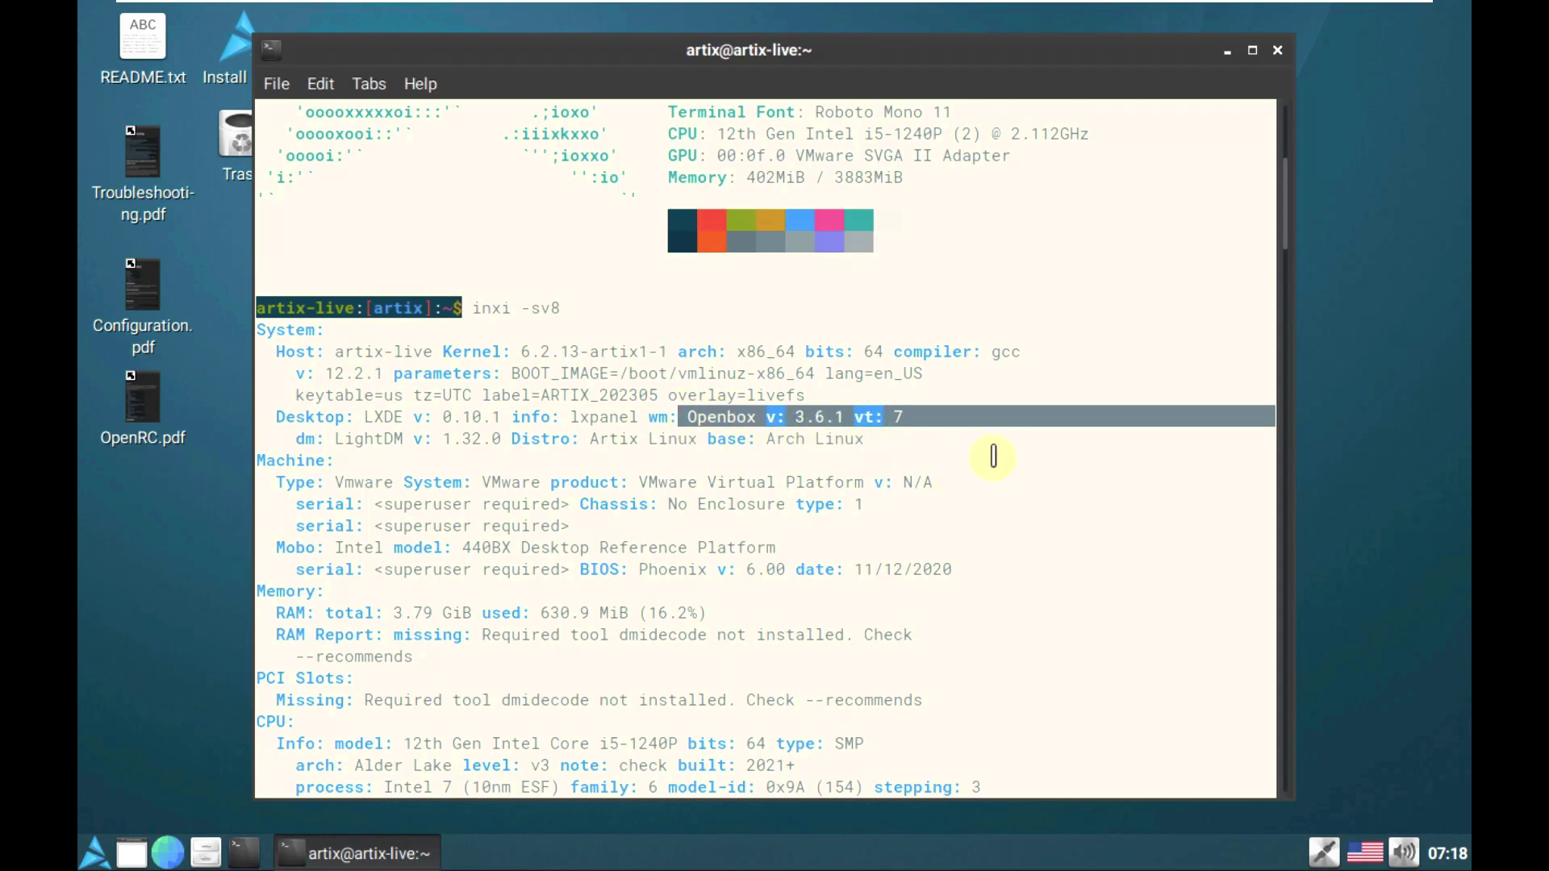
pyautogui.click(993, 456)
pyautogui.moveTo(363, 417); pyautogui.dragTo(501, 418)
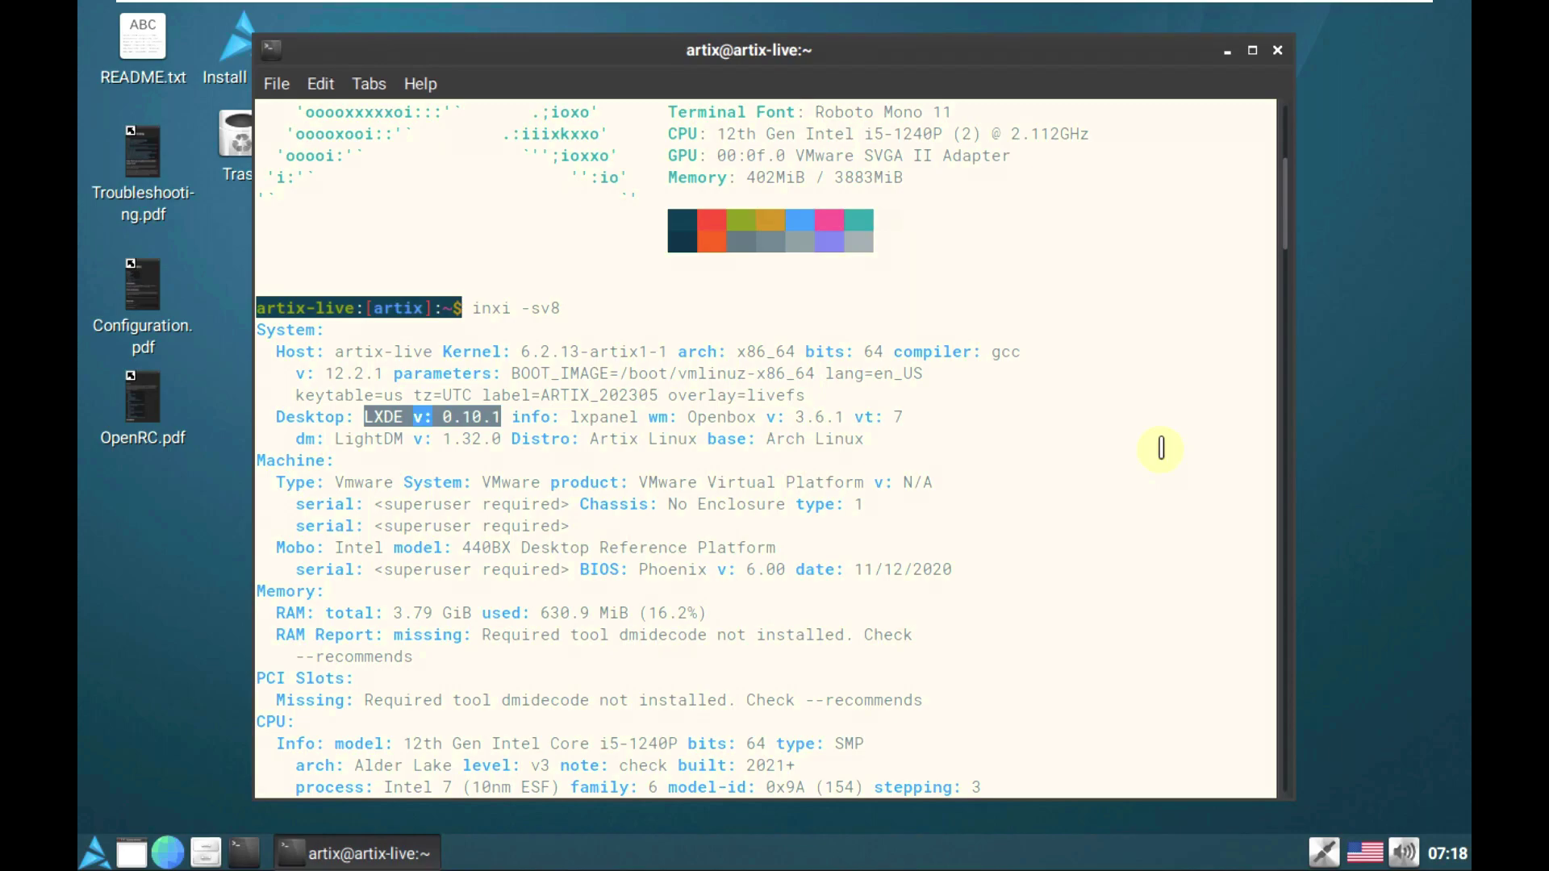
pyautogui.scroll(-2, 1161, 449)
pyautogui.moveTo(319, 356); pyautogui.dragTo(864, 353)
pyautogui.click(537, 359)
pyautogui.click(707, 353)
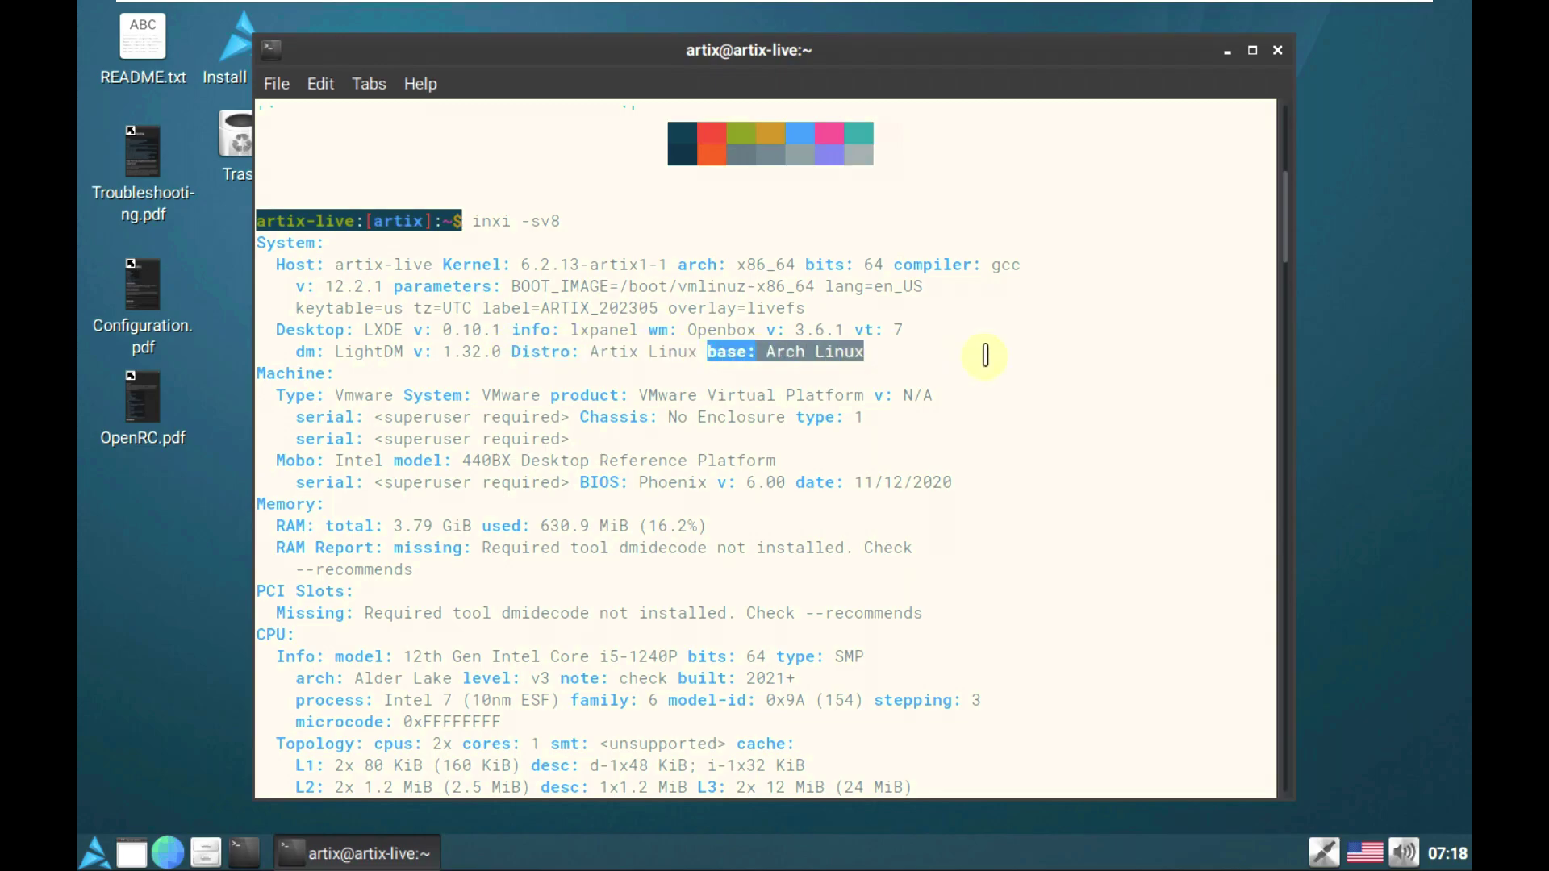
pyautogui.scroll(-3, 1003, 355)
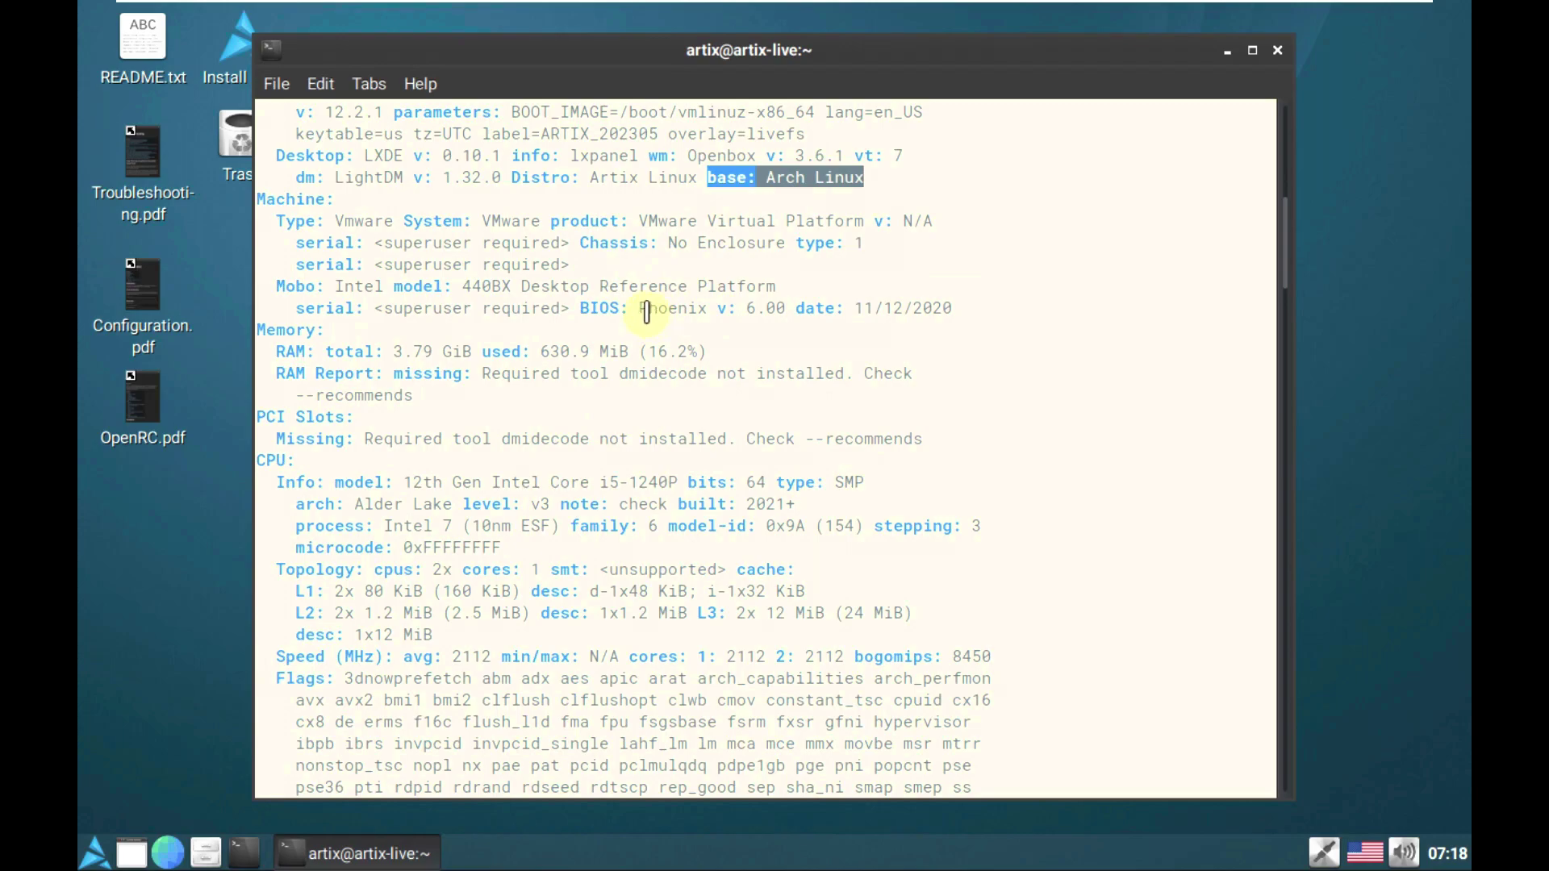
pyautogui.moveTo(642, 307); pyautogui.dragTo(786, 309)
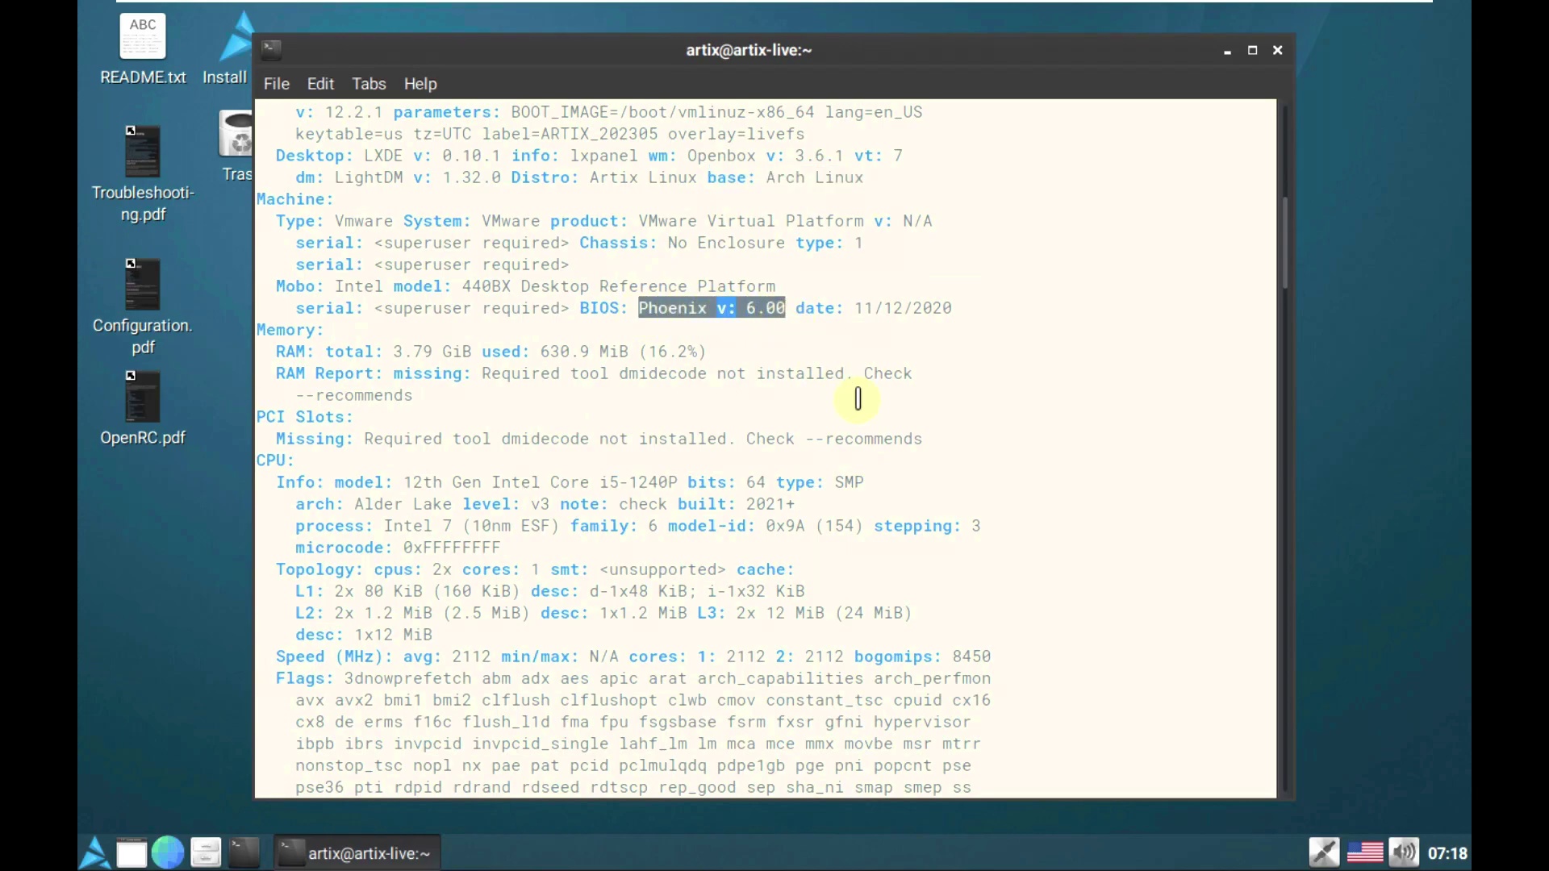
pyautogui.click(648, 350)
pyautogui.moveTo(277, 353); pyautogui.dragTo(731, 339)
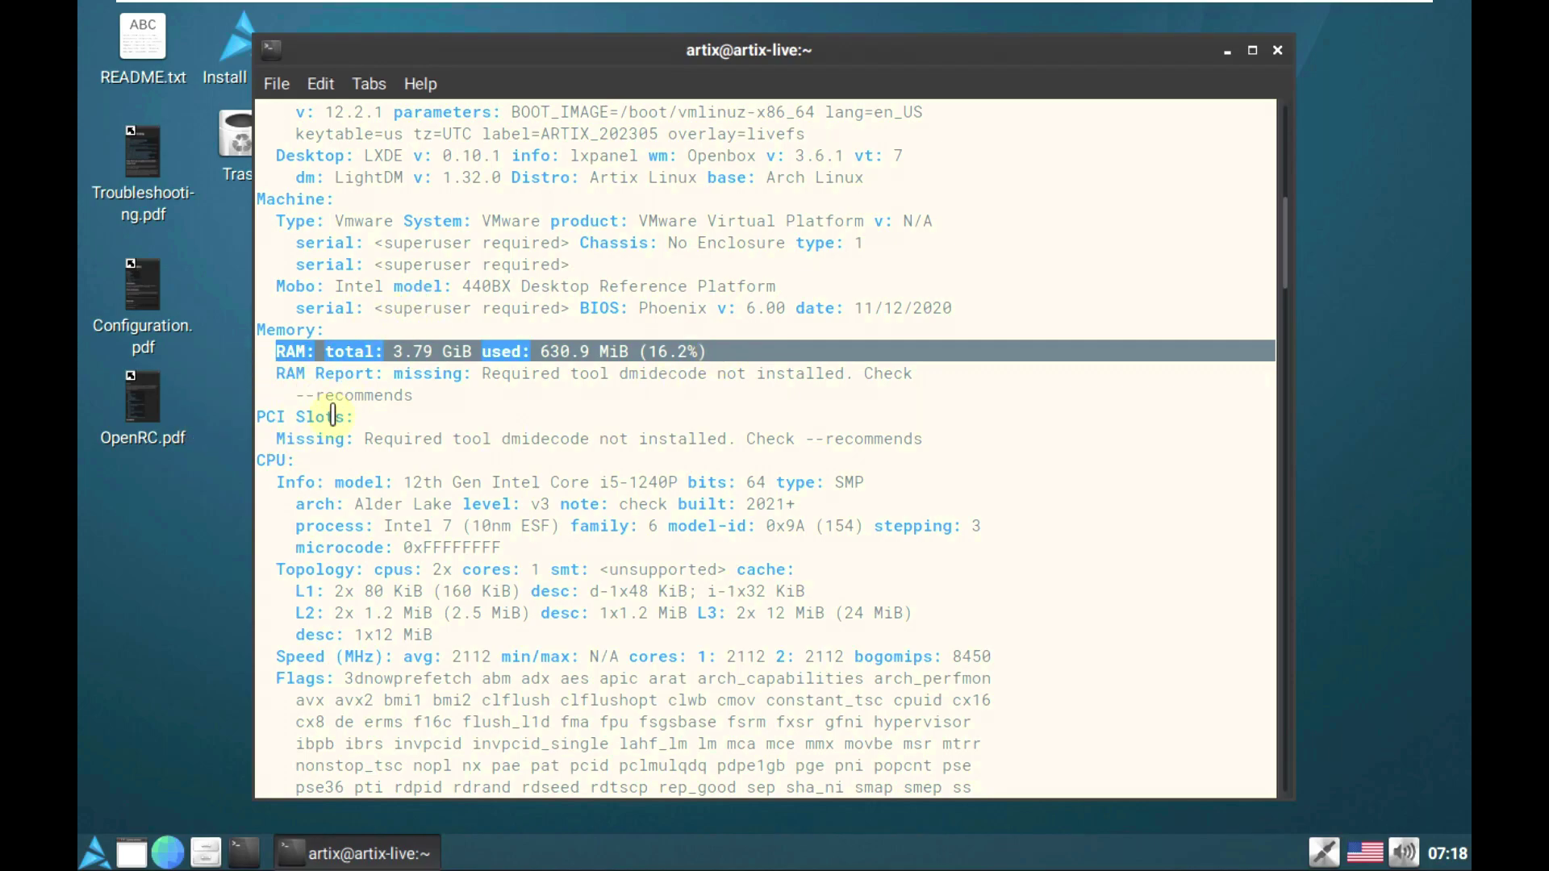
pyautogui.scroll(-2, 395, 339)
pyautogui.moveTo(256, 395); pyautogui.dragTo(859, 541)
pyautogui.scroll(-7, 820, 439)
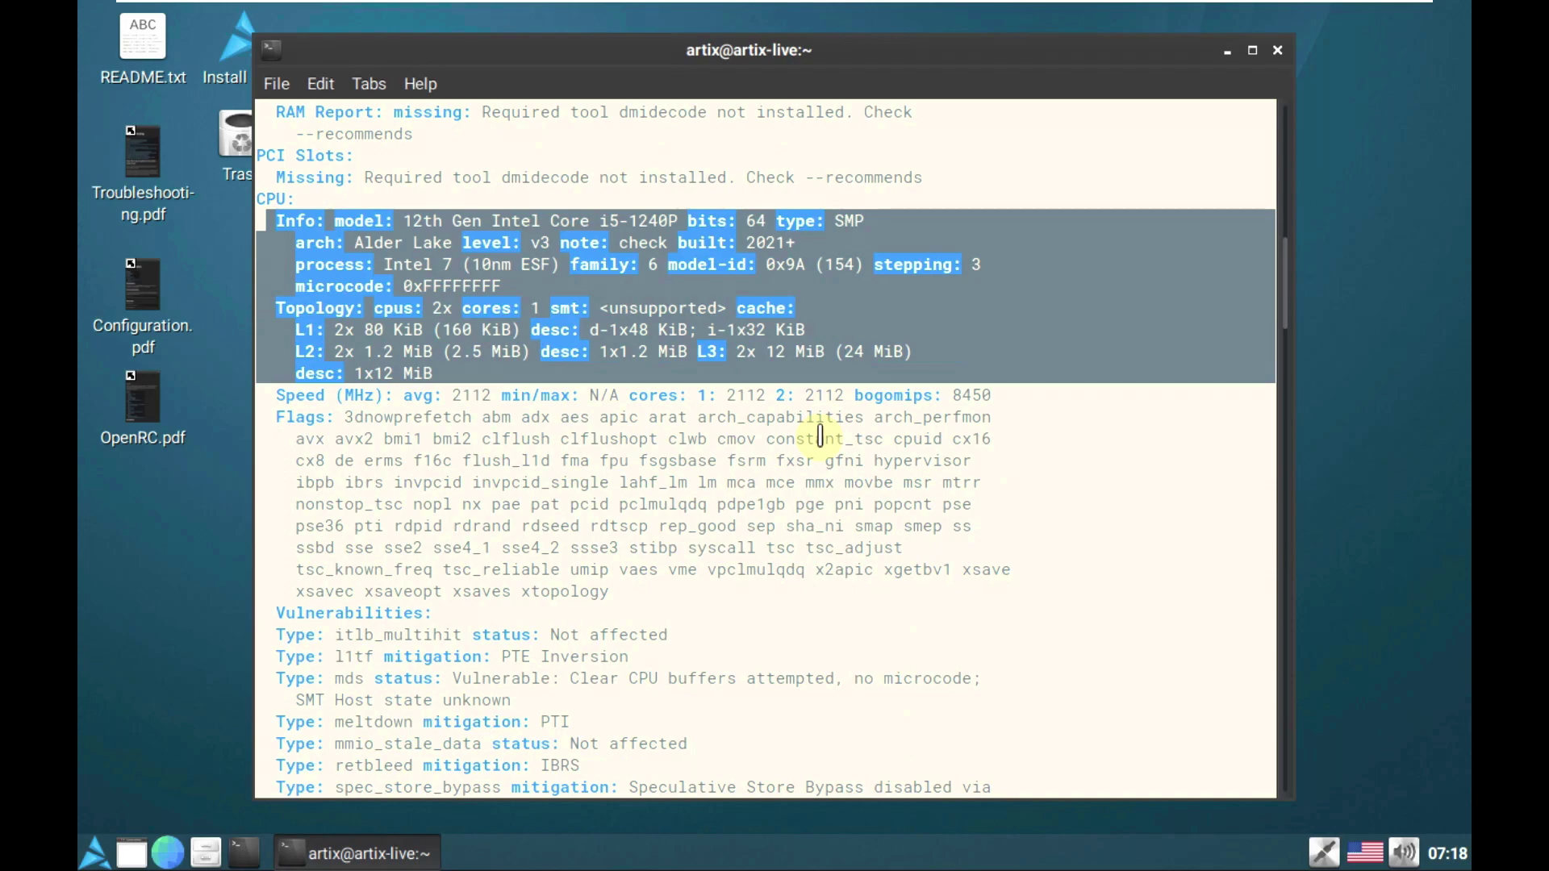
pyautogui.scroll(-4, 652, 359)
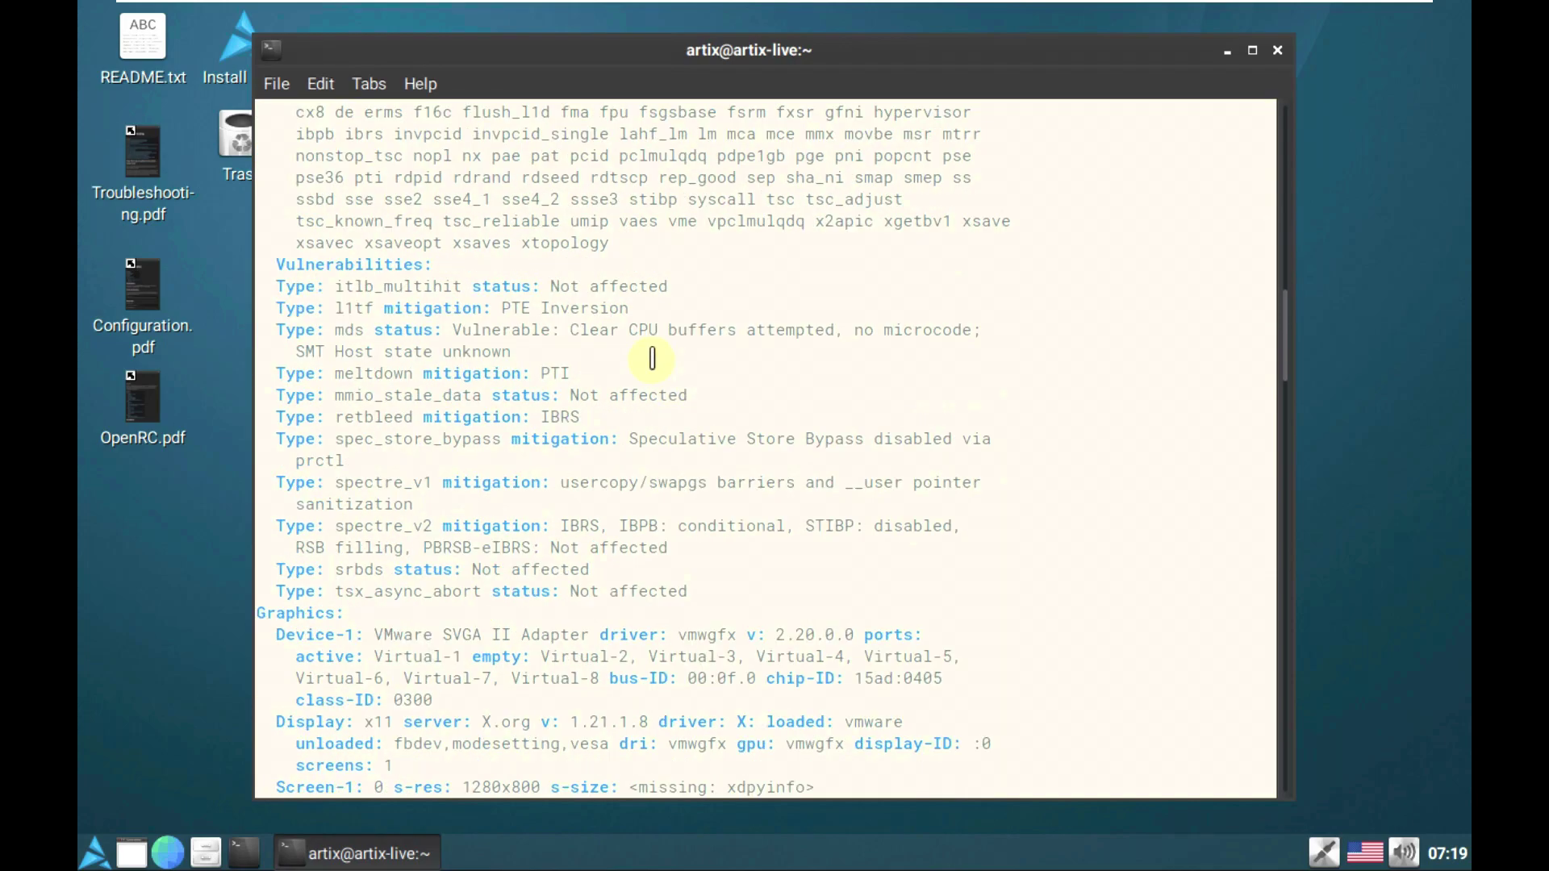
pyautogui.moveTo(360, 438); pyautogui.dragTo(710, 525)
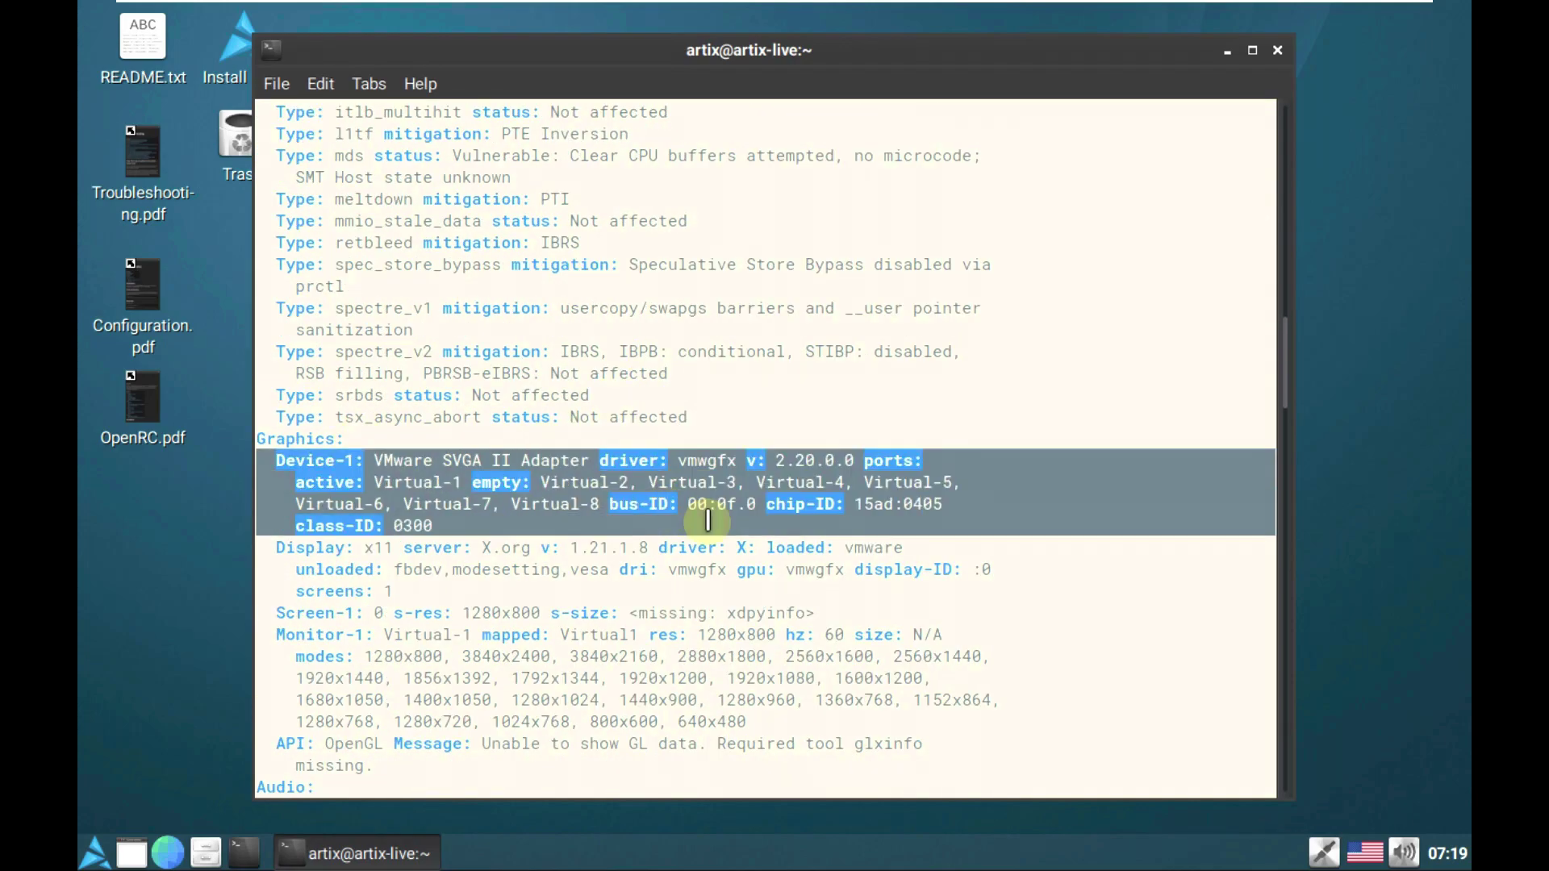
pyautogui.scroll(-1, 670, 533)
pyautogui.click(483, 482)
pyautogui.moveTo(269, 460); pyautogui.dragTo(654, 460)
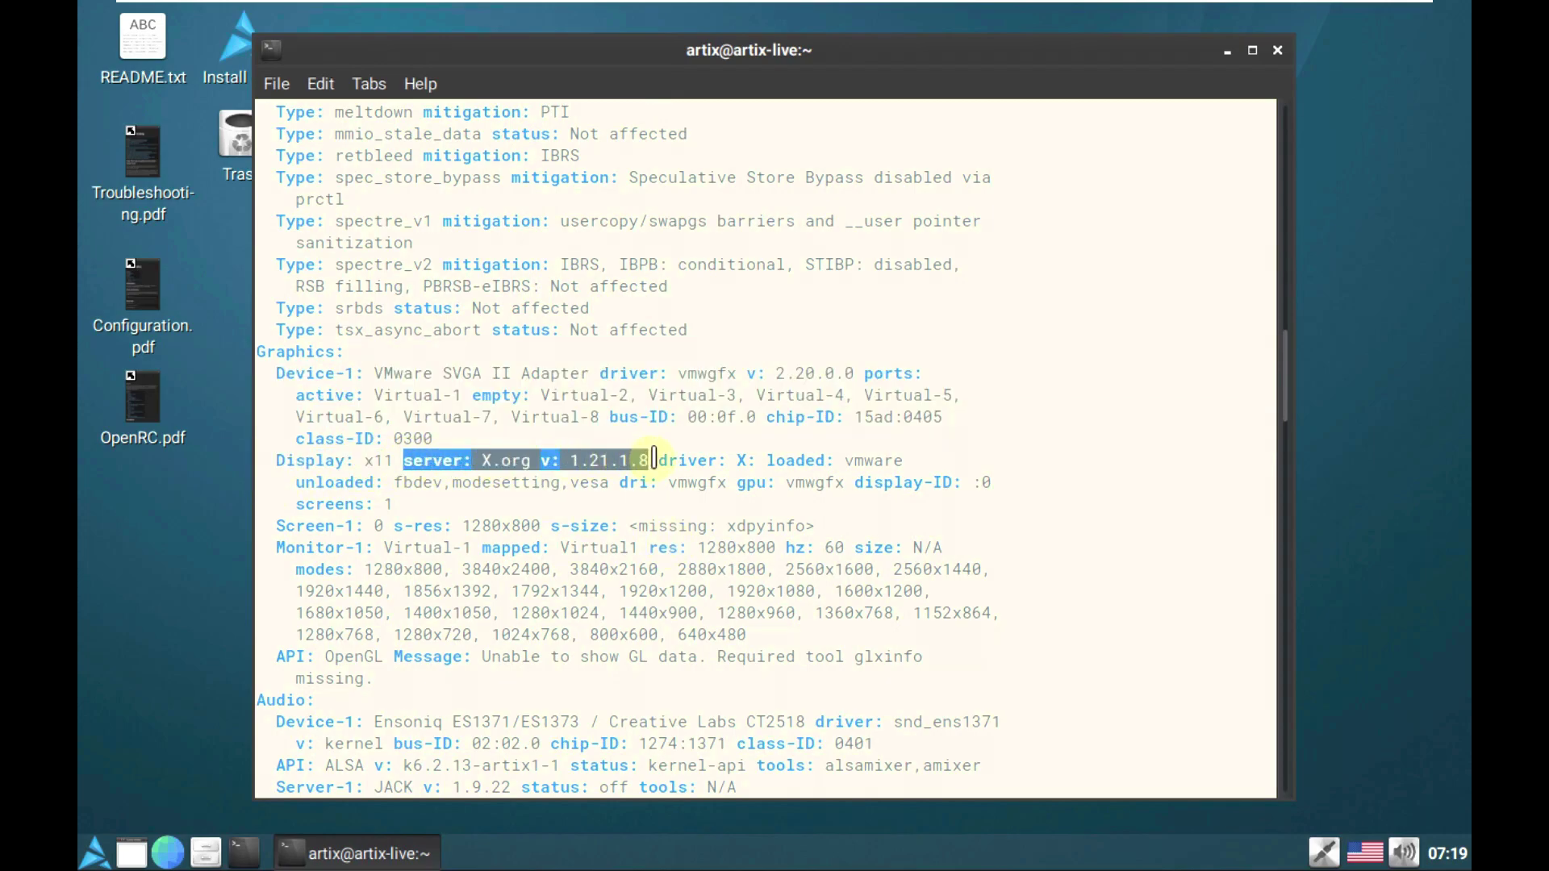
pyautogui.click(728, 449)
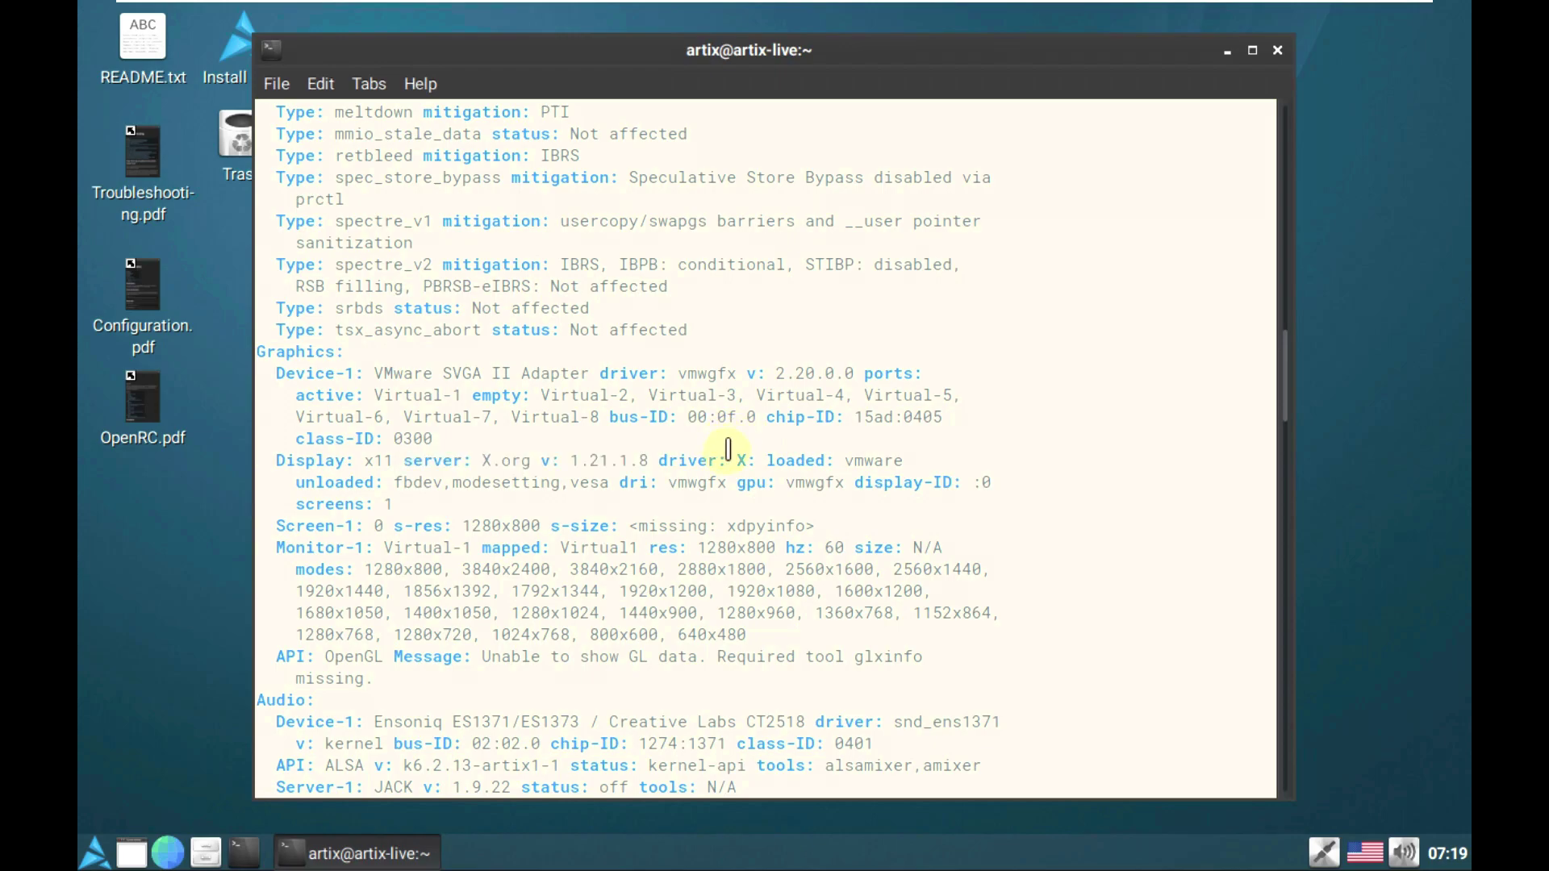
pyautogui.scroll(-2, 729, 449)
pyautogui.moveTo(372, 440); pyautogui.dragTo(1014, 581)
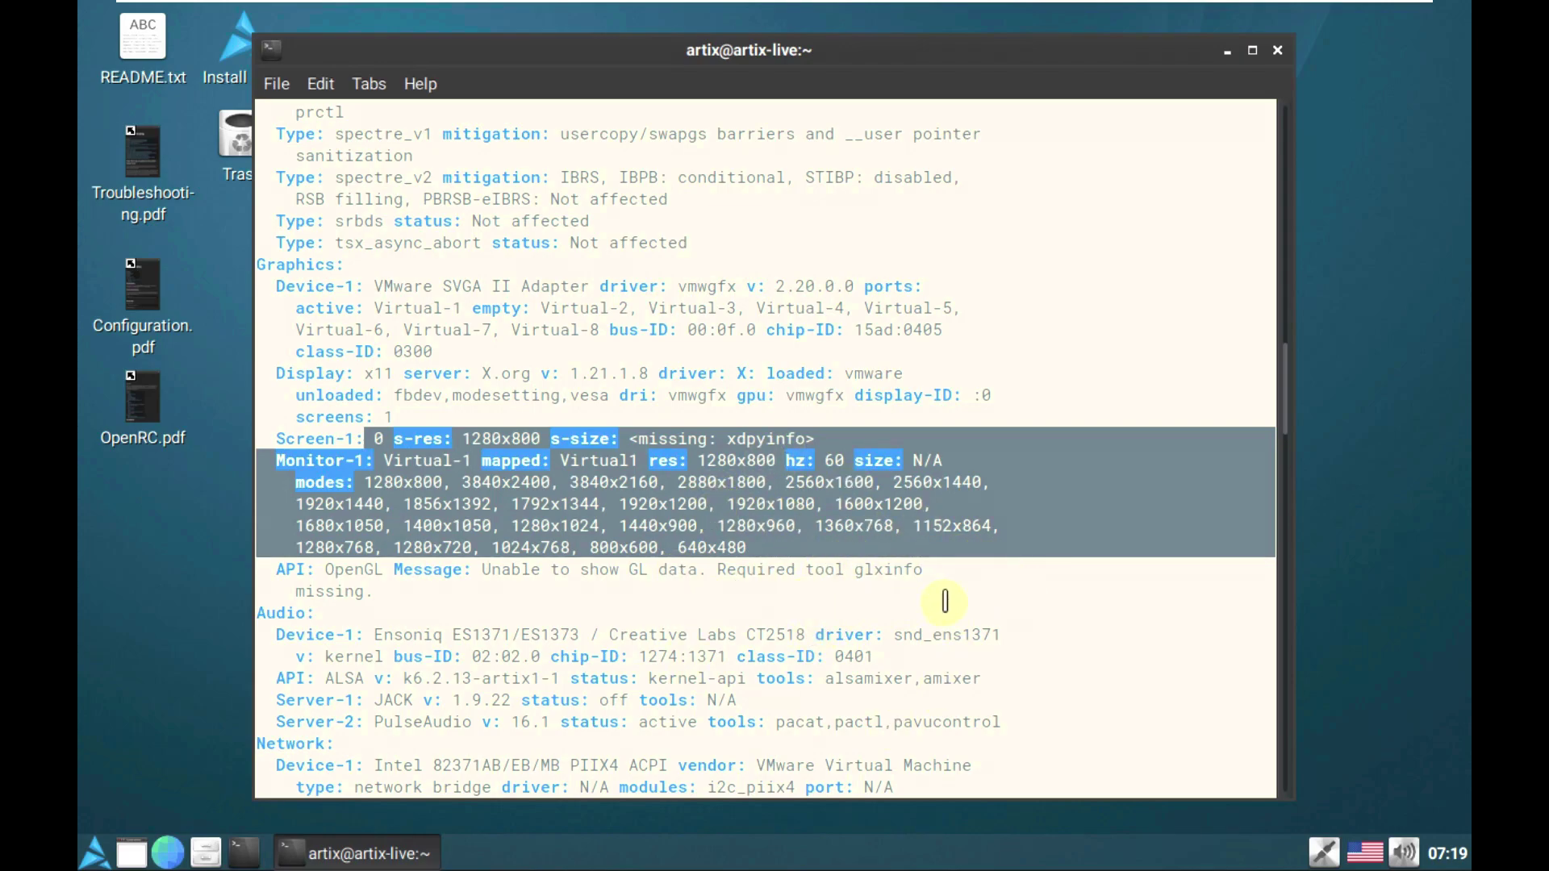
pyautogui.scroll(-3, 917, 548)
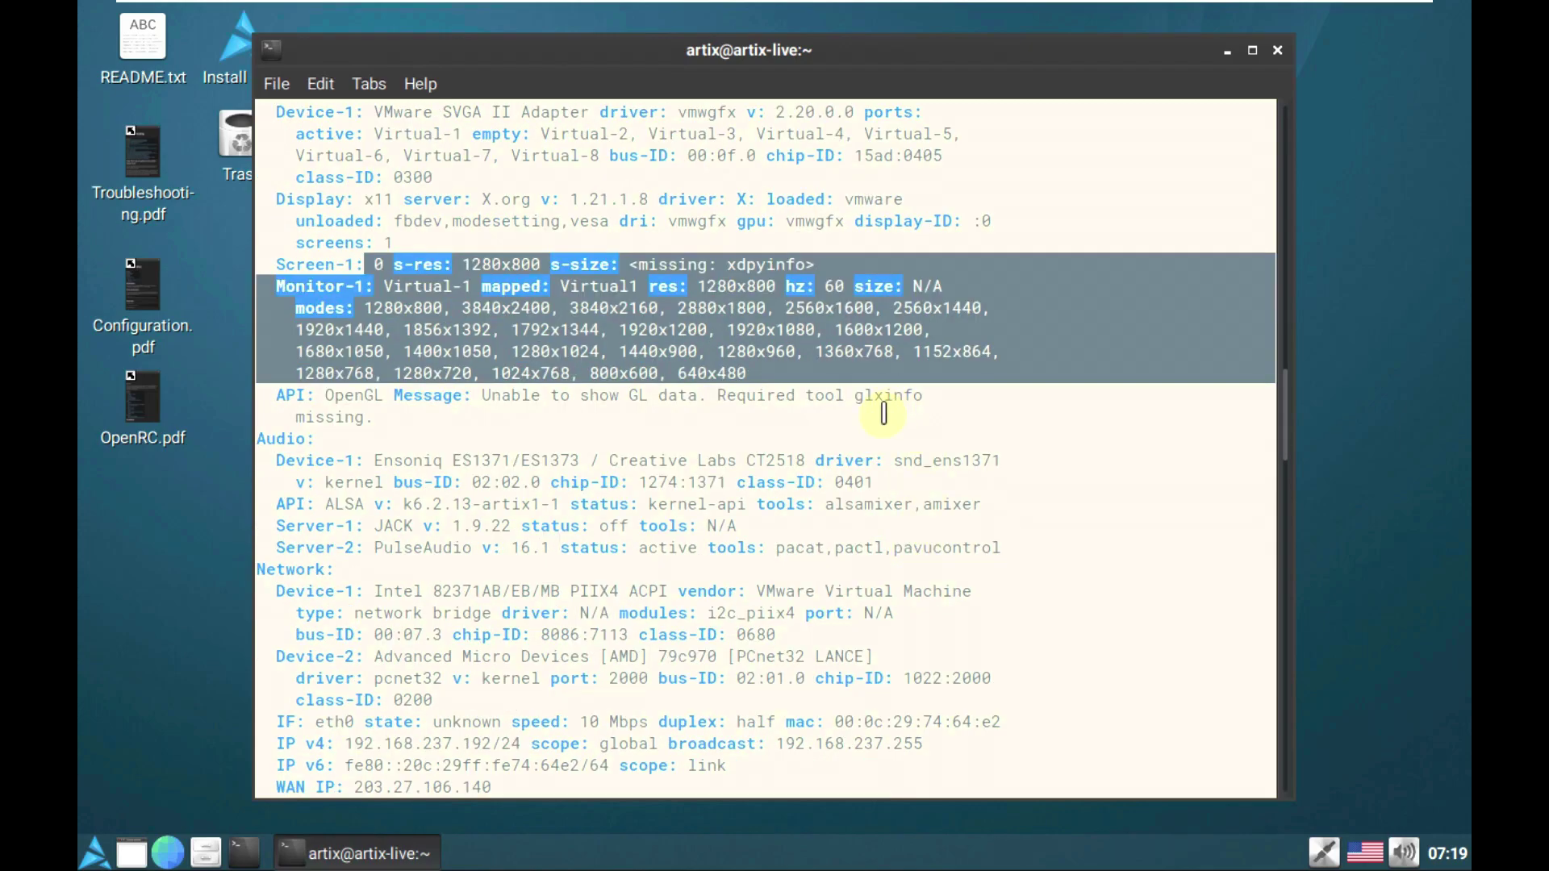
pyautogui.click(1028, 548)
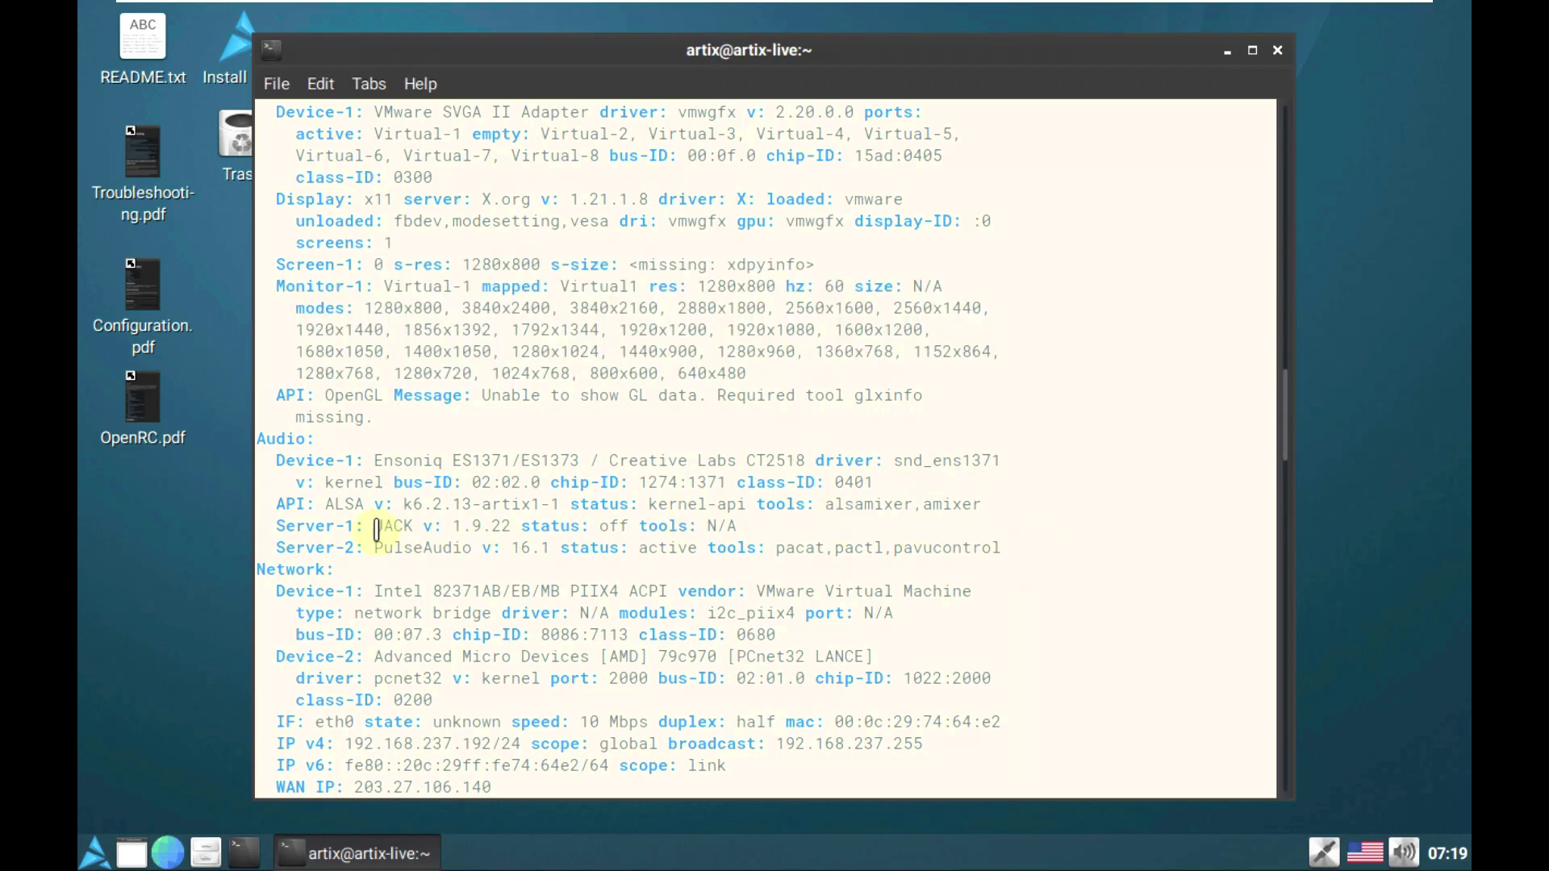
pyautogui.moveTo(365, 529); pyautogui.dragTo(524, 526)
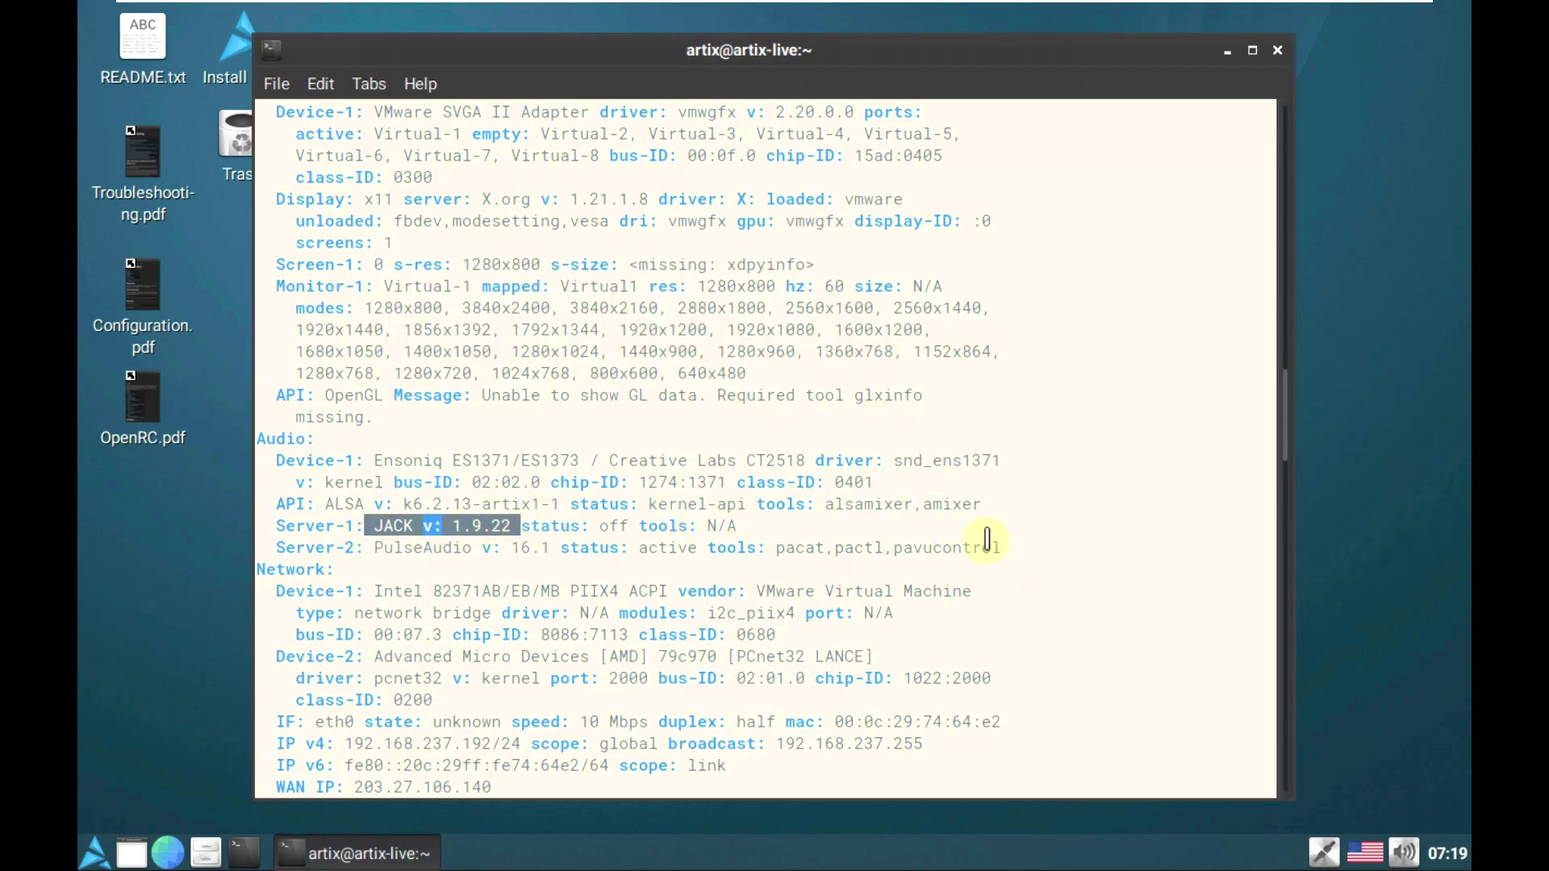
pyautogui.click(386, 571)
pyautogui.moveTo(376, 550); pyautogui.dragTo(550, 549)
pyautogui.scroll(-2, 989, 508)
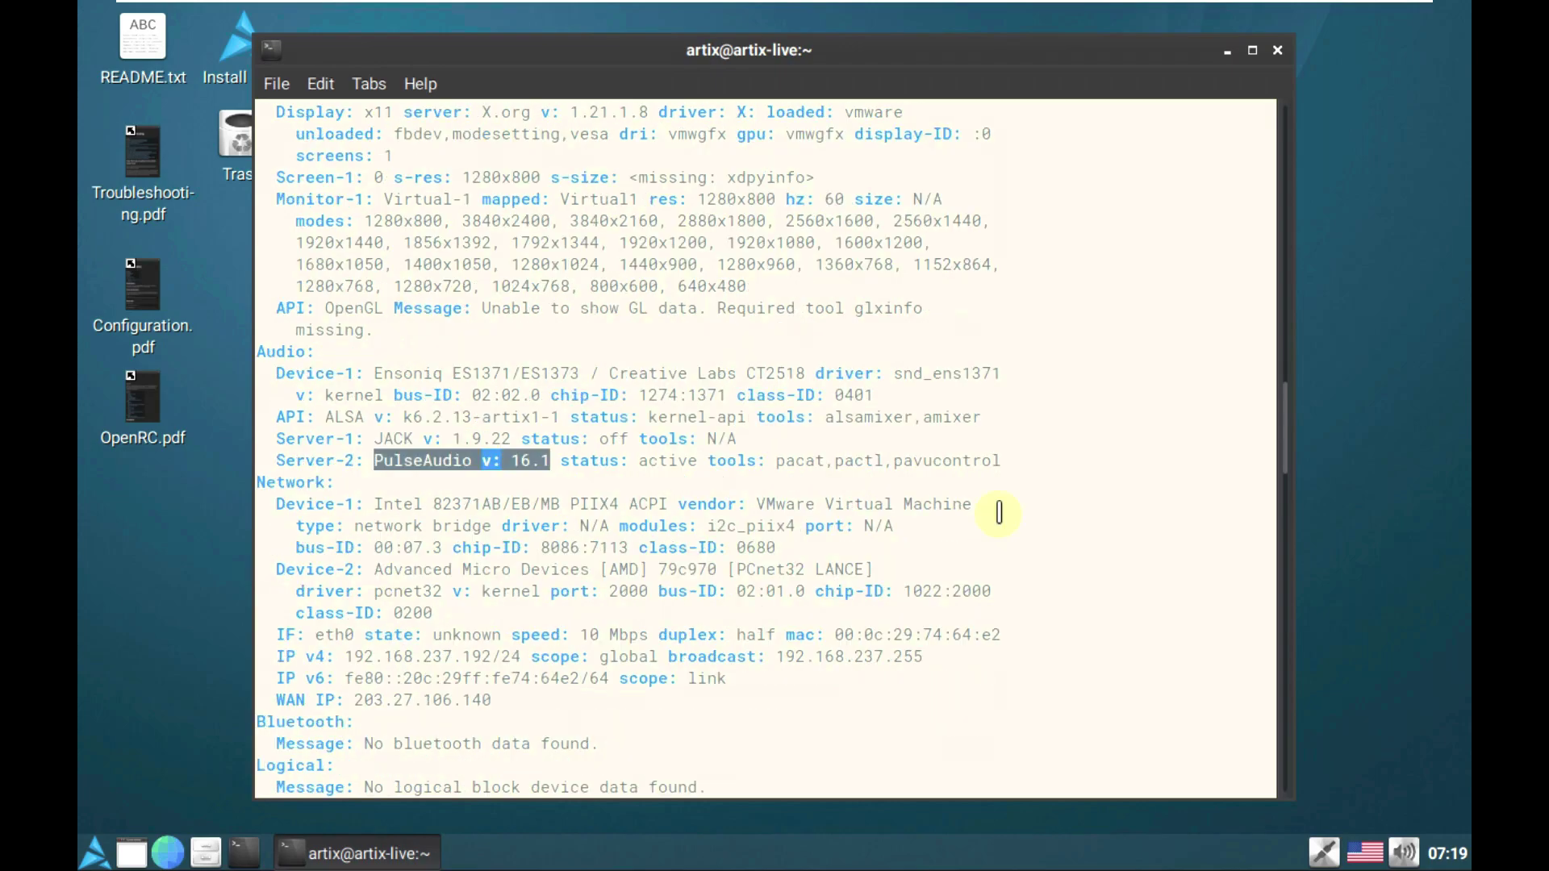
pyautogui.scroll(-2, 831, 515)
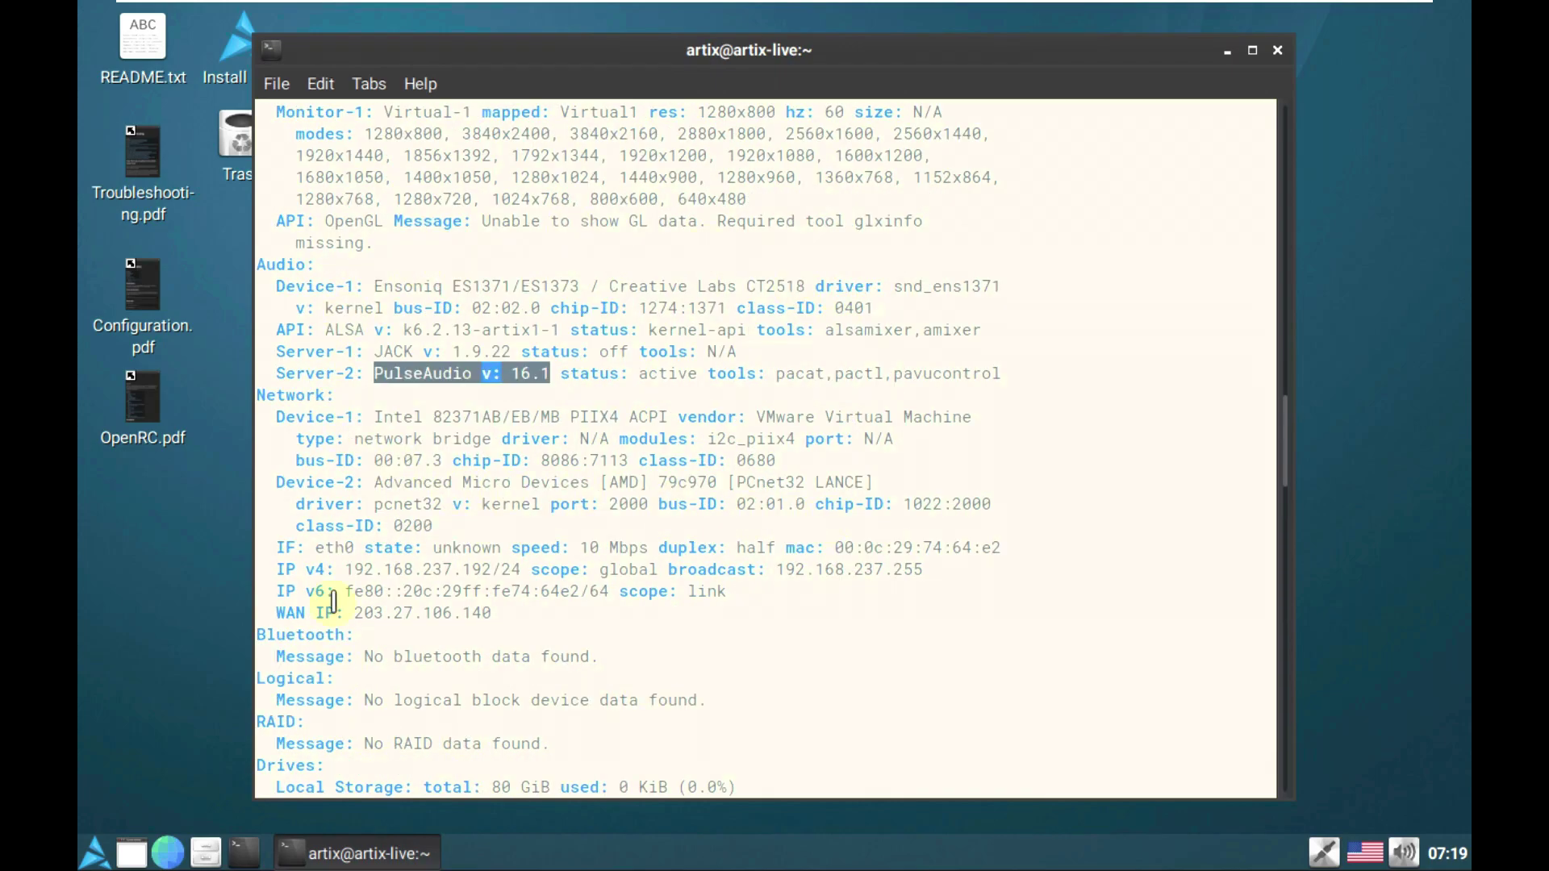
pyautogui.scroll(-2, 712, 575)
pyautogui.scroll(-2, 657, 424)
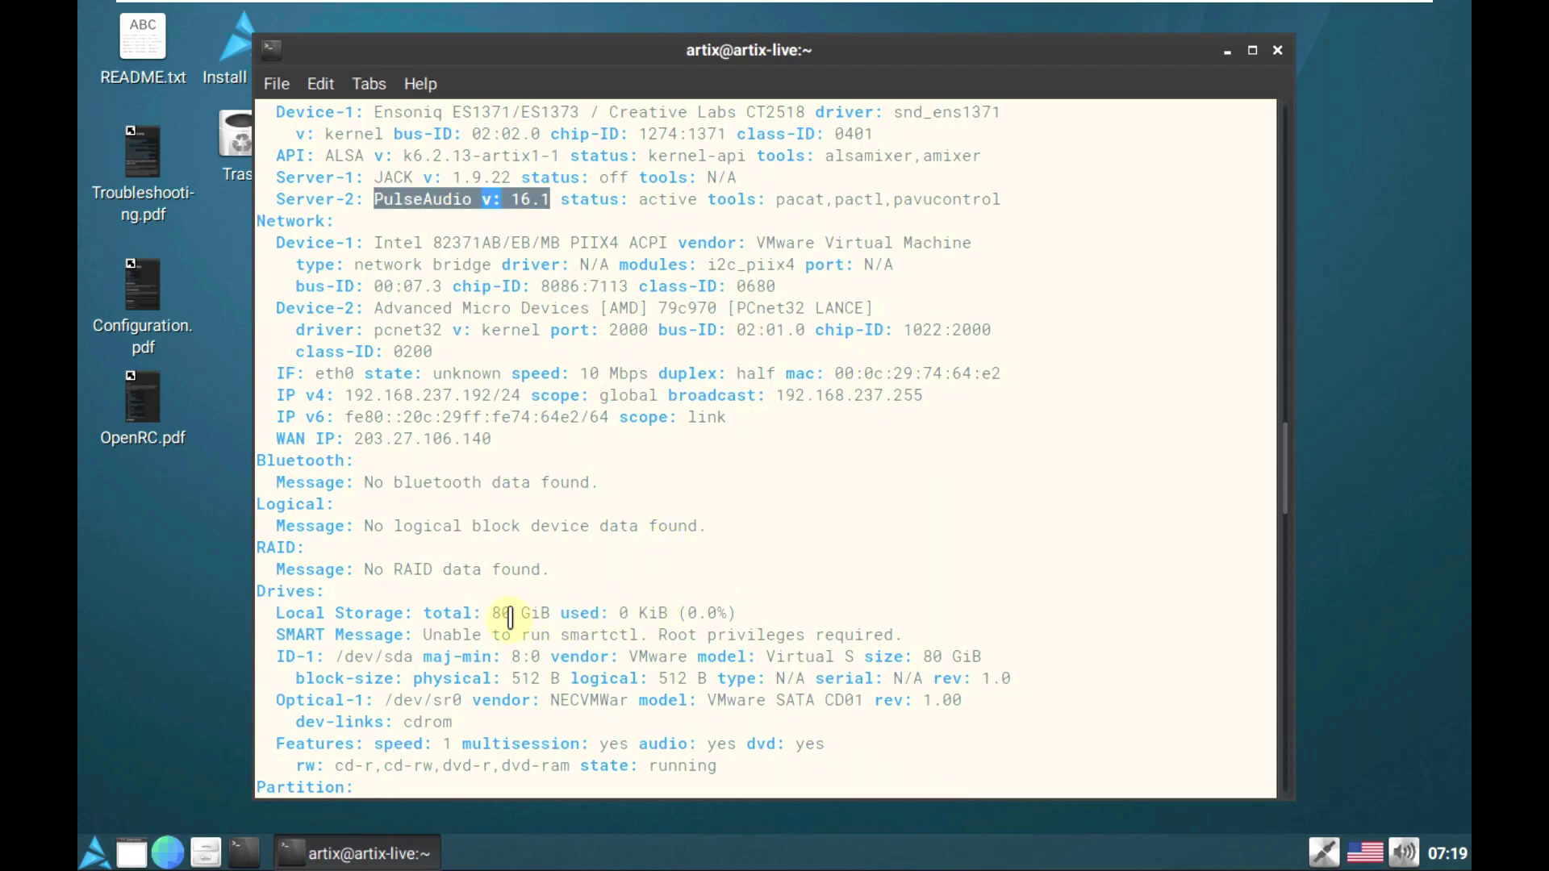
pyautogui.moveTo(423, 613); pyautogui.dragTo(560, 615)
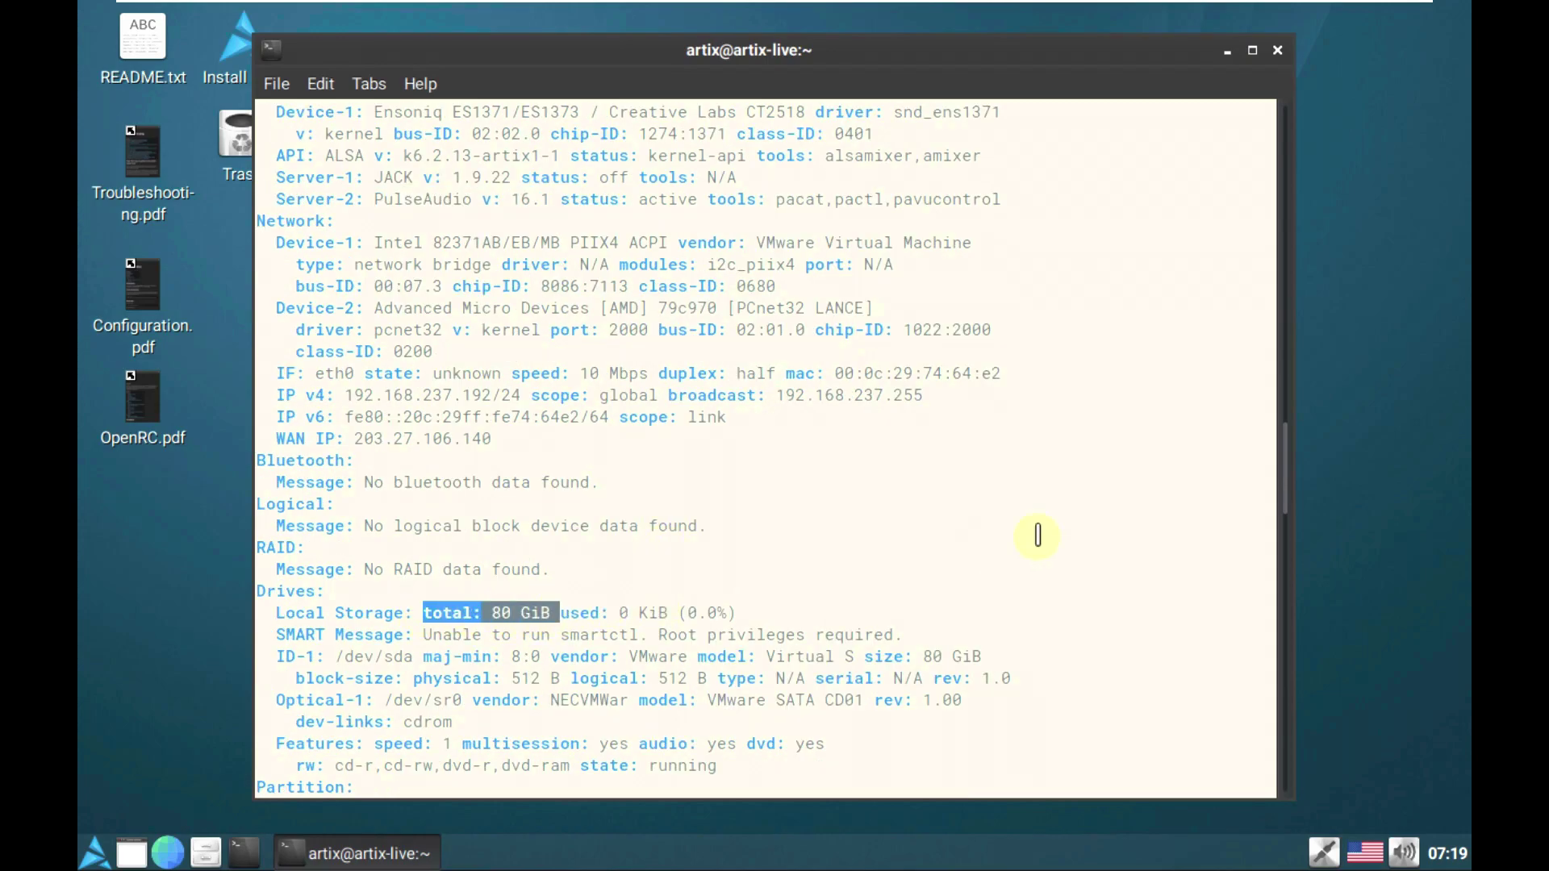
pyautogui.scroll(-4, 1038, 535)
pyautogui.scroll(-1, 1038, 535)
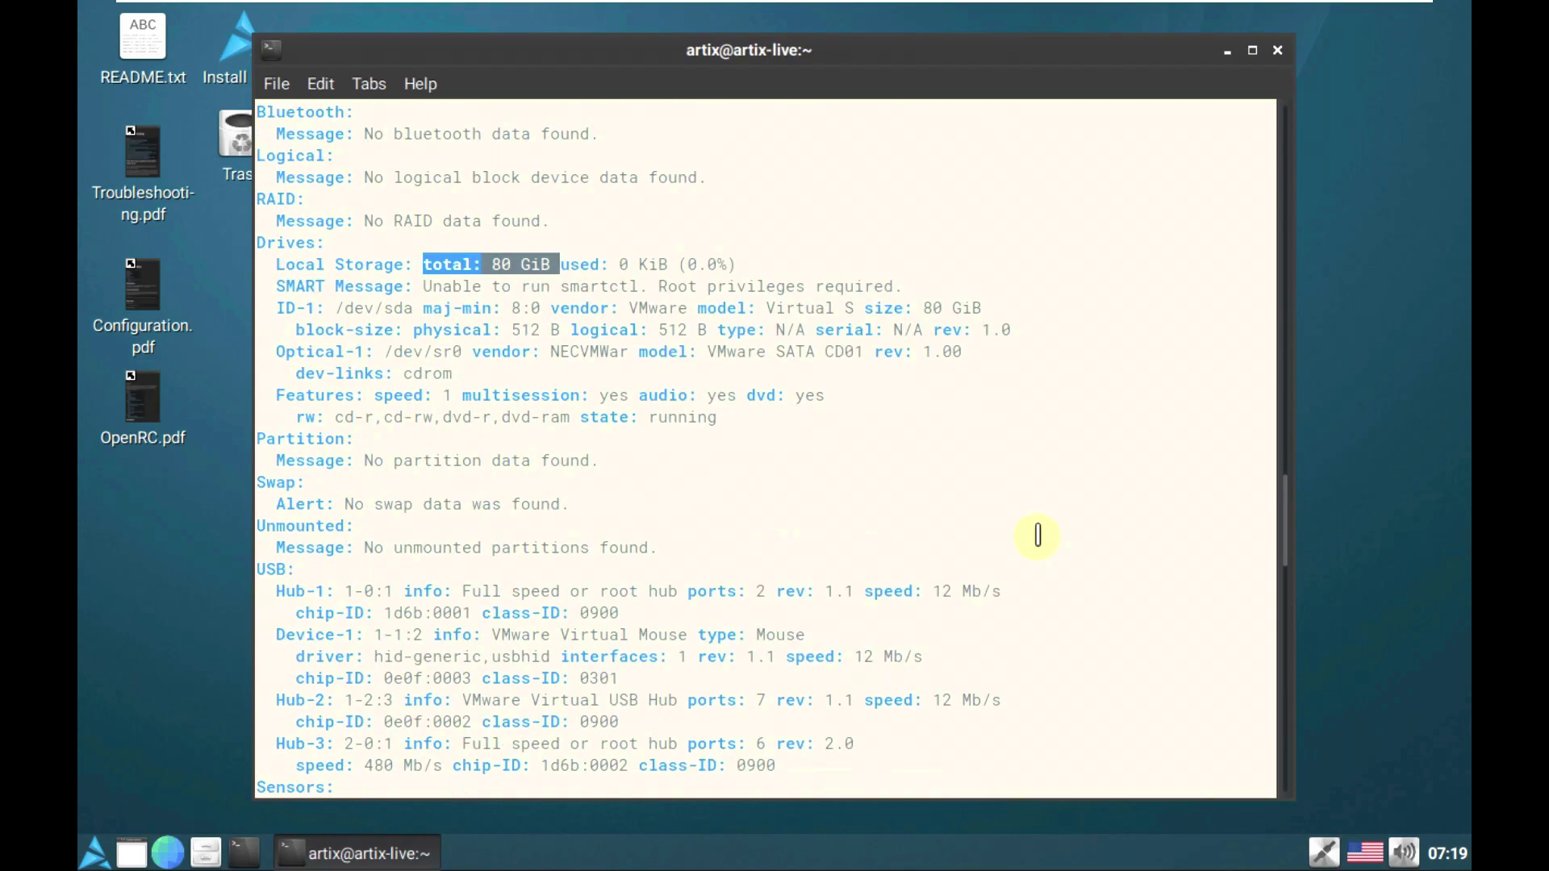
pyautogui.scroll(-3, 1038, 535)
pyautogui.scroll(-19, 1038, 535)
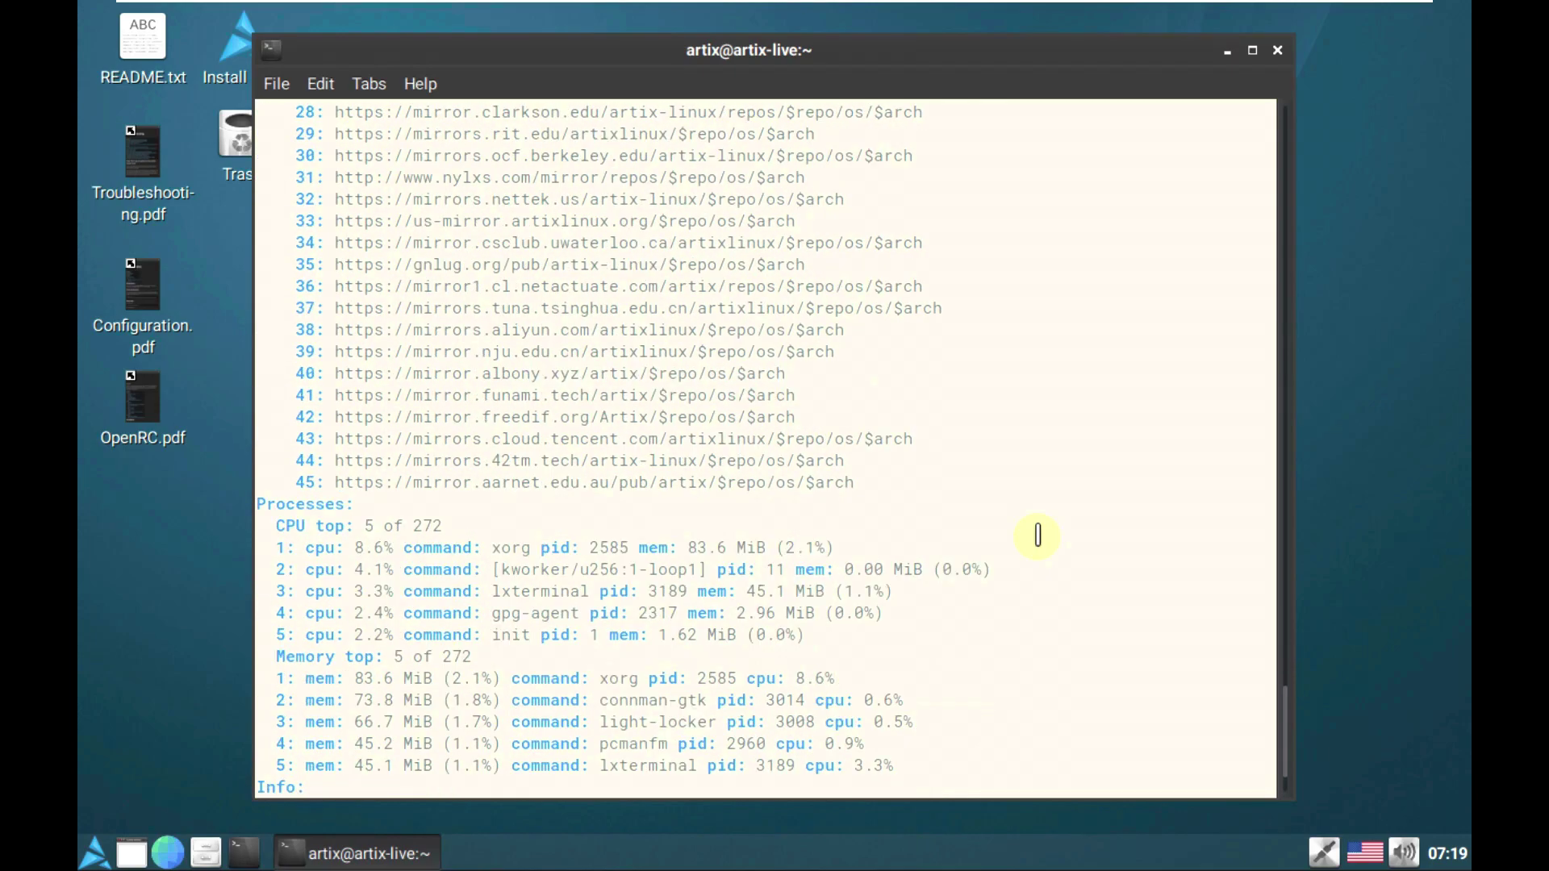
pyautogui.scroll(-2, 1037, 535)
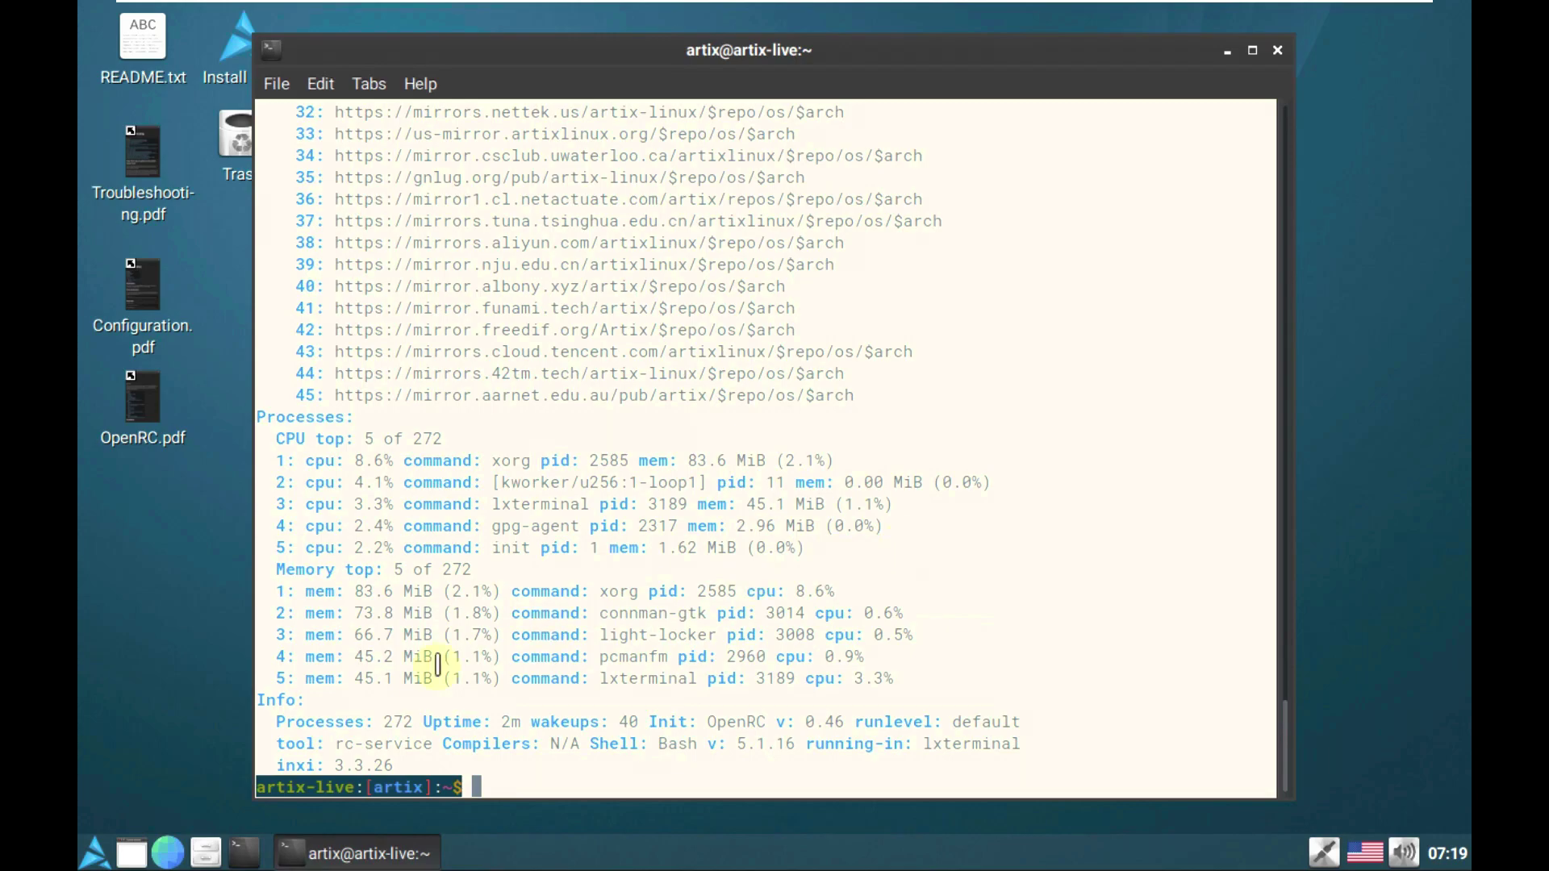
pyautogui.moveTo(272, 724); pyautogui.dragTo(529, 721)
pyautogui.click(425, 720)
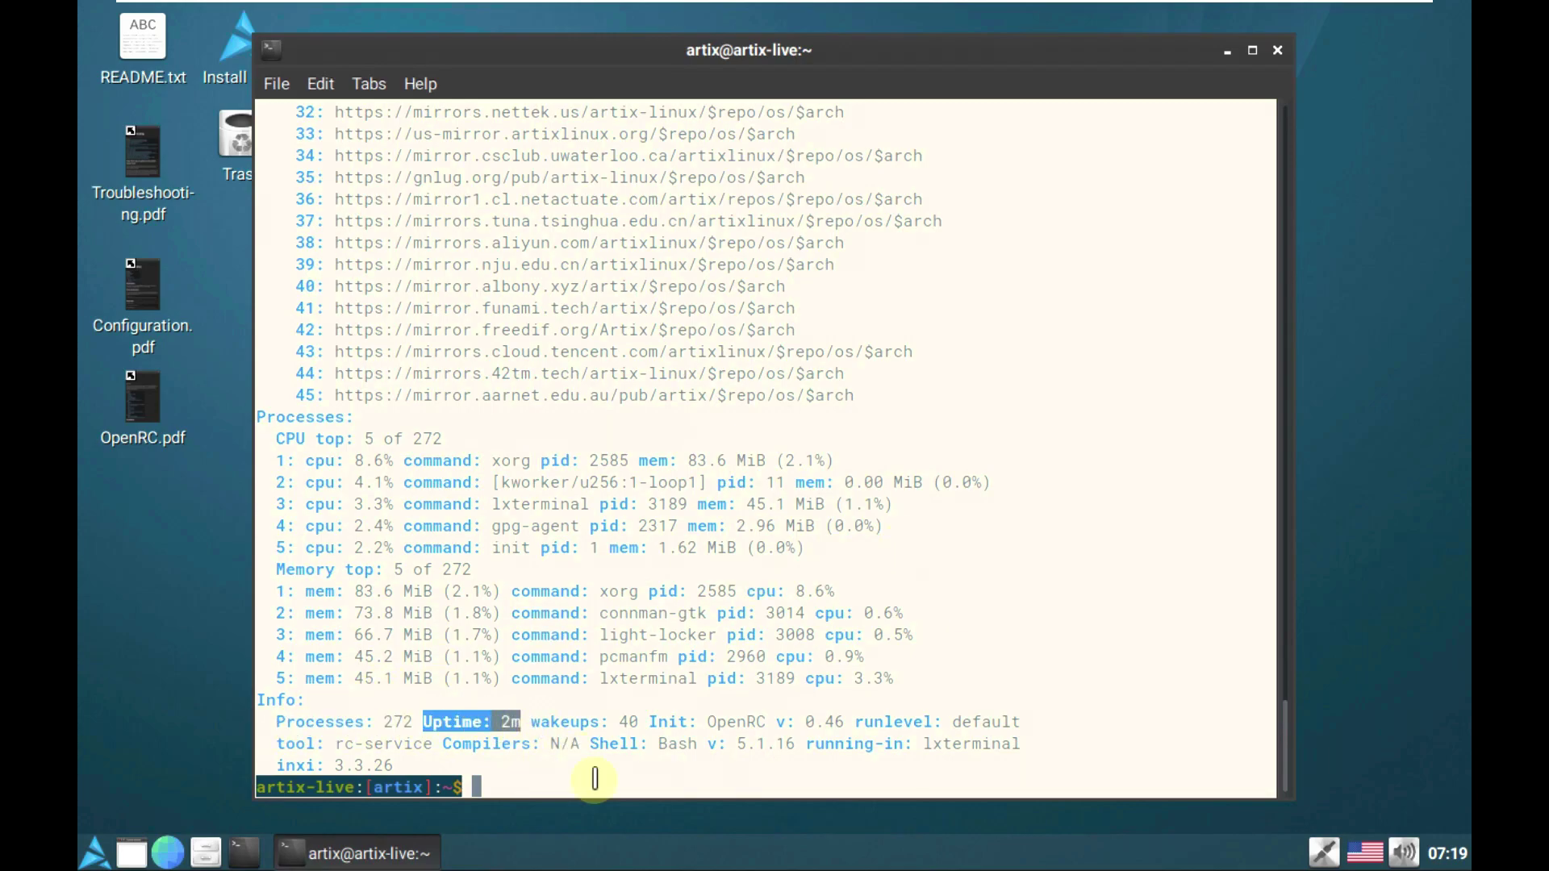
pyautogui.click(601, 767)
pyautogui.moveTo(651, 721); pyautogui.dragTo(846, 721)
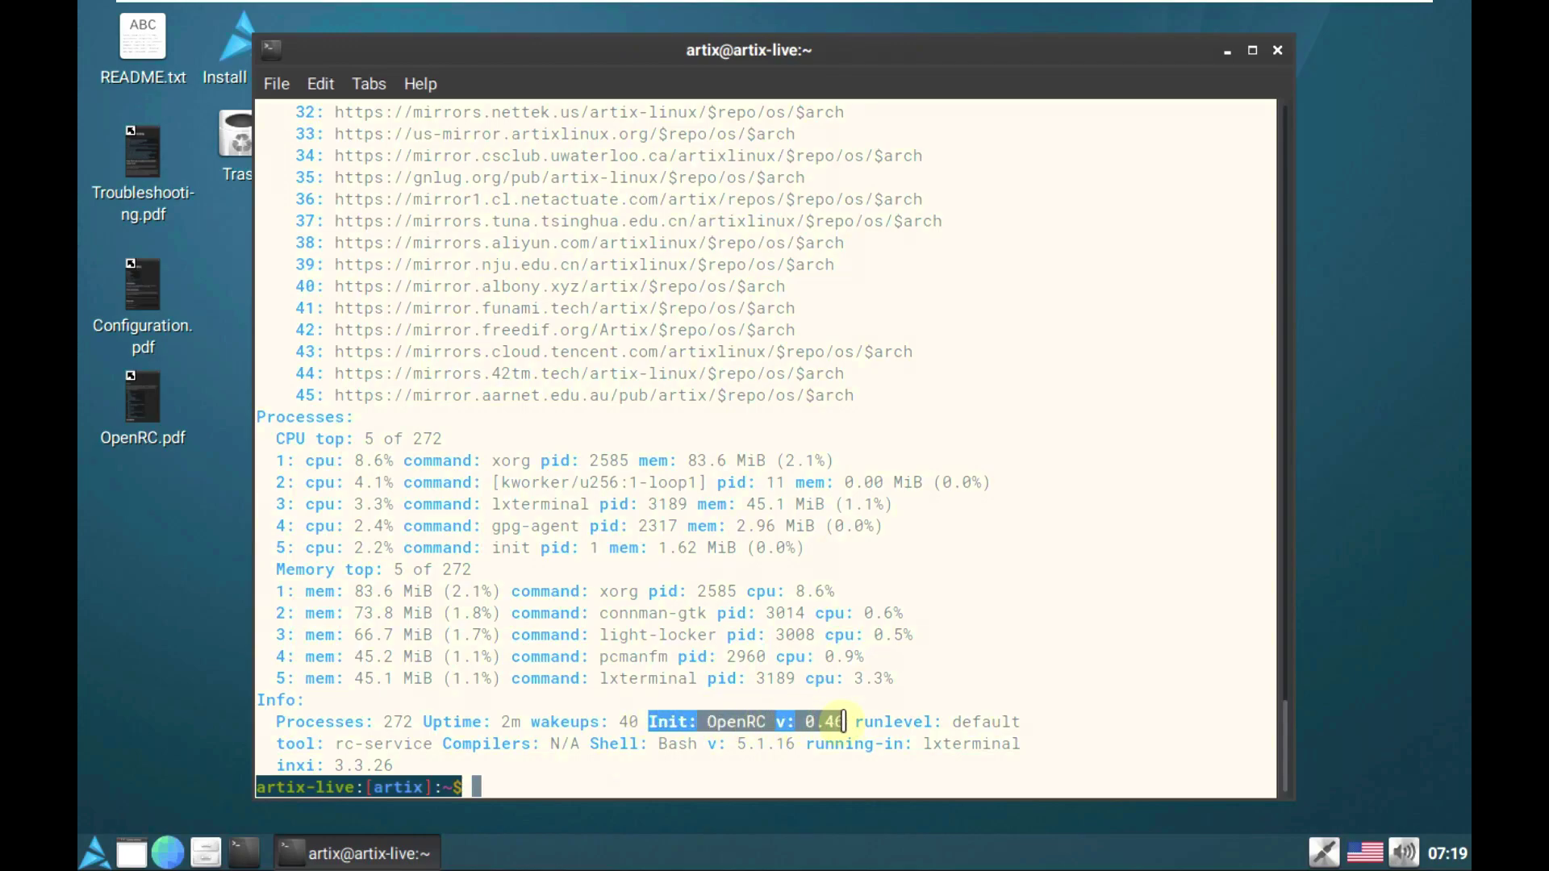
pyautogui.click(1086, 720)
pyautogui.moveTo(276, 764); pyautogui.dragTo(458, 775)
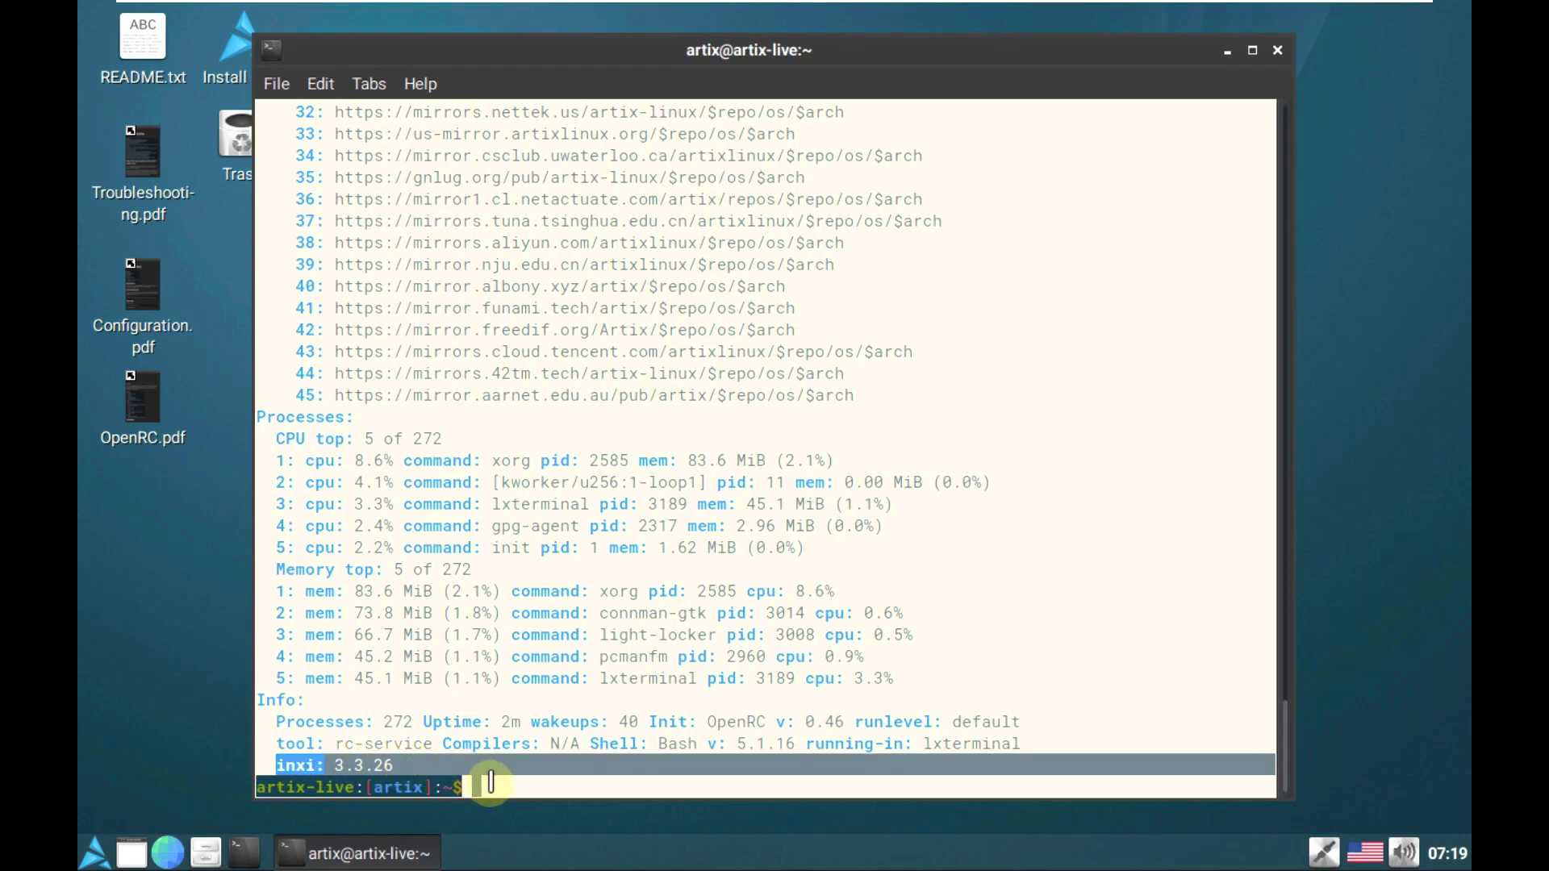
pyautogui.click(490, 783)
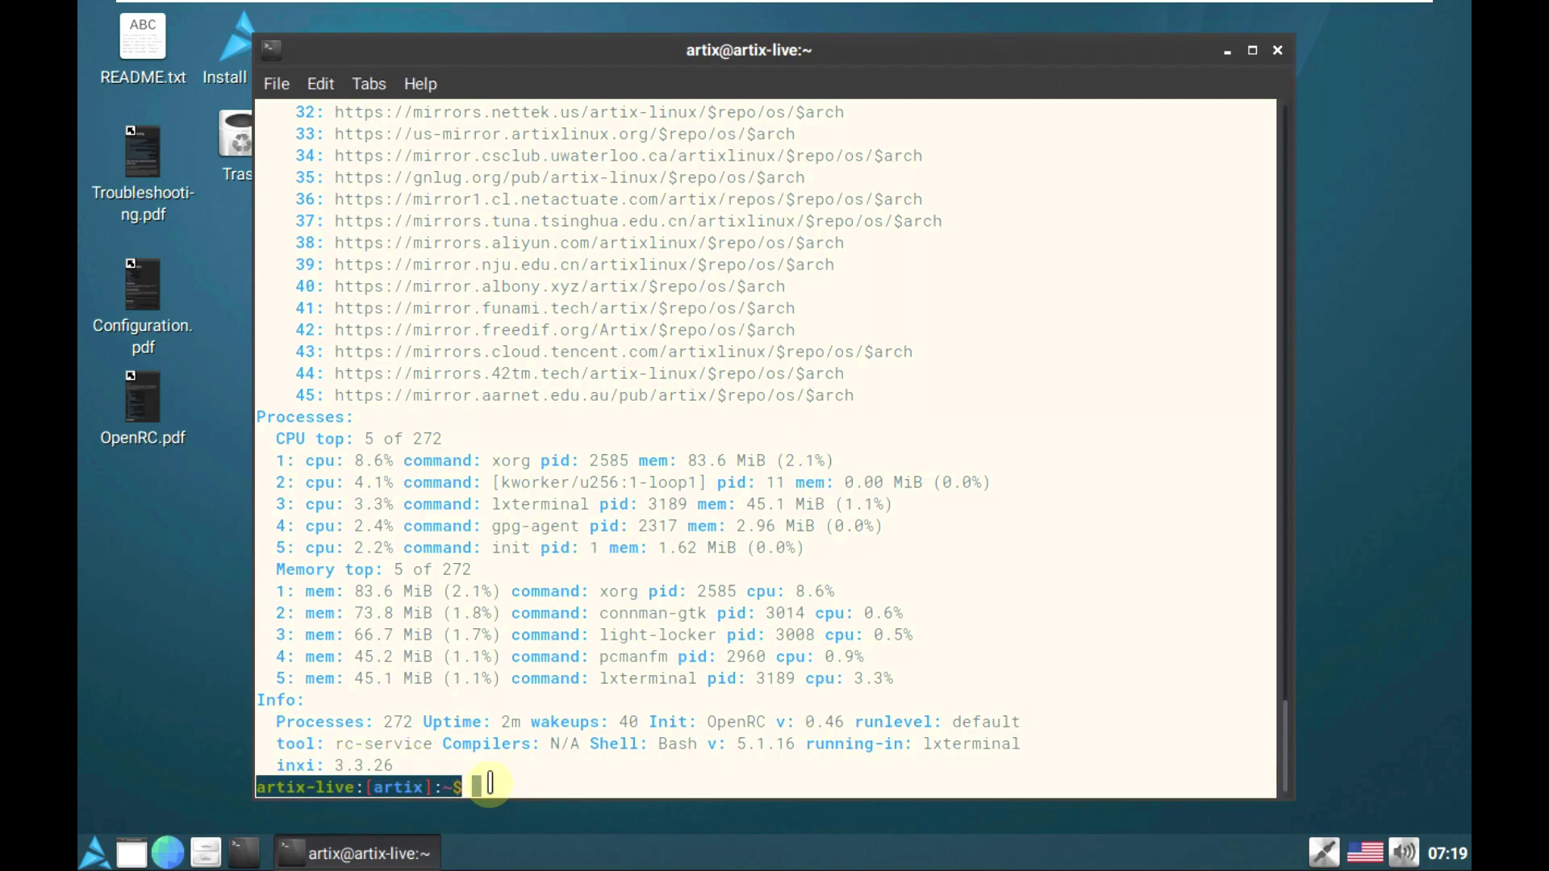
pyautogui.moveTo(590, 743); pyautogui.dragTo(805, 746)
pyautogui.click(569, 783)
# Run inxi, inxi -b, inxi -G and cat /etc/issue for system summaries
pyautogui.write('inxi')
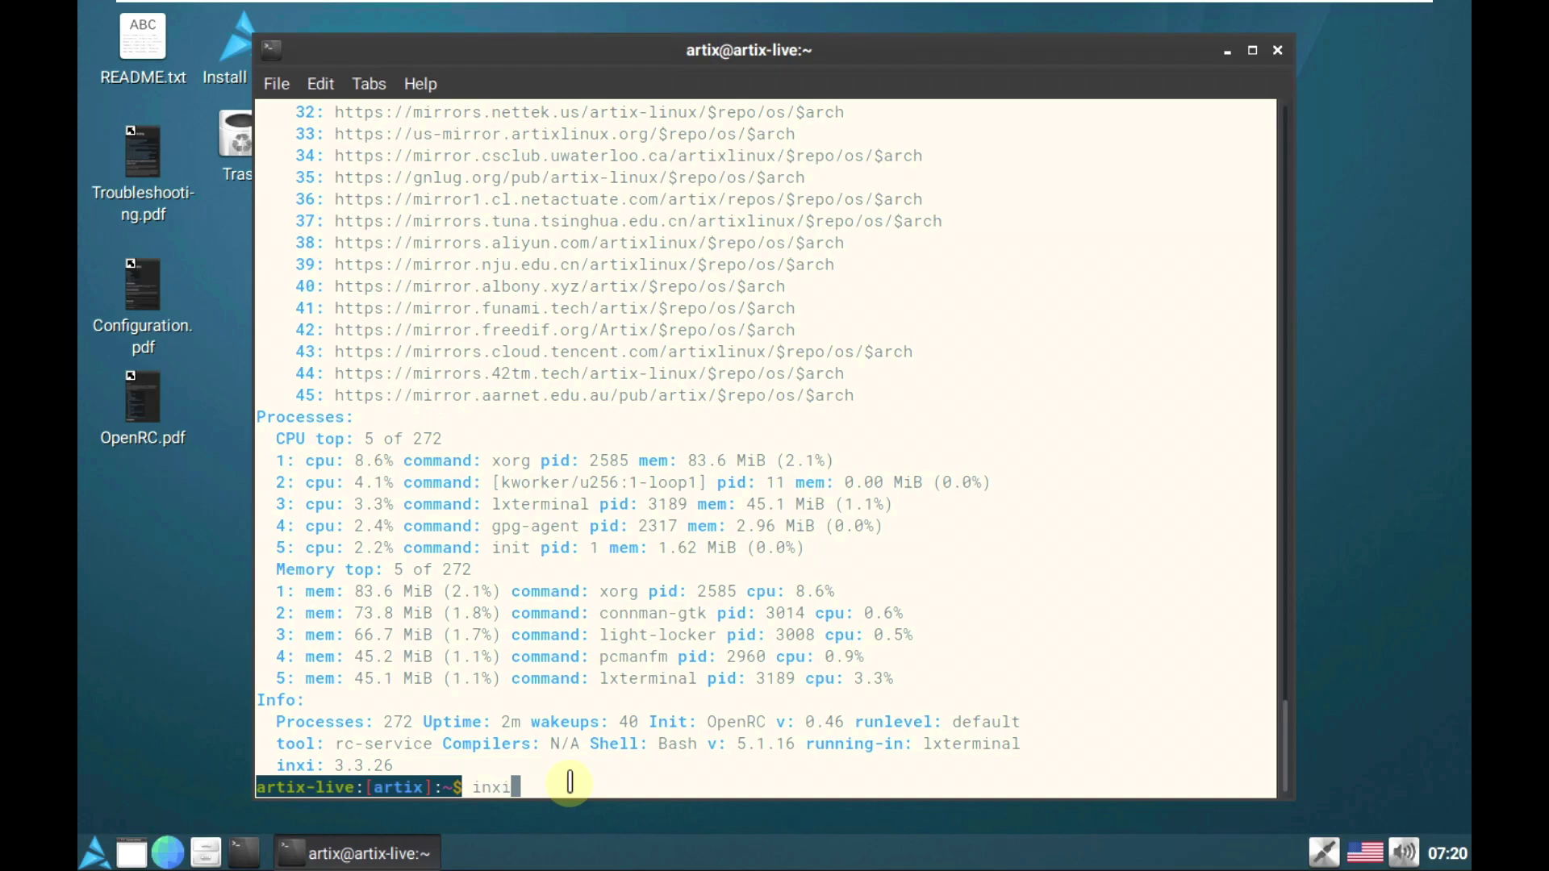
pyautogui.press('Return')
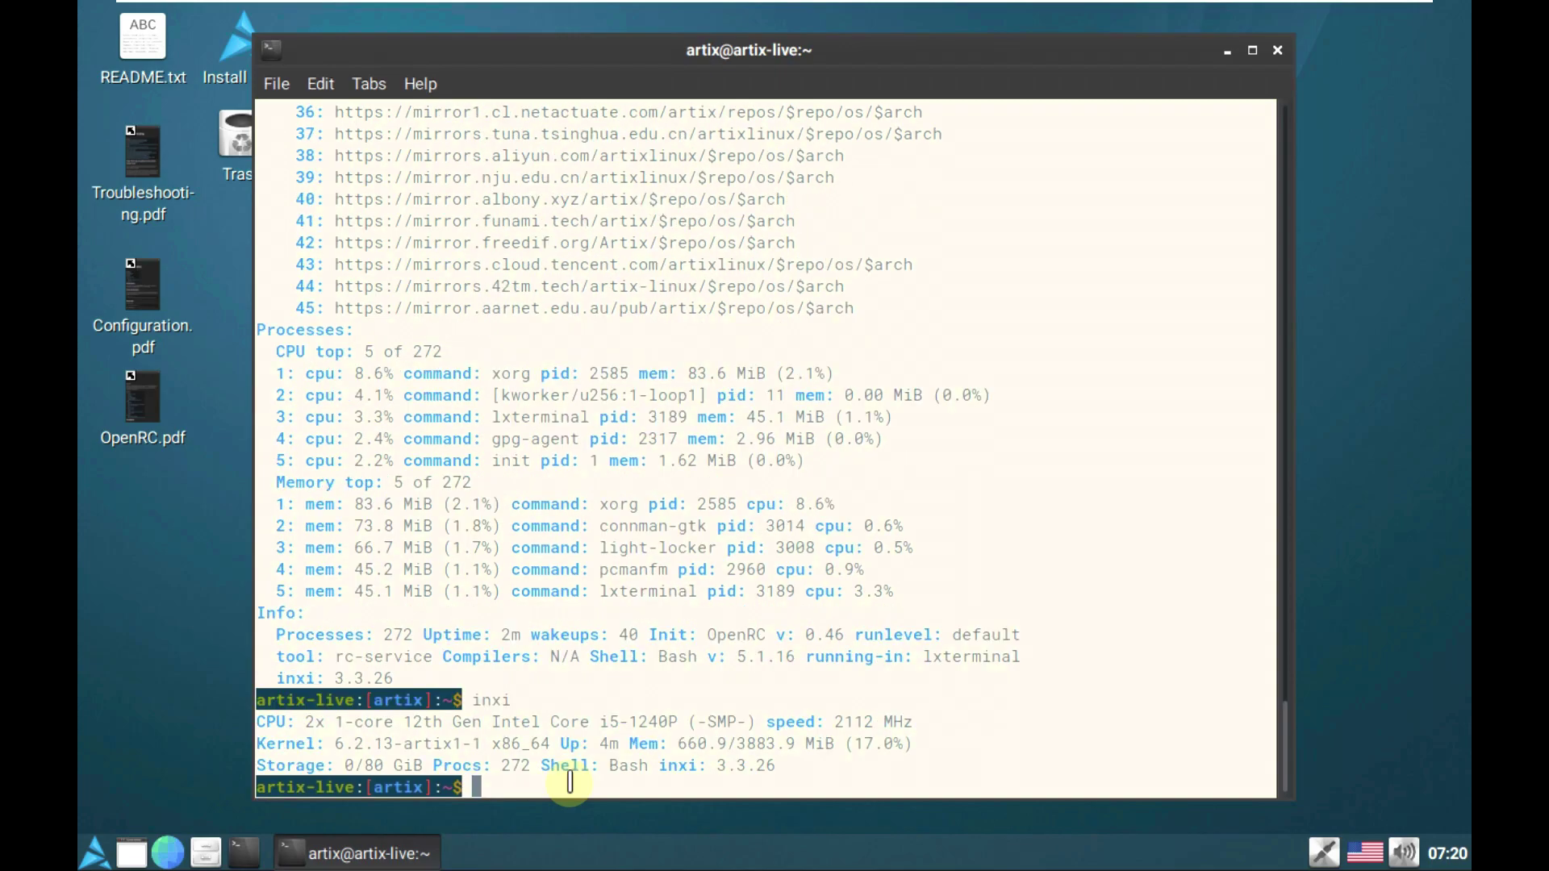
pyautogui.write('inxi -b')
pyautogui.press('Return')
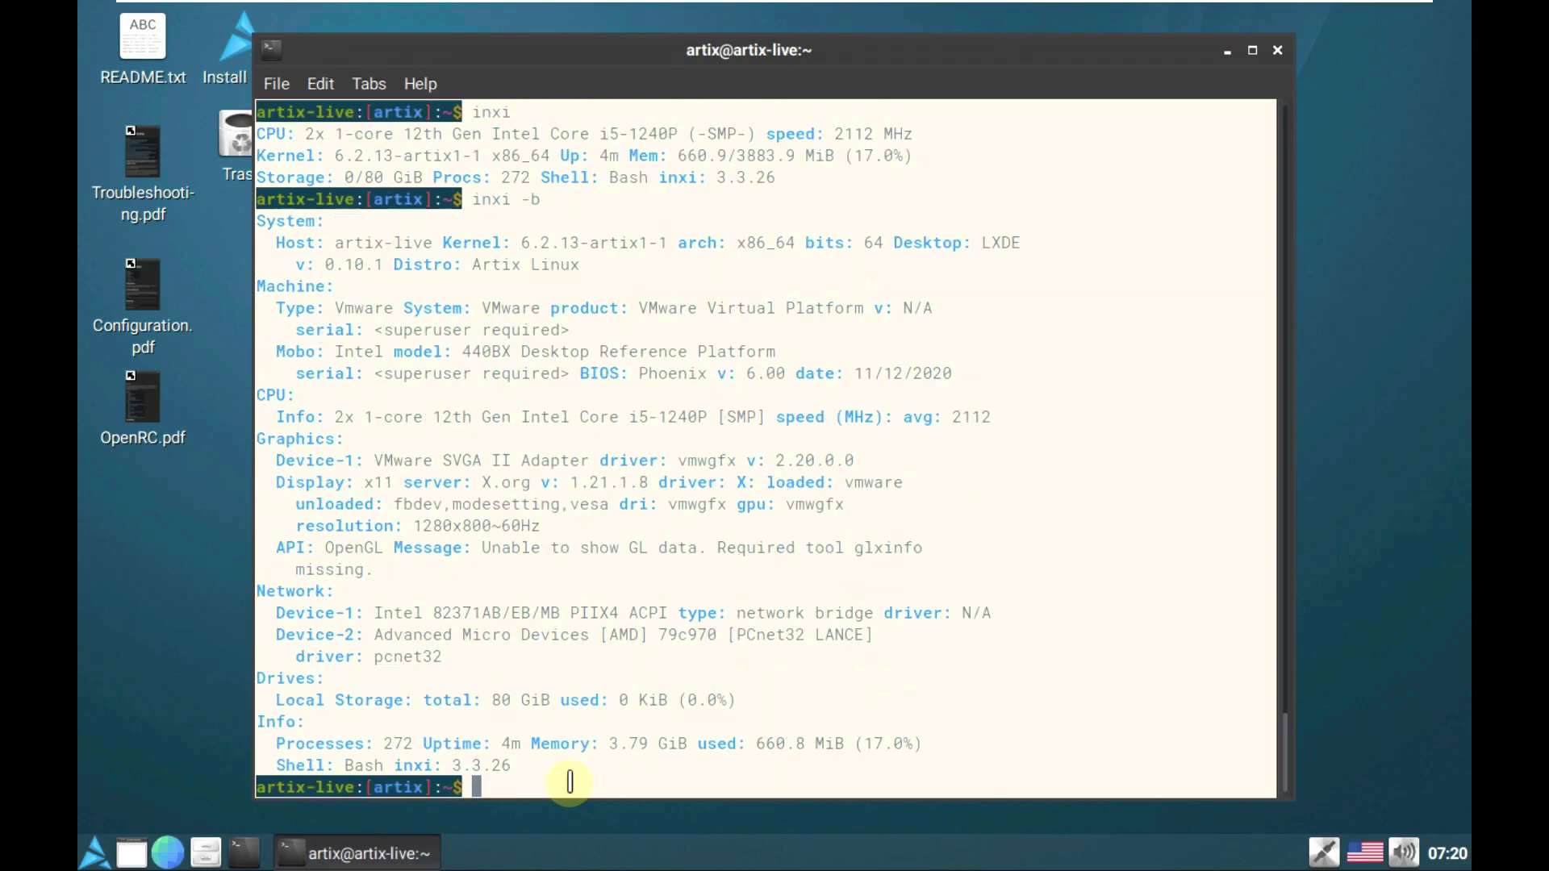
pyautogui.write('inxi -G')
pyautogui.press('Return')
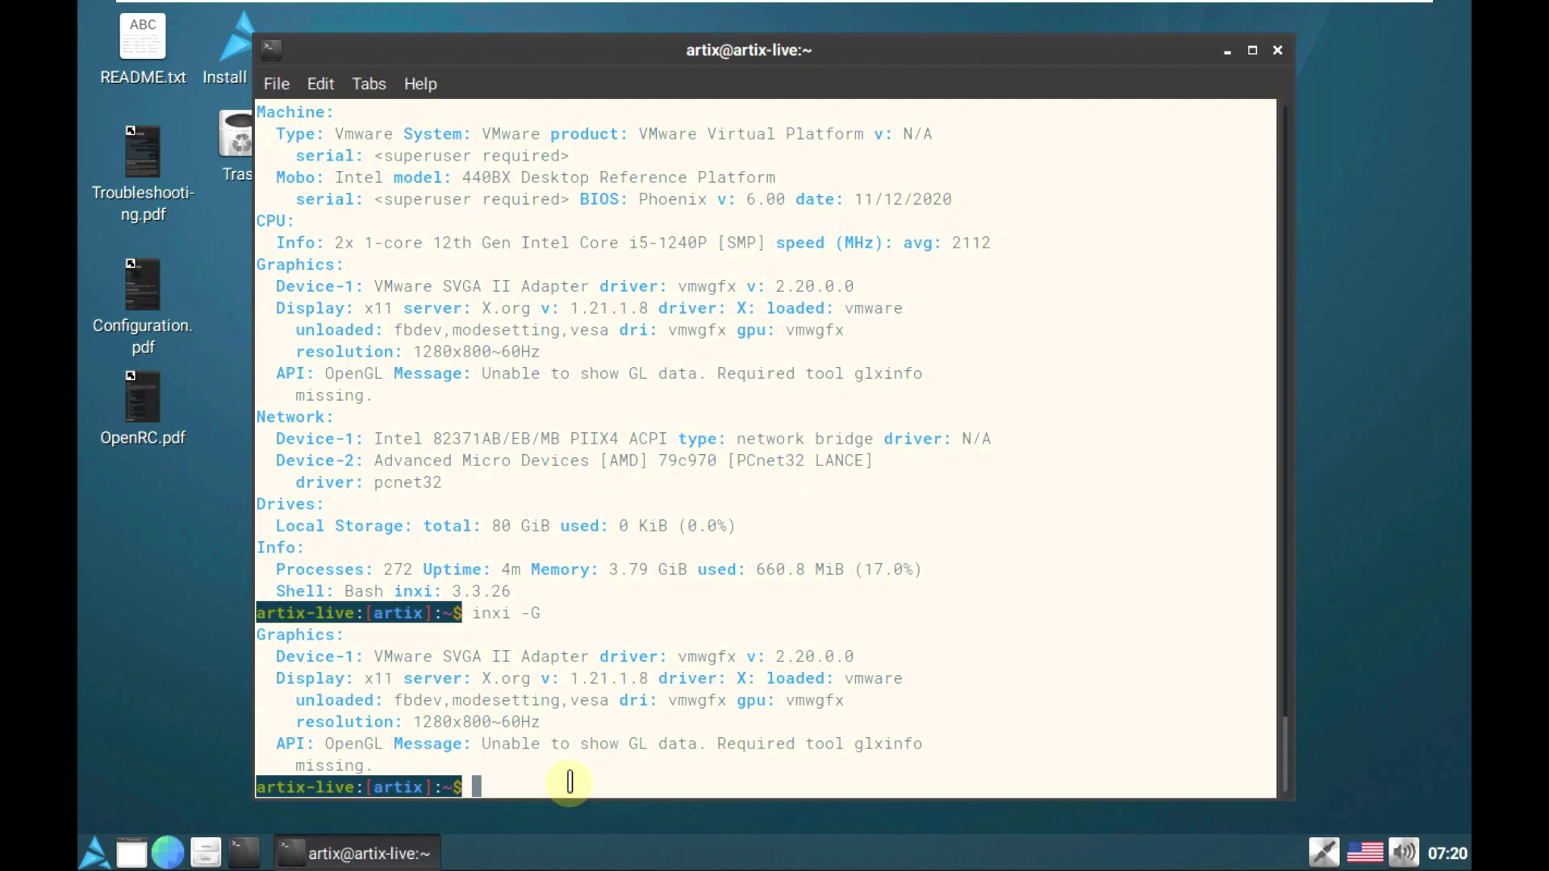
pyautogui.write('cat /etc/issue')
pyautogui.press('Return')
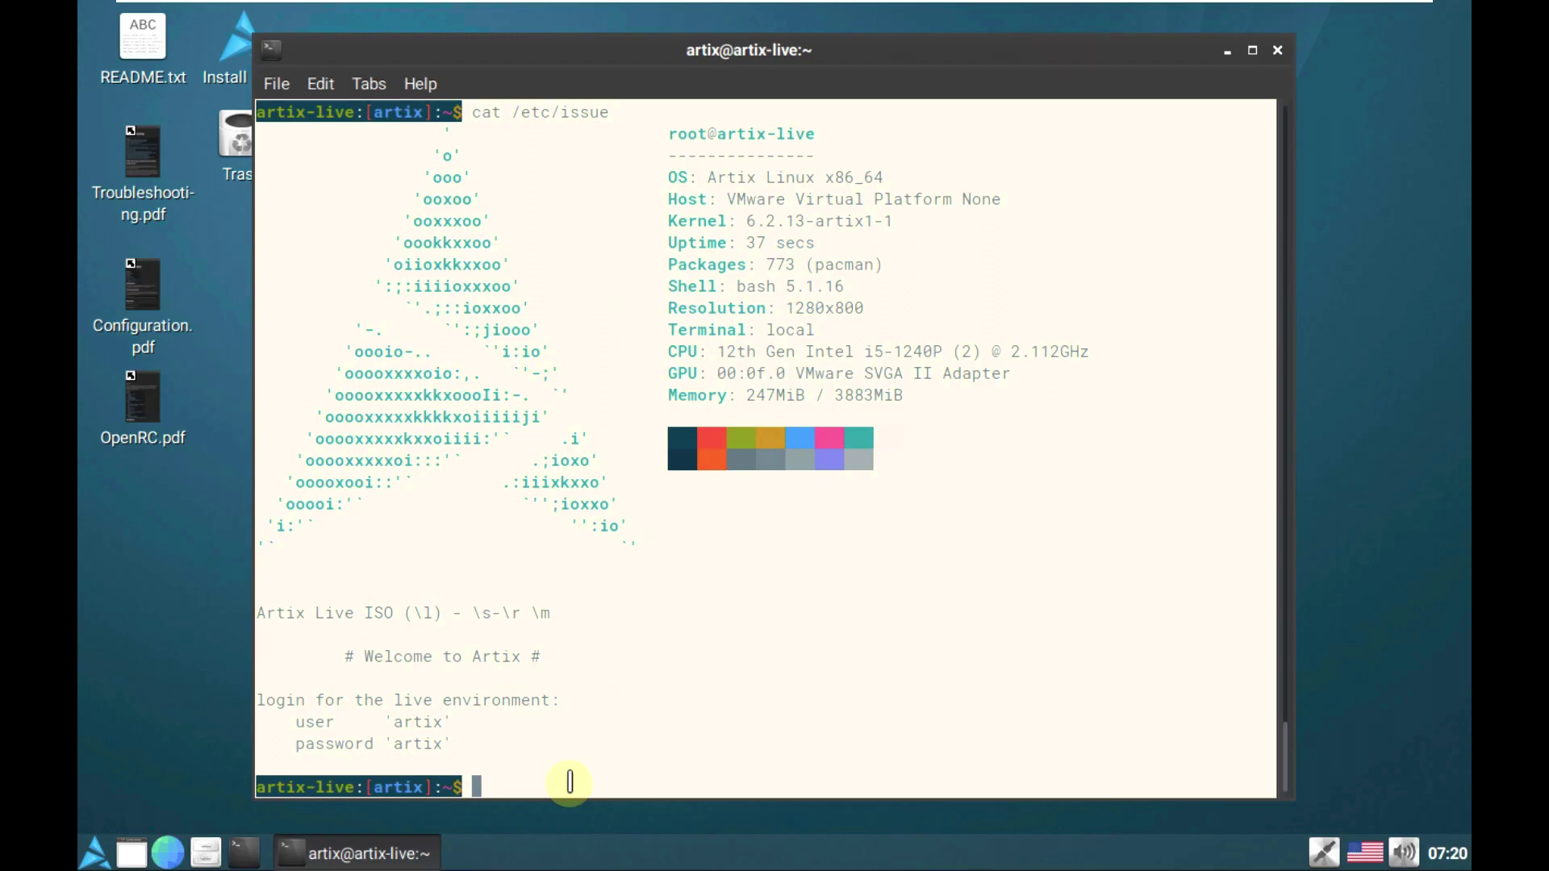
# Try htop, then exit the shell to close the terminal
pyautogui.write('htop')
pyautogui.press('Return')
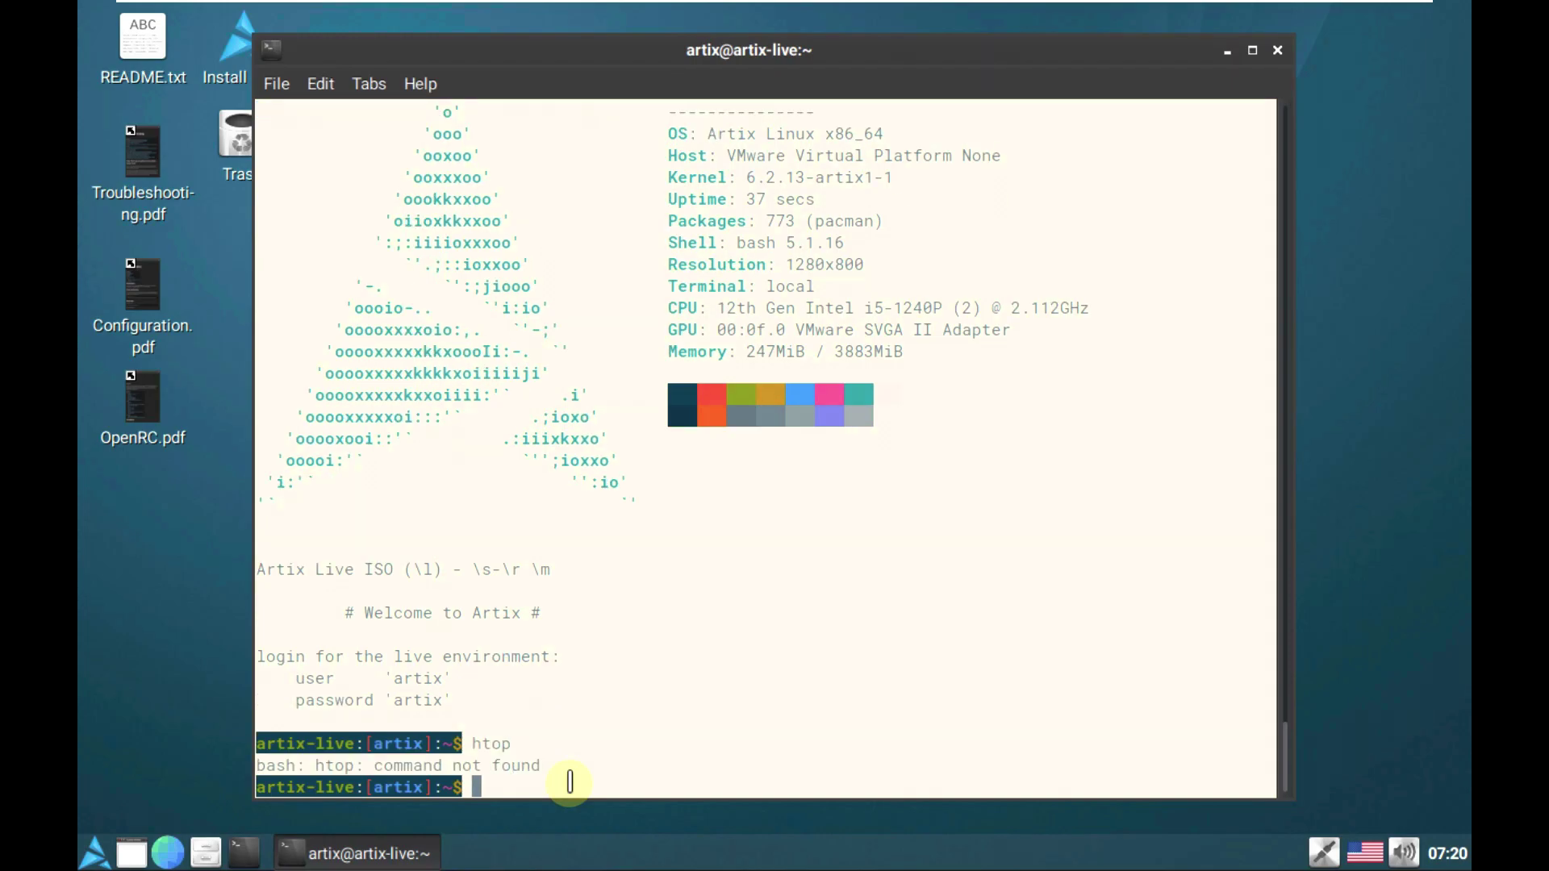
pyautogui.write('exit')
pyautogui.press('Return')
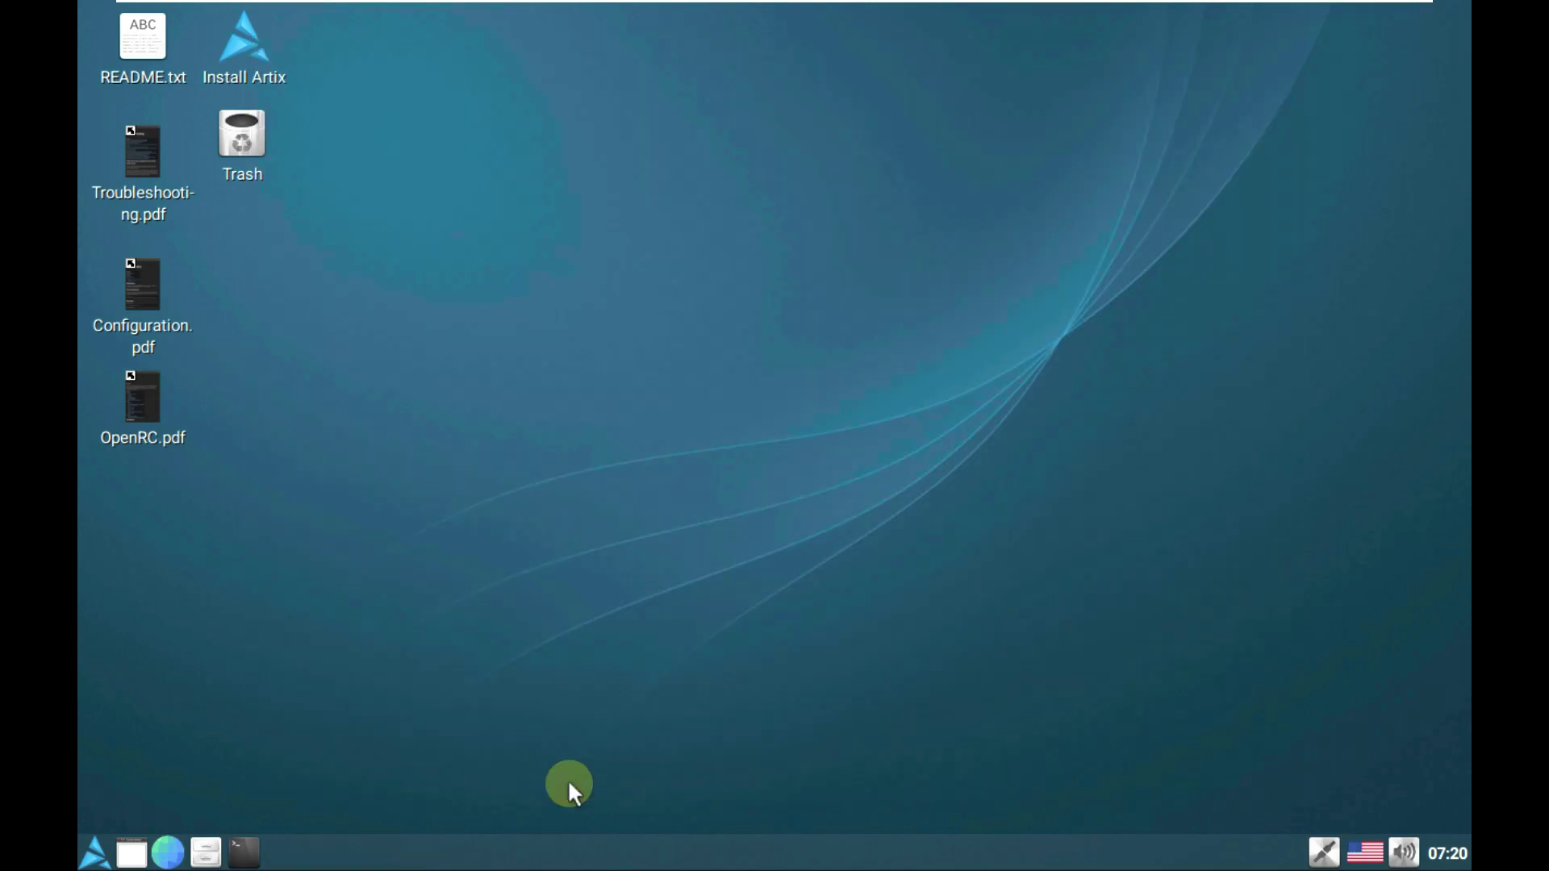
# Launch Install Artix from the System Tools section of the application menu
pyautogui.click(94, 853)
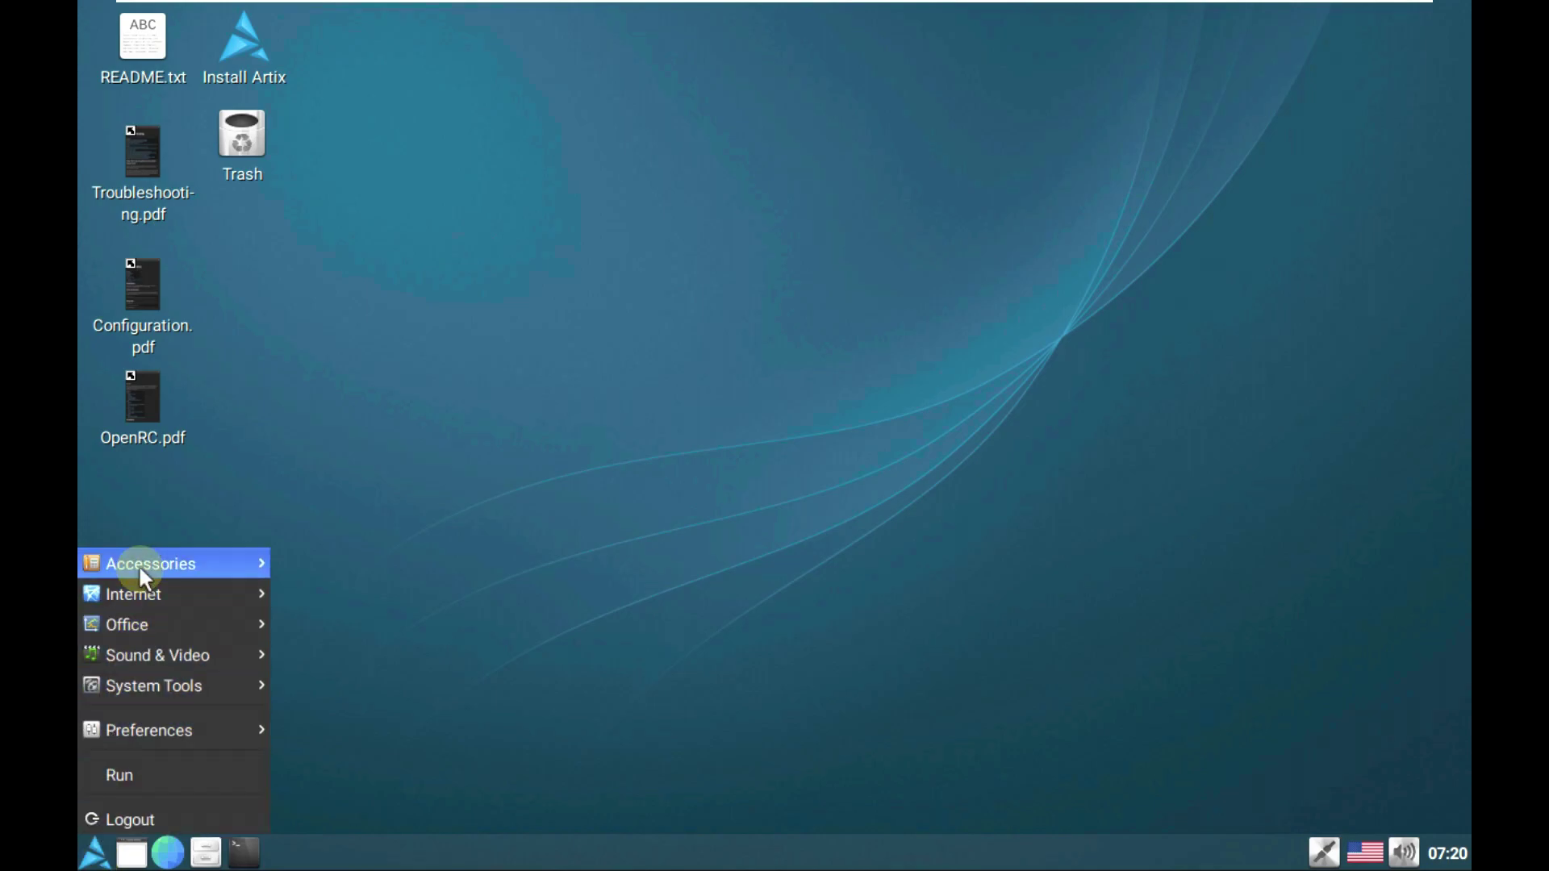
pyautogui.moveTo(138, 564)
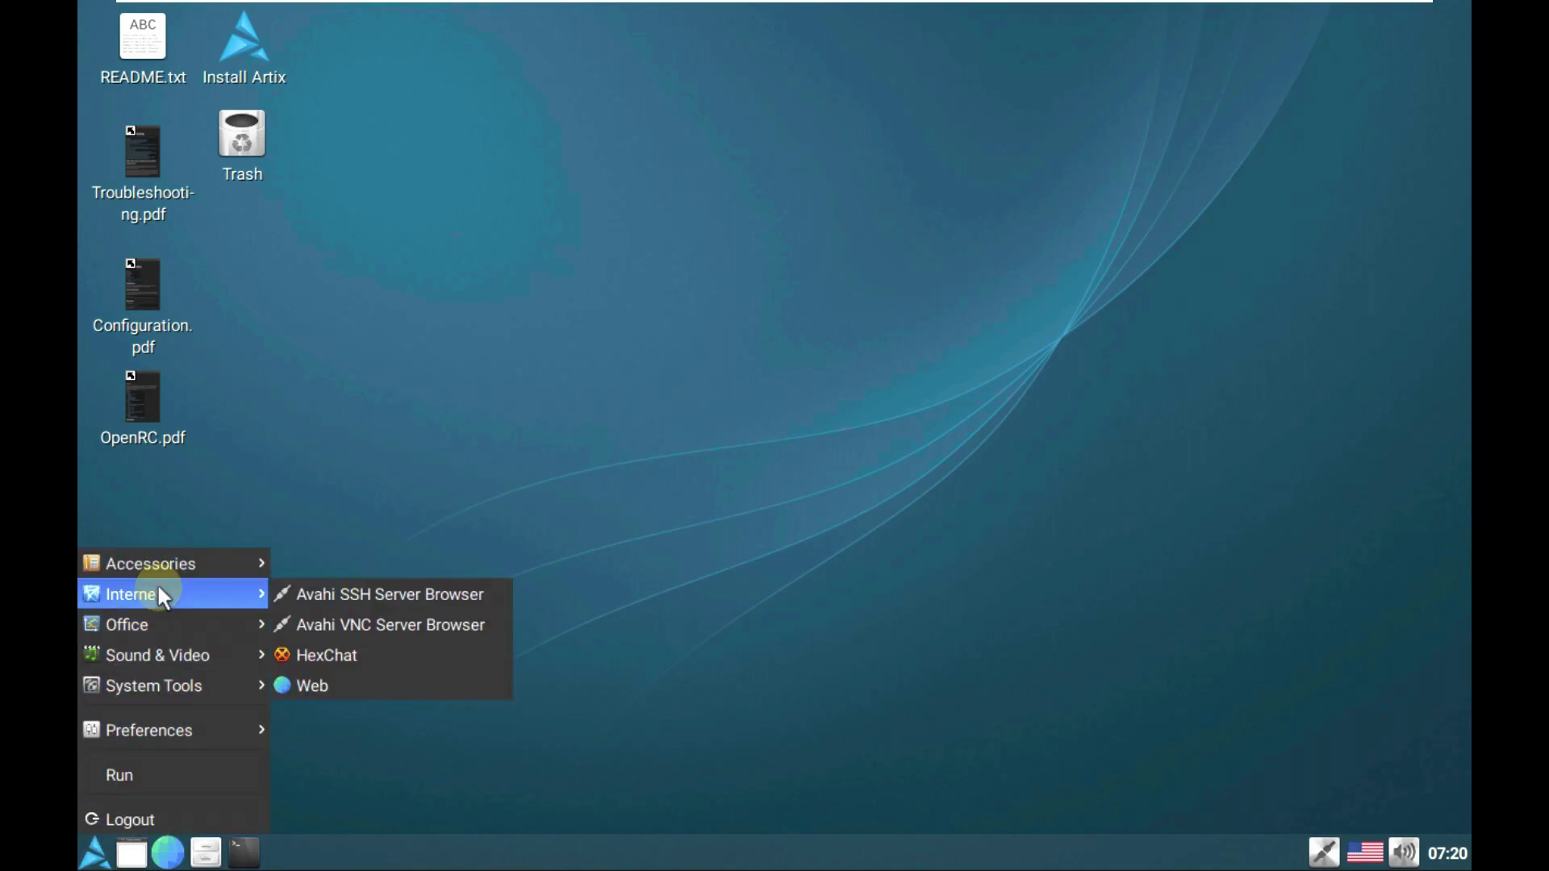
pyautogui.moveTo(169, 619)
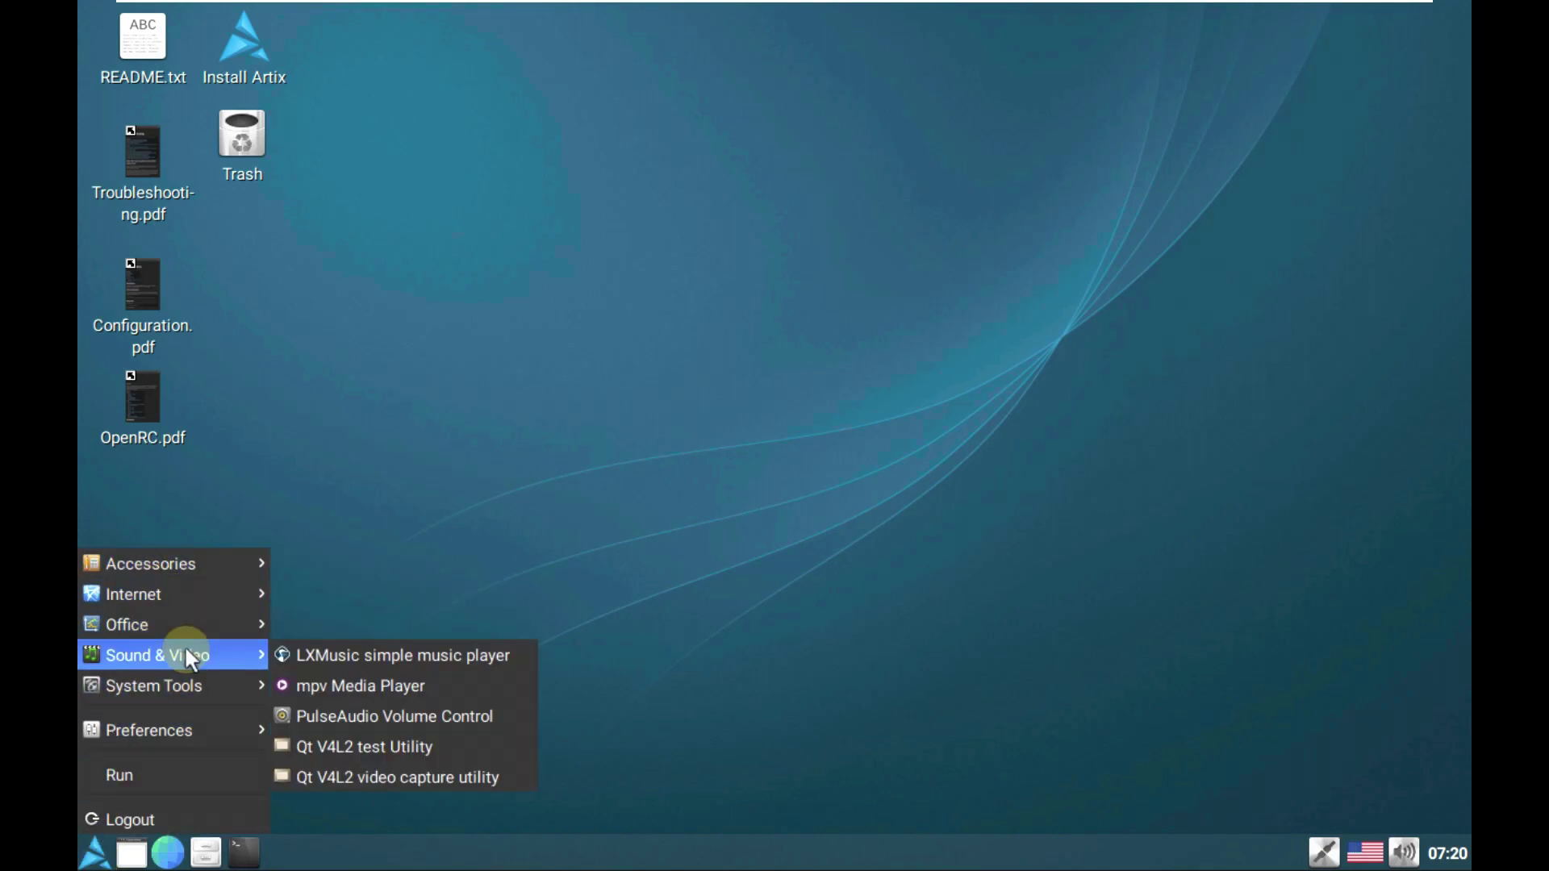
pyautogui.moveTo(196, 686)
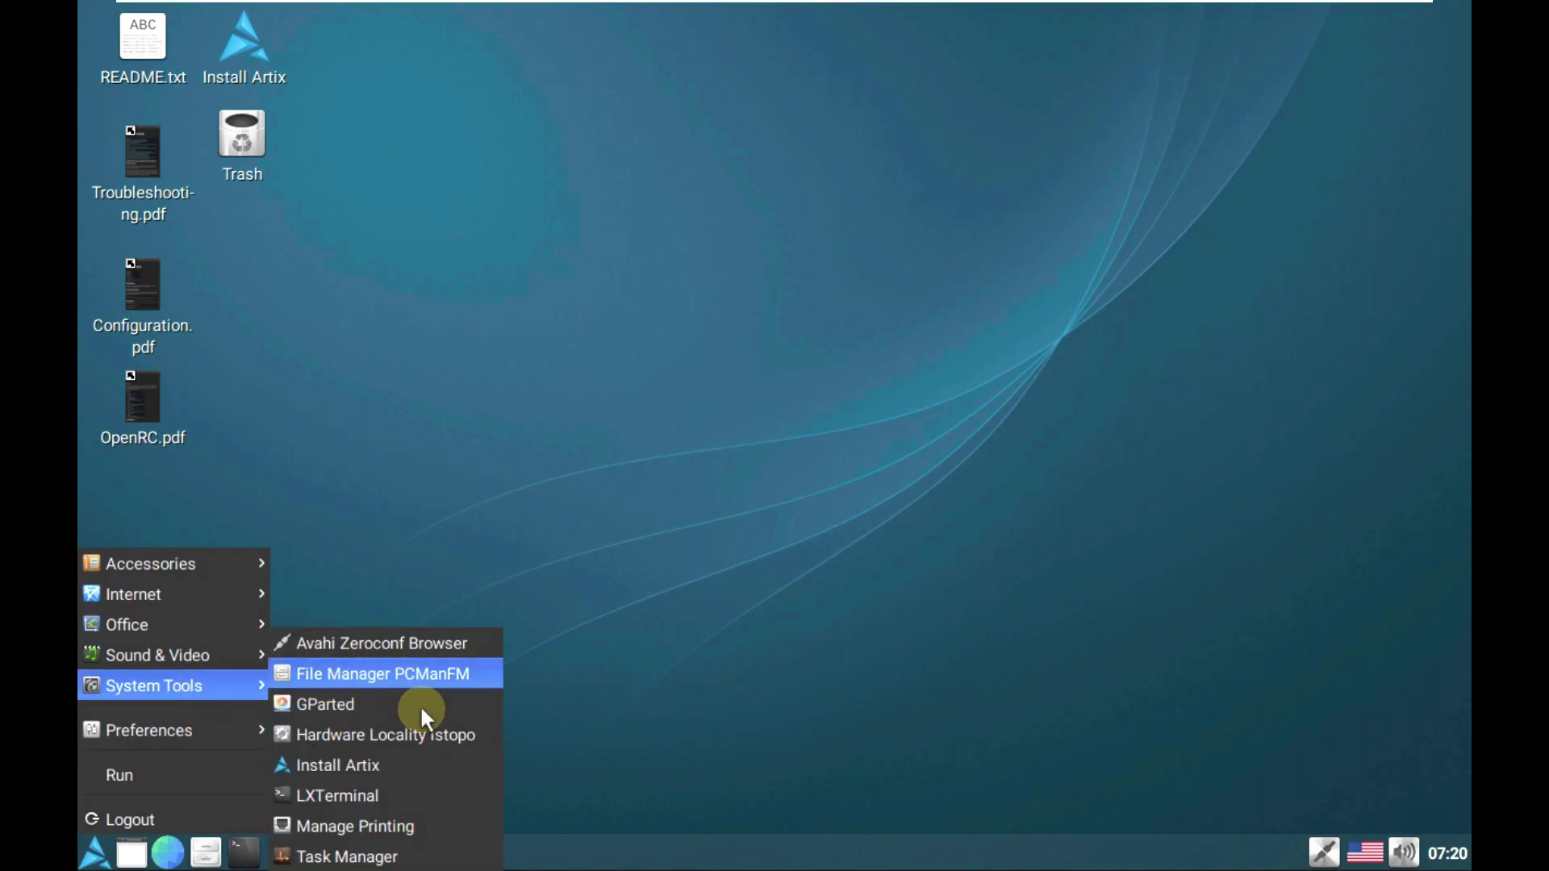
pyautogui.click(428, 767)
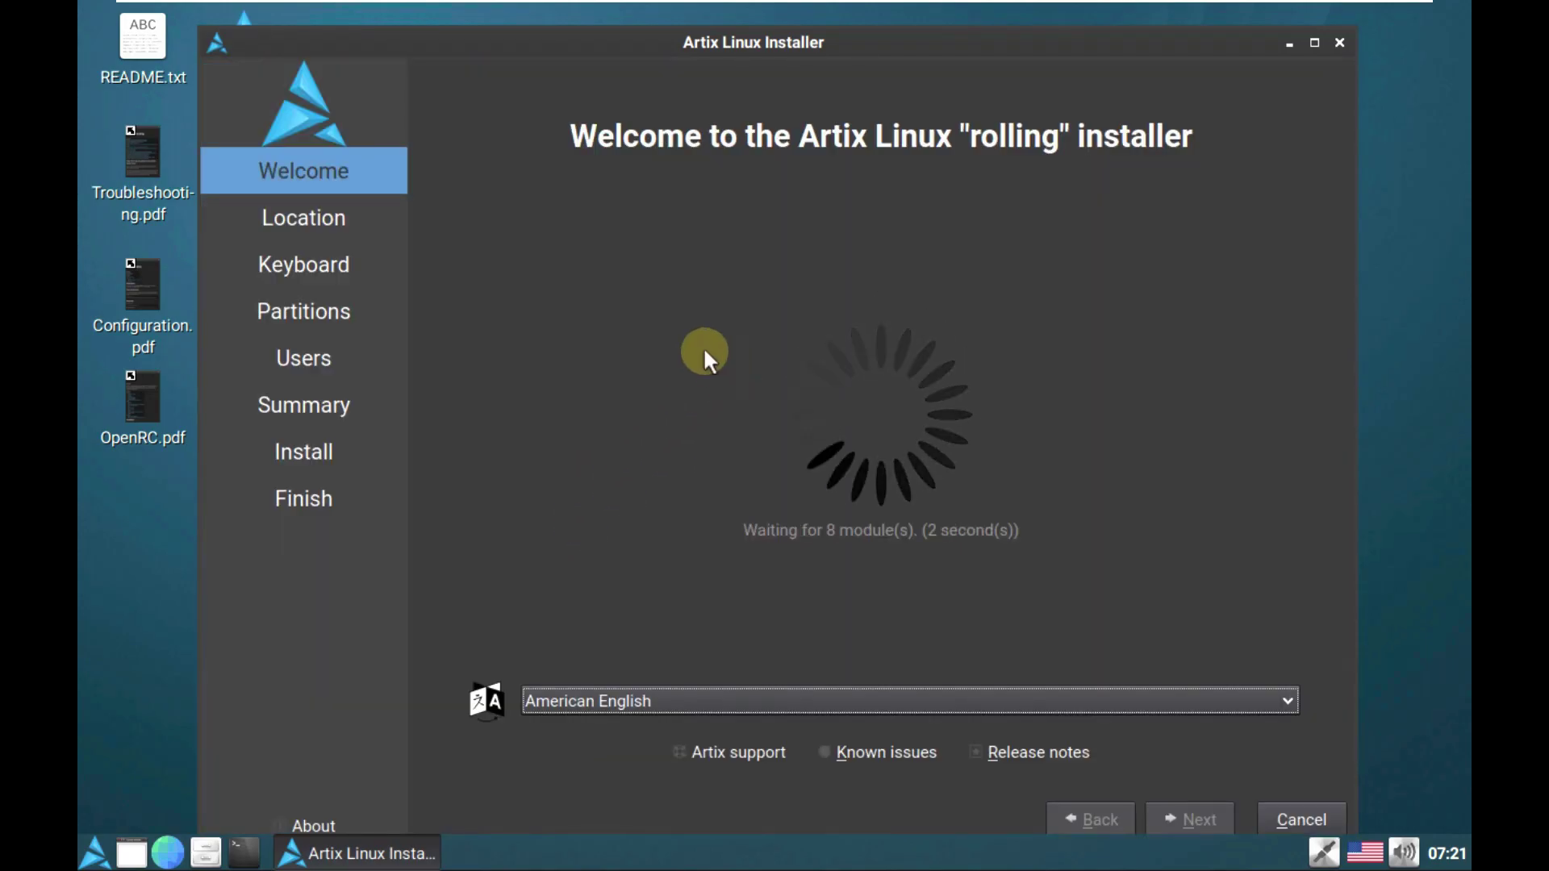
# View the Calamares About info, keep American English, and continue to Location
pyautogui.click(331, 823)
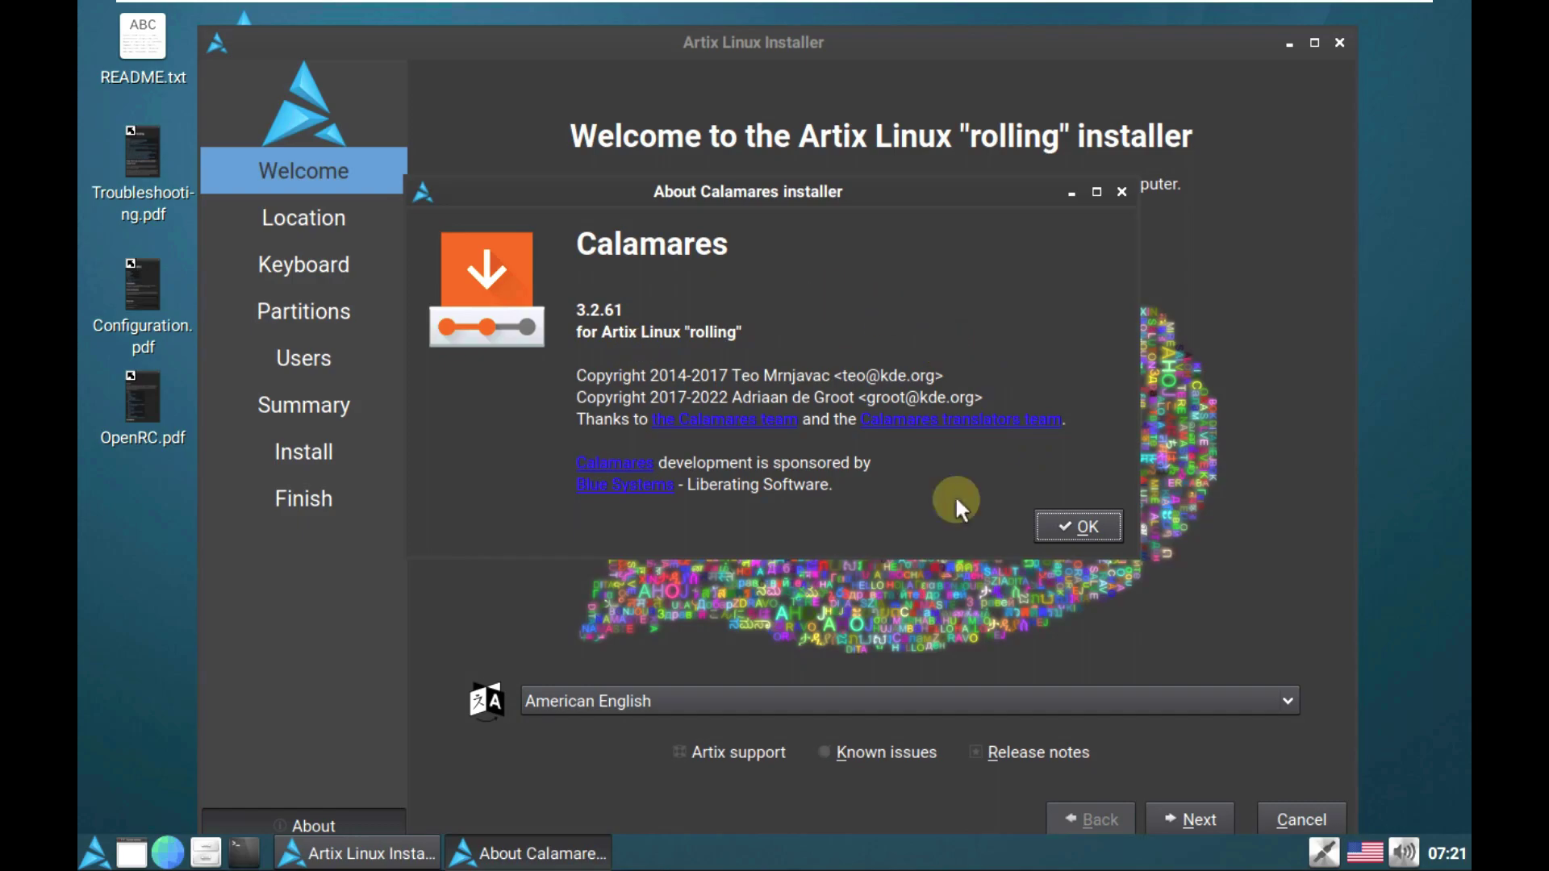
pyautogui.click(1049, 526)
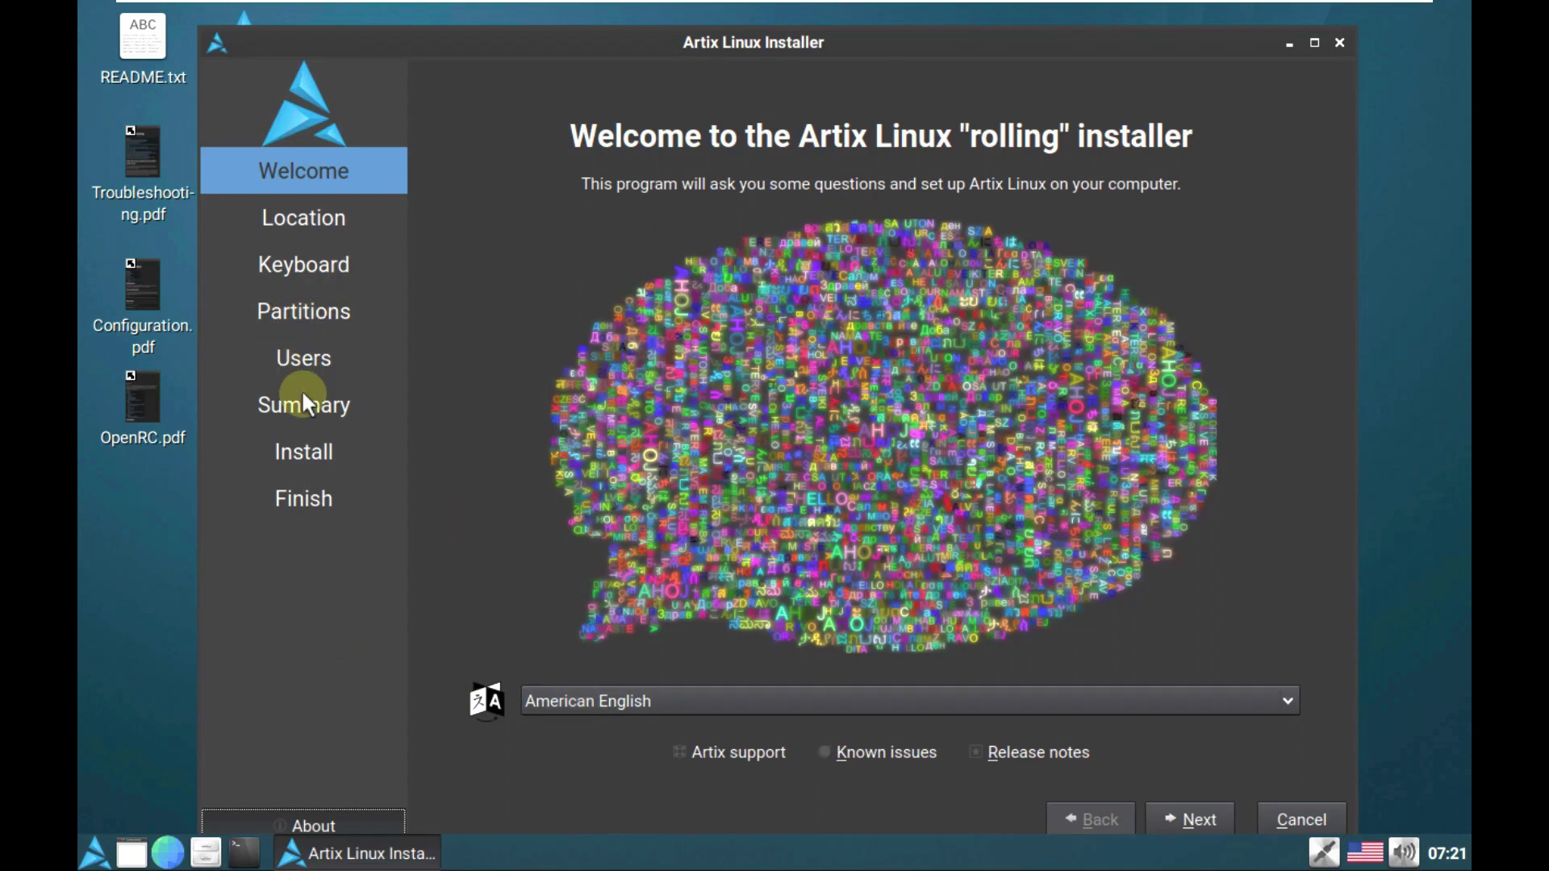
pyautogui.click(743, 700)
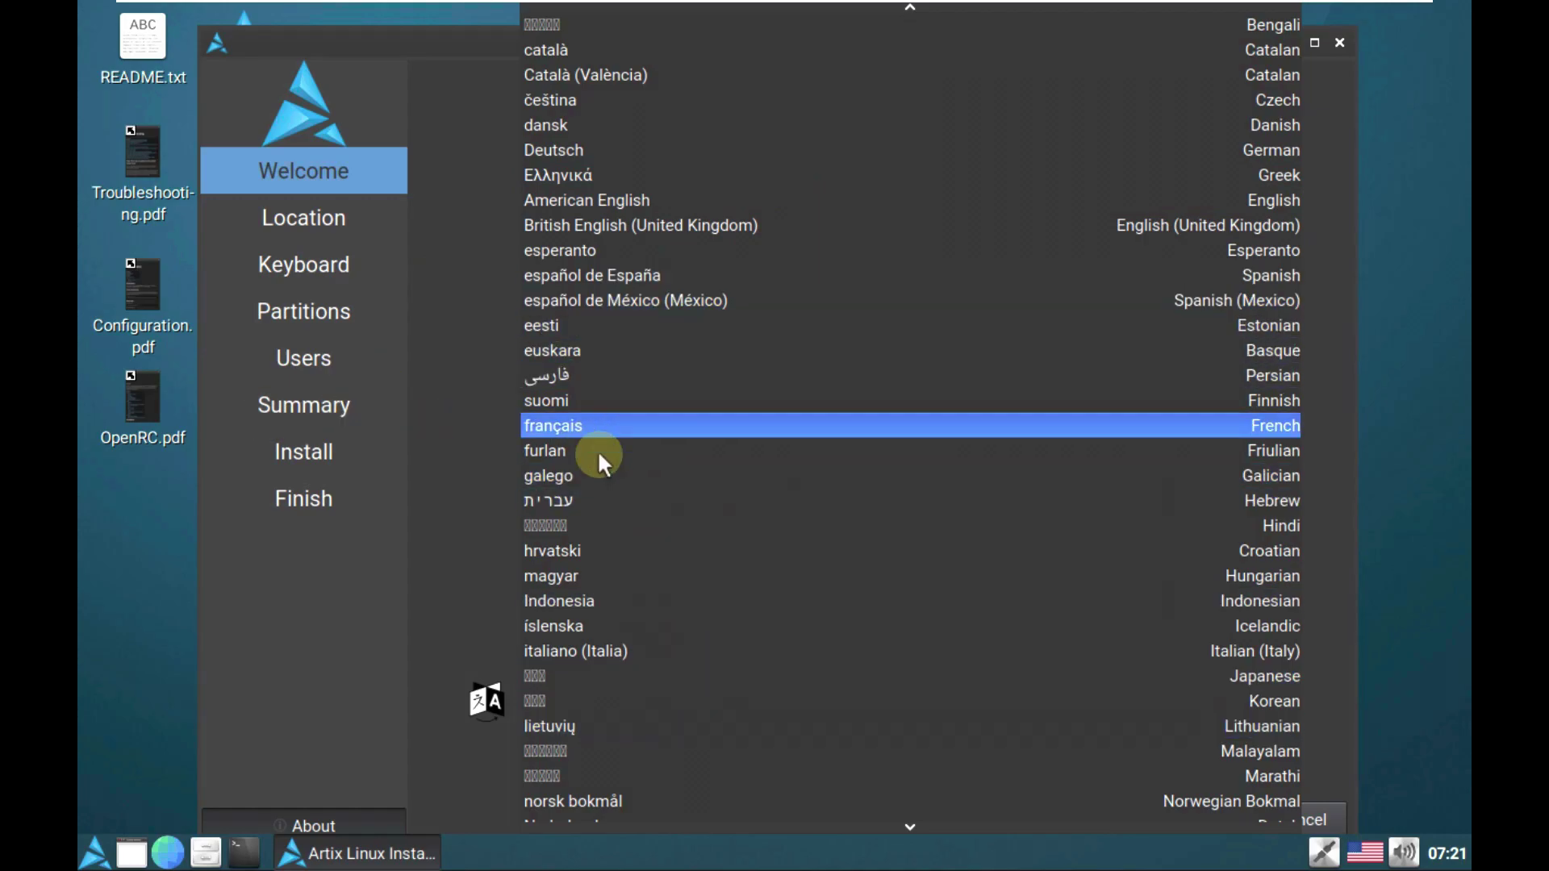
pyautogui.scroll(-7, 609, 462)
pyautogui.click(492, 433)
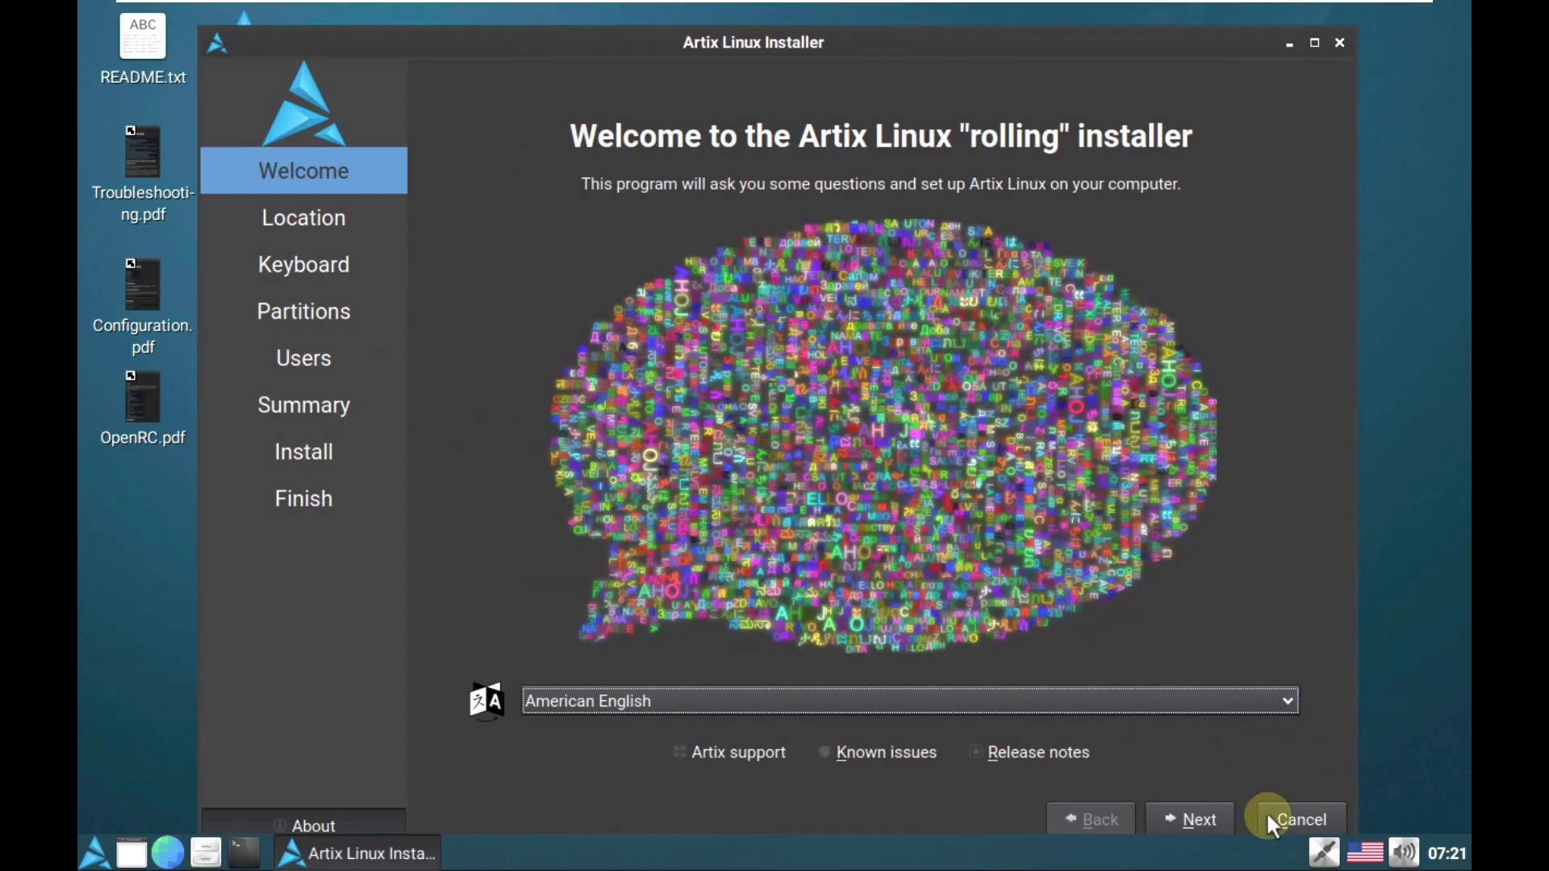
pyautogui.click(1207, 811)
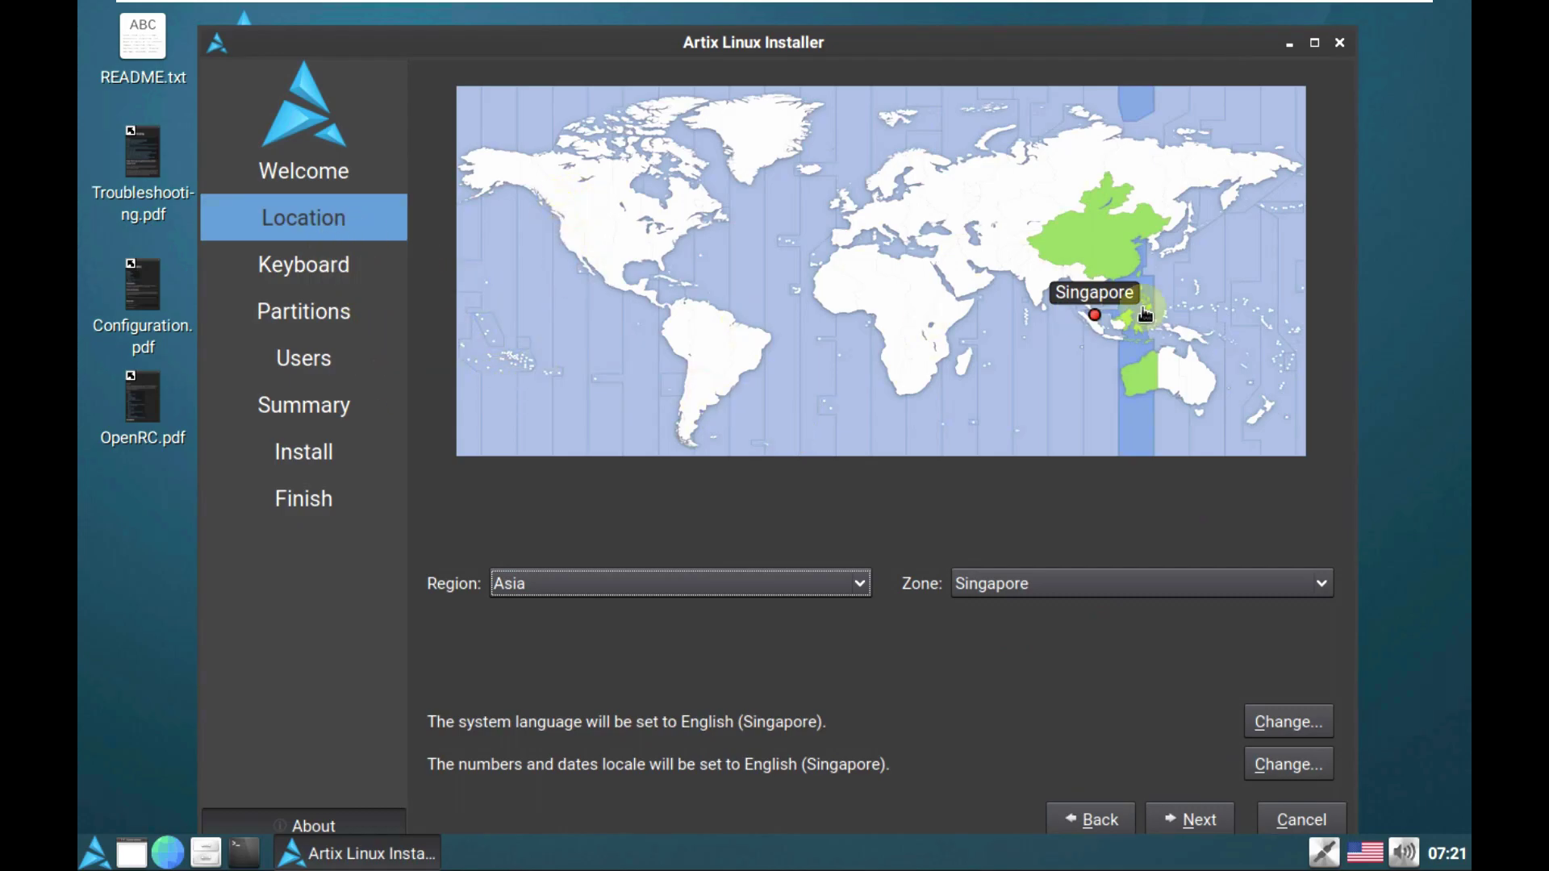
# Set the time zone to Region America, Zone Los Angeles
pyautogui.click(567, 246)
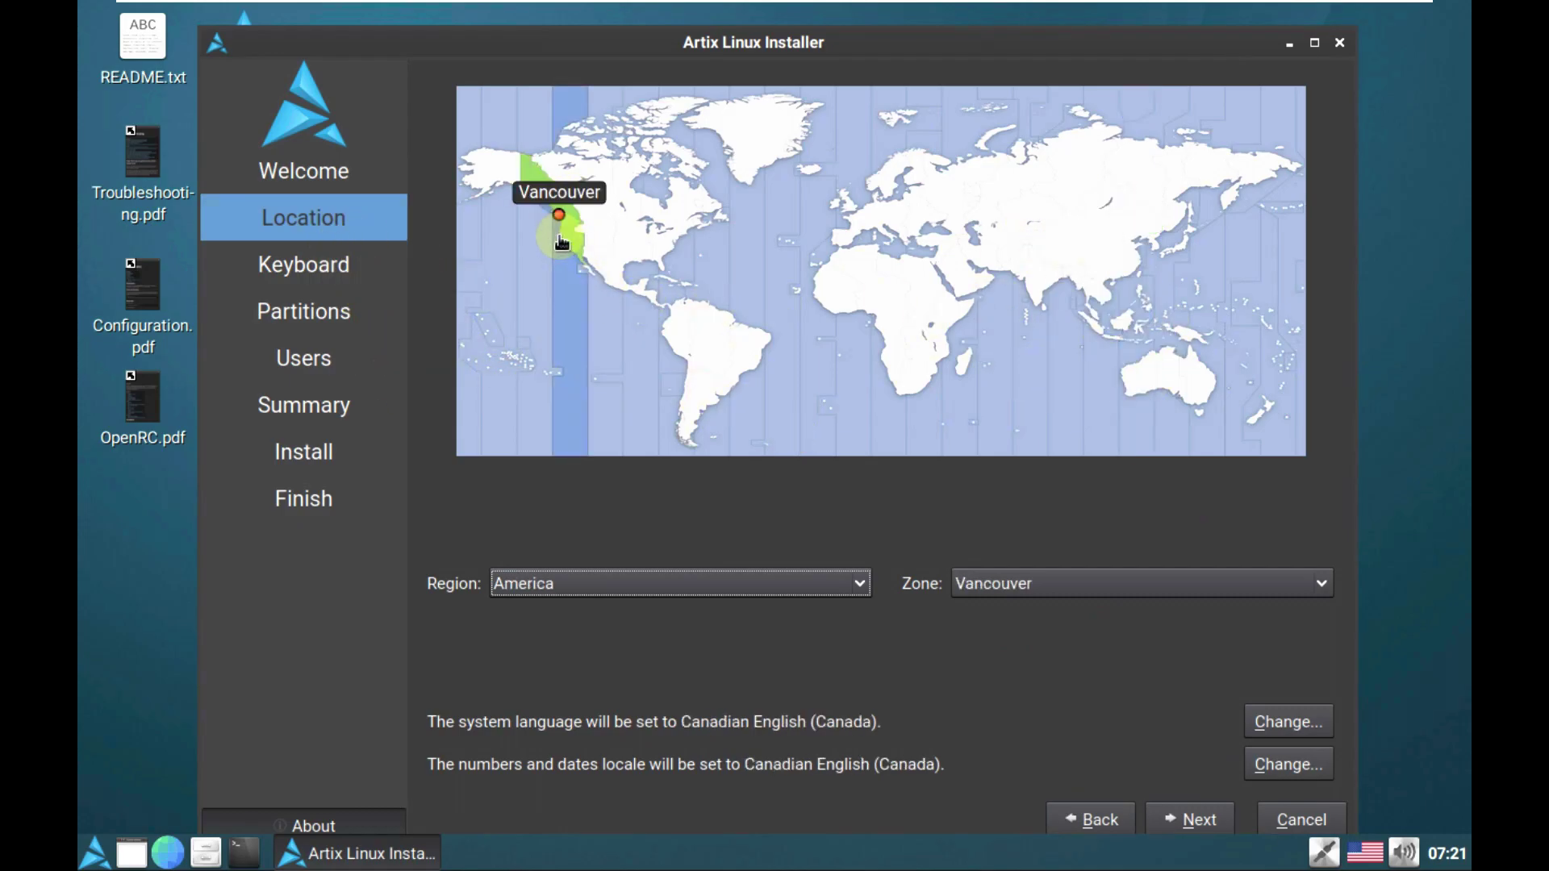
pyautogui.click(562, 246)
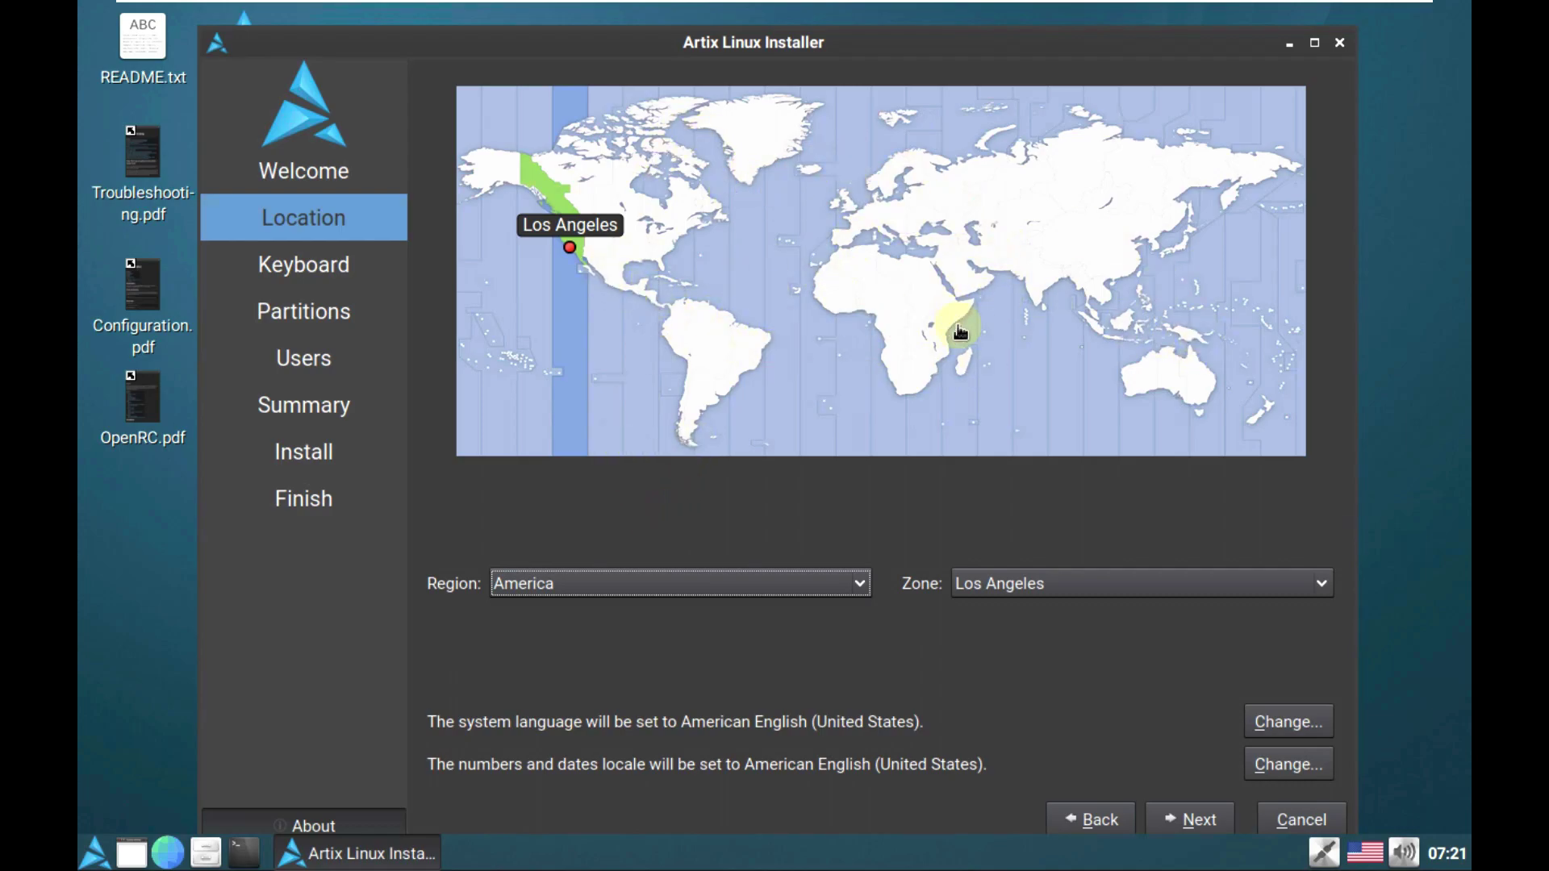
pyautogui.click(857, 584)
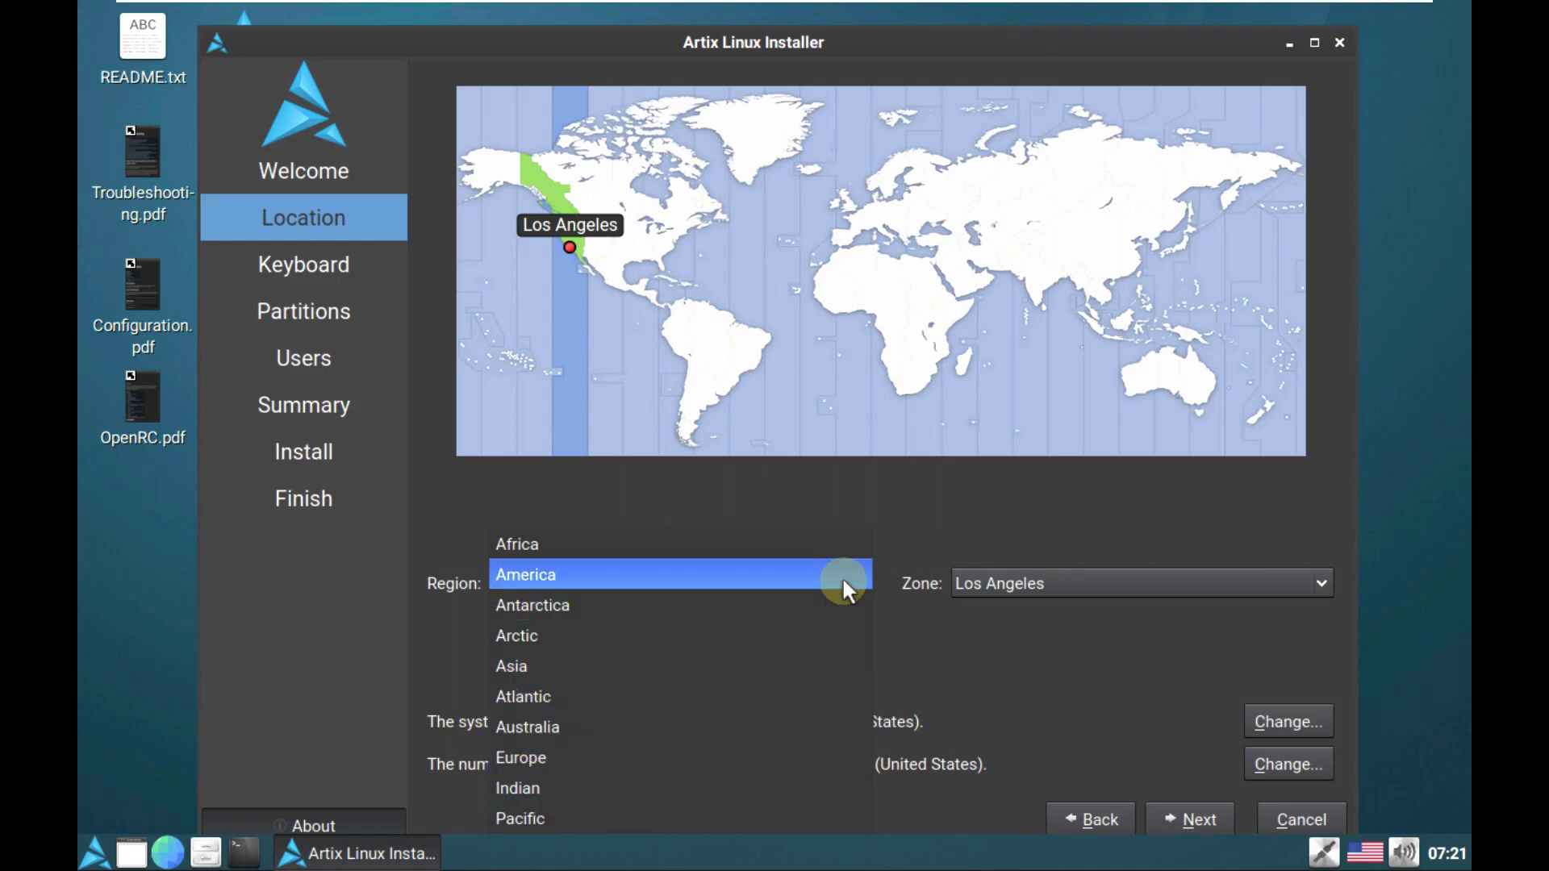
pyautogui.click(841, 576)
pyautogui.click(1118, 583)
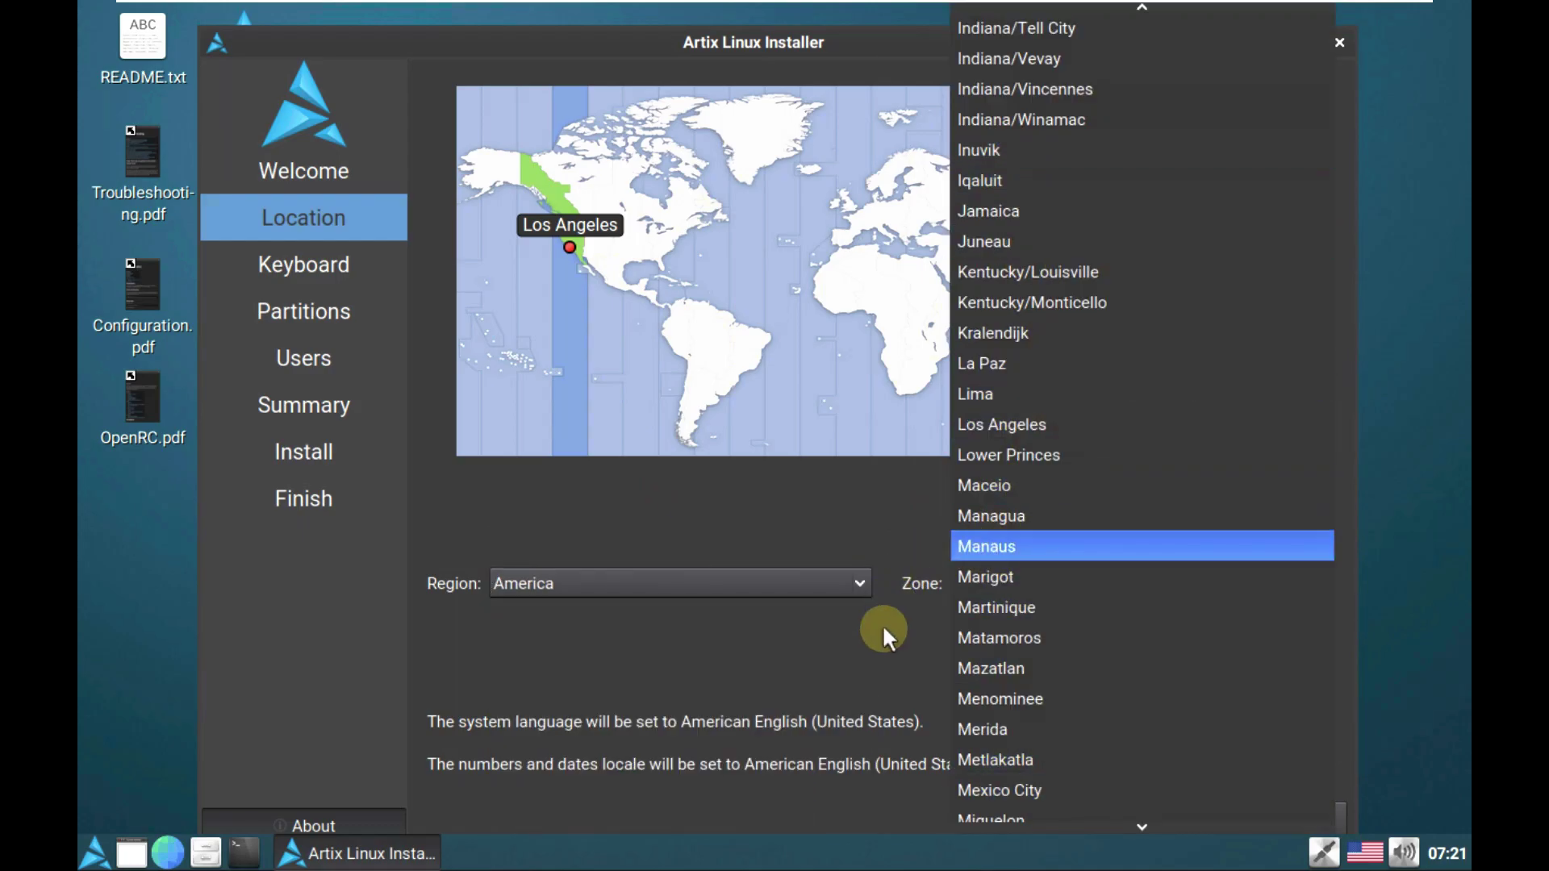
pyautogui.click(862, 471)
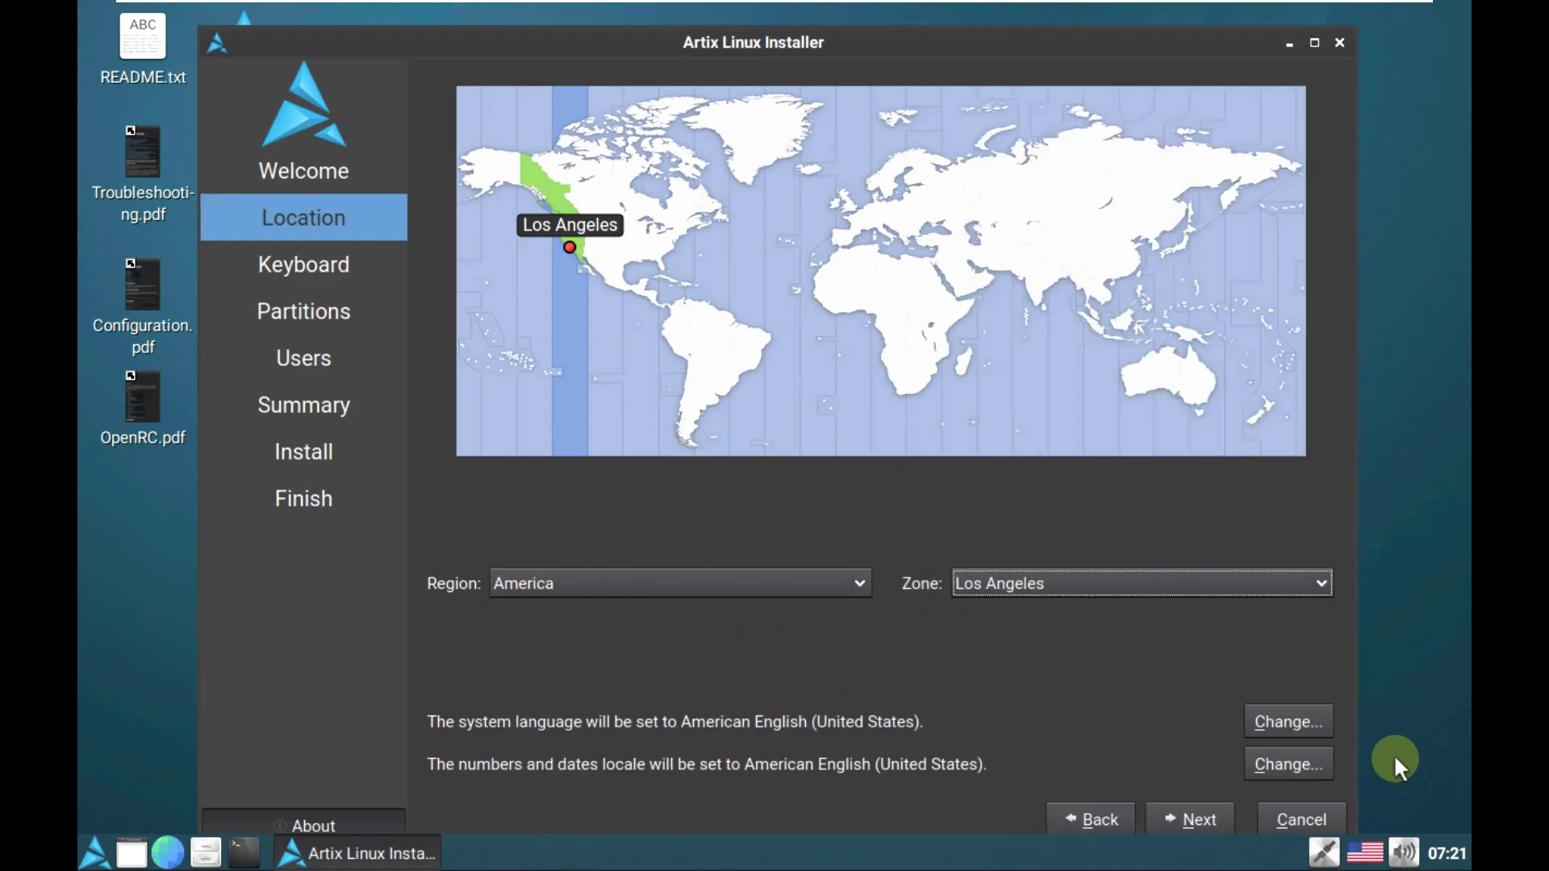
# Review both locale Change... dialogs without changes, keeping American English (United States), and continue
pyautogui.click(1315, 717)
pyautogui.click(882, 582)
pyautogui.click(1279, 763)
pyautogui.click(862, 570)
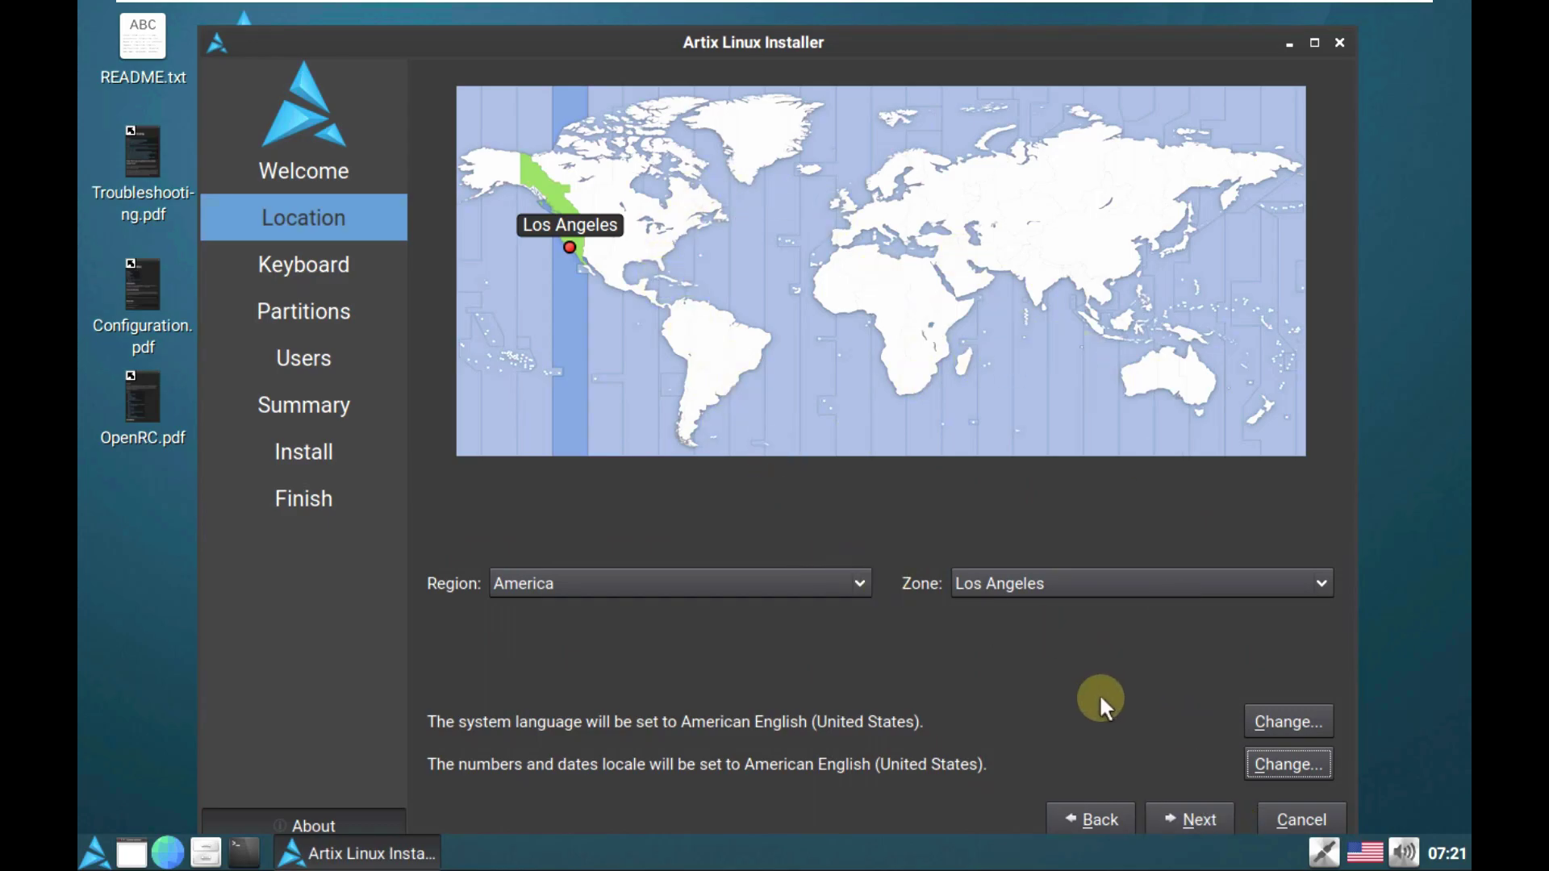
pyautogui.click(1155, 807)
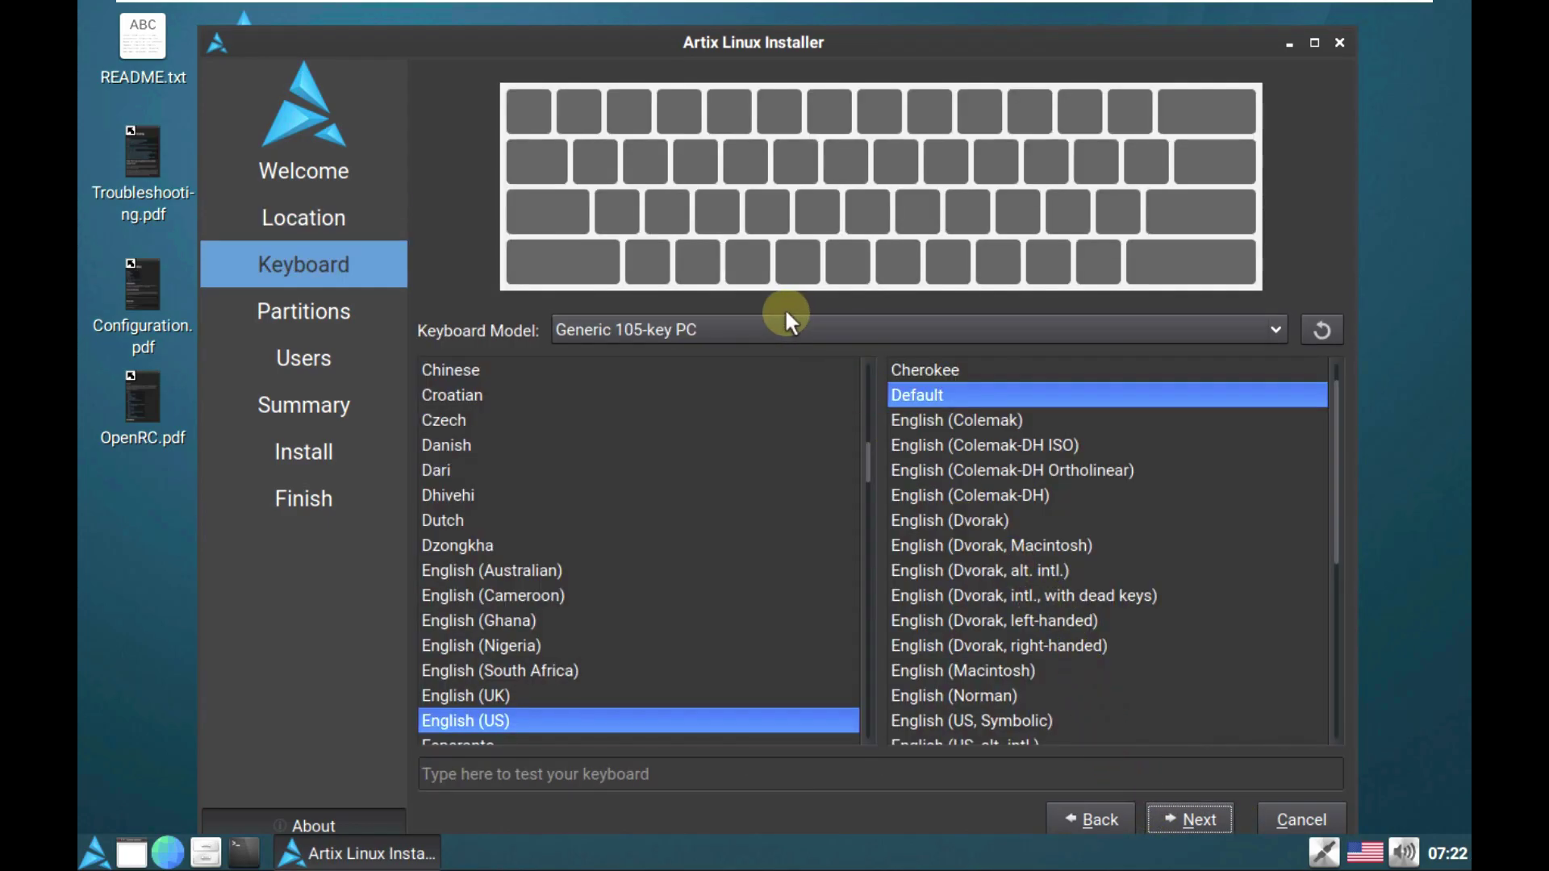
# Keep Generic 105-key PC with English (US) Default layout and proceed to Partitions
pyautogui.click(785, 323)
pyautogui.scroll(2, 791, 675)
pyautogui.scroll(12, 791, 639)
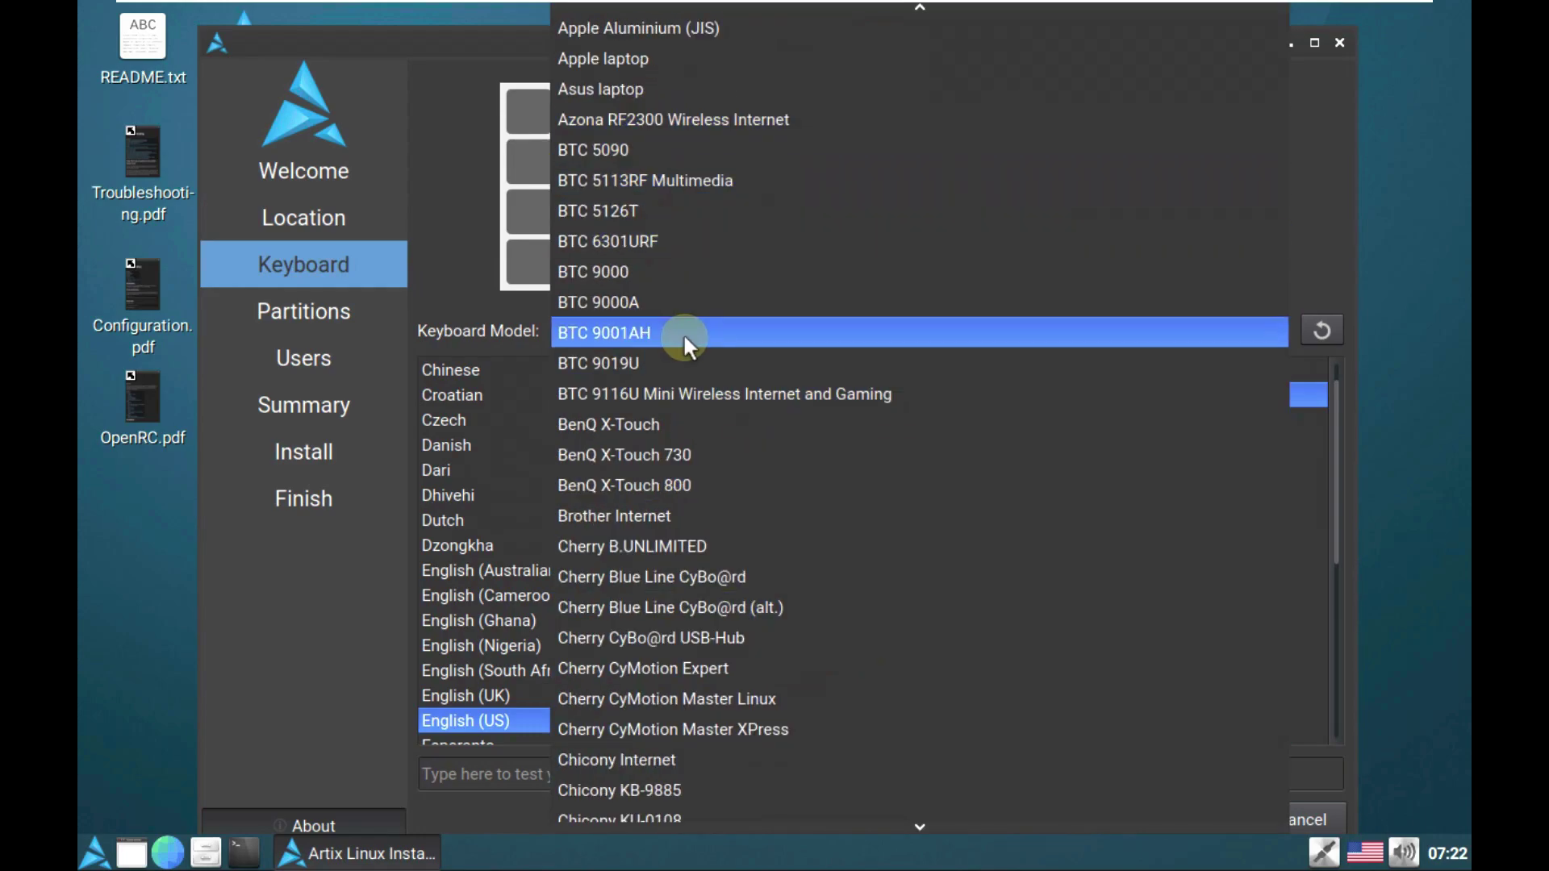
pyautogui.scroll(4, 680, 332)
pyautogui.click(455, 217)
pyautogui.click(616, 773)
pyautogui.scroll(-2, 862, 520)
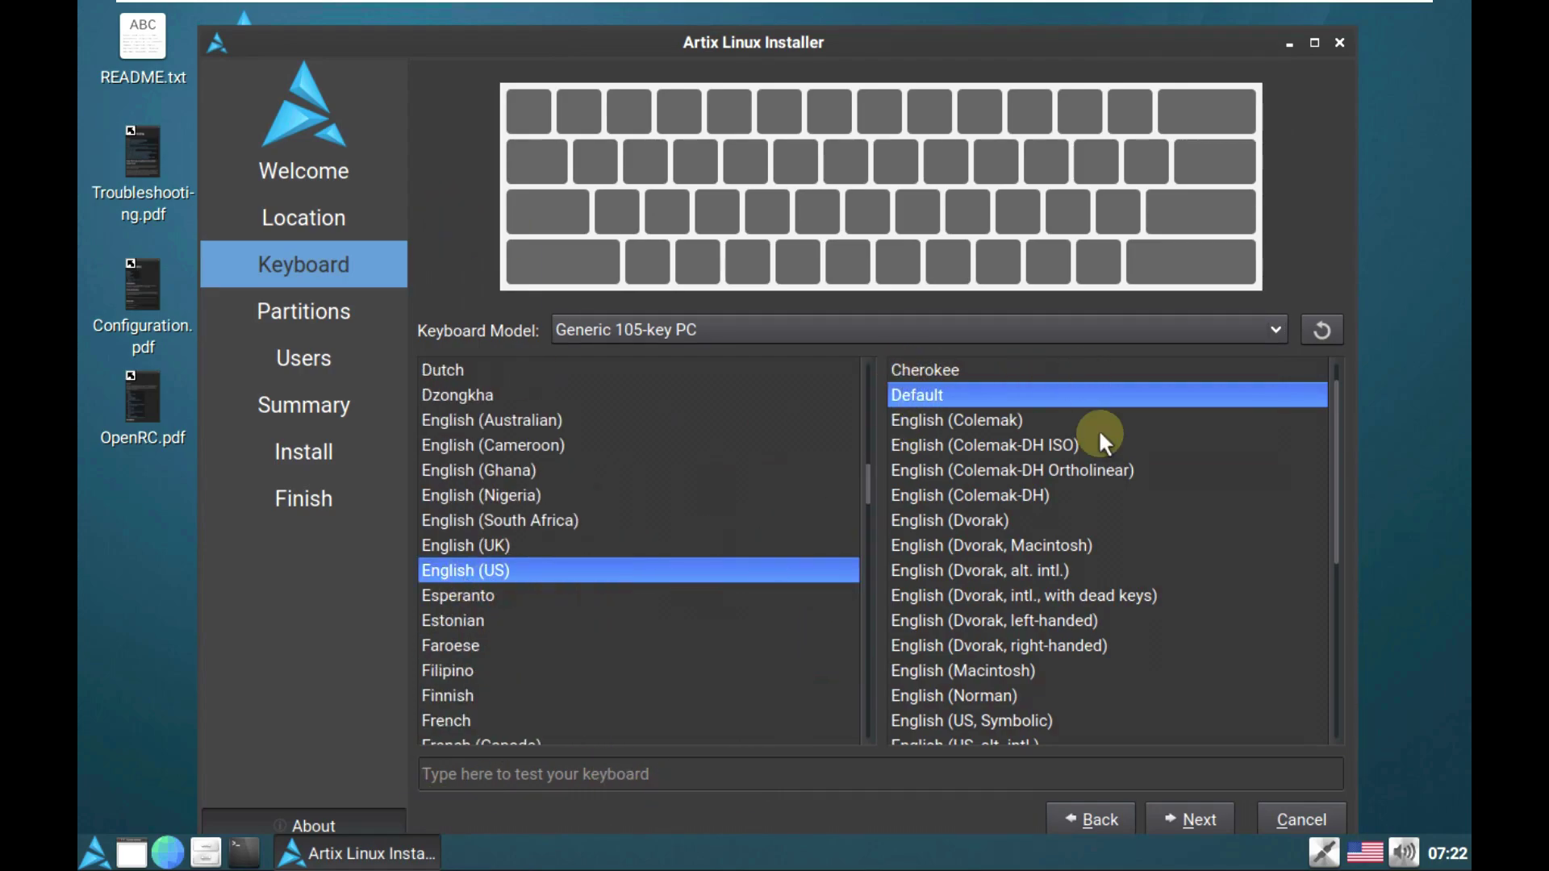
pyautogui.click(1197, 819)
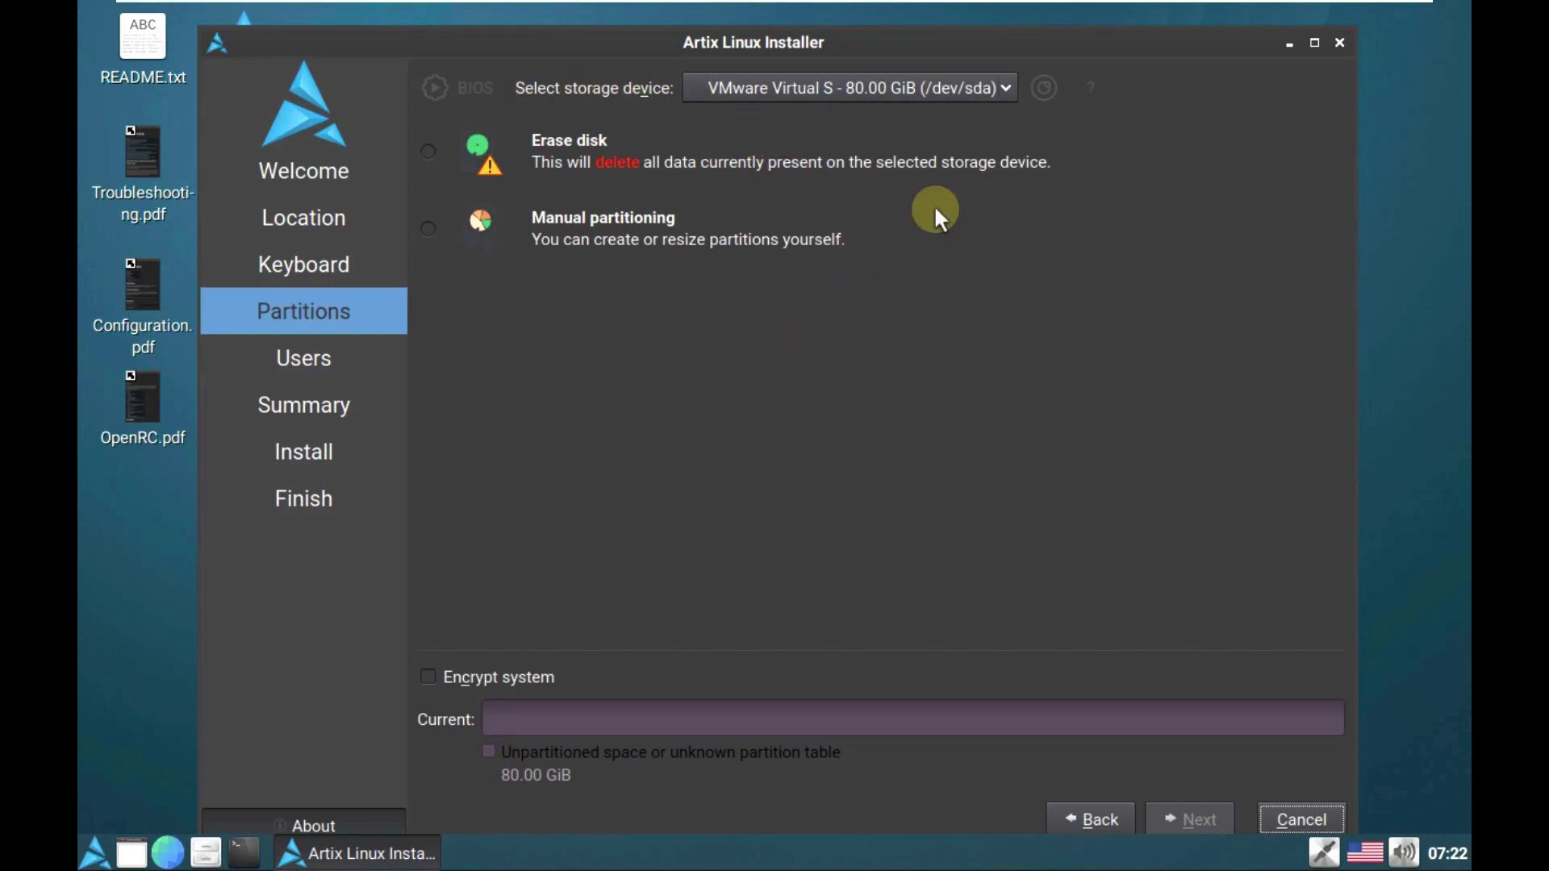
# Select the 80 GiB /dev/sda disk as the installation target
pyautogui.click(917, 86)
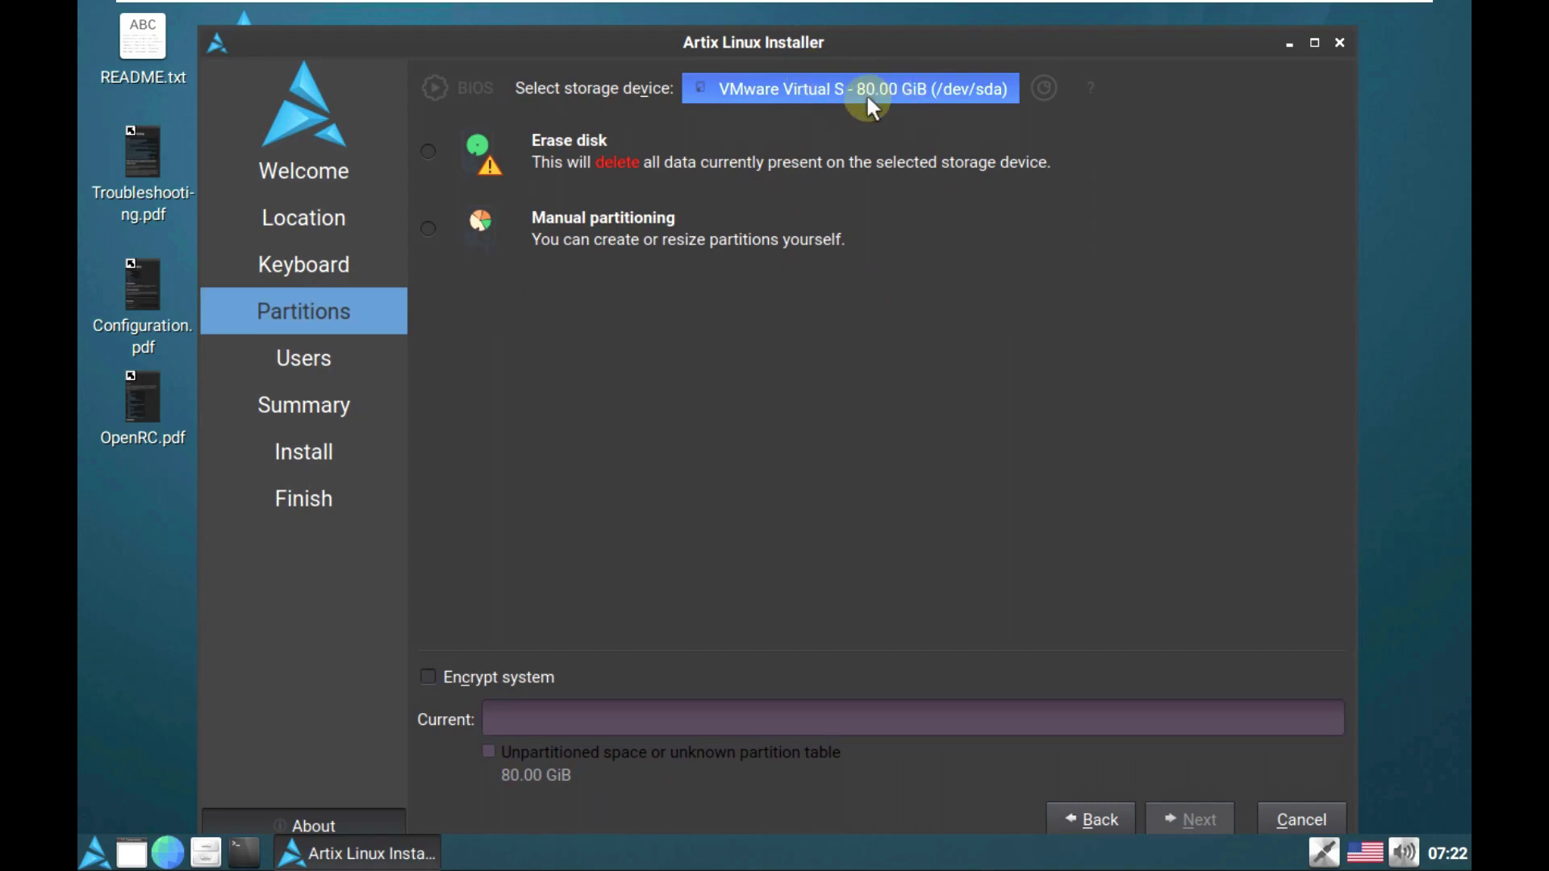
pyautogui.click(903, 113)
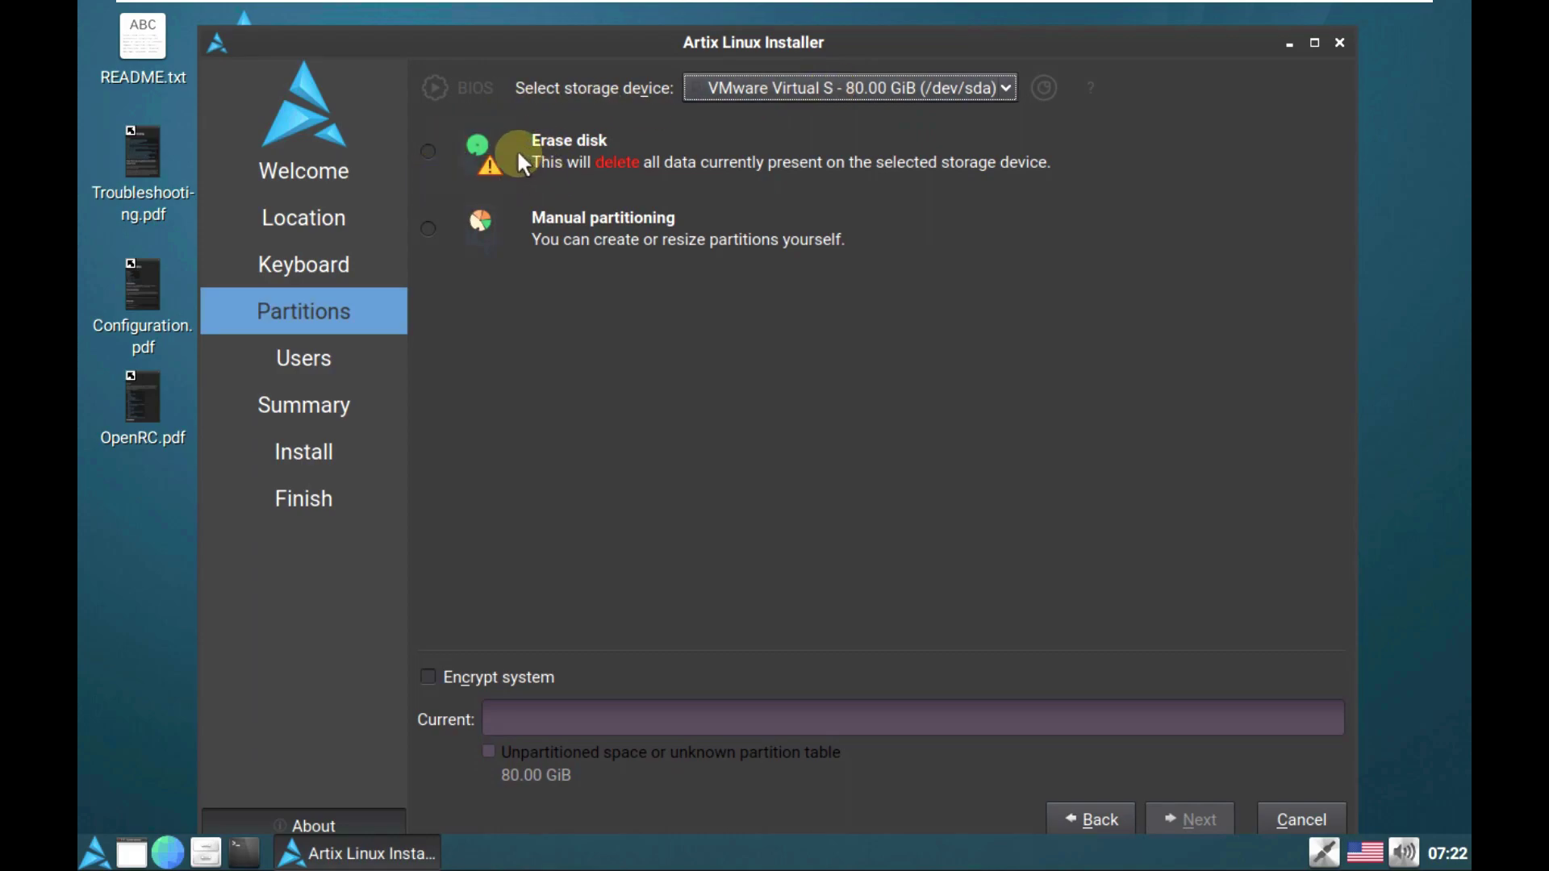
pyautogui.click(865, 87)
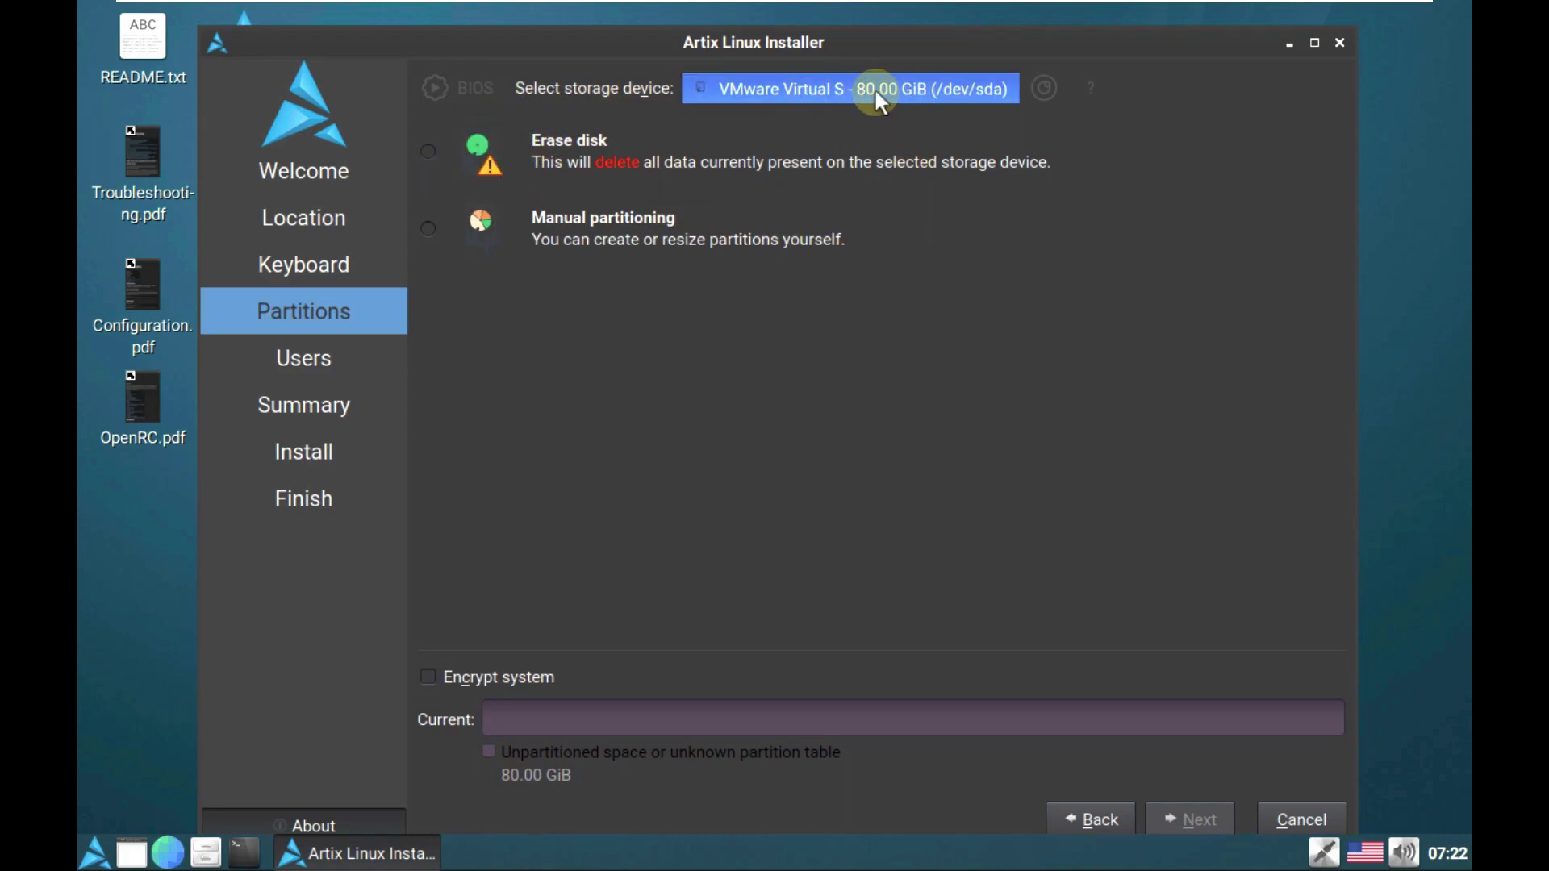
pyautogui.click(1066, 119)
# Choose Erase disk with No Swap and ext4, briefly trying Manual partitioning before returning
pyautogui.click(429, 151)
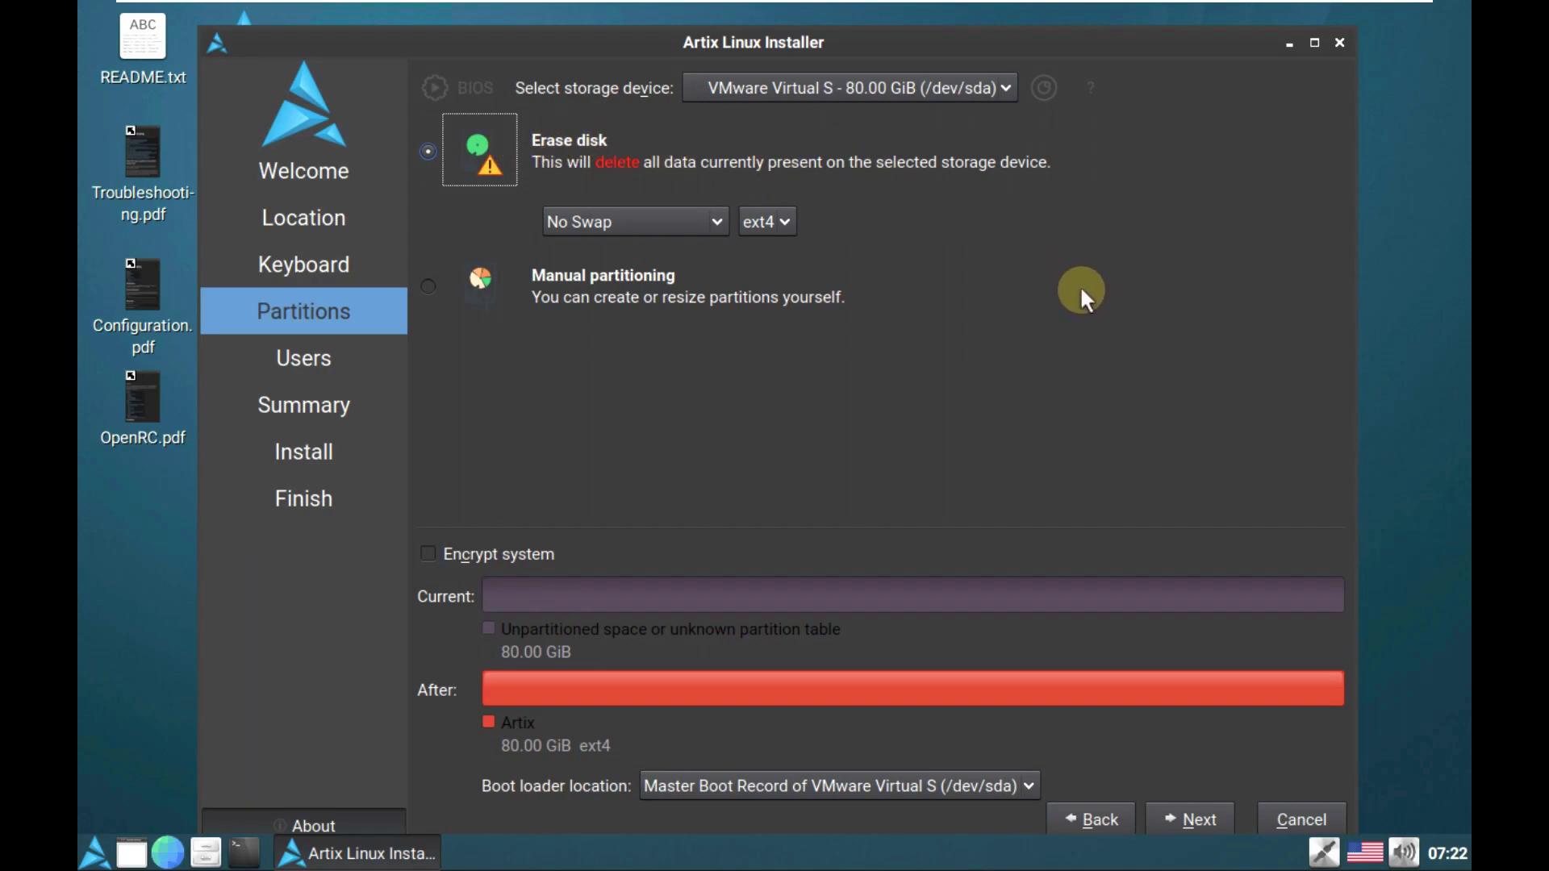
pyautogui.click(695, 217)
pyautogui.click(750, 234)
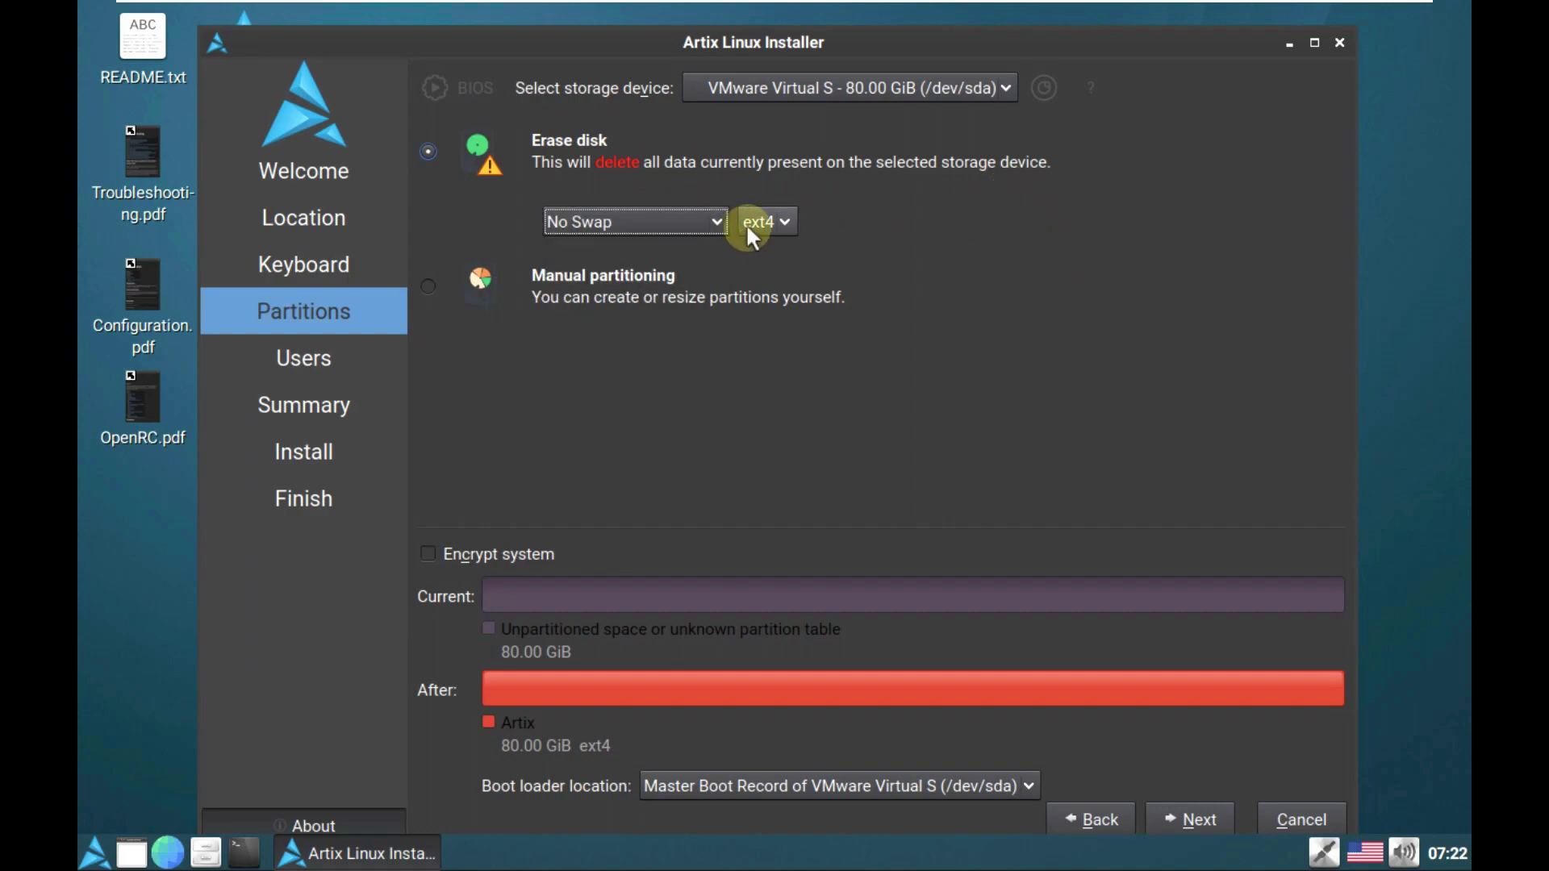
pyautogui.click(914, 221)
pyautogui.click(430, 286)
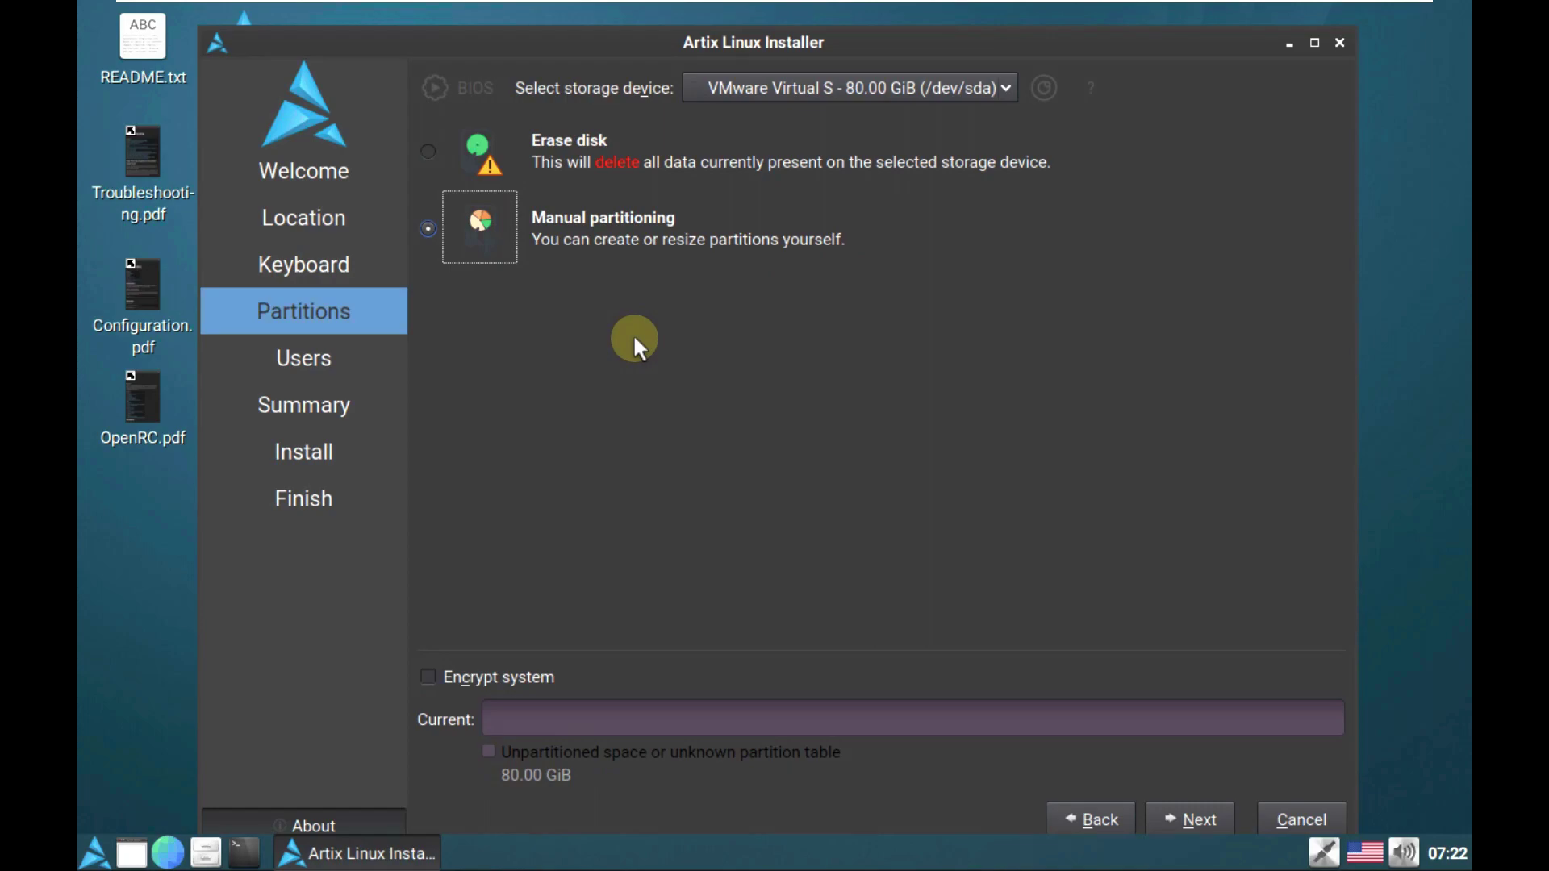
pyautogui.click(593, 137)
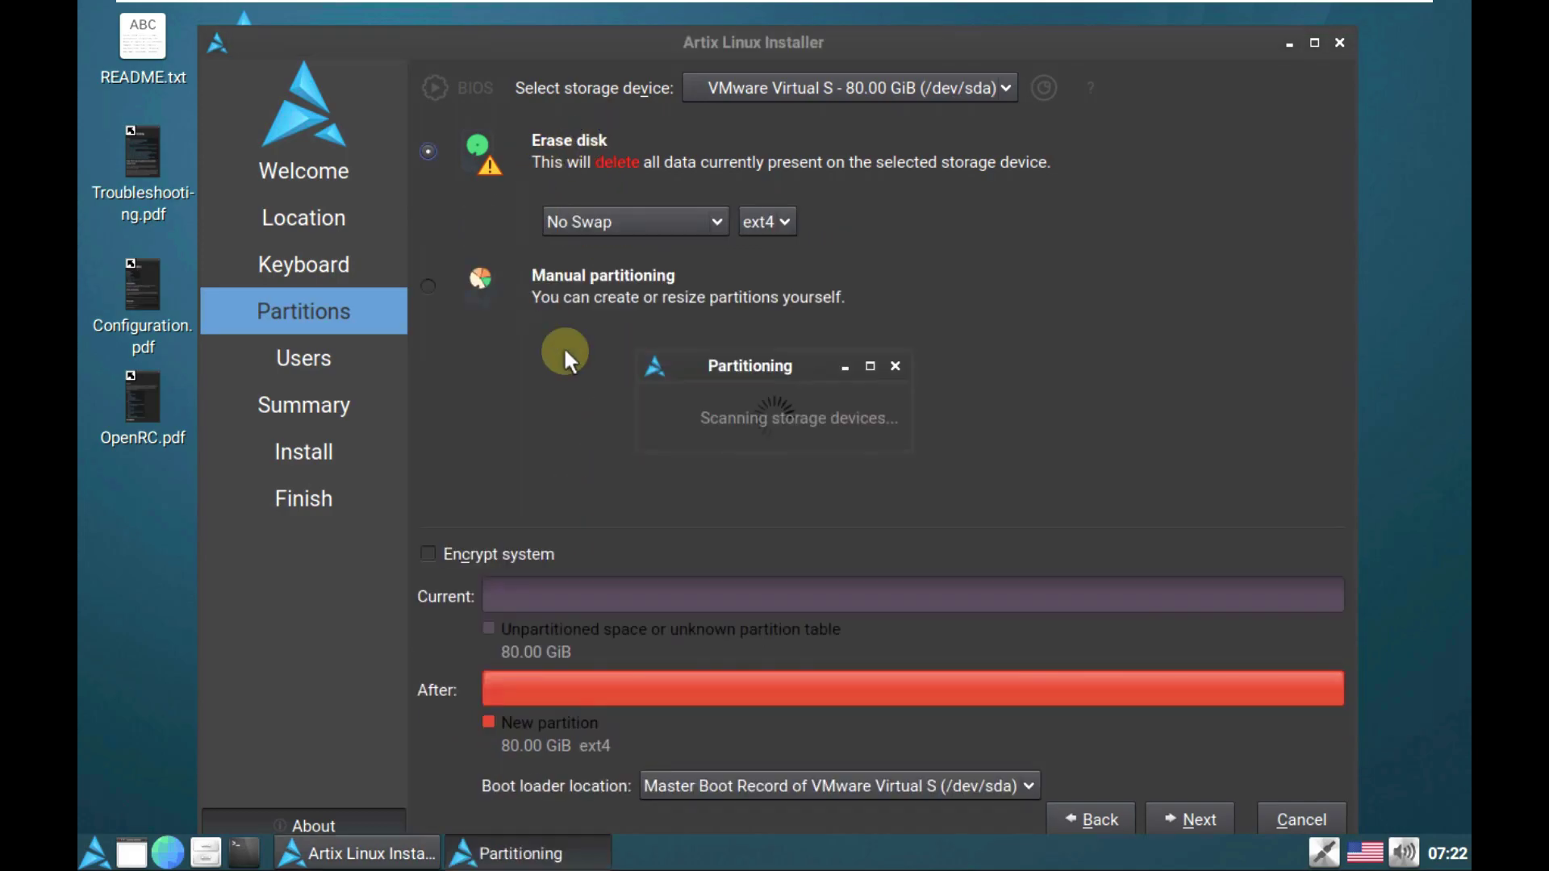
pyautogui.click(530, 552)
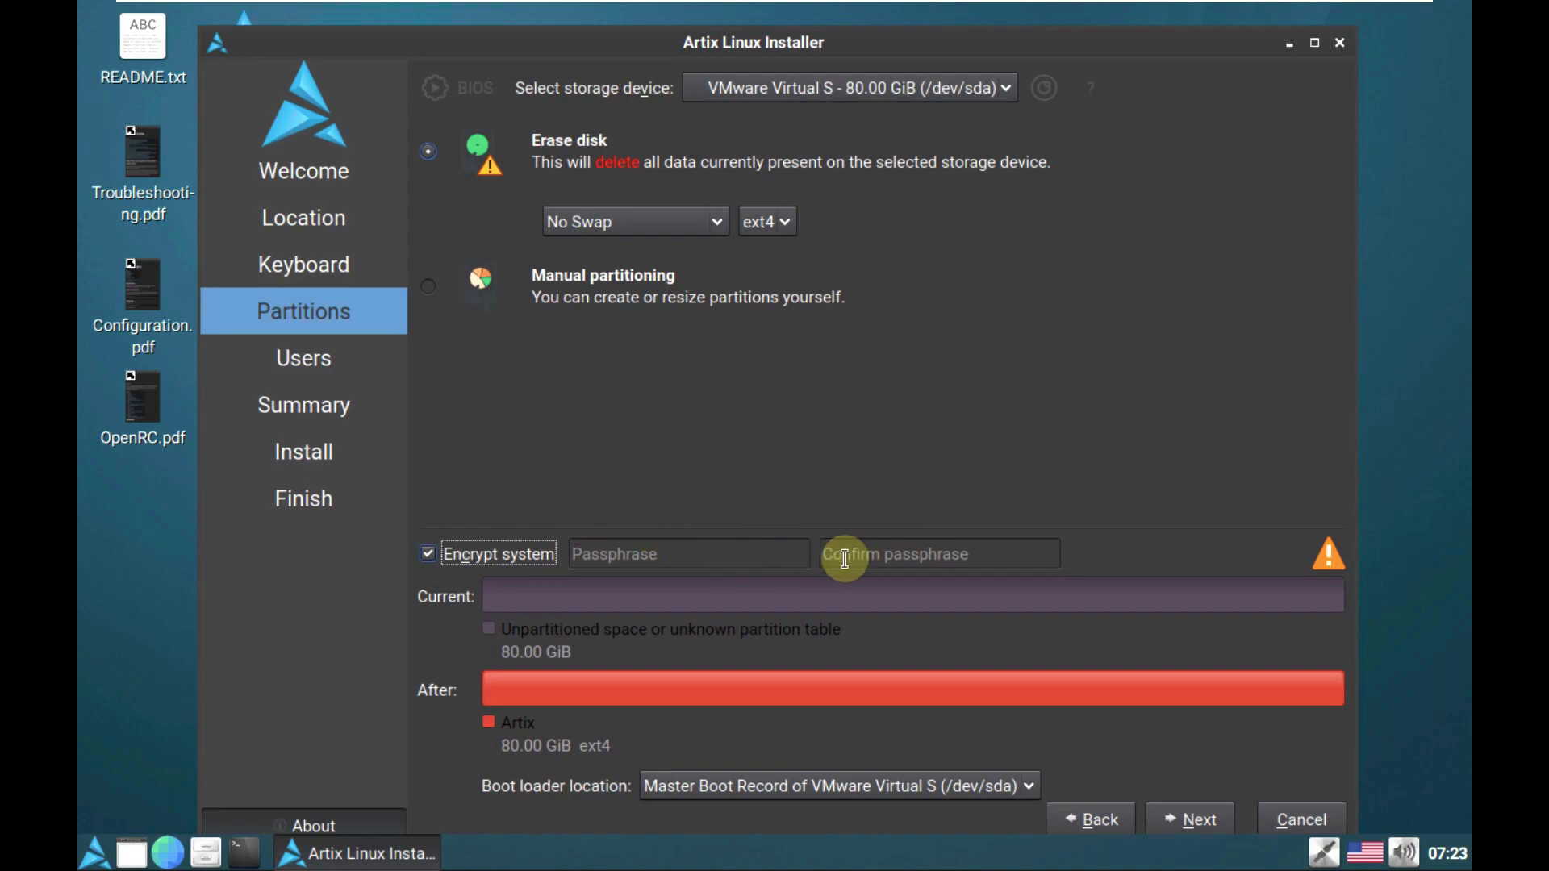
pyautogui.click(534, 559)
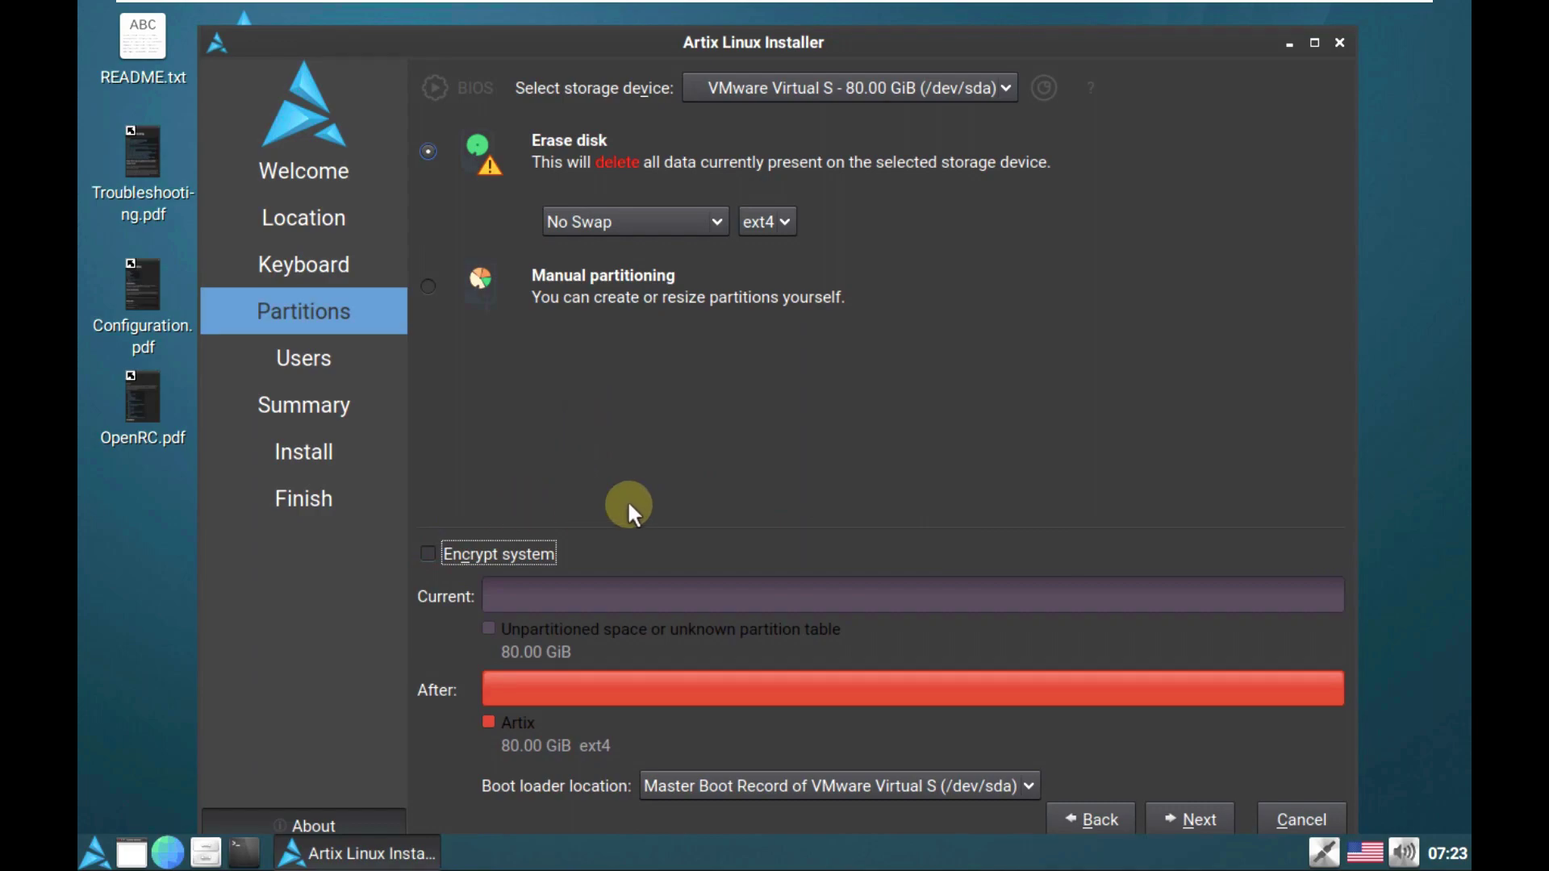
pyautogui.click(779, 780)
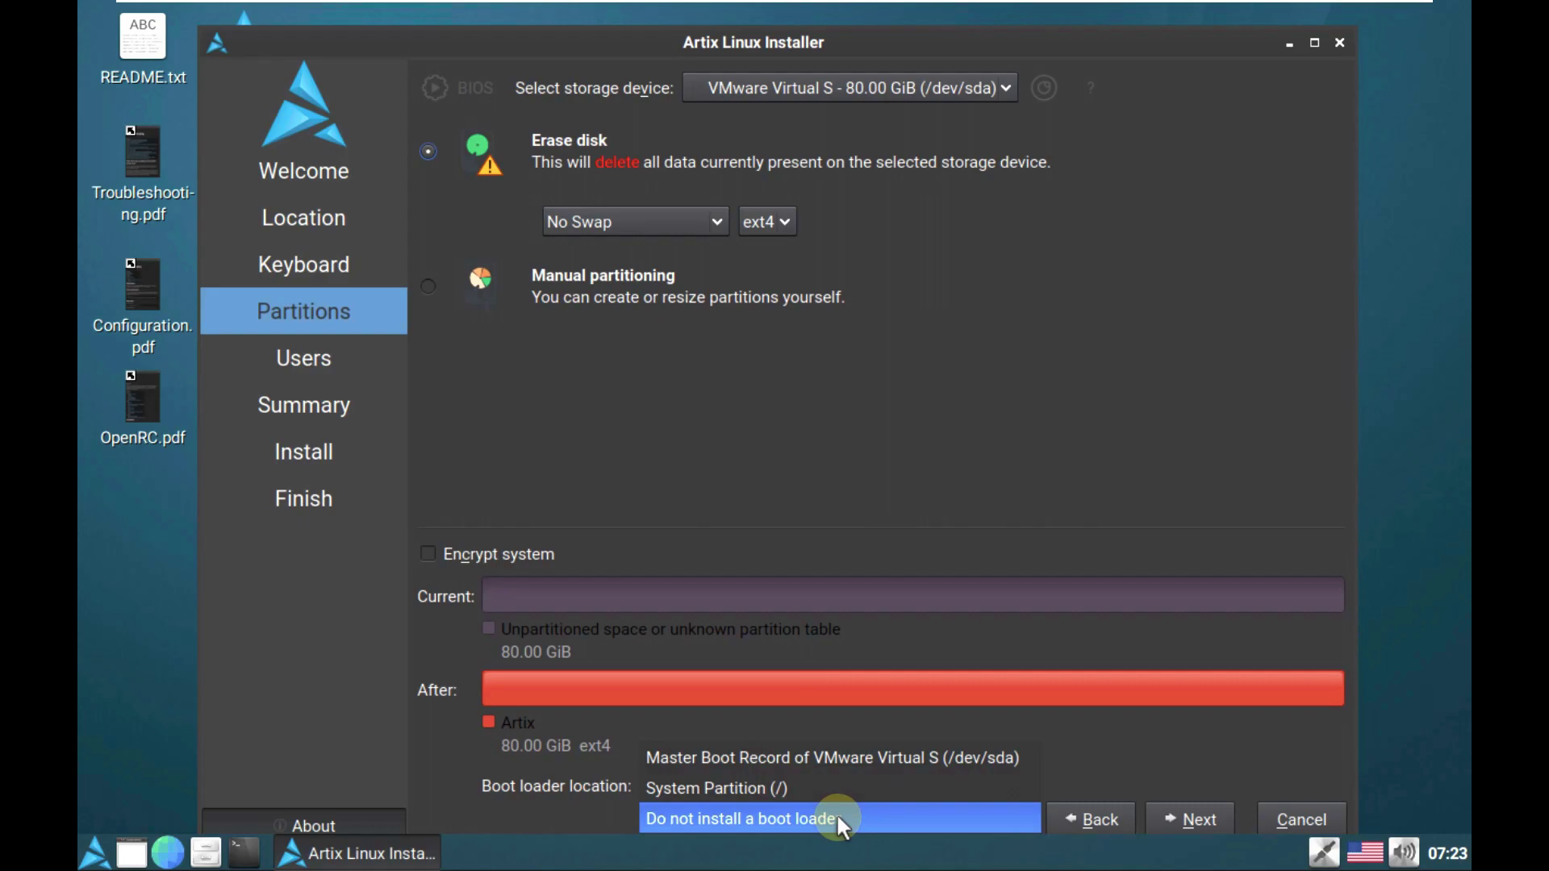
pyautogui.click(954, 450)
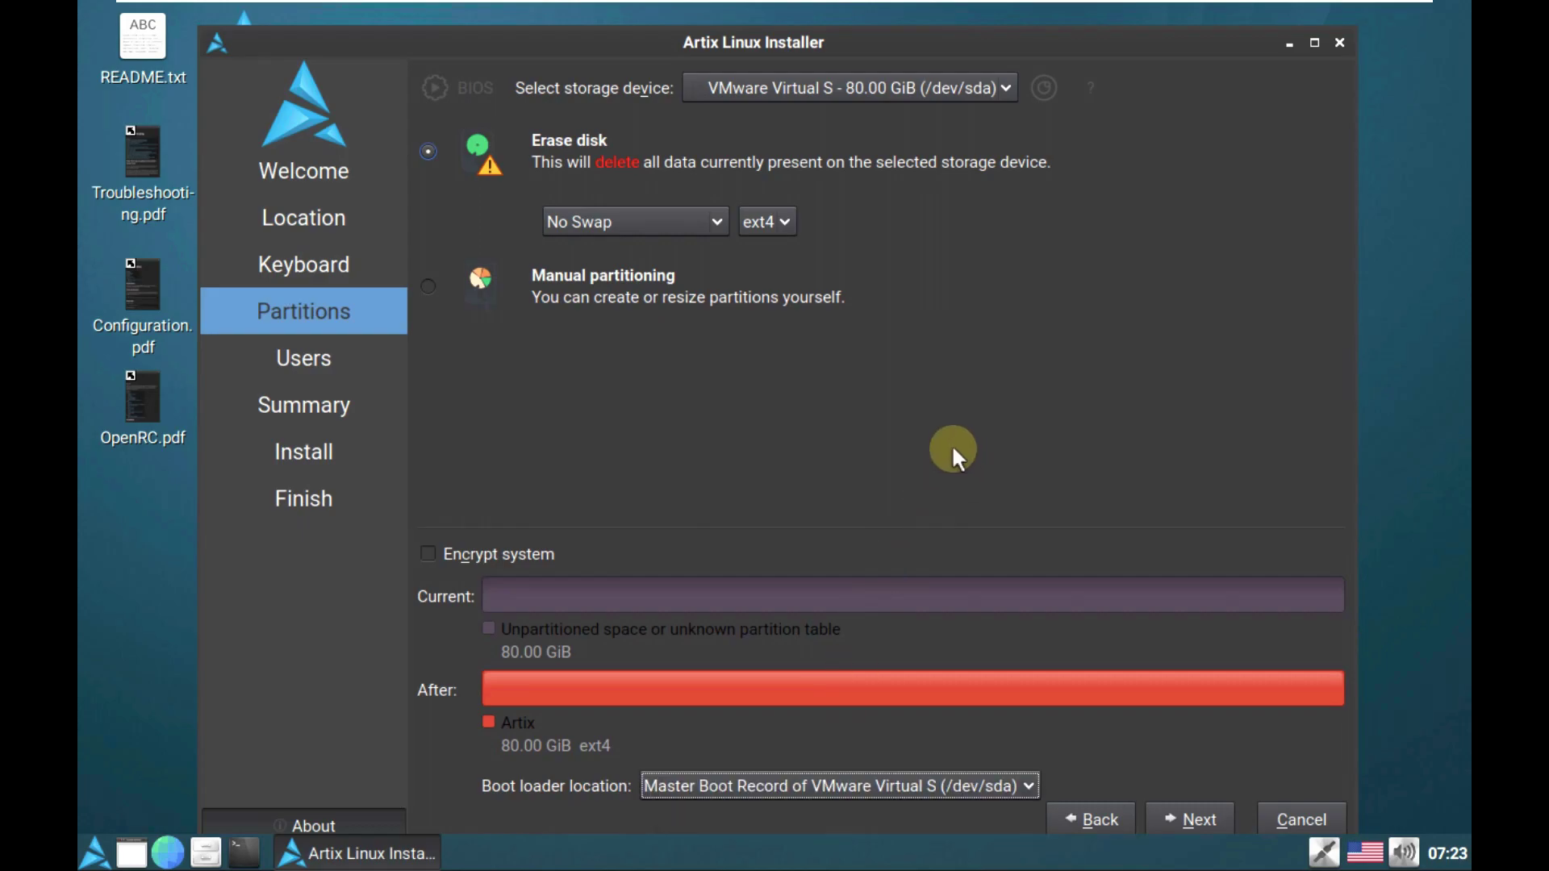
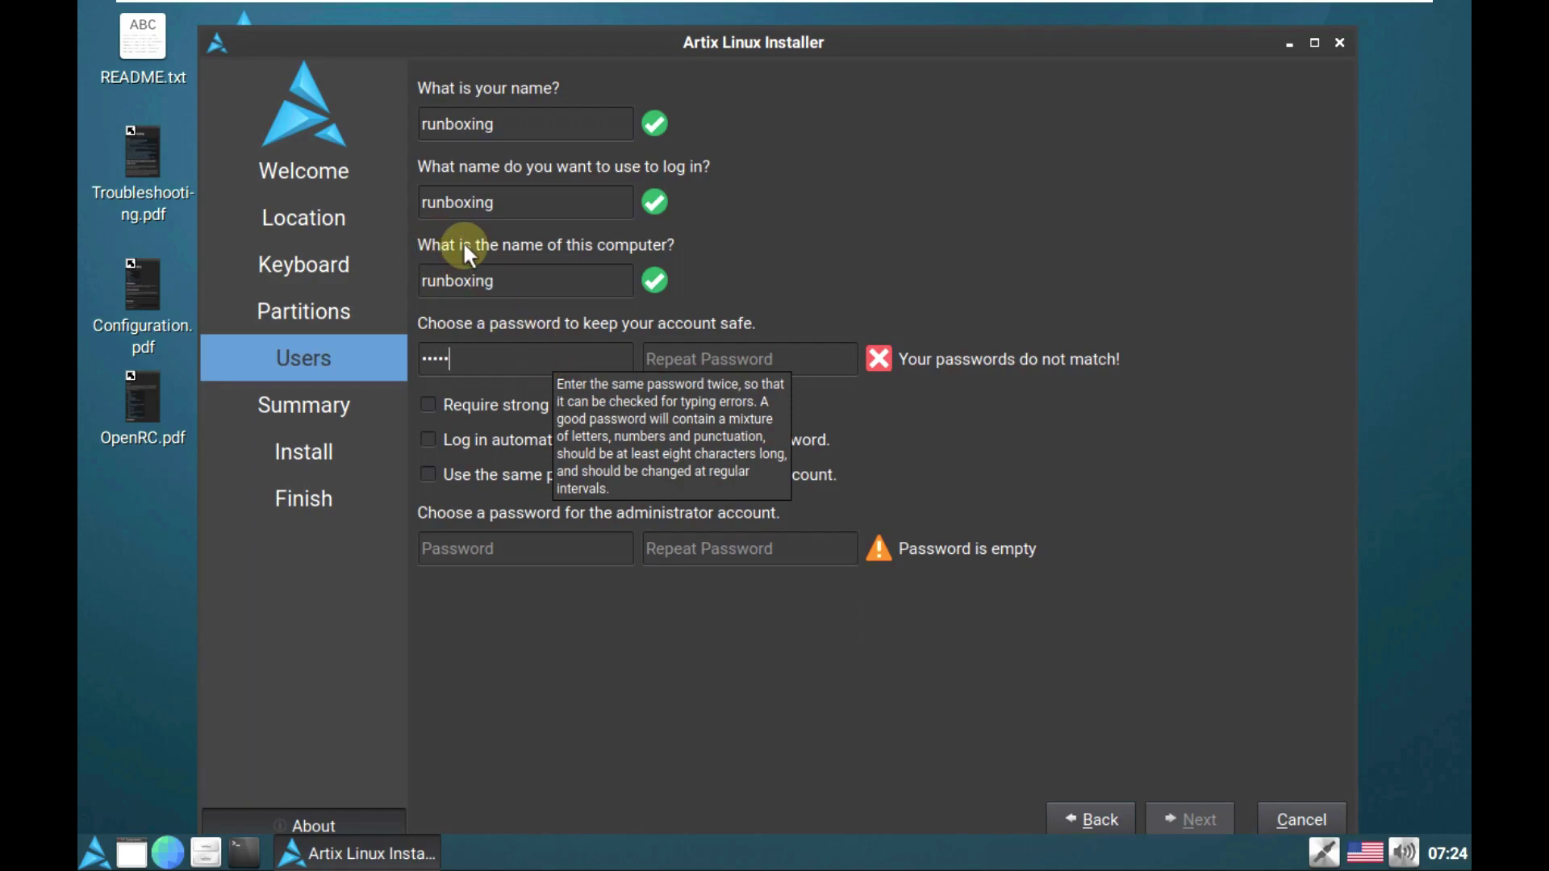
# Enter the user password in both the password and Repeat Password fields so they match
pyautogui.click(707, 358)
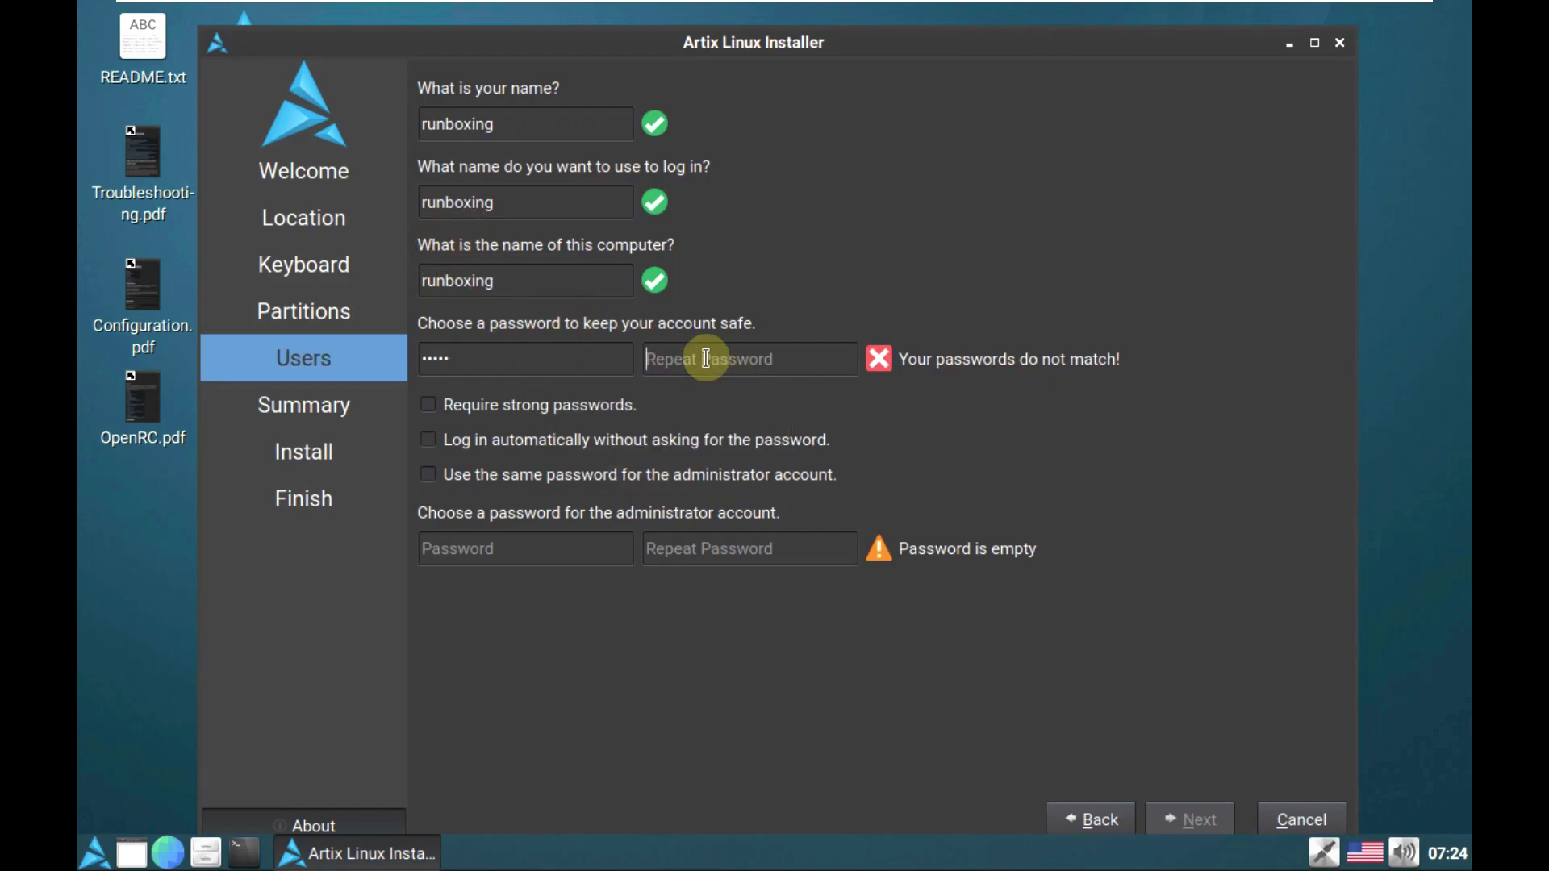
pyautogui.write('artix')
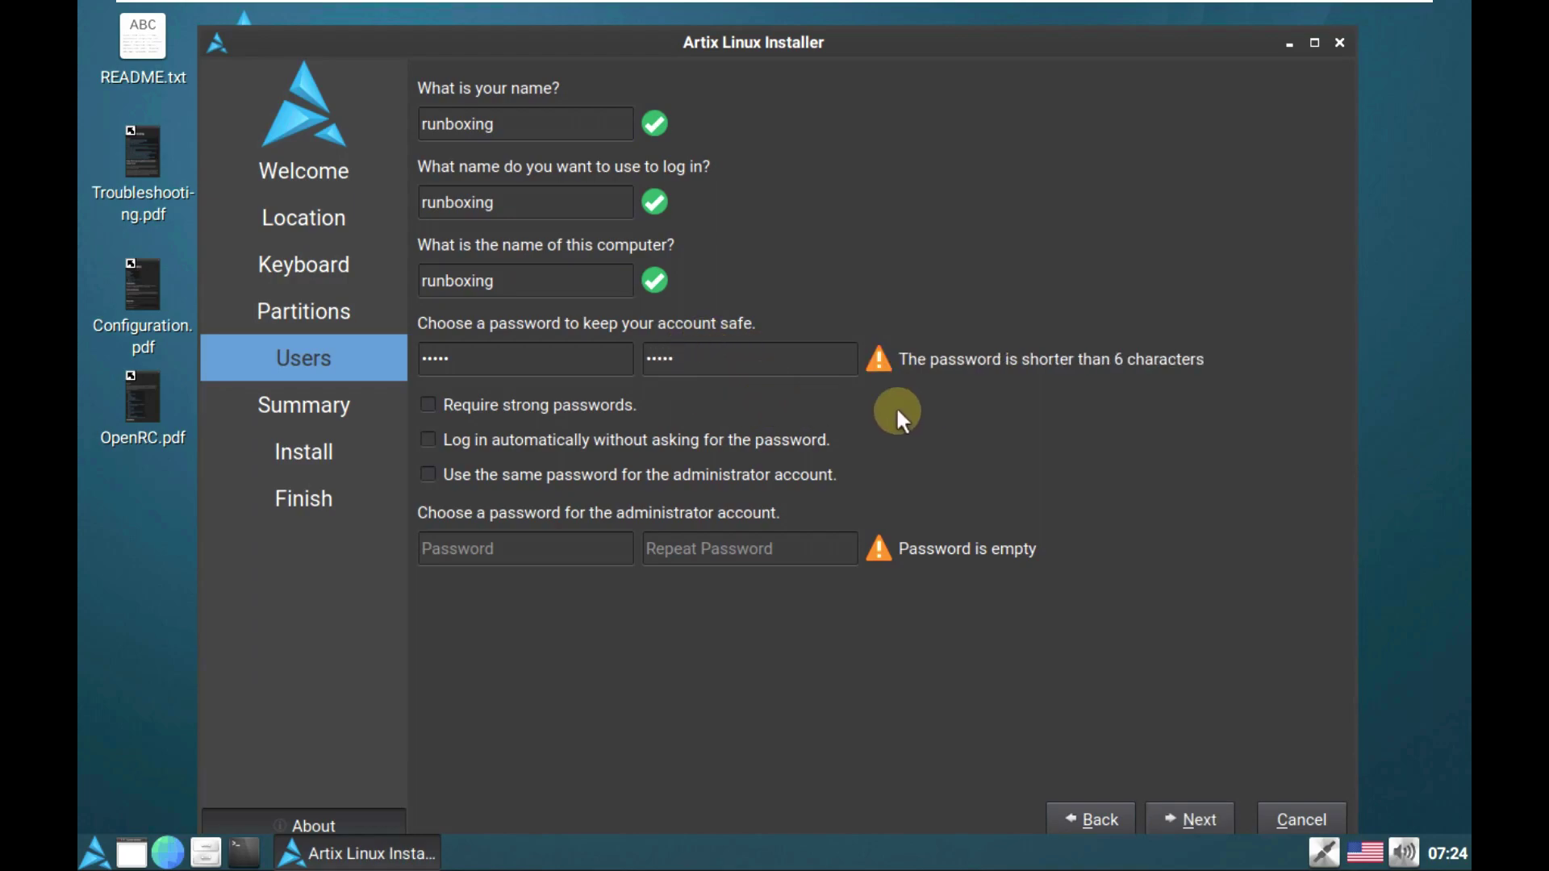
pyautogui.click(564, 363)
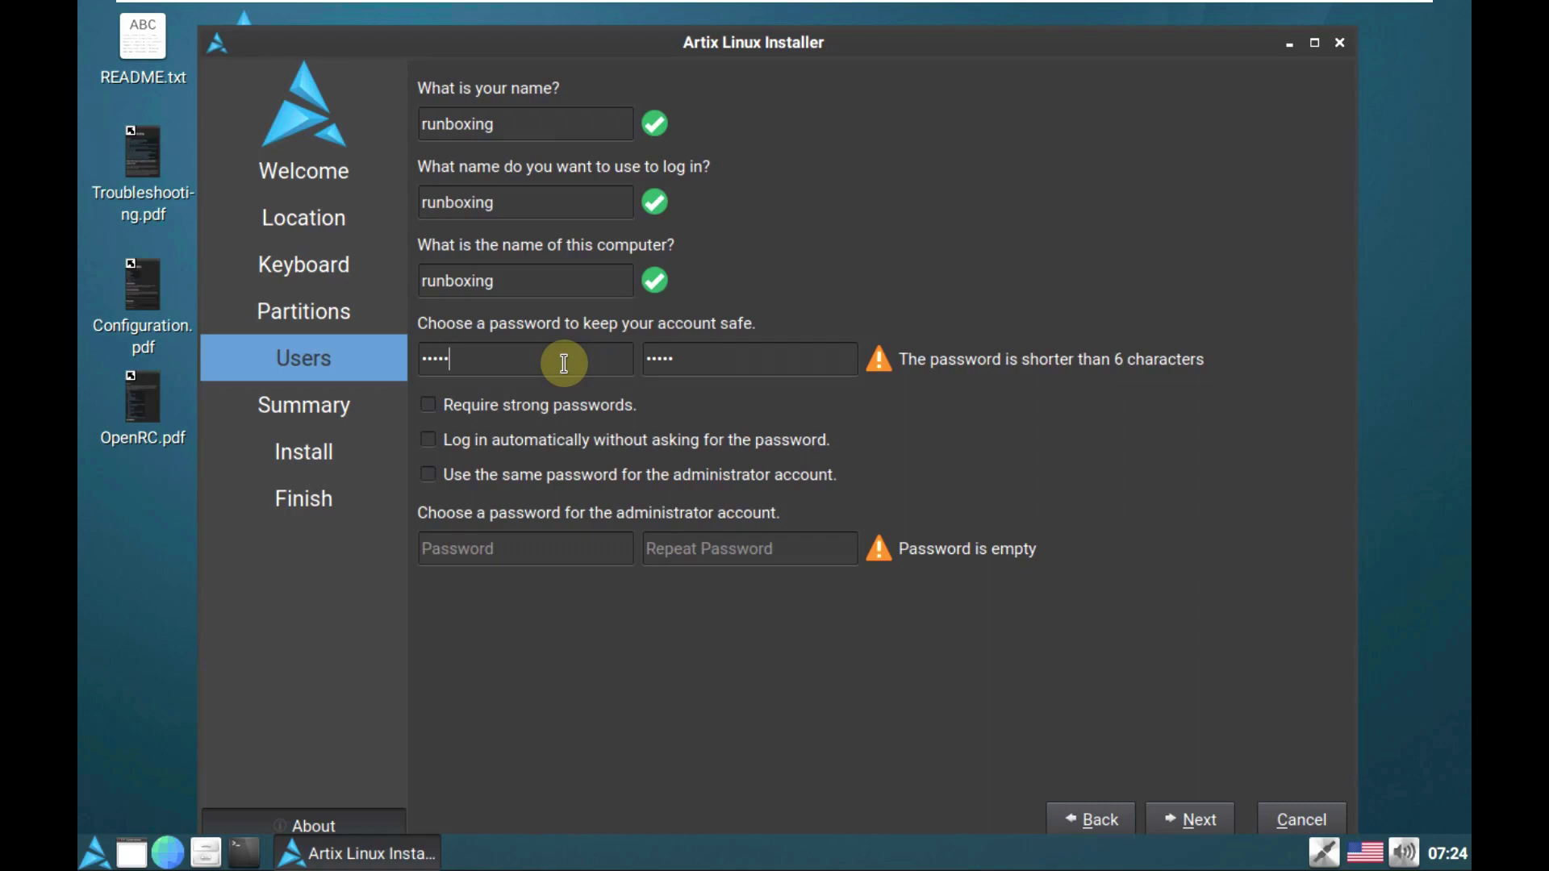
pyautogui.write('1')
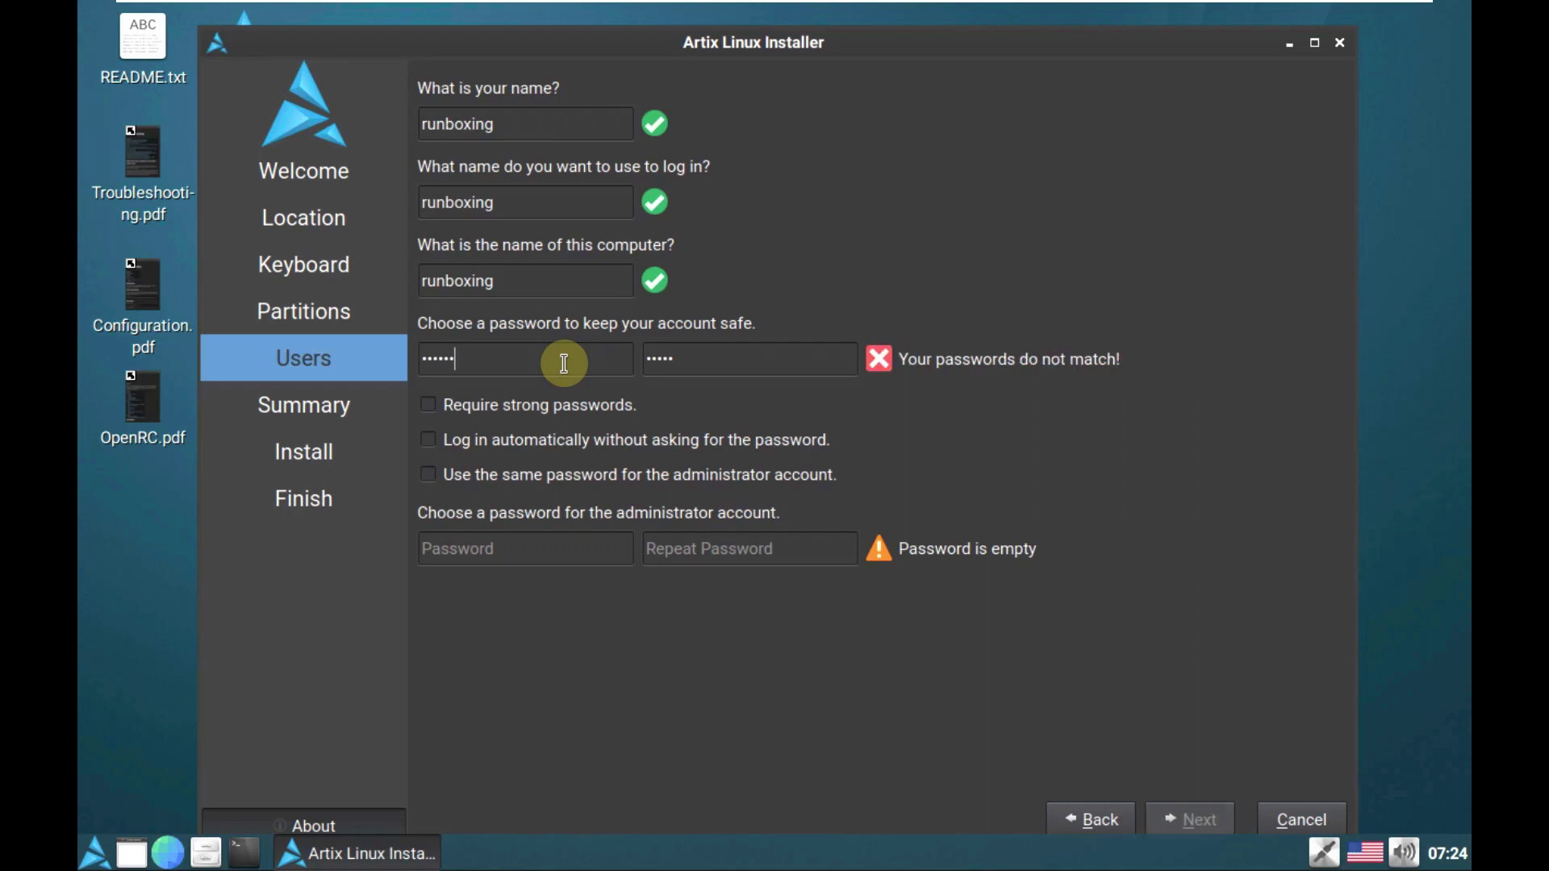
pyautogui.click(717, 362)
pyautogui.write('1')
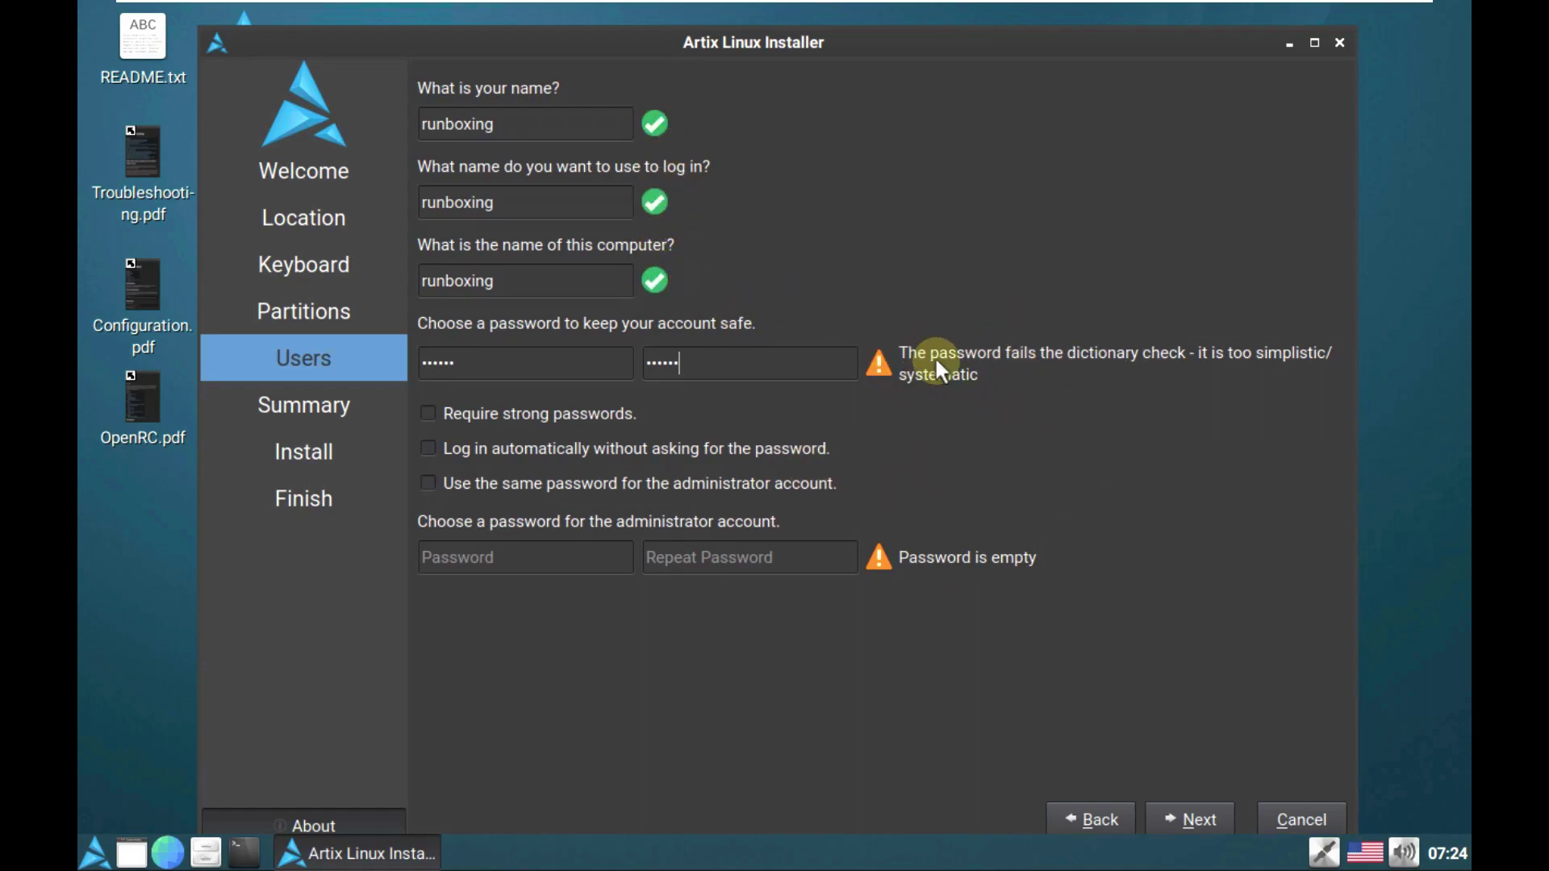
# Turn off strong passwords, enable automatic login and the shared administrator password, then continue to Summary
pyautogui.click(546, 415)
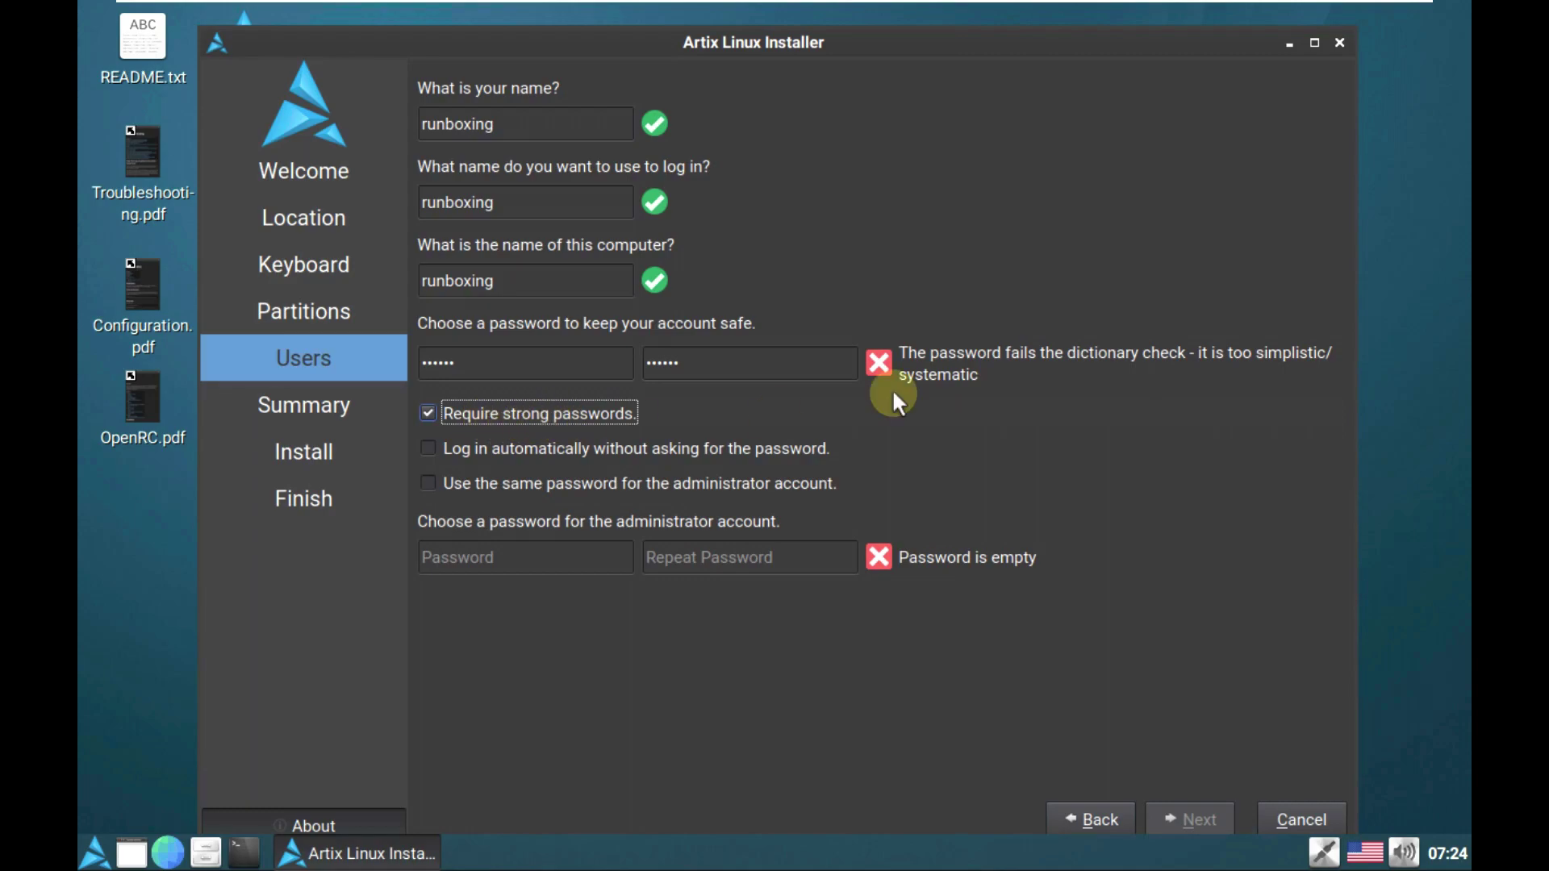
pyautogui.click(574, 407)
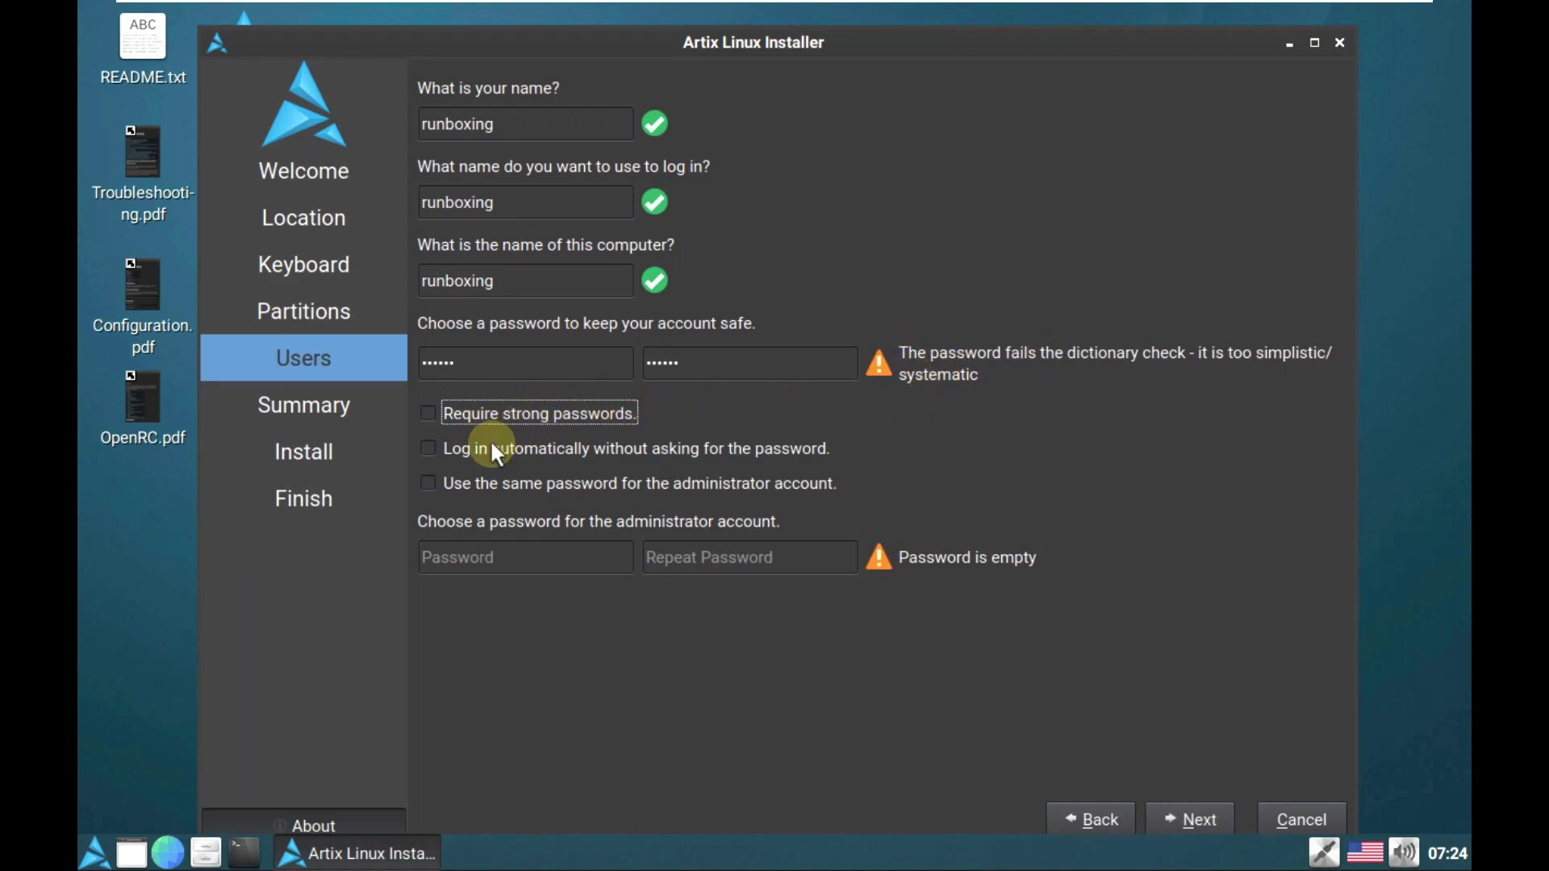
pyautogui.click(492, 446)
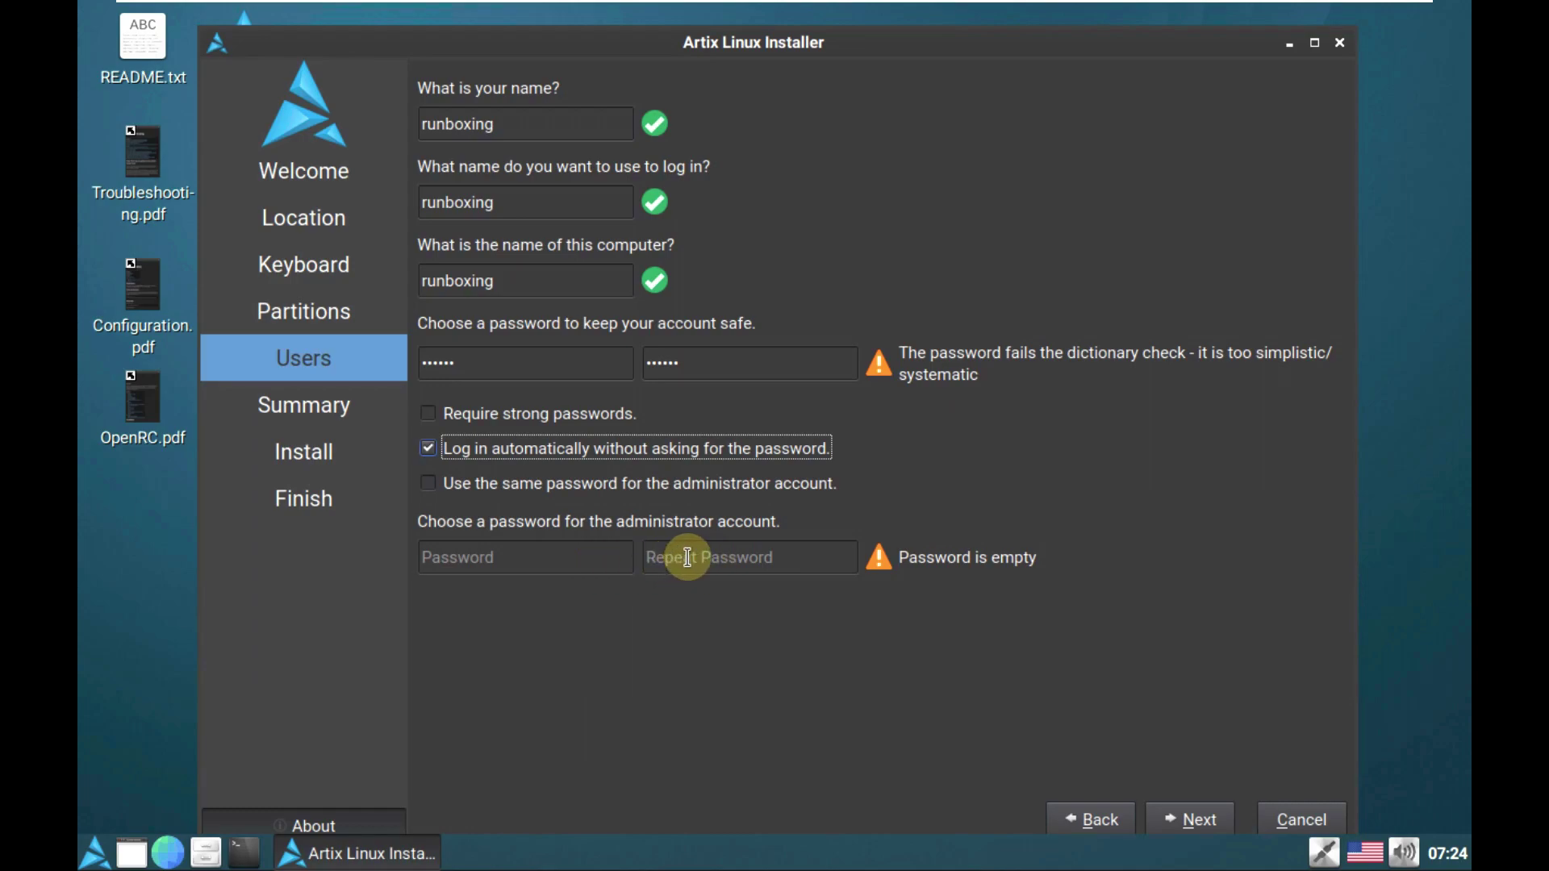
pyautogui.click(485, 482)
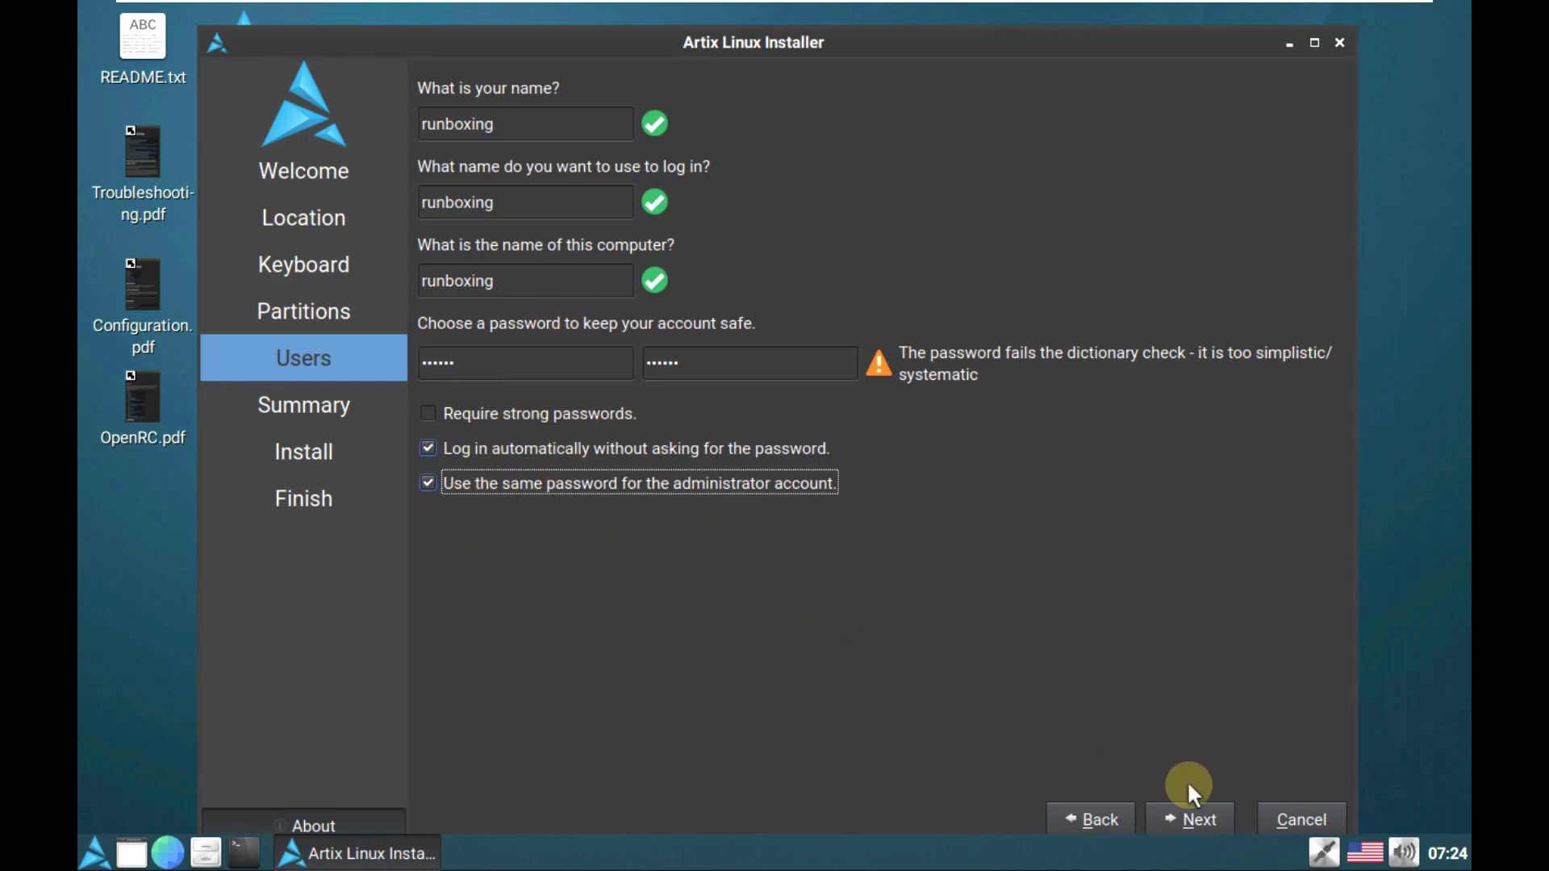
pyautogui.click(1193, 819)
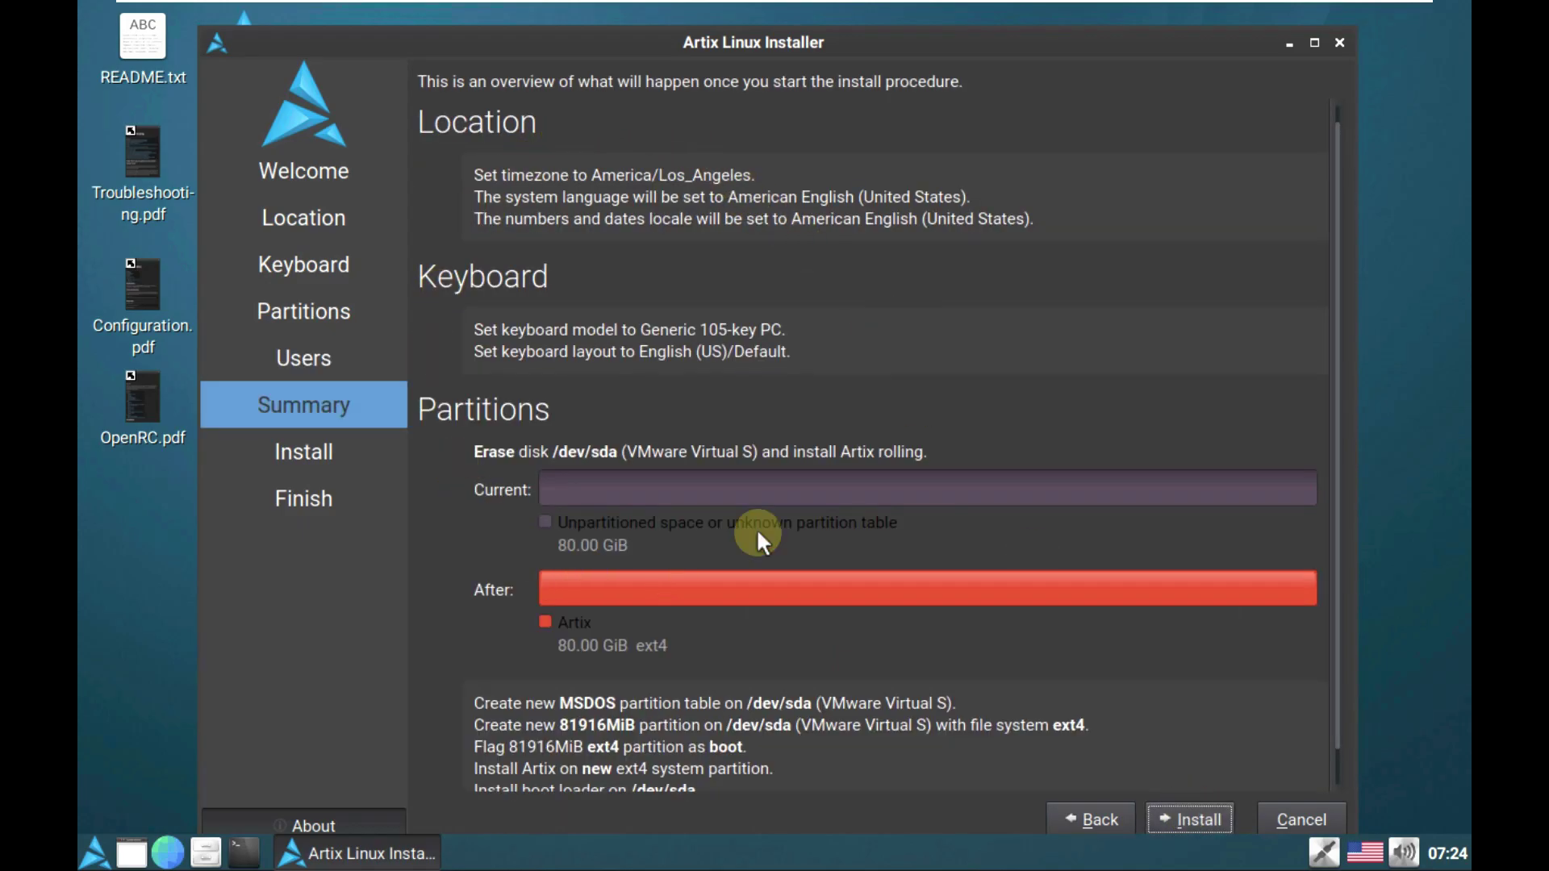
pyautogui.scroll(-1, 715, 366)
pyautogui.scroll(1, 715, 366)
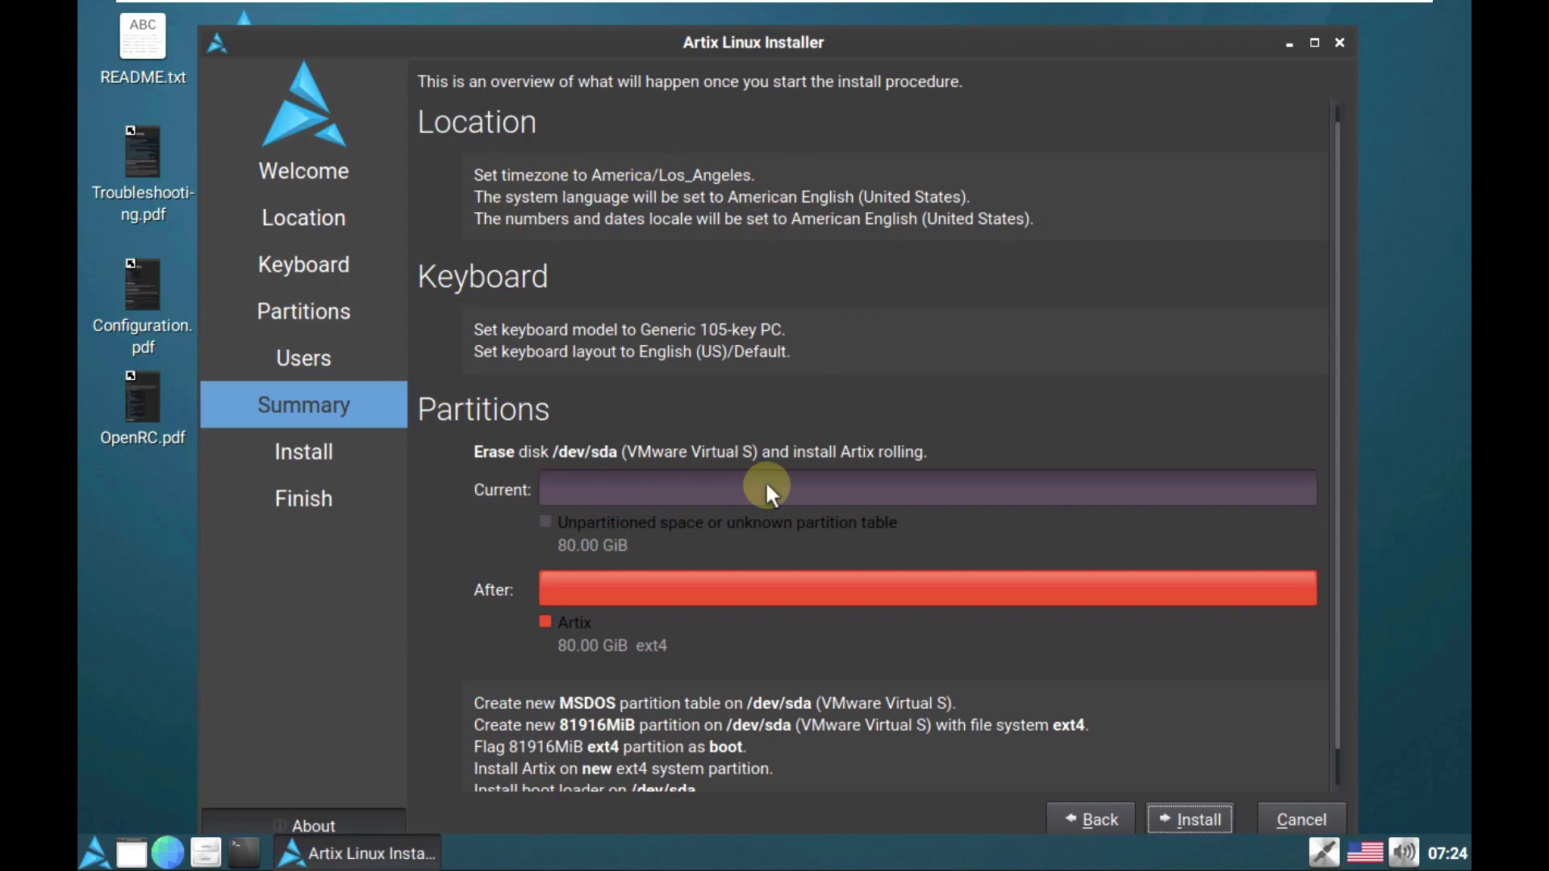
pyautogui.scroll(-1, 623, 724)
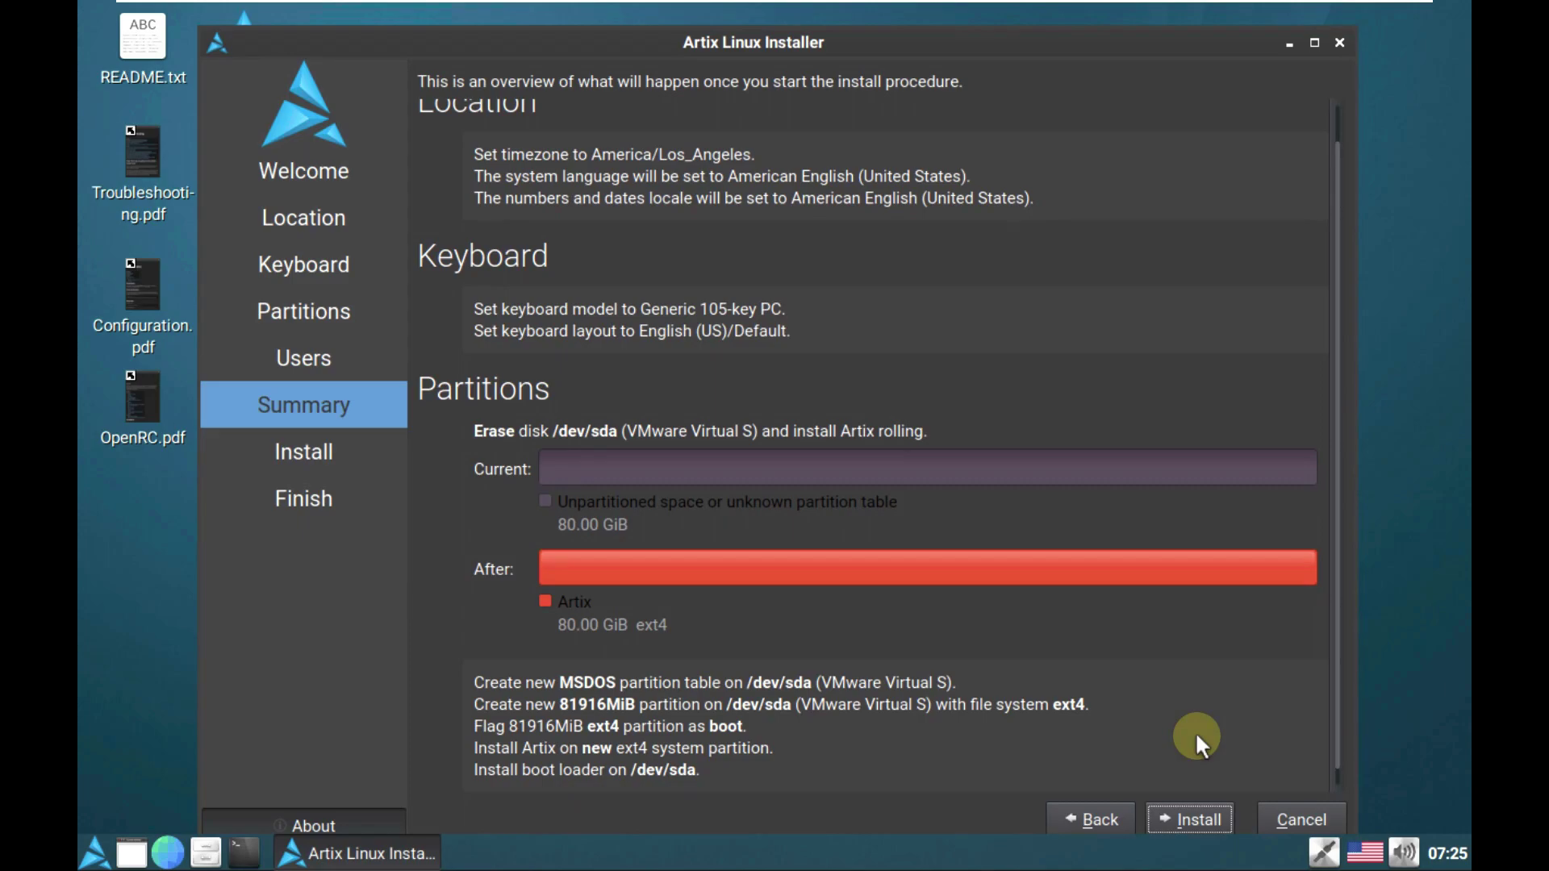
# Close the installer window and confirm cancelling the installation
pyautogui.click(1338, 41)
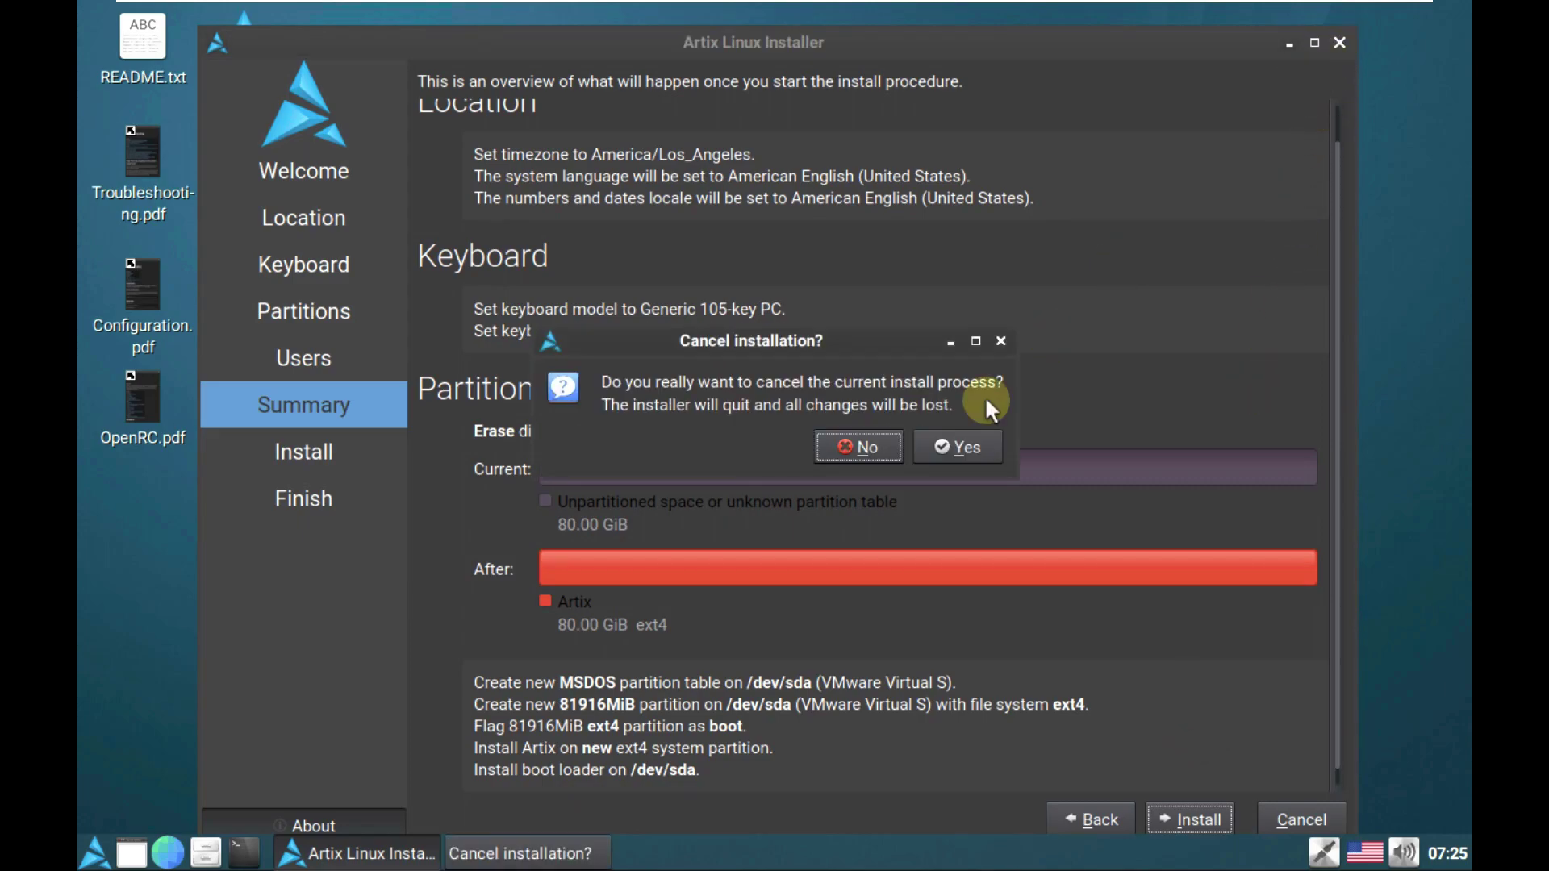
pyautogui.click(928, 447)
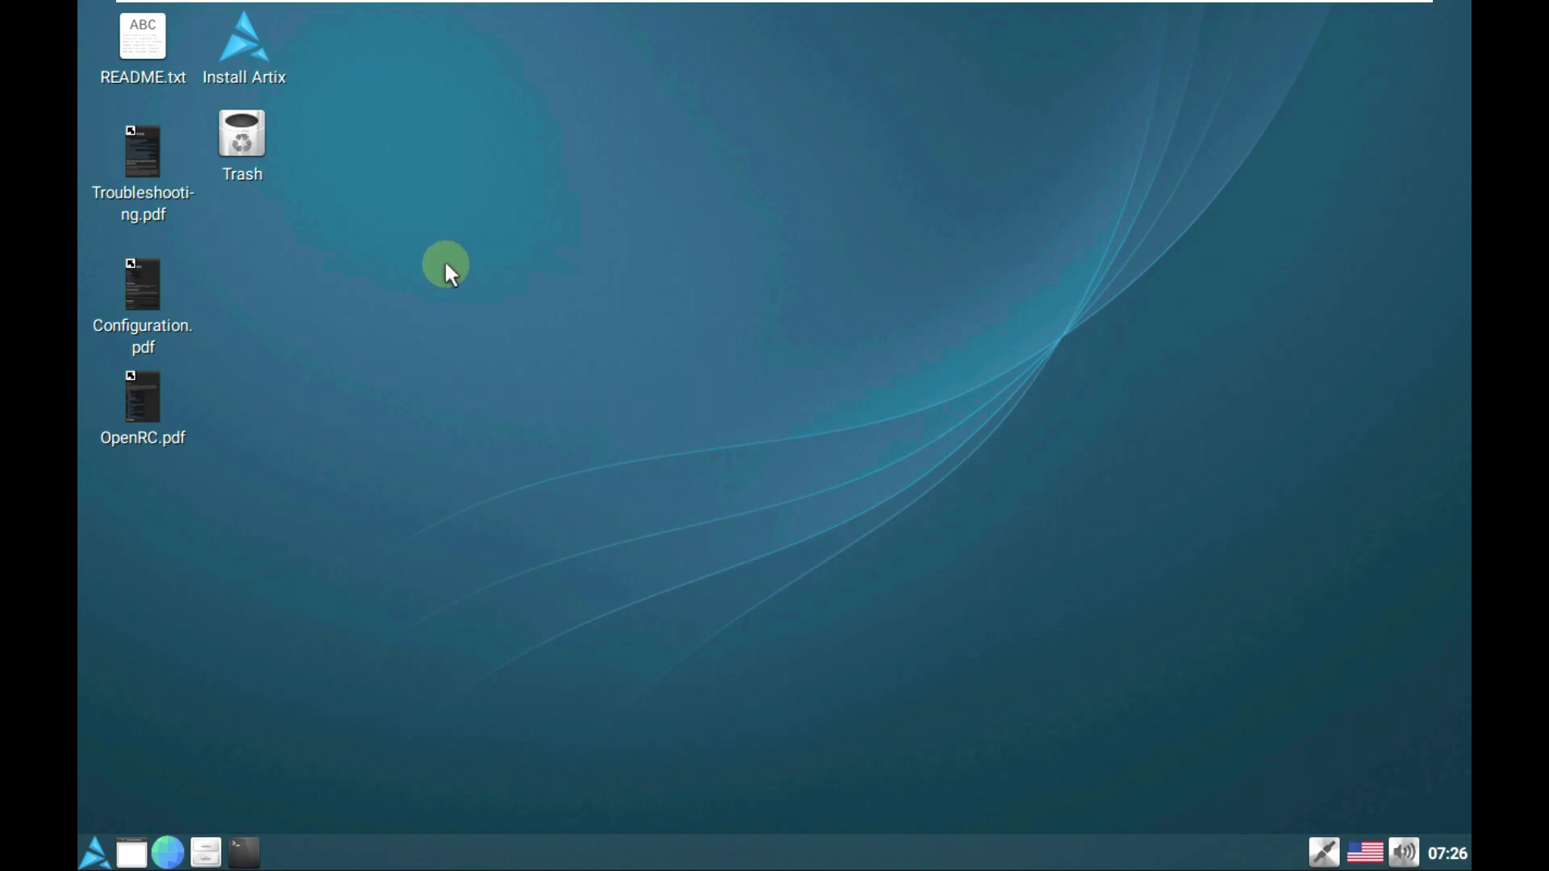
# Launch Web from the Internet section of the start menu
pyautogui.click(96, 854)
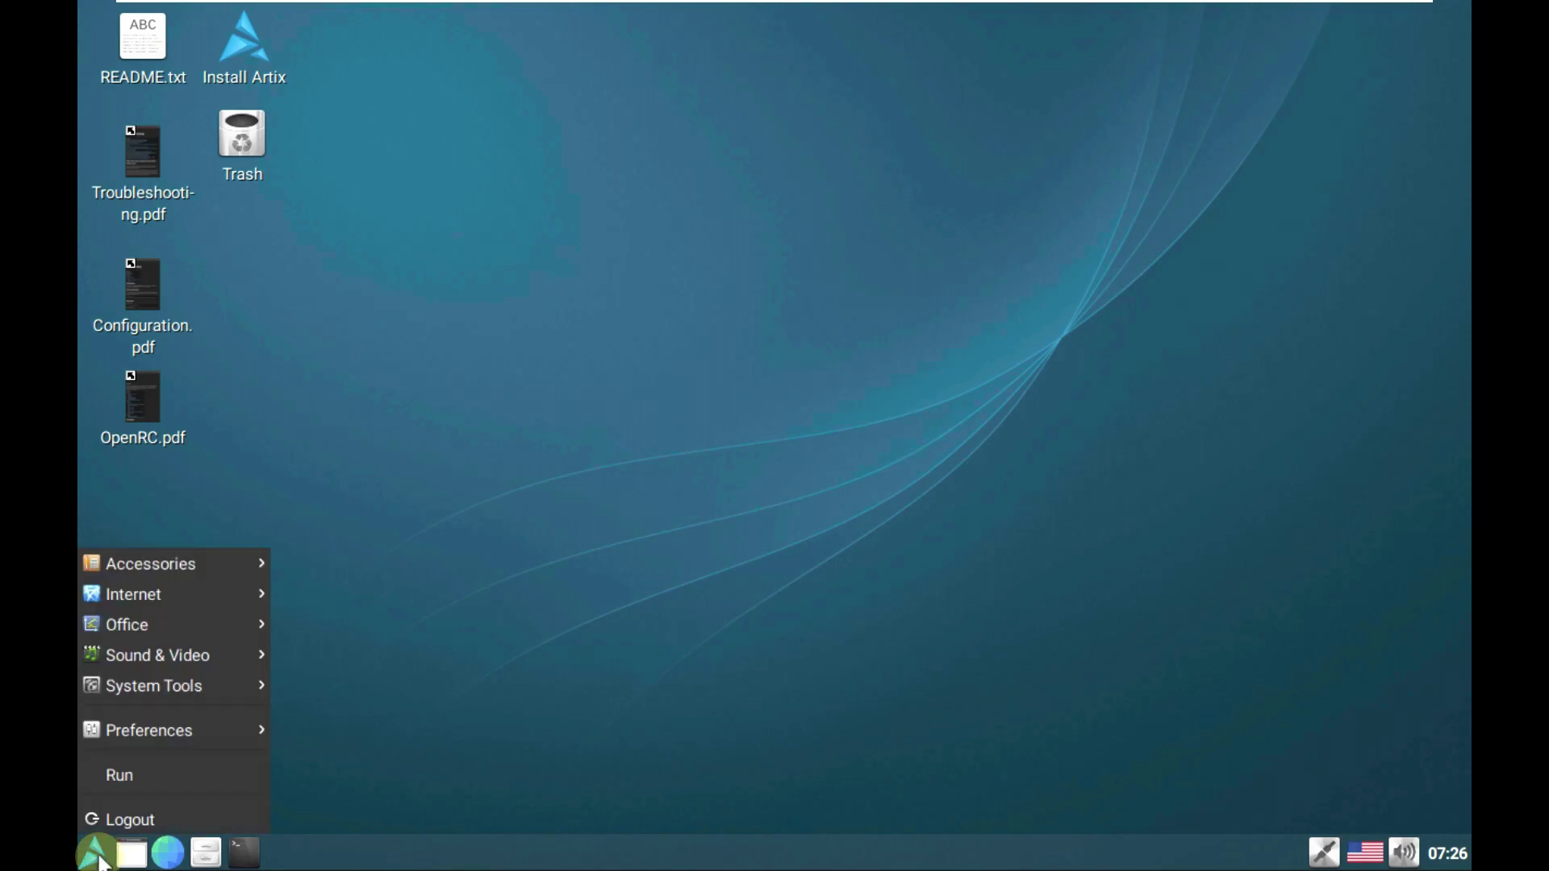
pyautogui.moveTo(135, 592)
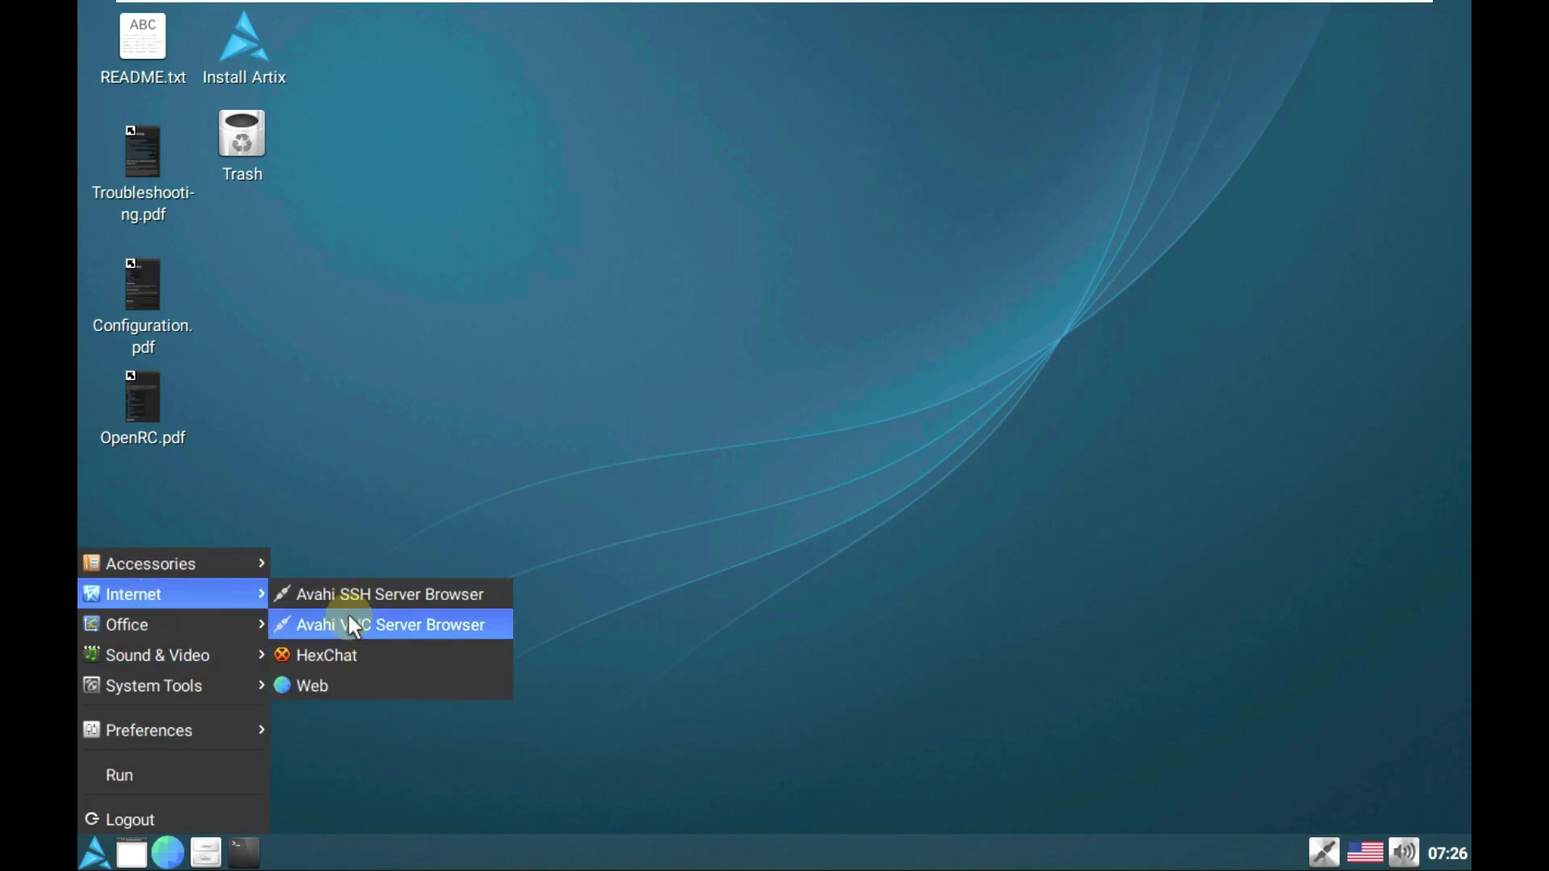
pyautogui.click(361, 670)
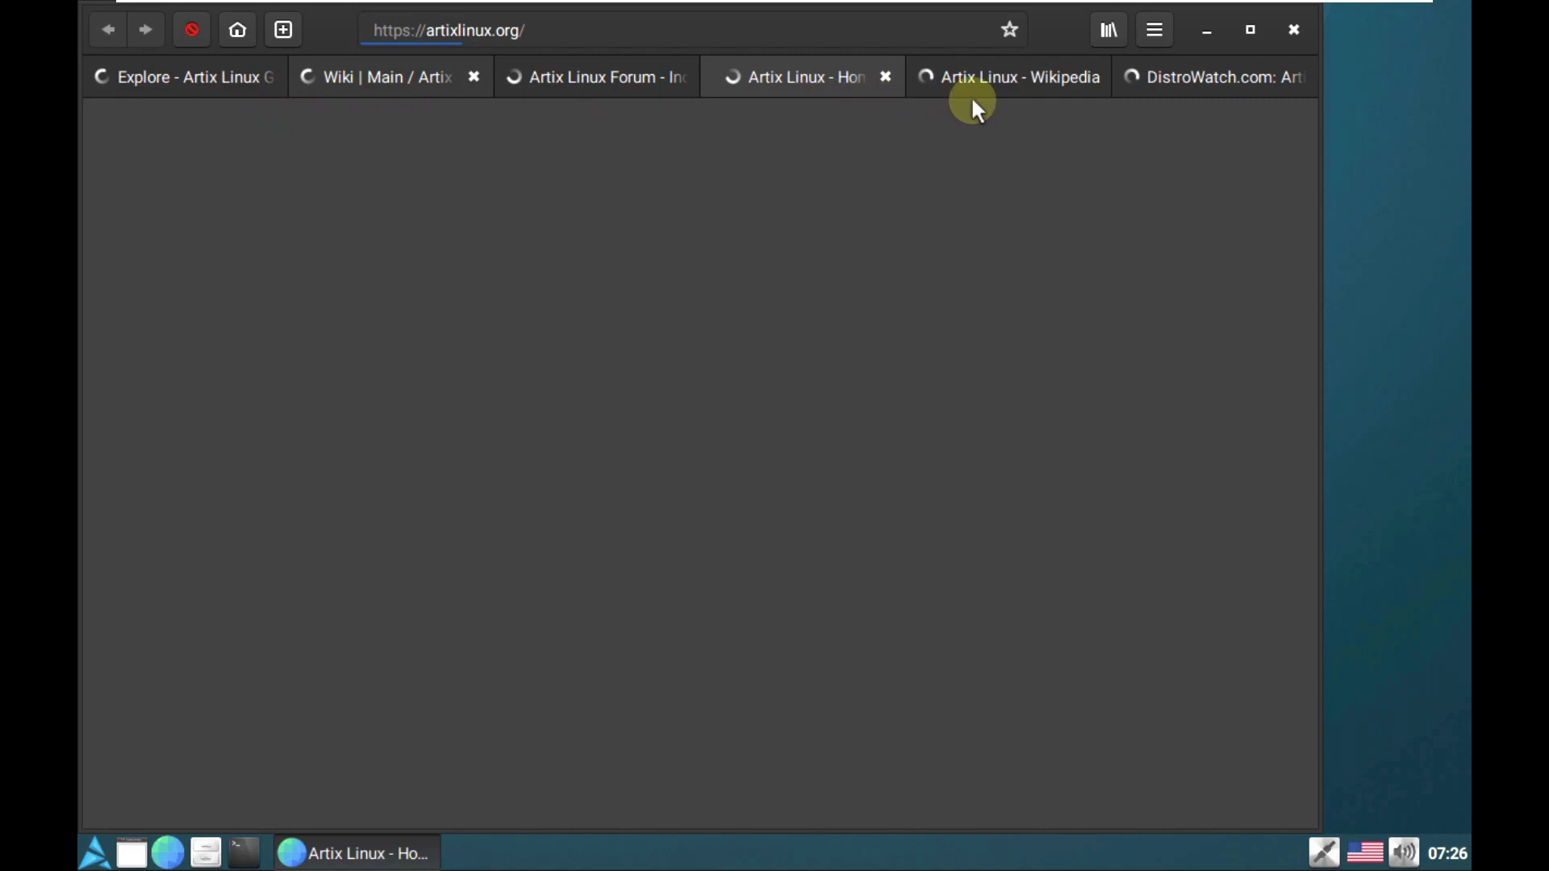
# Close the Wiki, Forum, artixlinux.org, Wikipedia and DistroWatch tabs, then show About Web
pyautogui.click(472, 77)
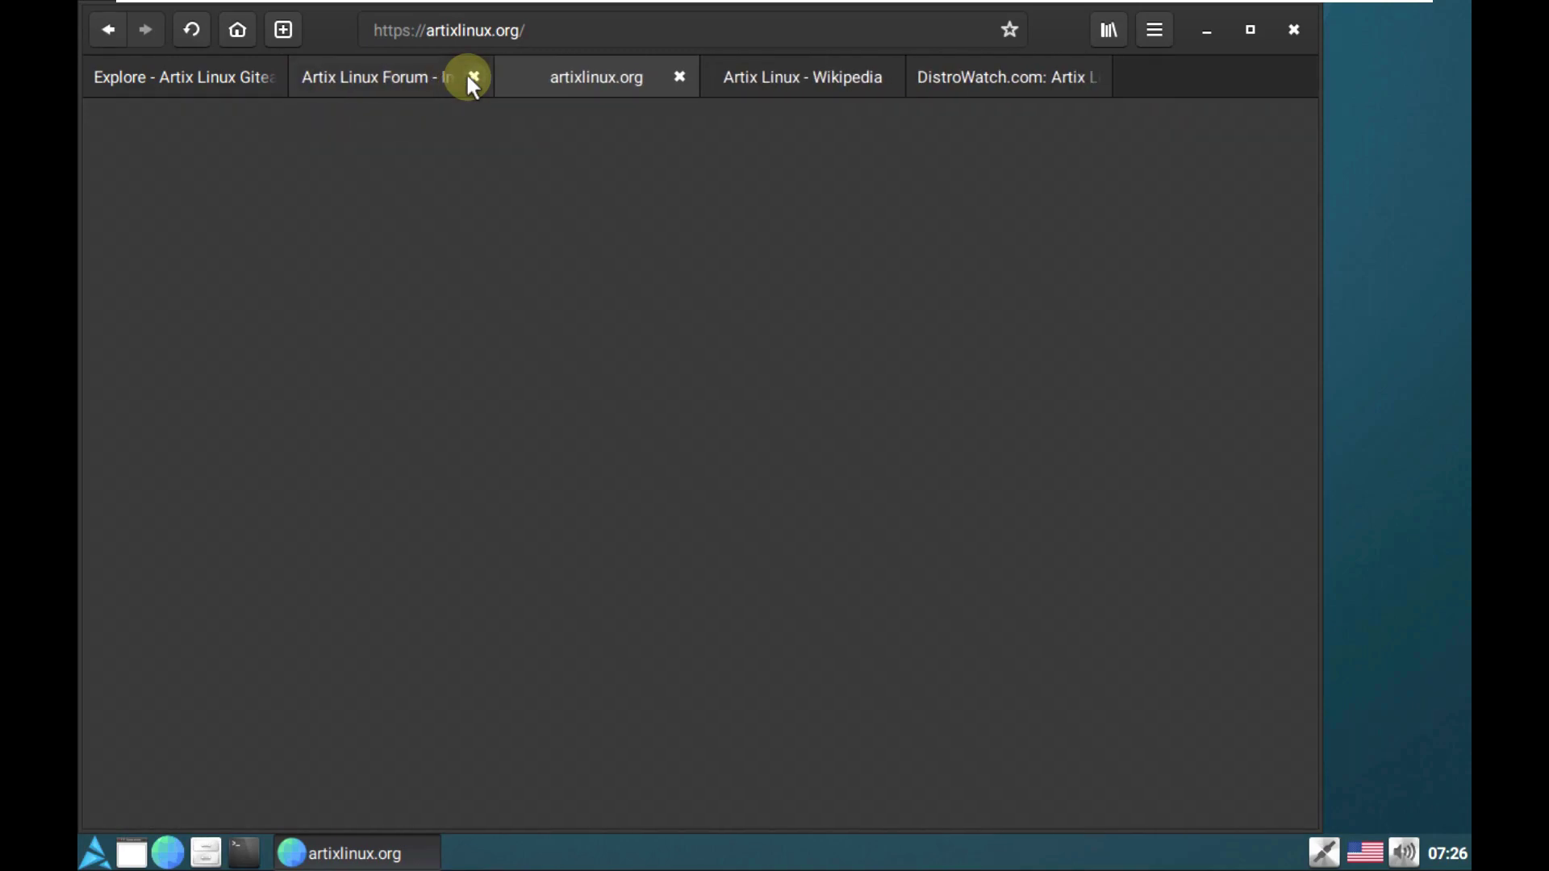
pyautogui.click(472, 76)
pyautogui.click(472, 77)
pyautogui.click(472, 77)
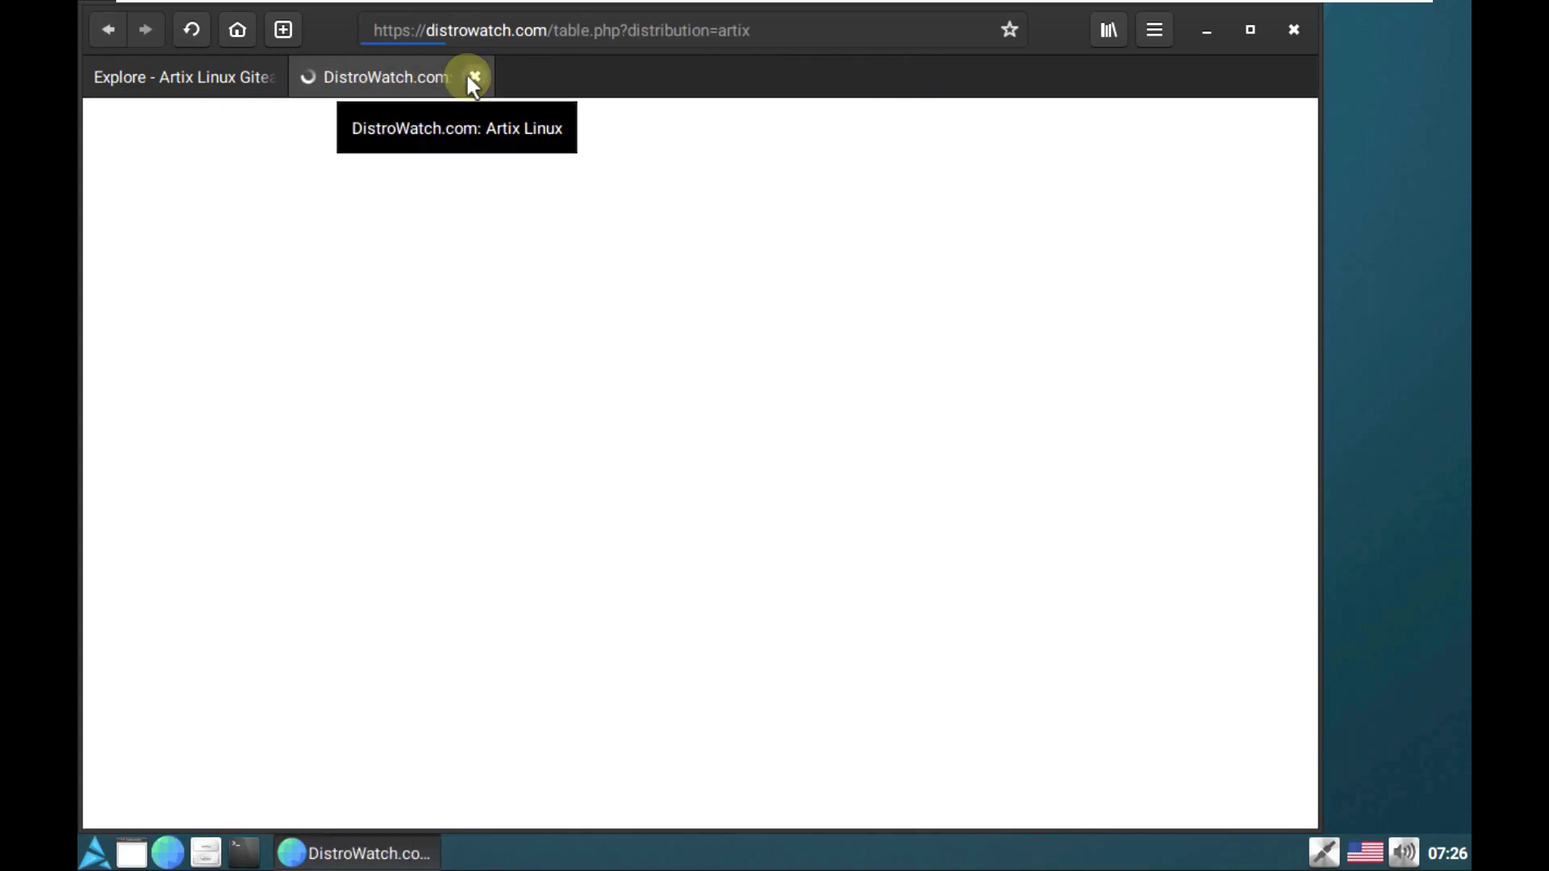
pyautogui.click(472, 77)
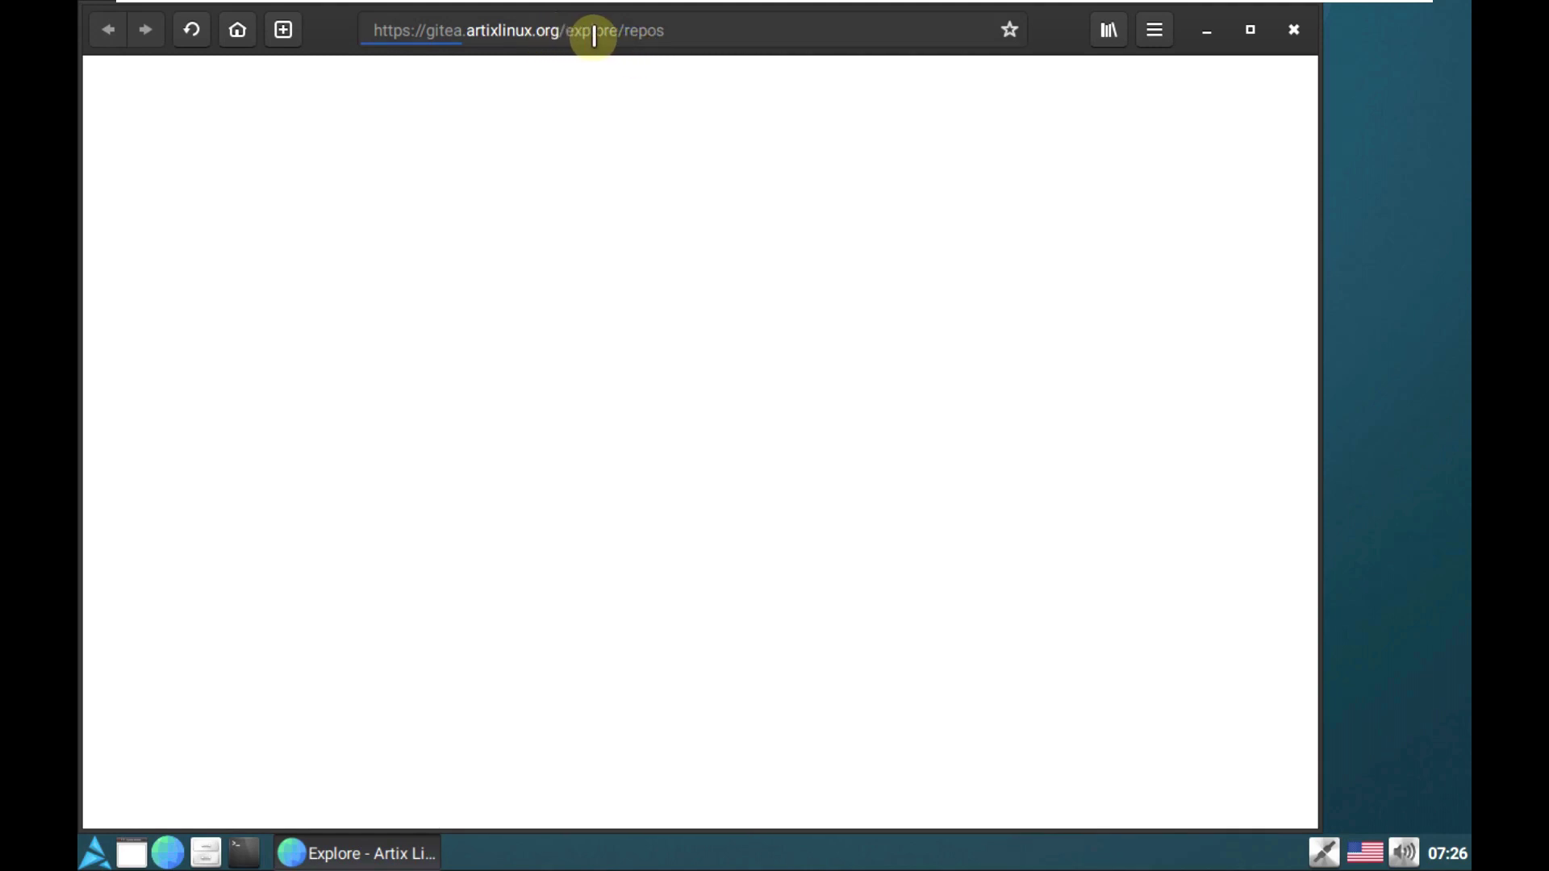
pyautogui.click(1153, 33)
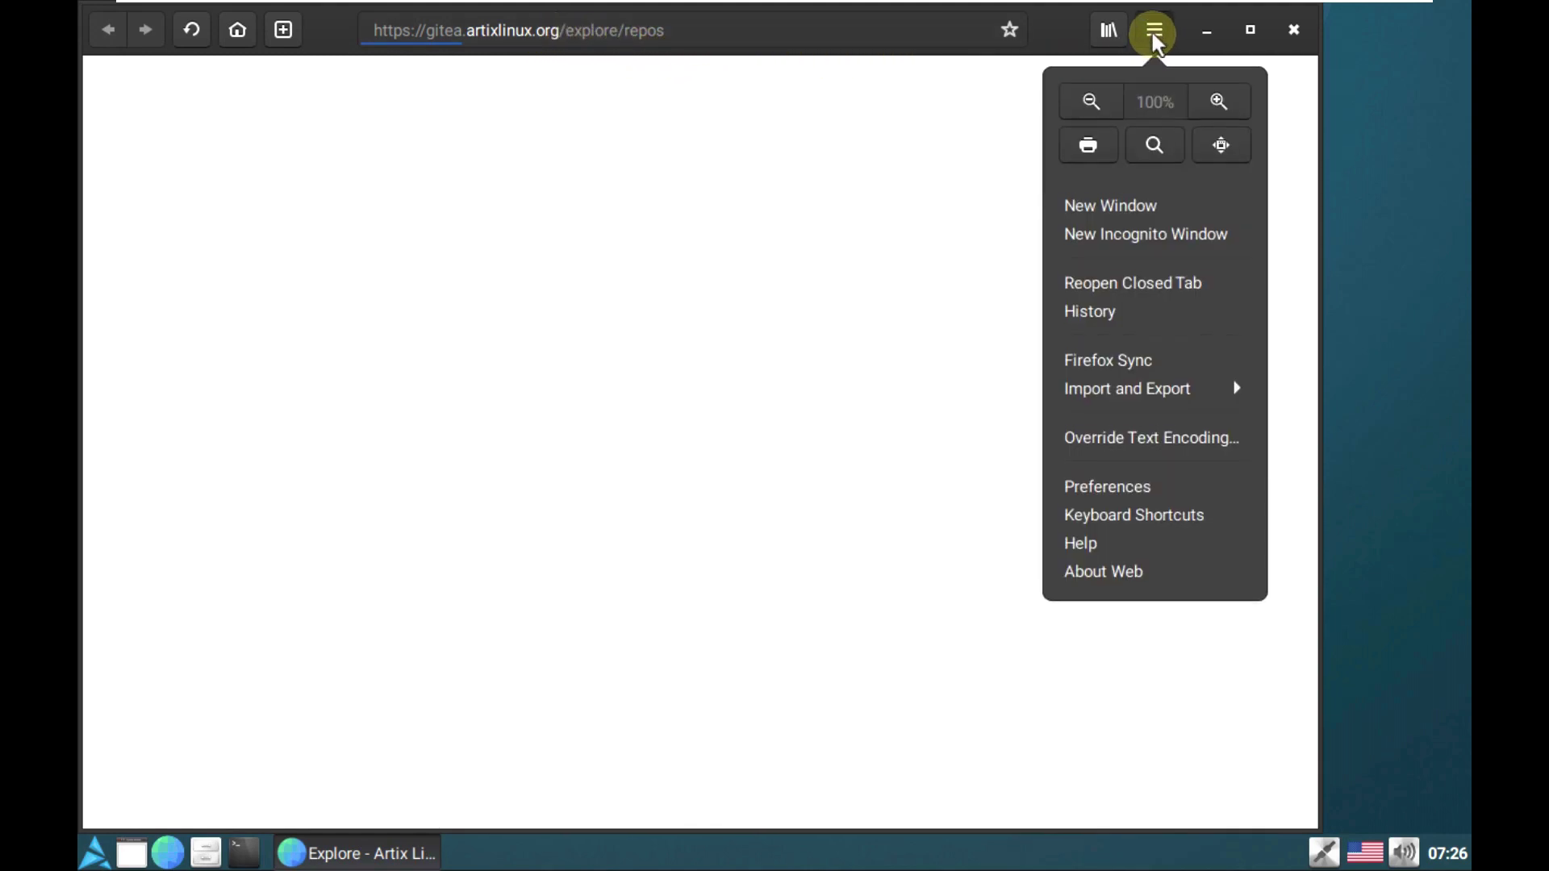
pyautogui.click(1149, 573)
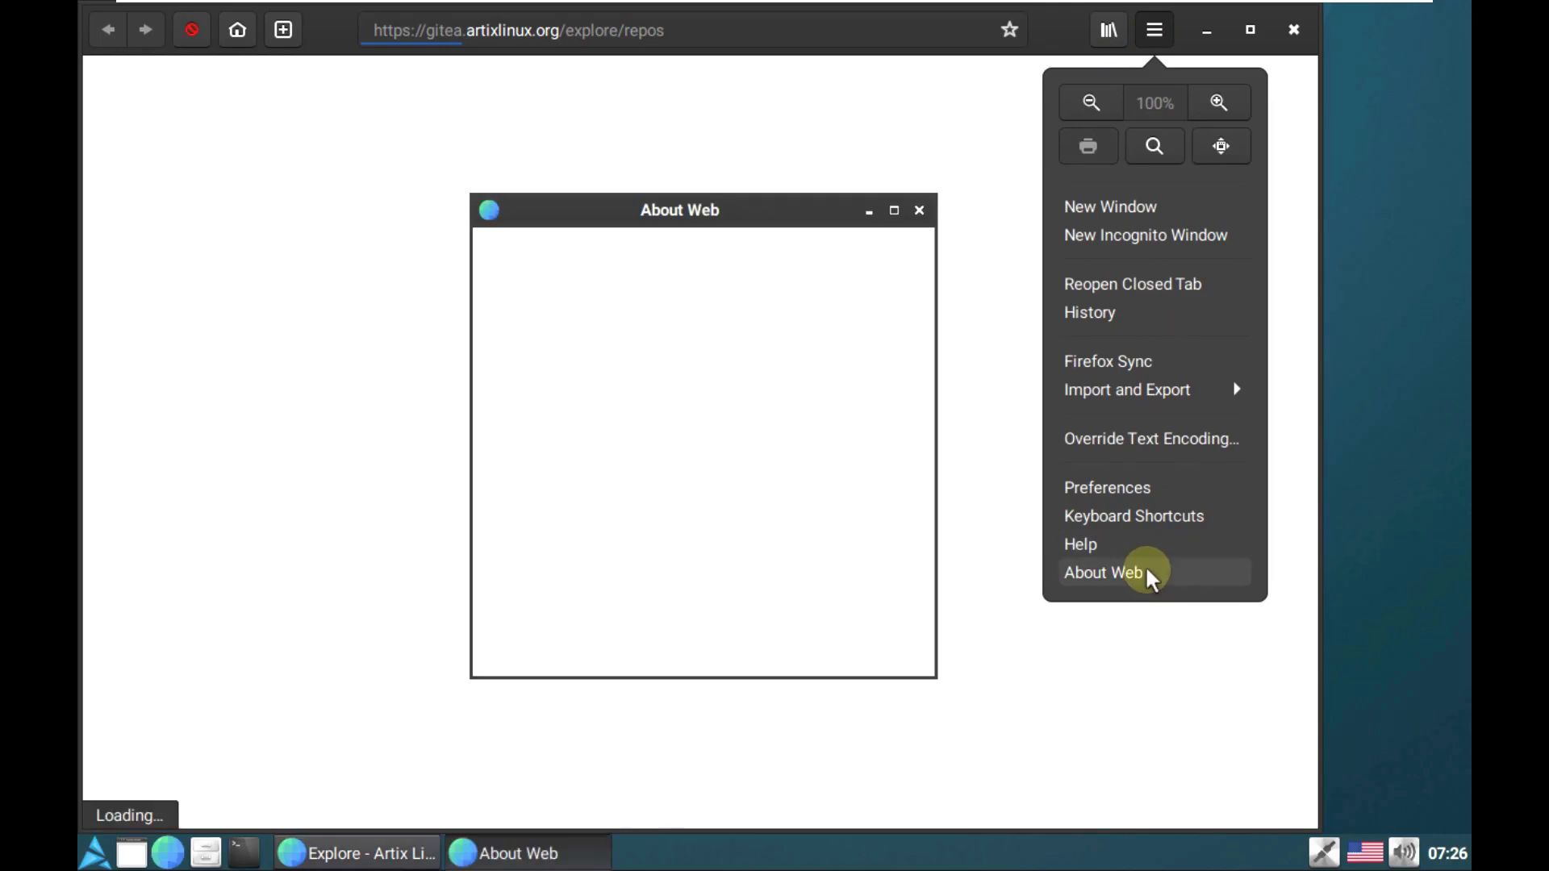
# Close the About Web window and load the Gitea site's front page
pyautogui.moveTo(728, 443); pyautogui.dragTo(655, 442)
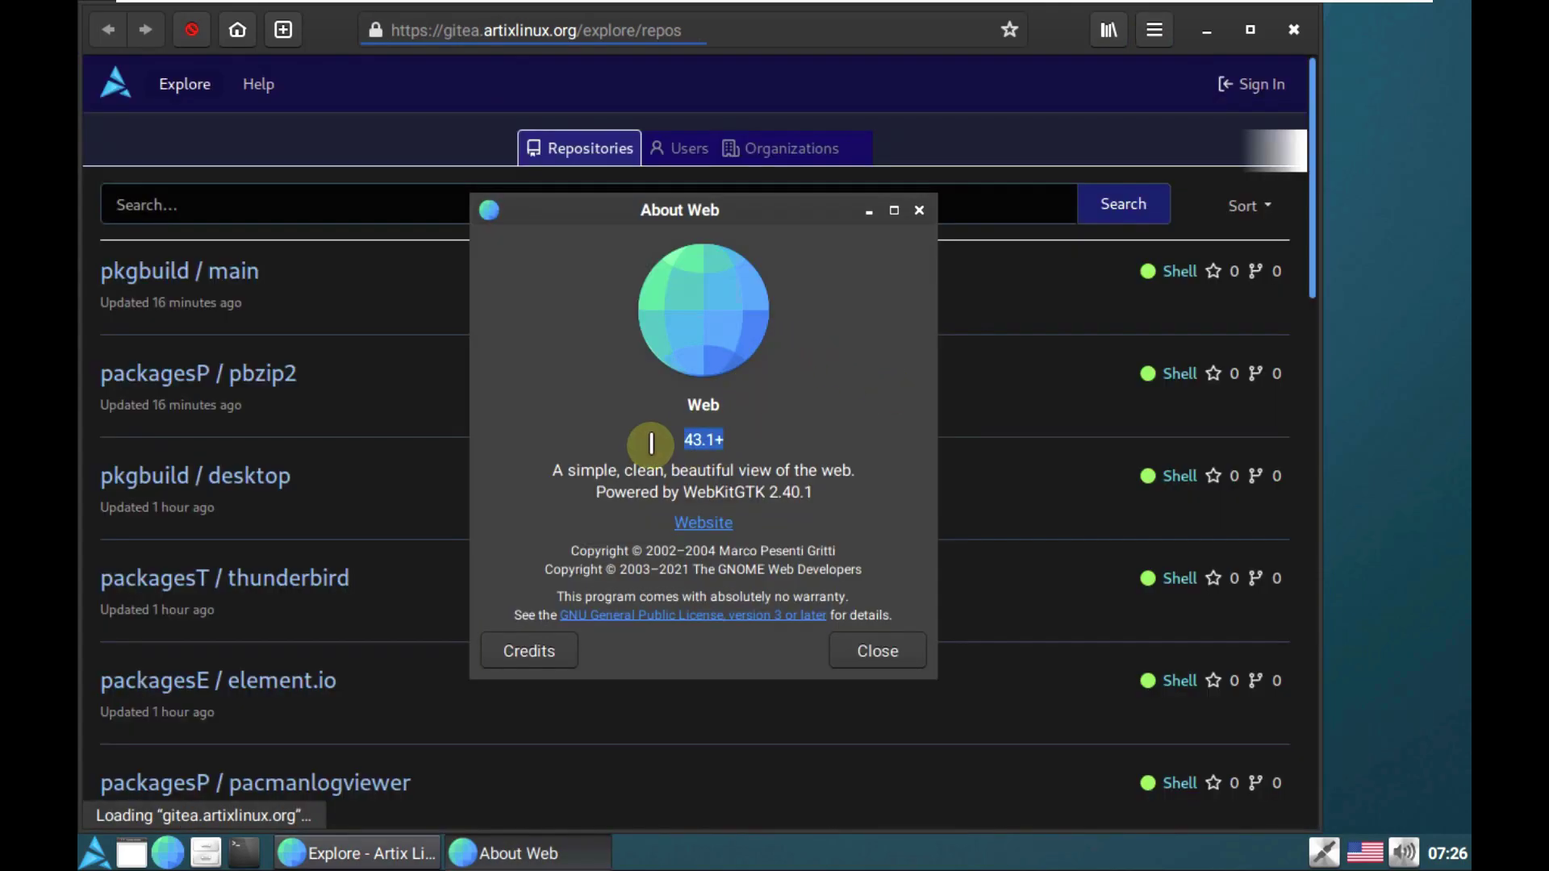
pyautogui.click(915, 207)
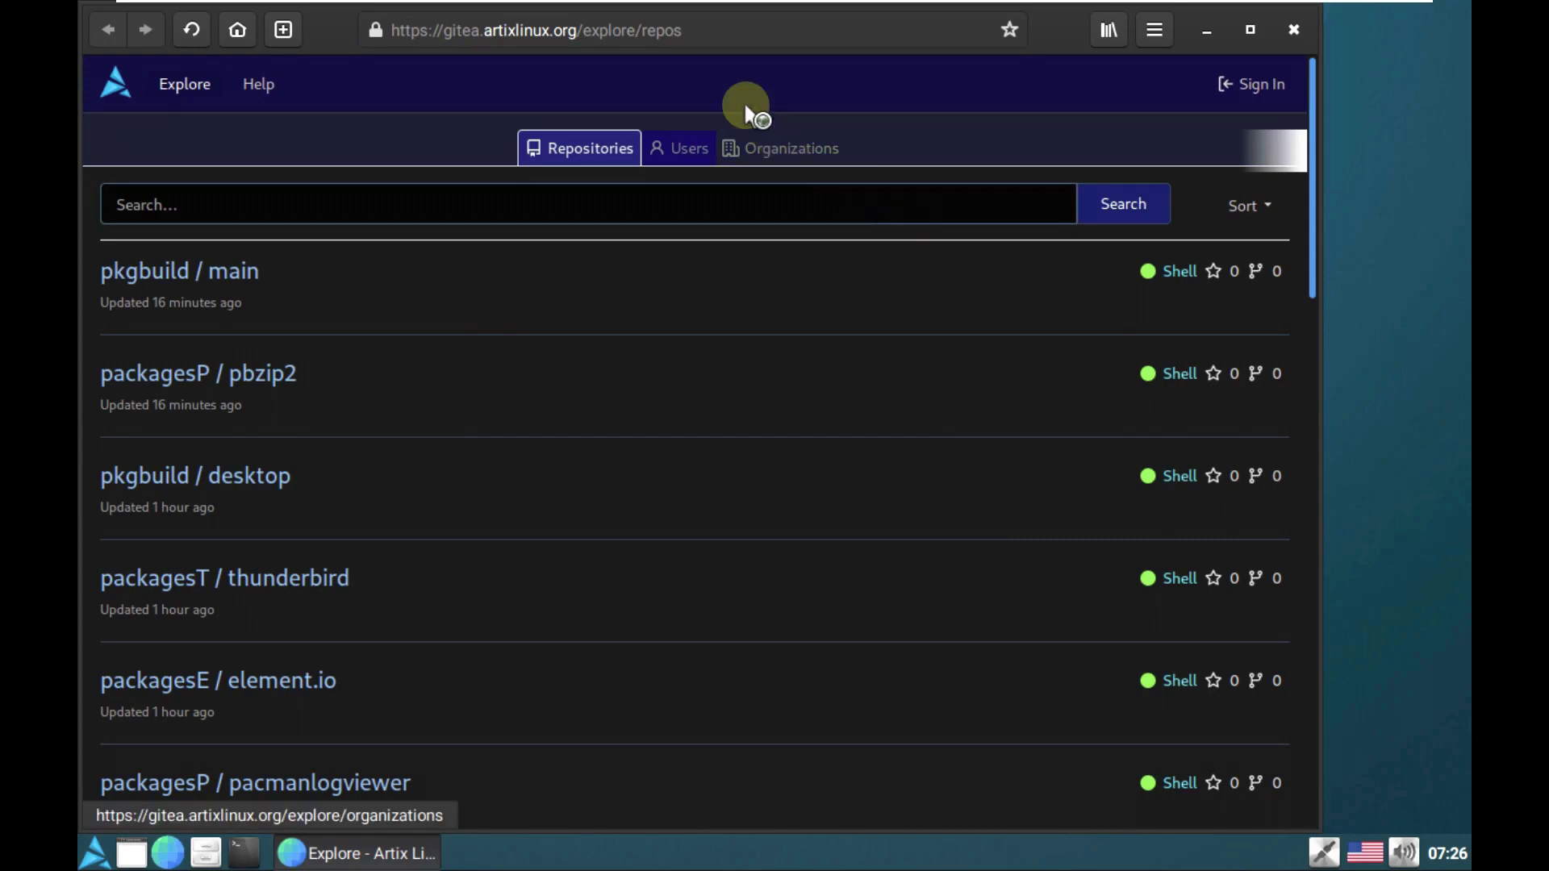
pyautogui.moveTo(707, 33); pyautogui.dragTo(548, 34)
pyautogui.hotkey('ctrl', 'a')
pyautogui.press('BackSpace')
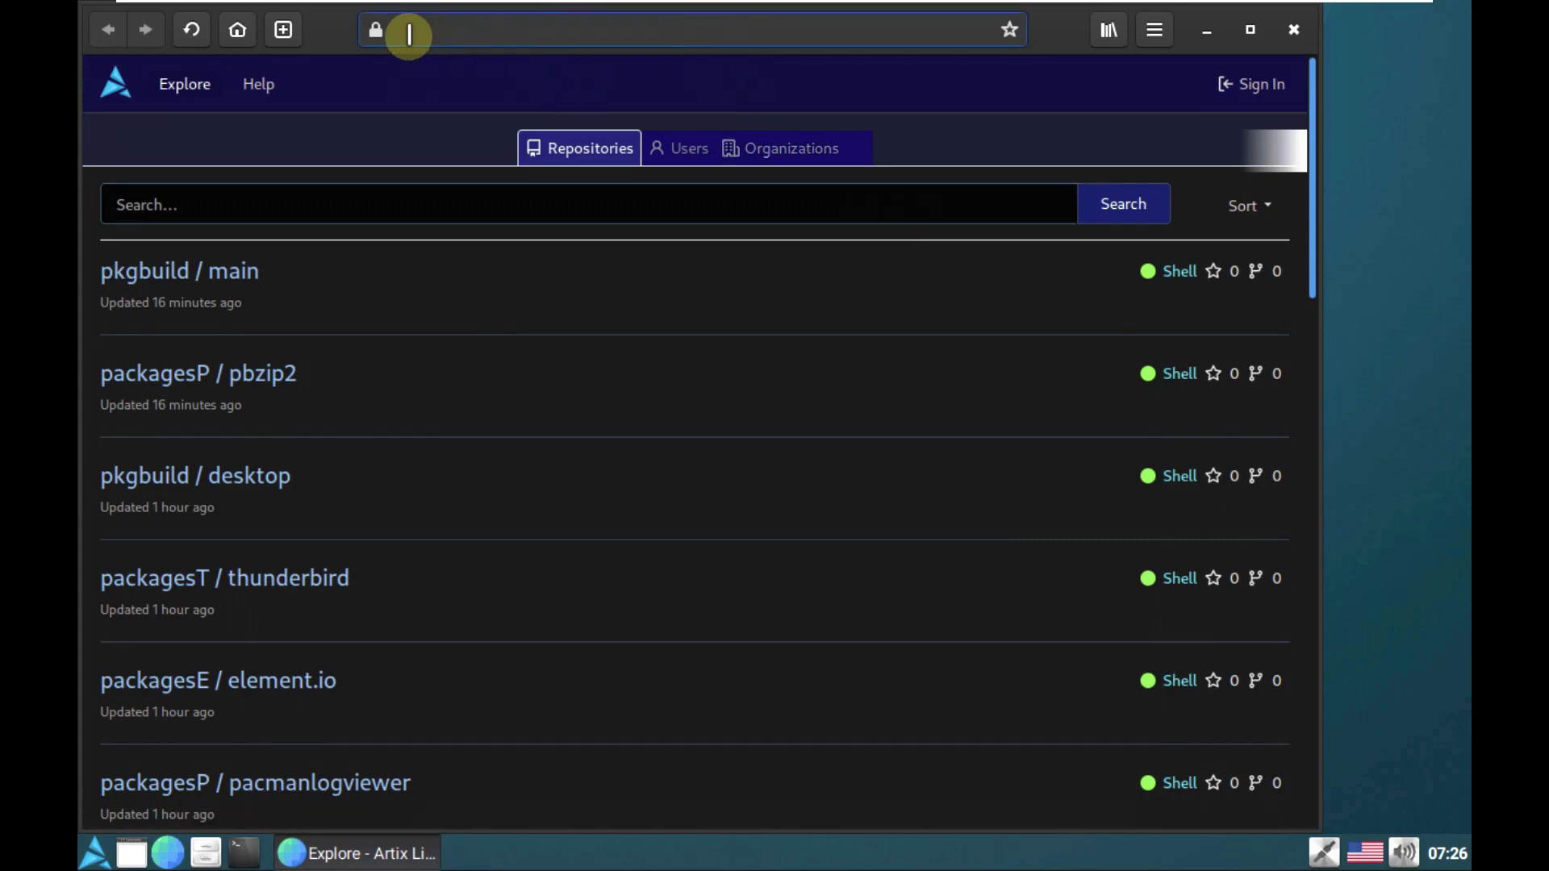
pyautogui.click(113, 88)
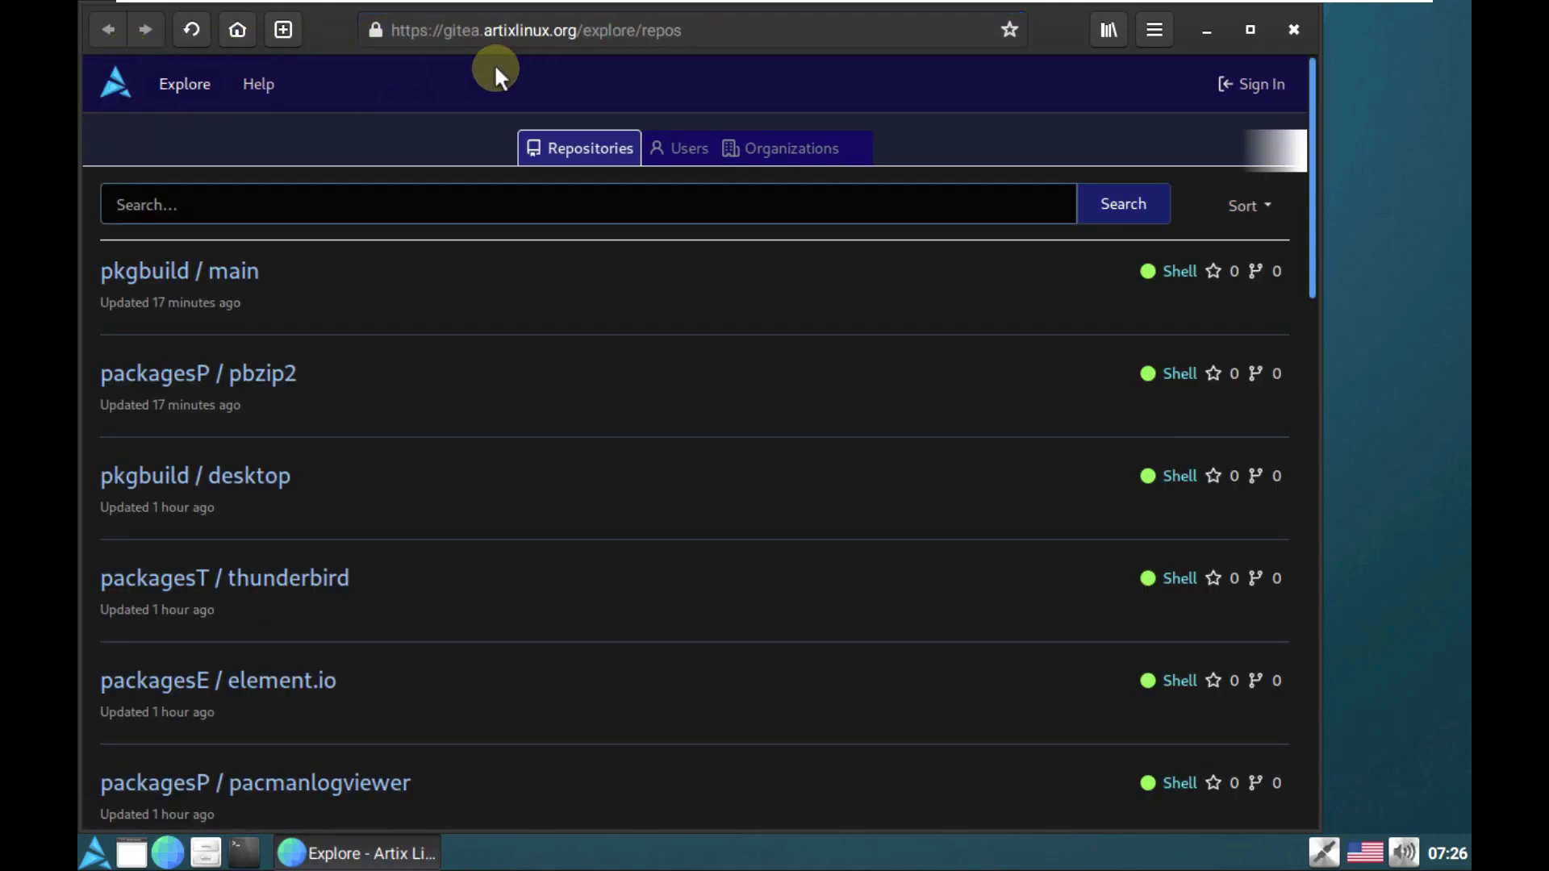
# Trim the address down to 'artixlinux' and search it with DuckDuckGo
pyautogui.moveTo(585, 32); pyautogui.dragTo(684, 41)
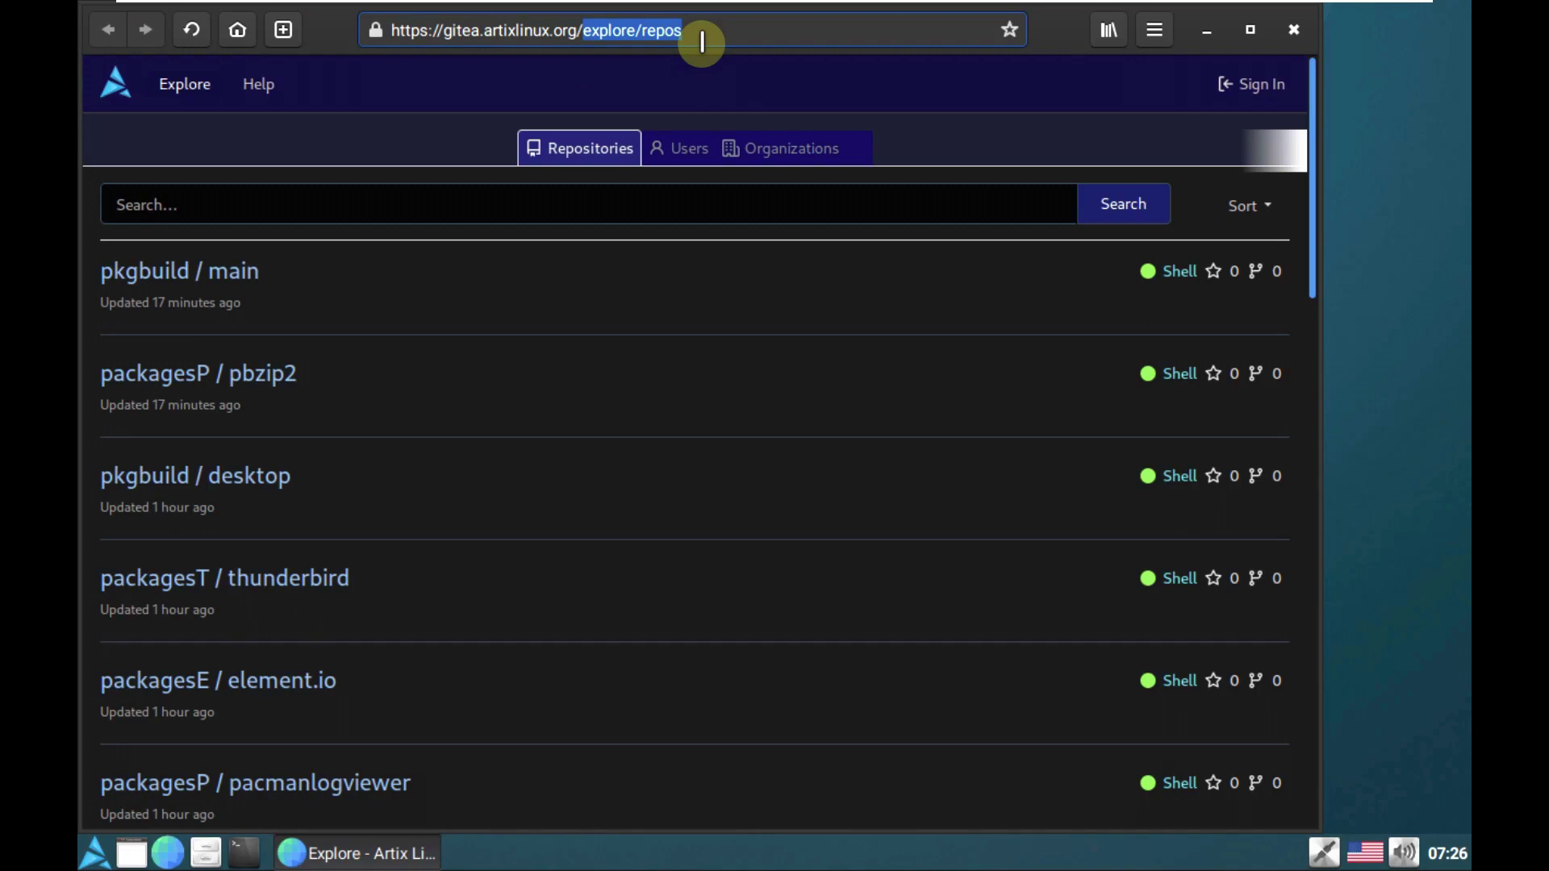
pyautogui.press('BackSpace')
pyautogui.moveTo(483, 32); pyautogui.dragTo(378, 36)
pyautogui.press('BackSpace')
pyautogui.moveTo(491, 33); pyautogui.dragTo(457, 32)
pyautogui.press('BackSpace')
pyautogui.press('Return')
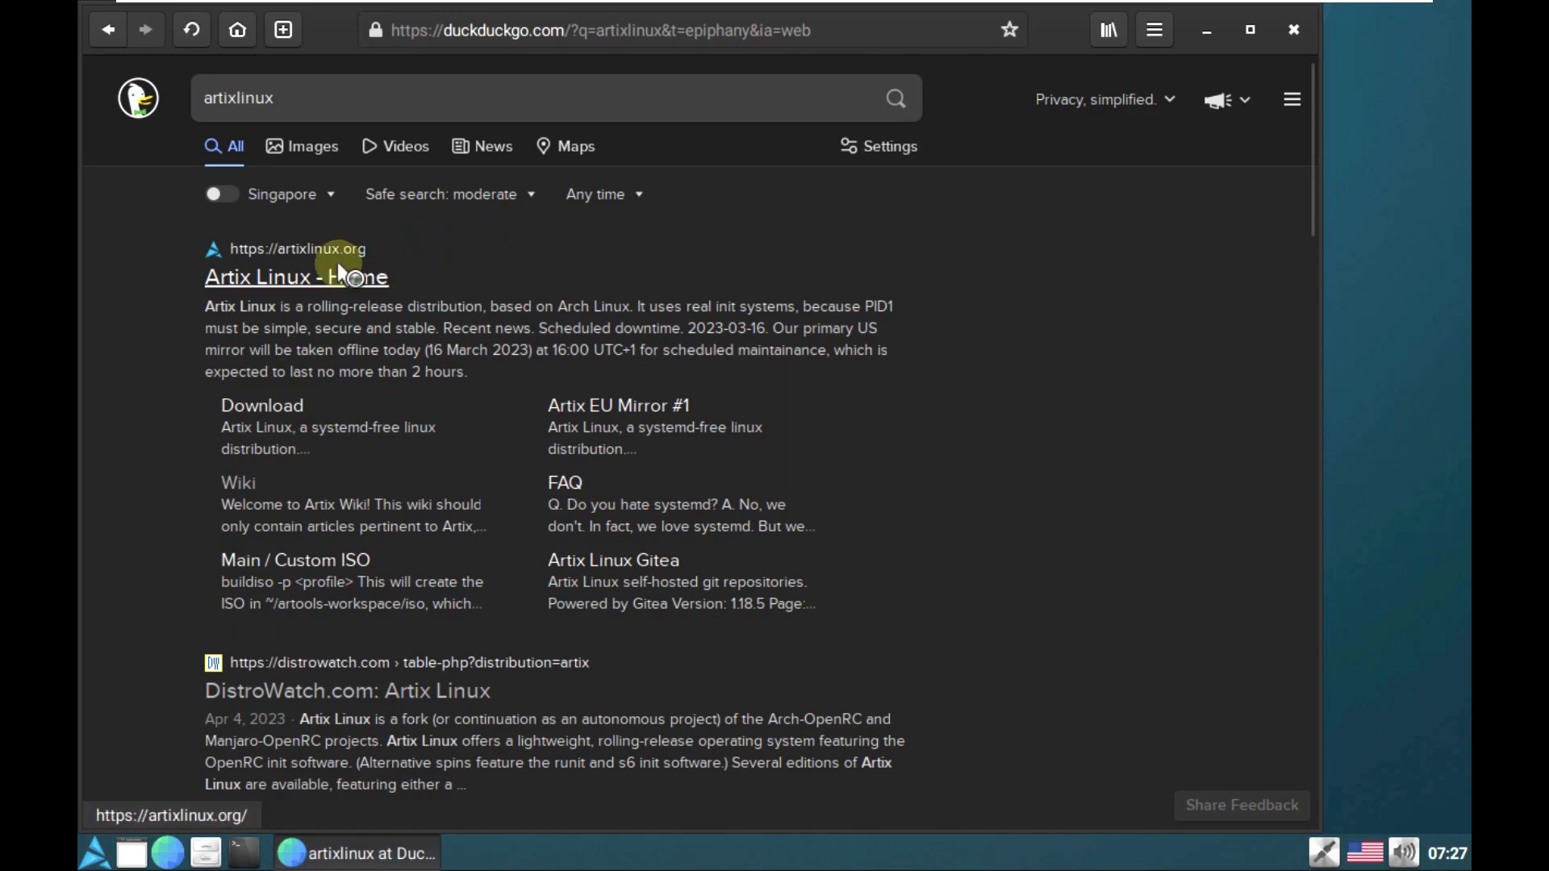
# Open the 'Artix Linux - Home' result and scroll through the artixlinux.org home page
pyautogui.click(318, 281)
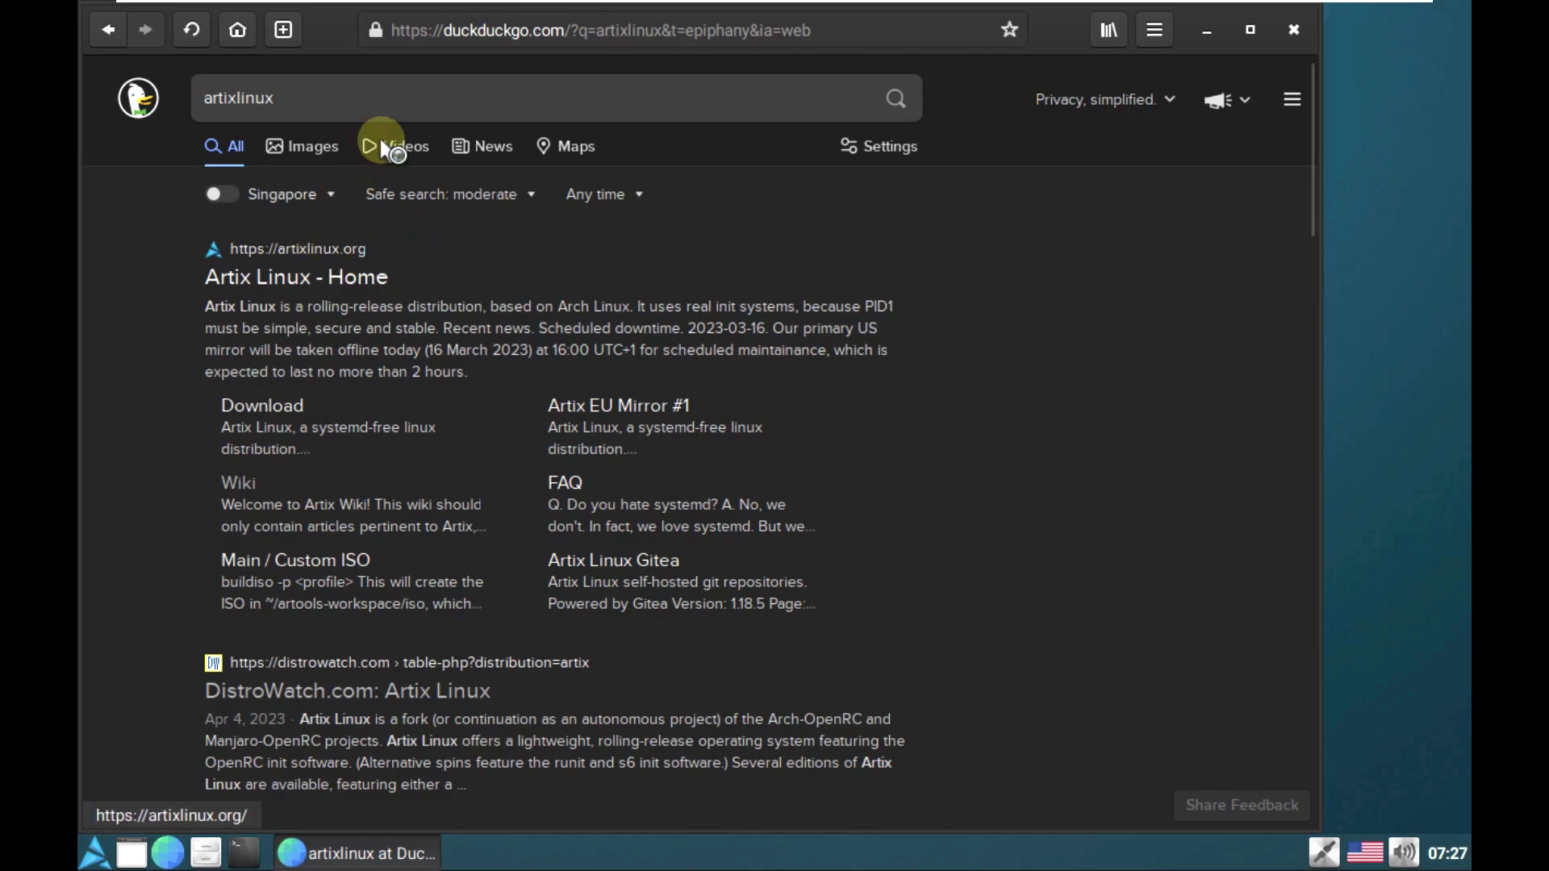
pyautogui.click(265, 278)
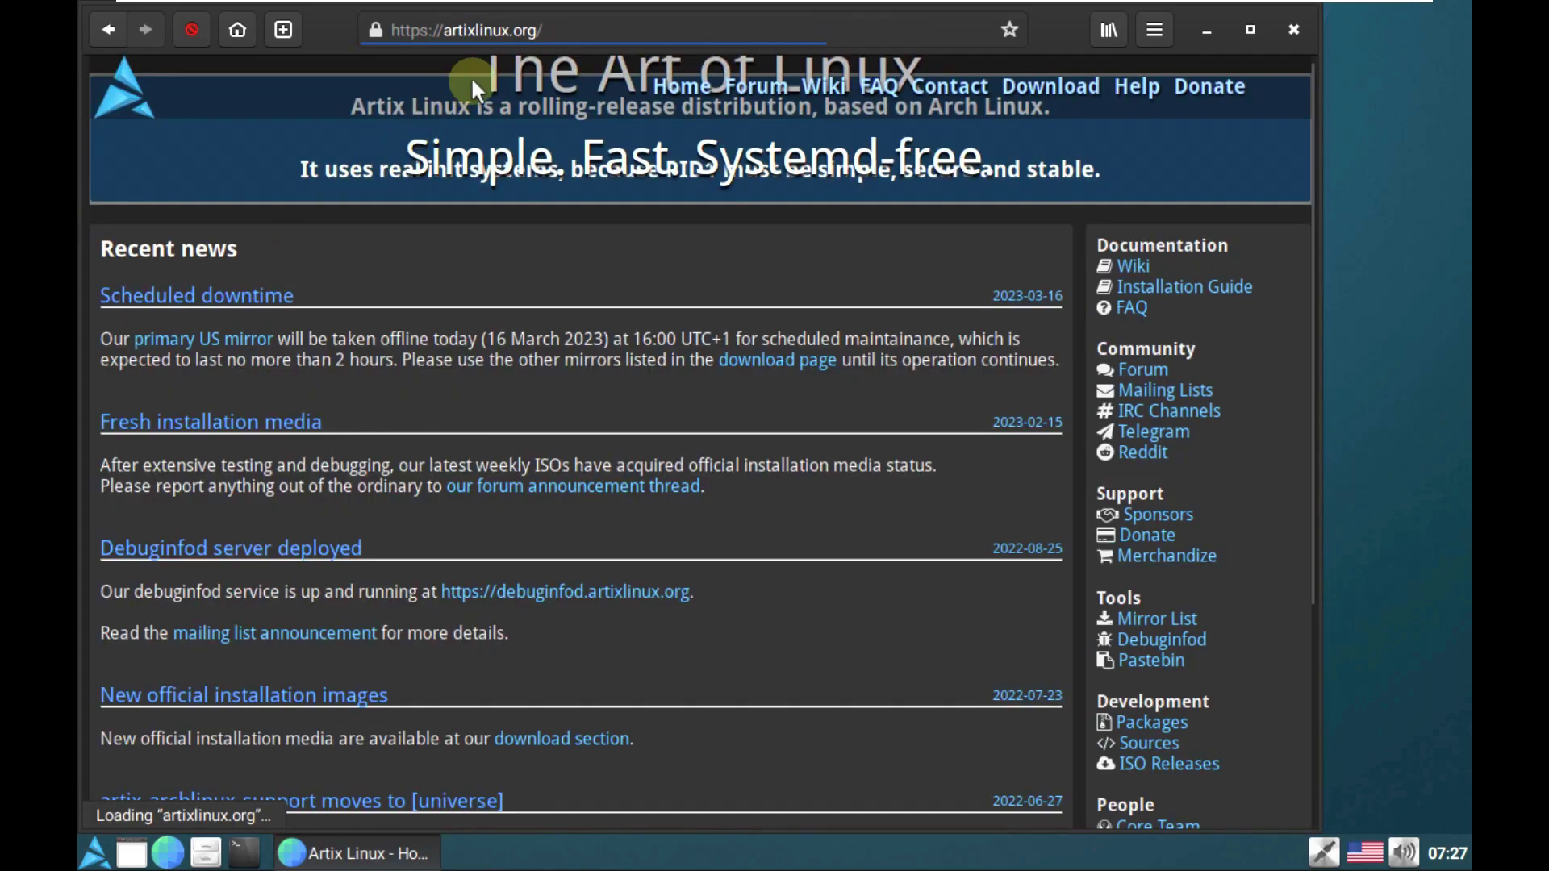
pyautogui.moveTo(542, 29); pyautogui.dragTo(390, 29)
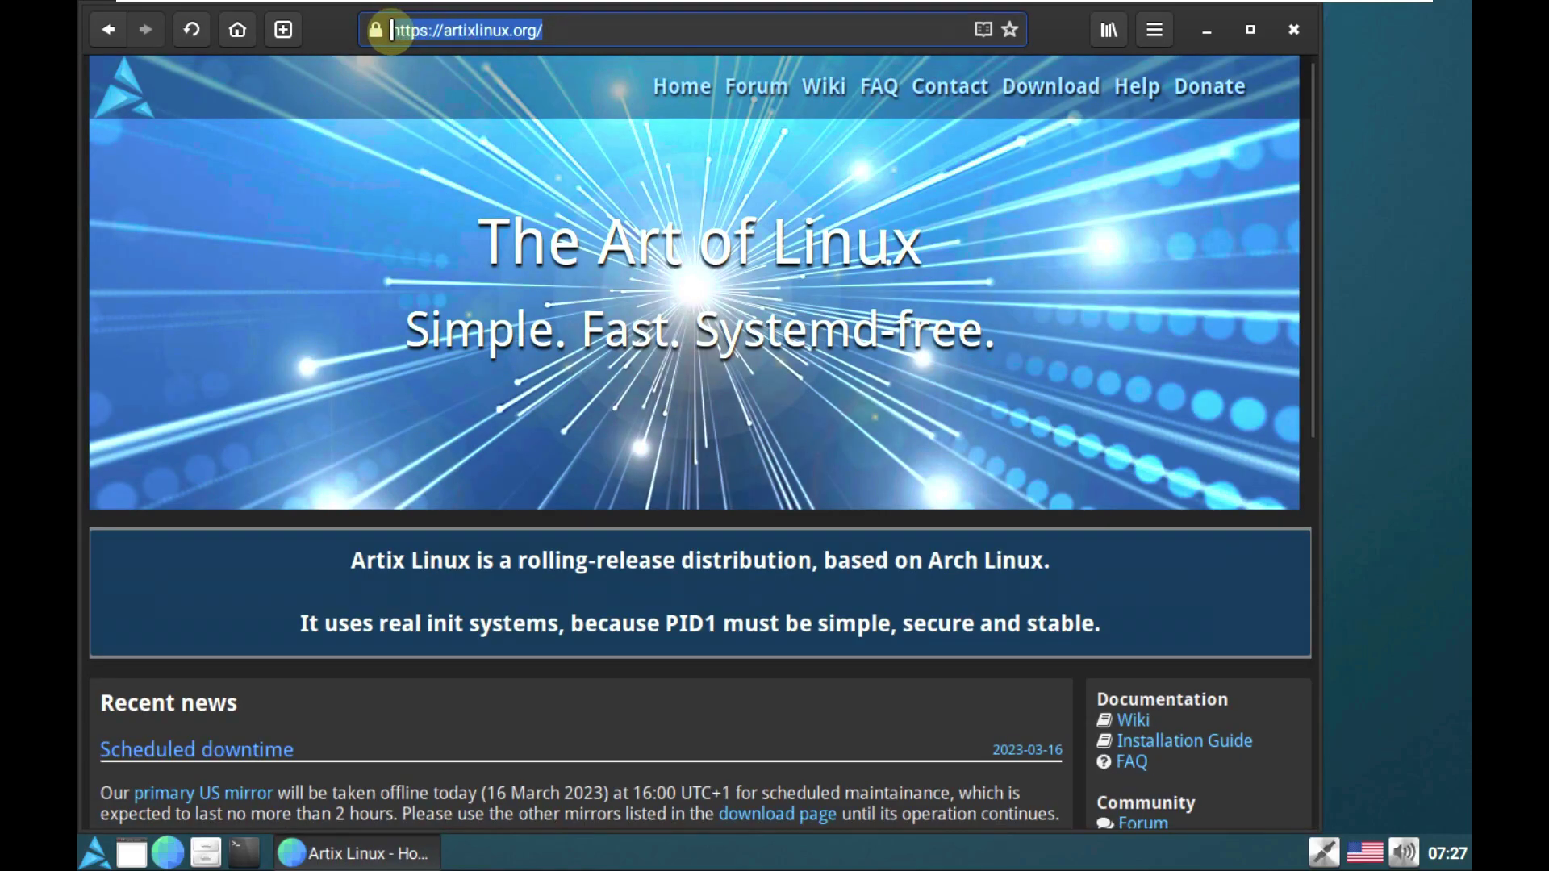
pyautogui.scroll(-5, 925, 573)
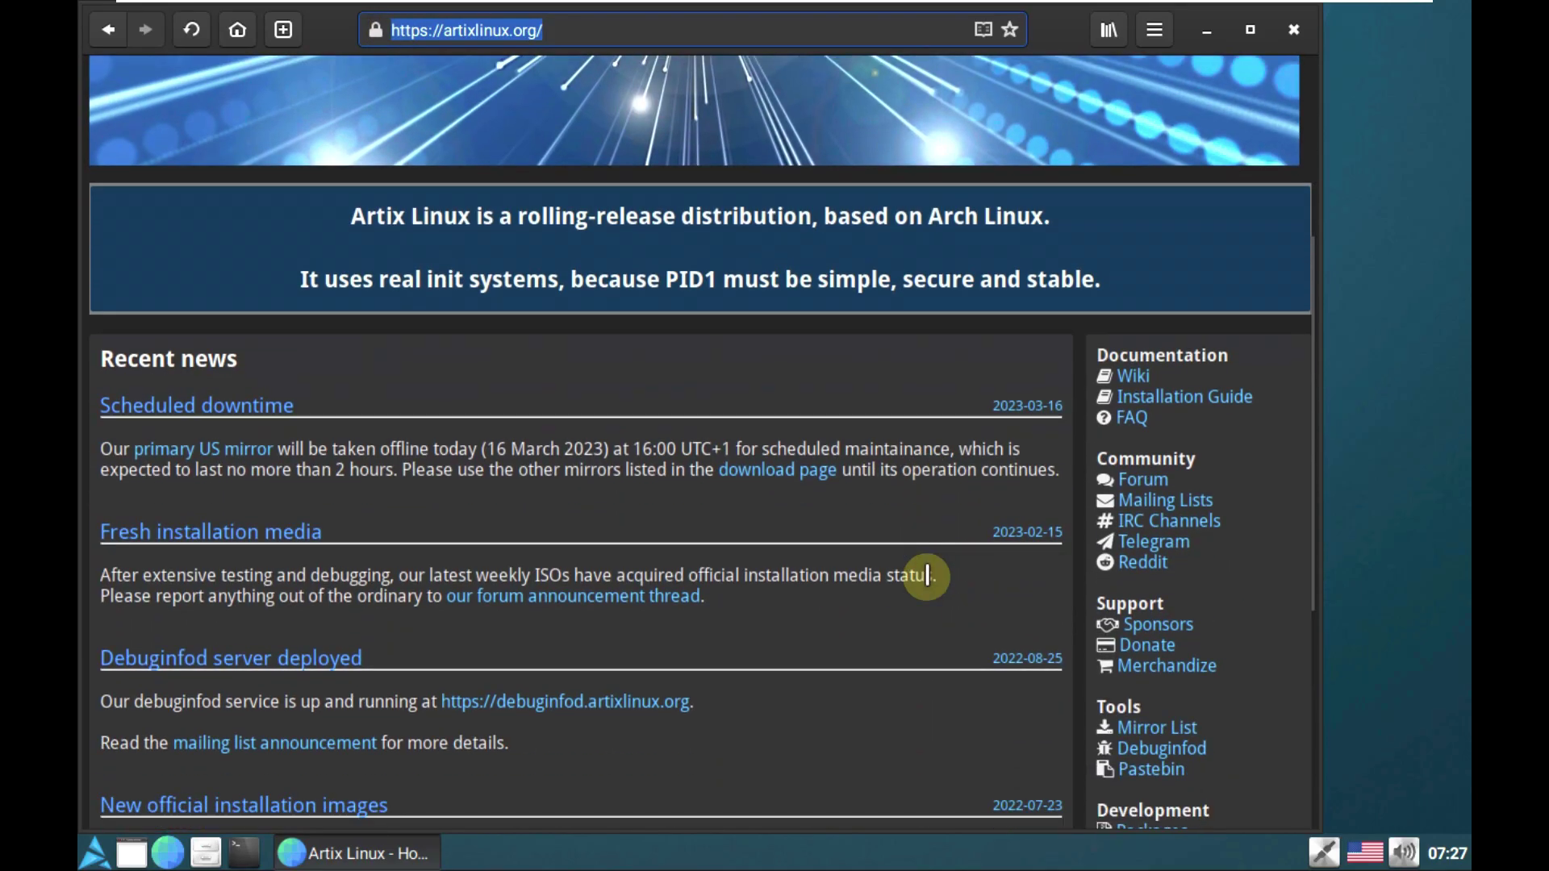
pyautogui.scroll(-6, 631, 540)
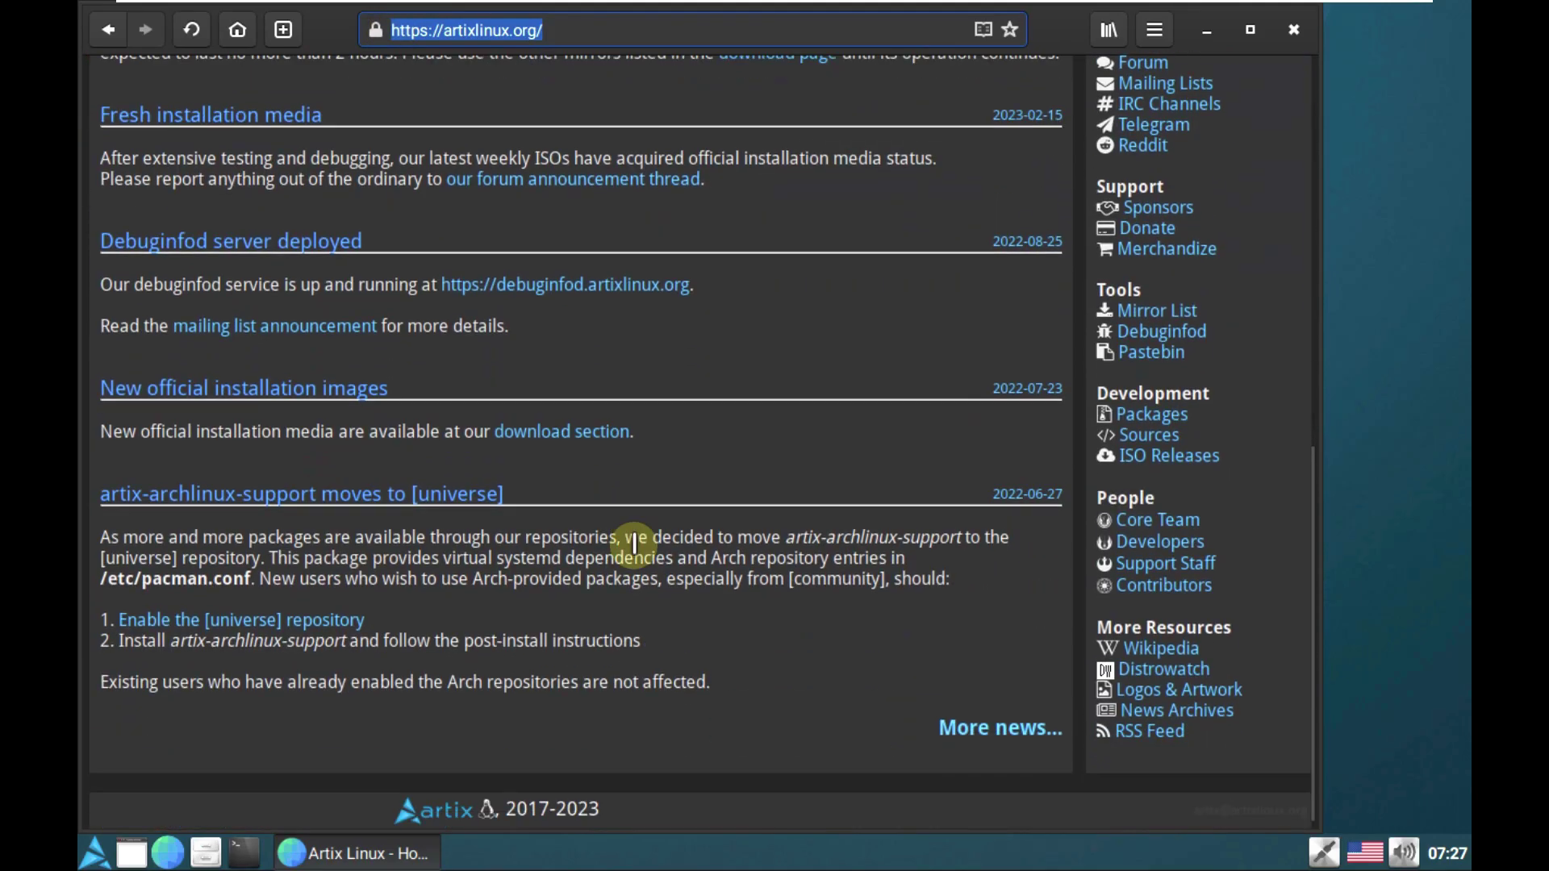
pyautogui.scroll(10, 632, 540)
pyautogui.scroll(1, 632, 541)
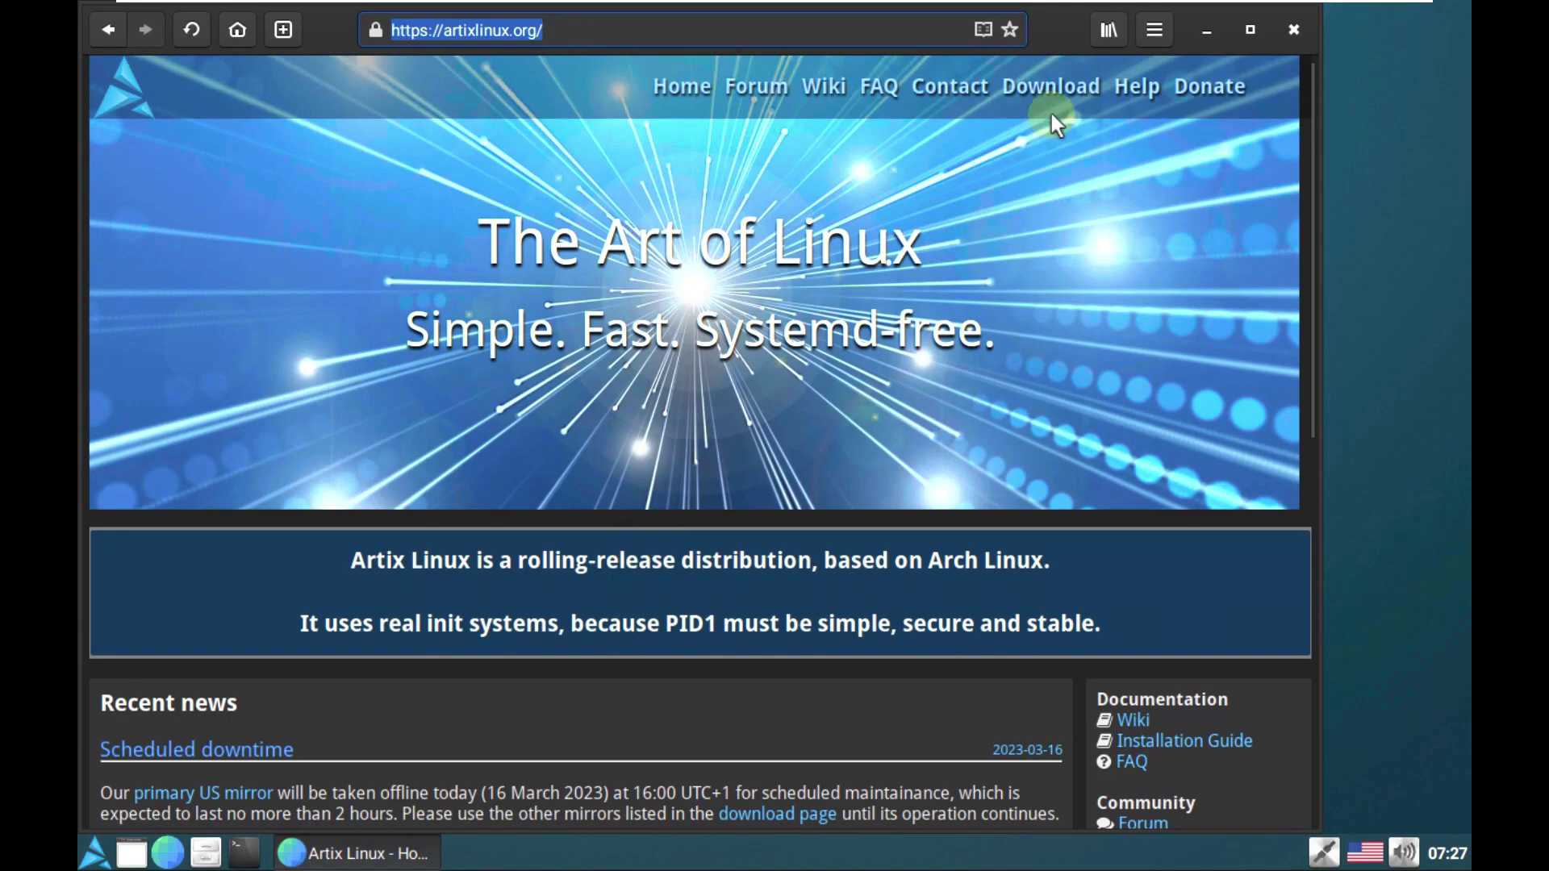
# Open the Download page and drag the browser window aside to uncover the desktop icons
pyautogui.click(1066, 85)
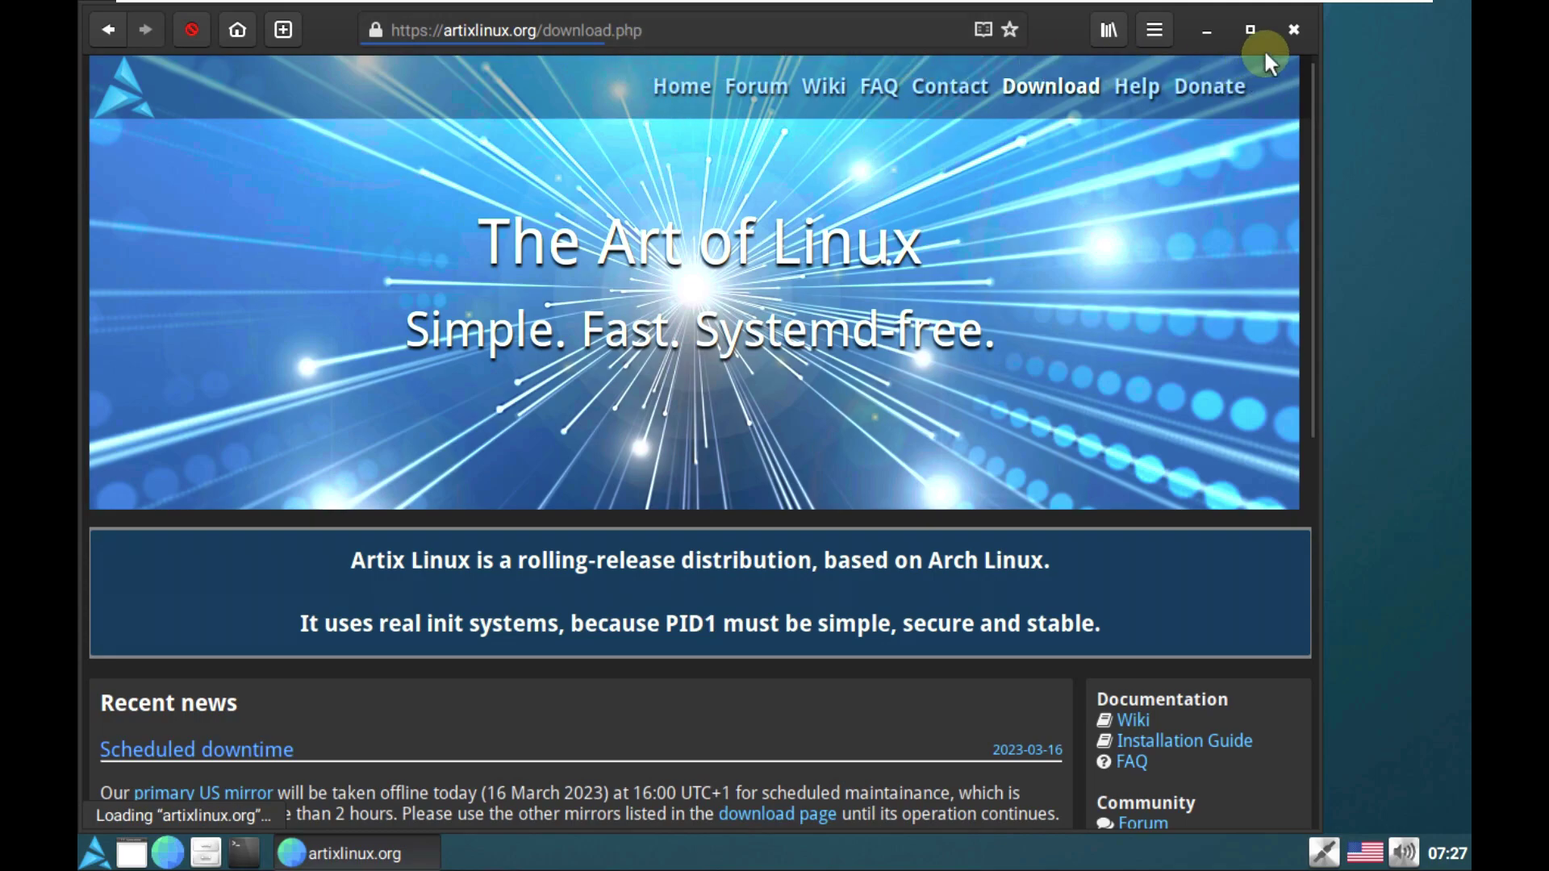
pyautogui.moveTo(1229, 60); pyautogui.dragTo(756, 351)
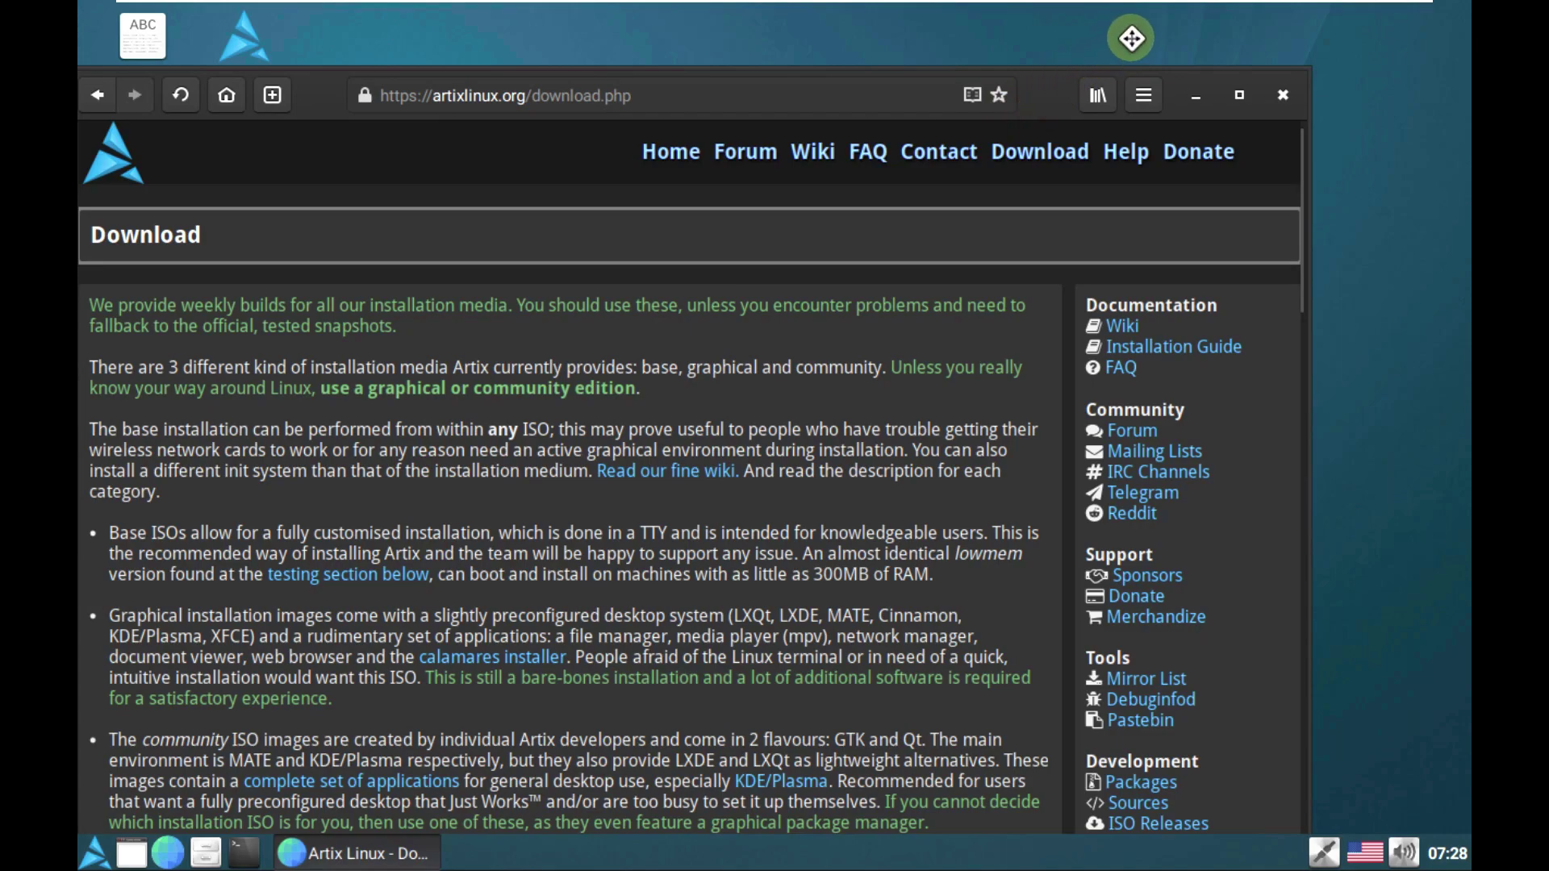
pyautogui.moveTo(1132, 38); pyautogui.dragTo(1133, 37)
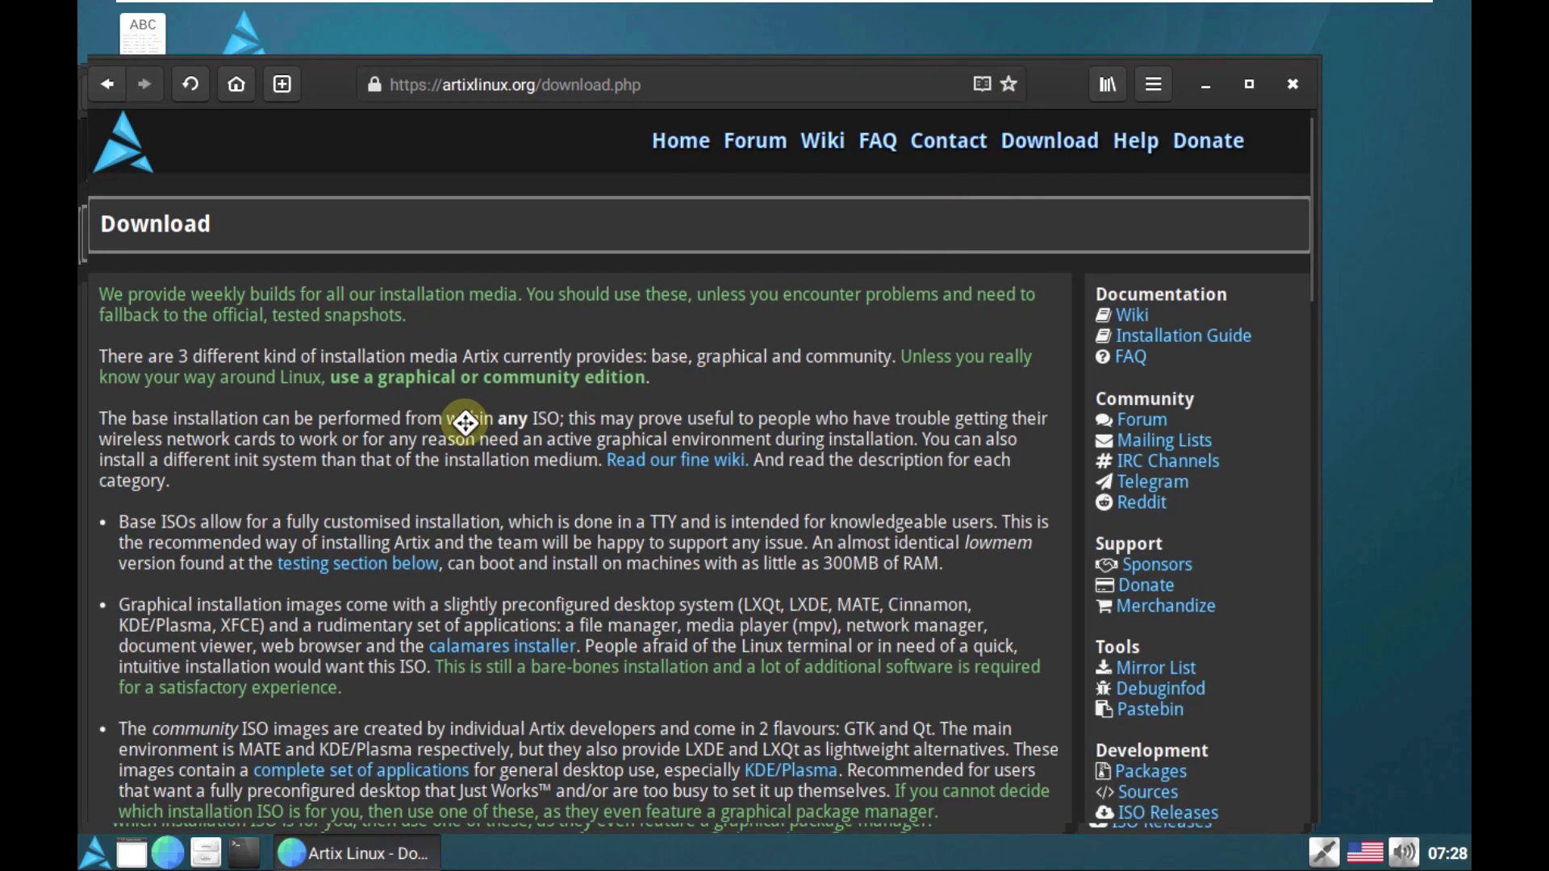
pyautogui.moveTo(465, 421); pyautogui.dragTo(559, 850)
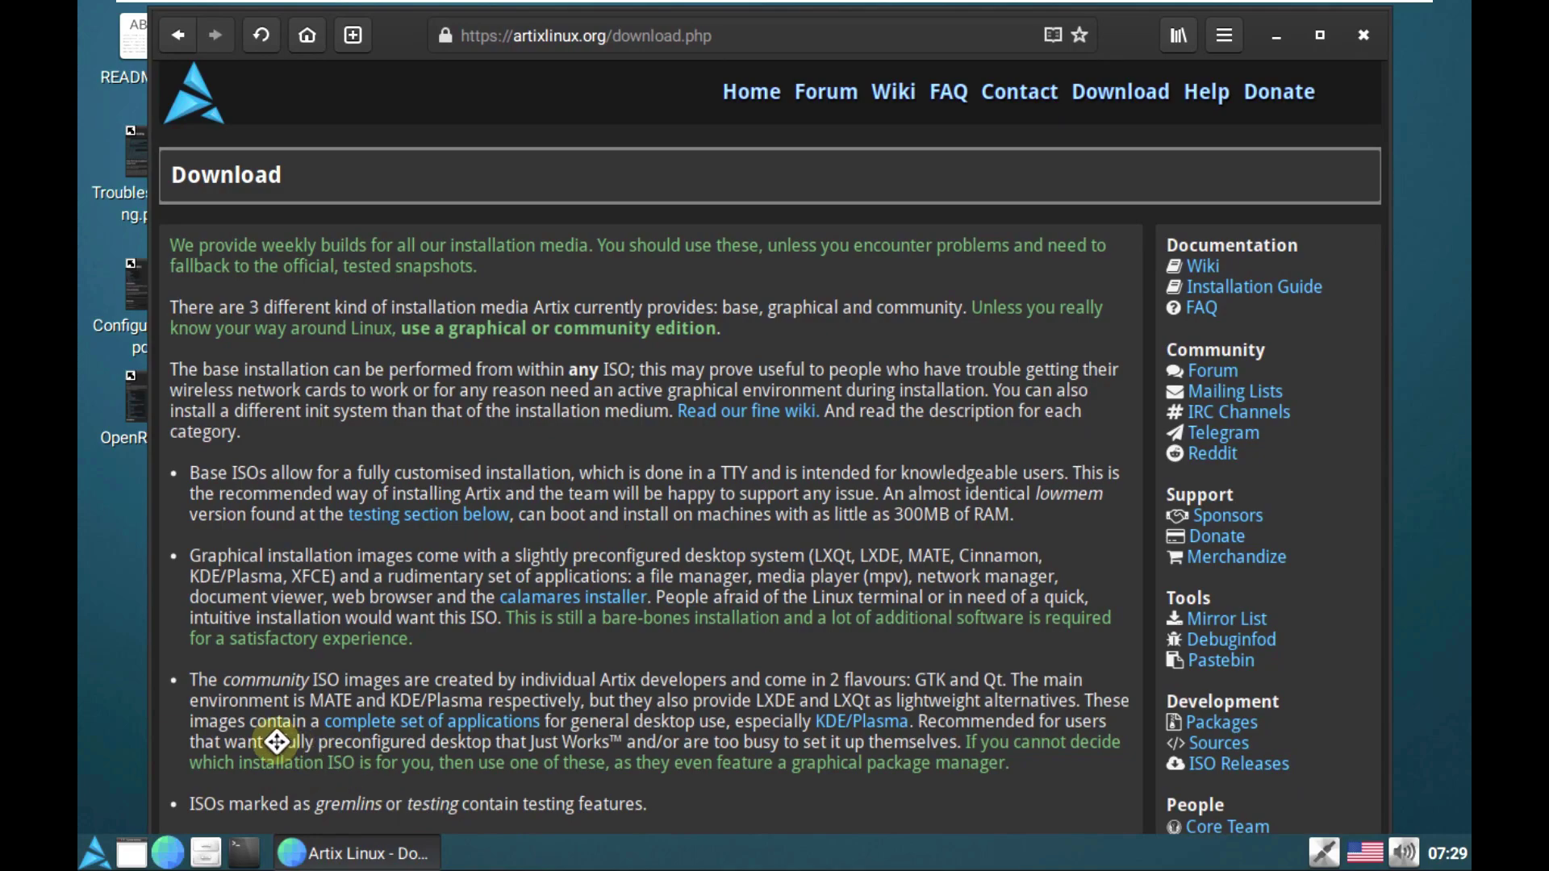
pyautogui.moveTo(276, 741); pyautogui.dragTo(109, 457)
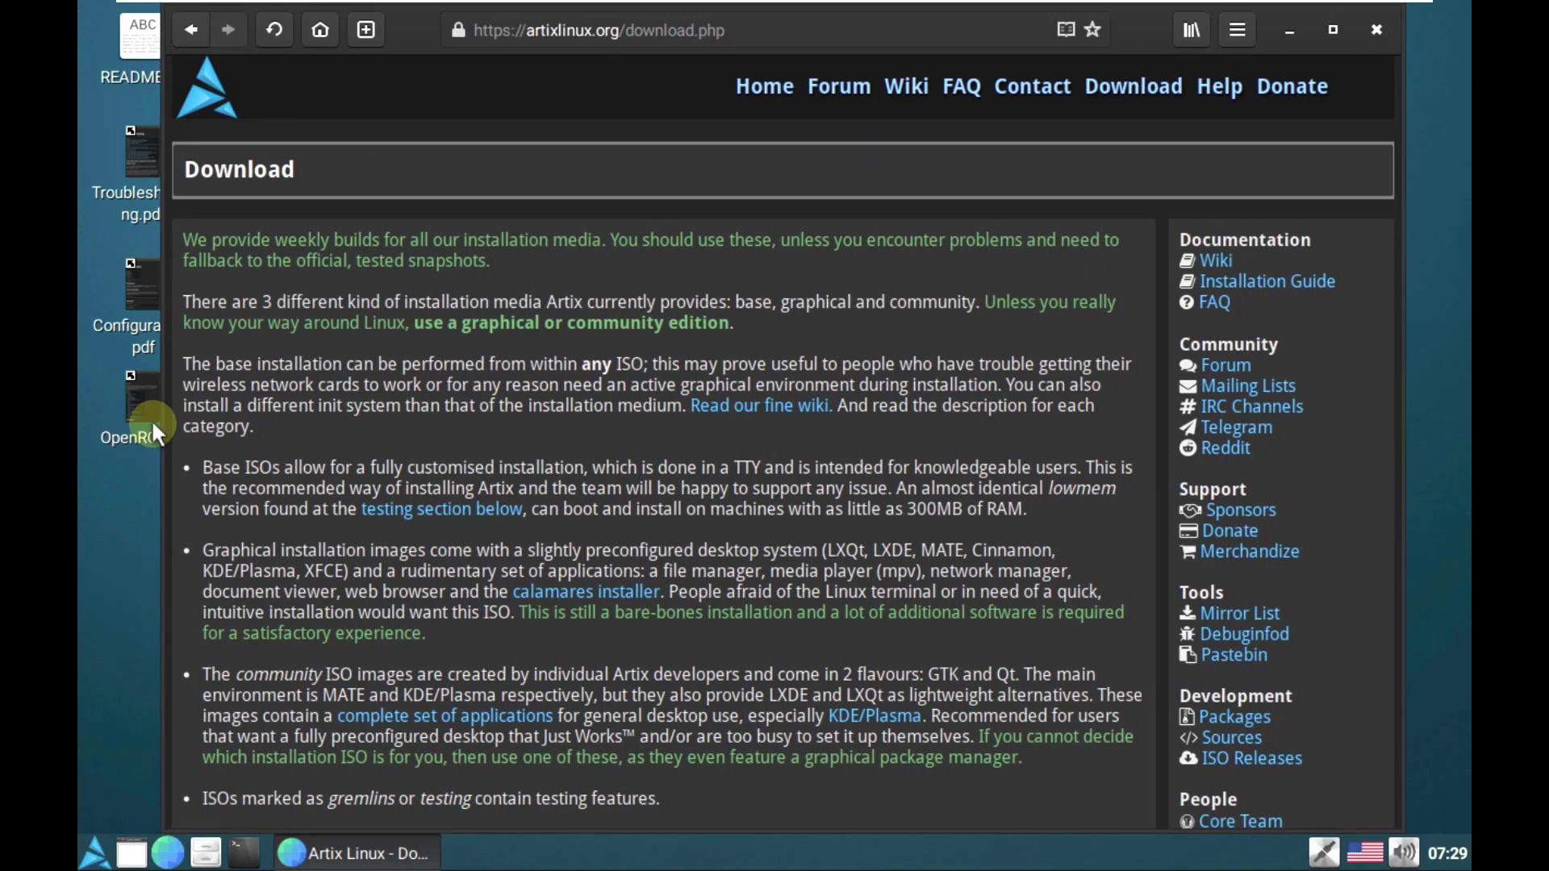
pyautogui.rightClick(127, 541)
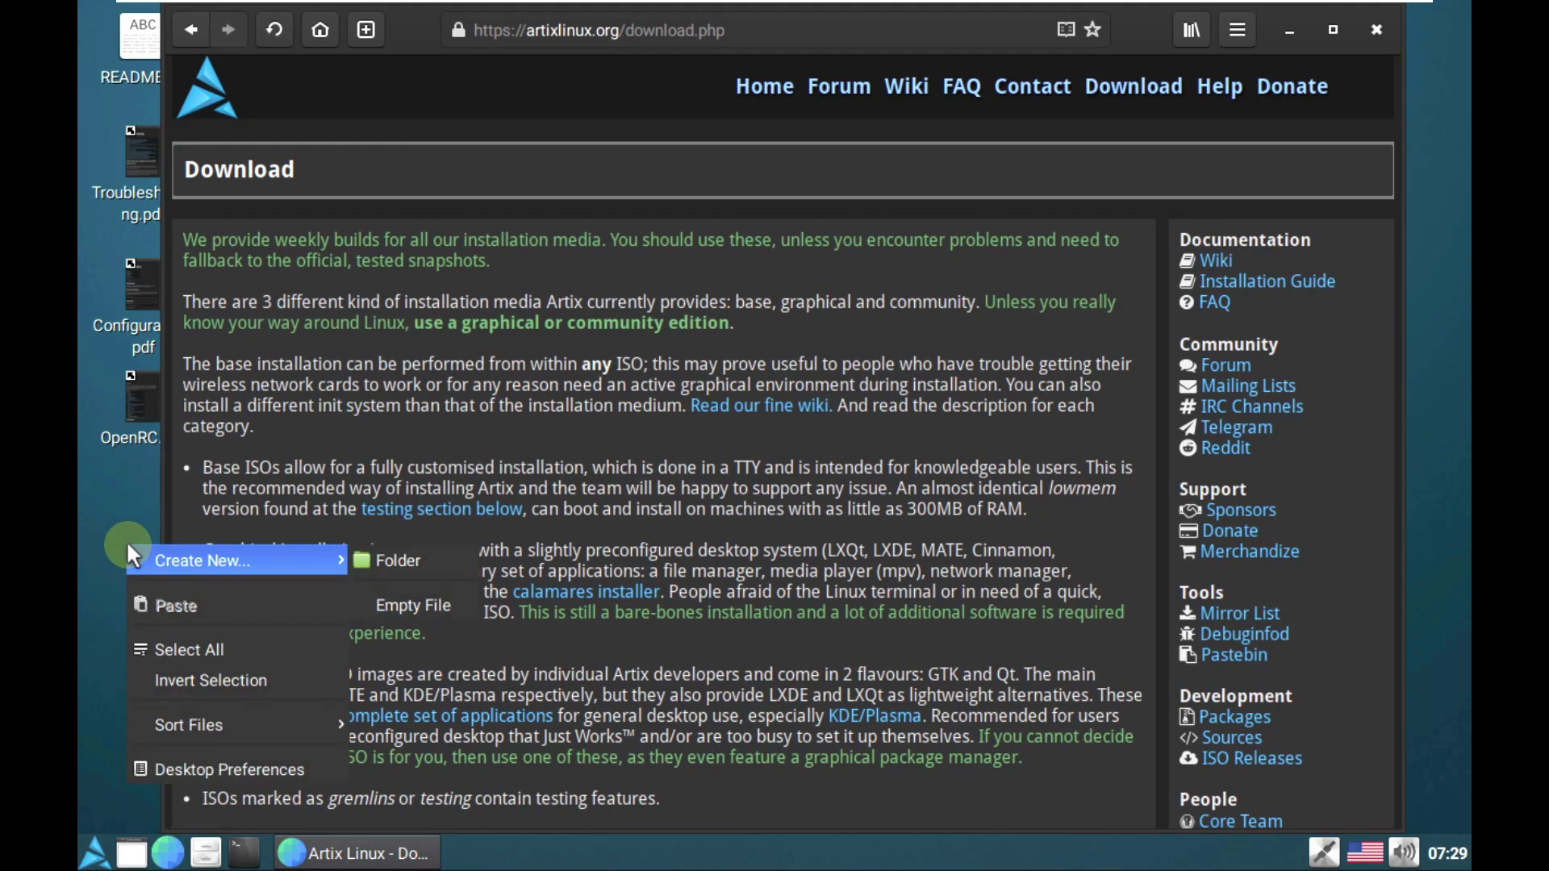
pyautogui.click(166, 770)
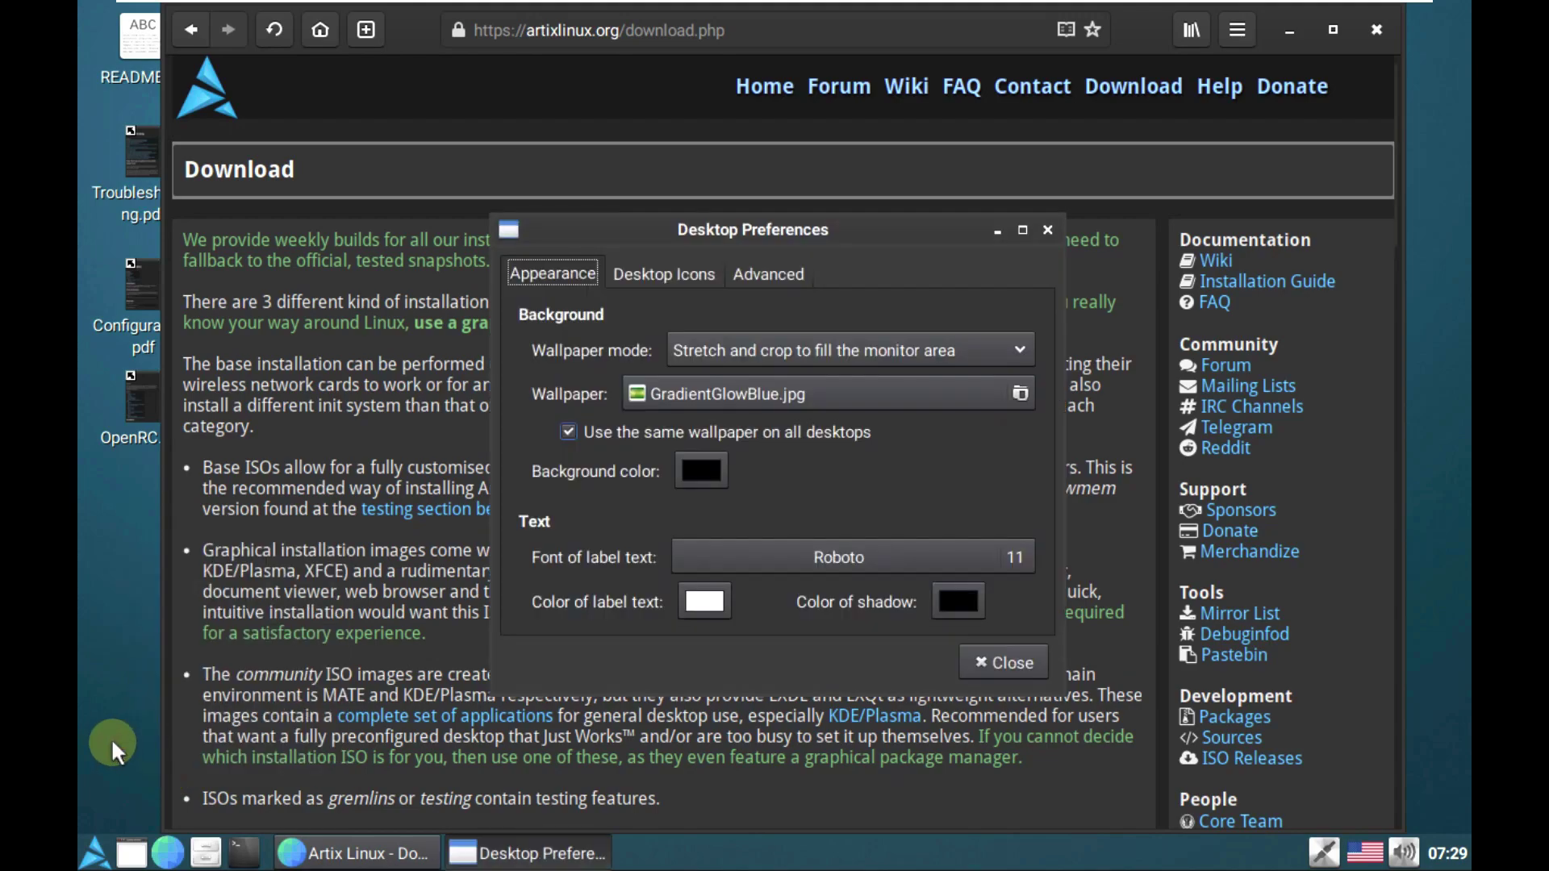
pyautogui.click(680, 275)
pyautogui.click(743, 278)
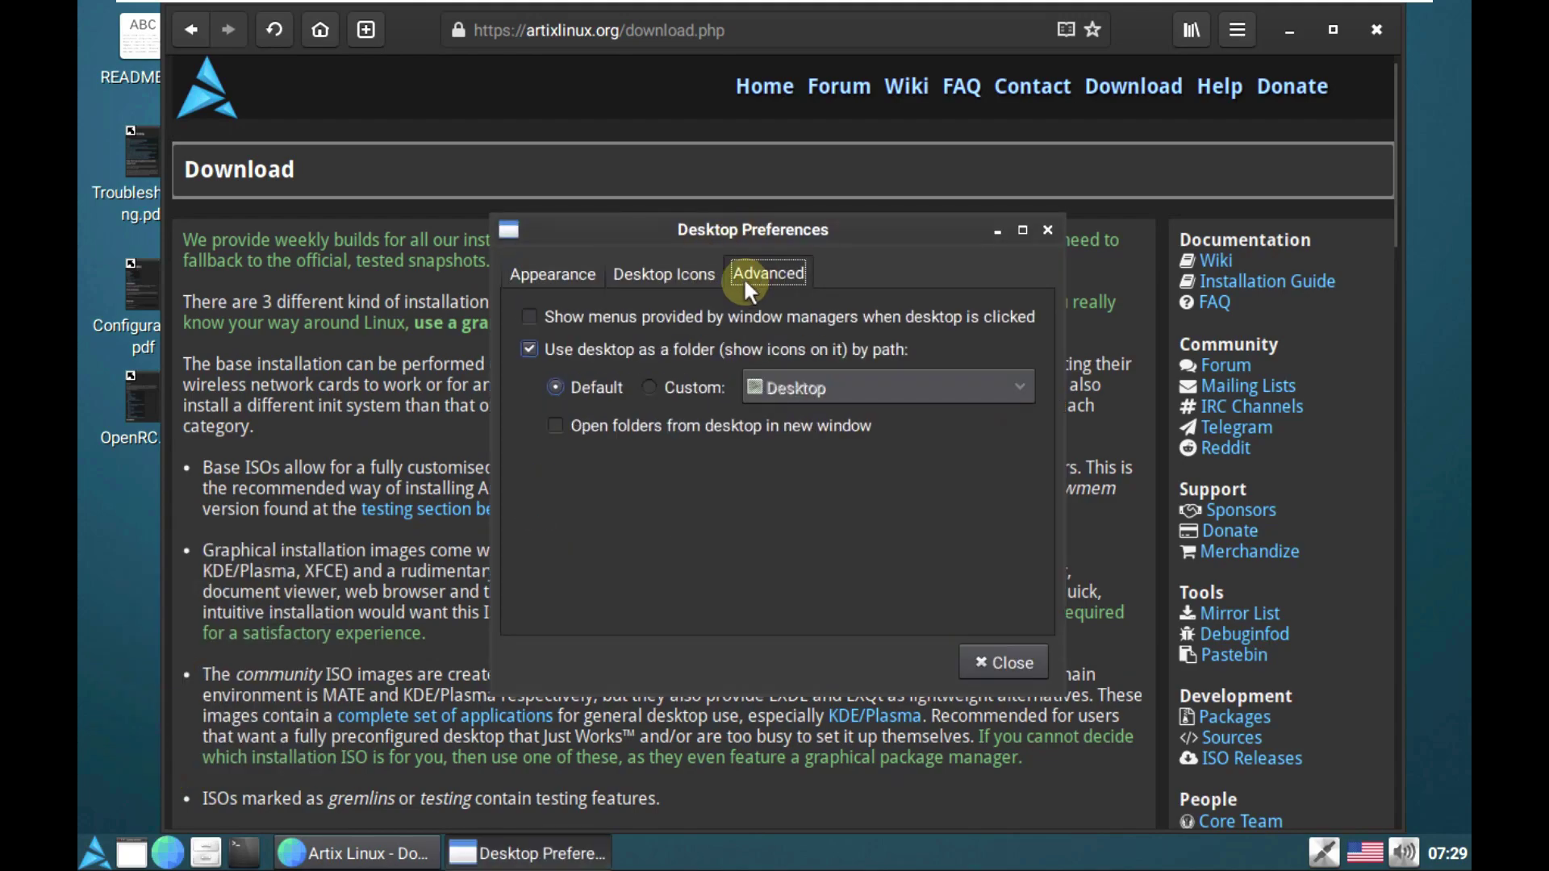
pyautogui.click(561, 272)
pyautogui.click(801, 390)
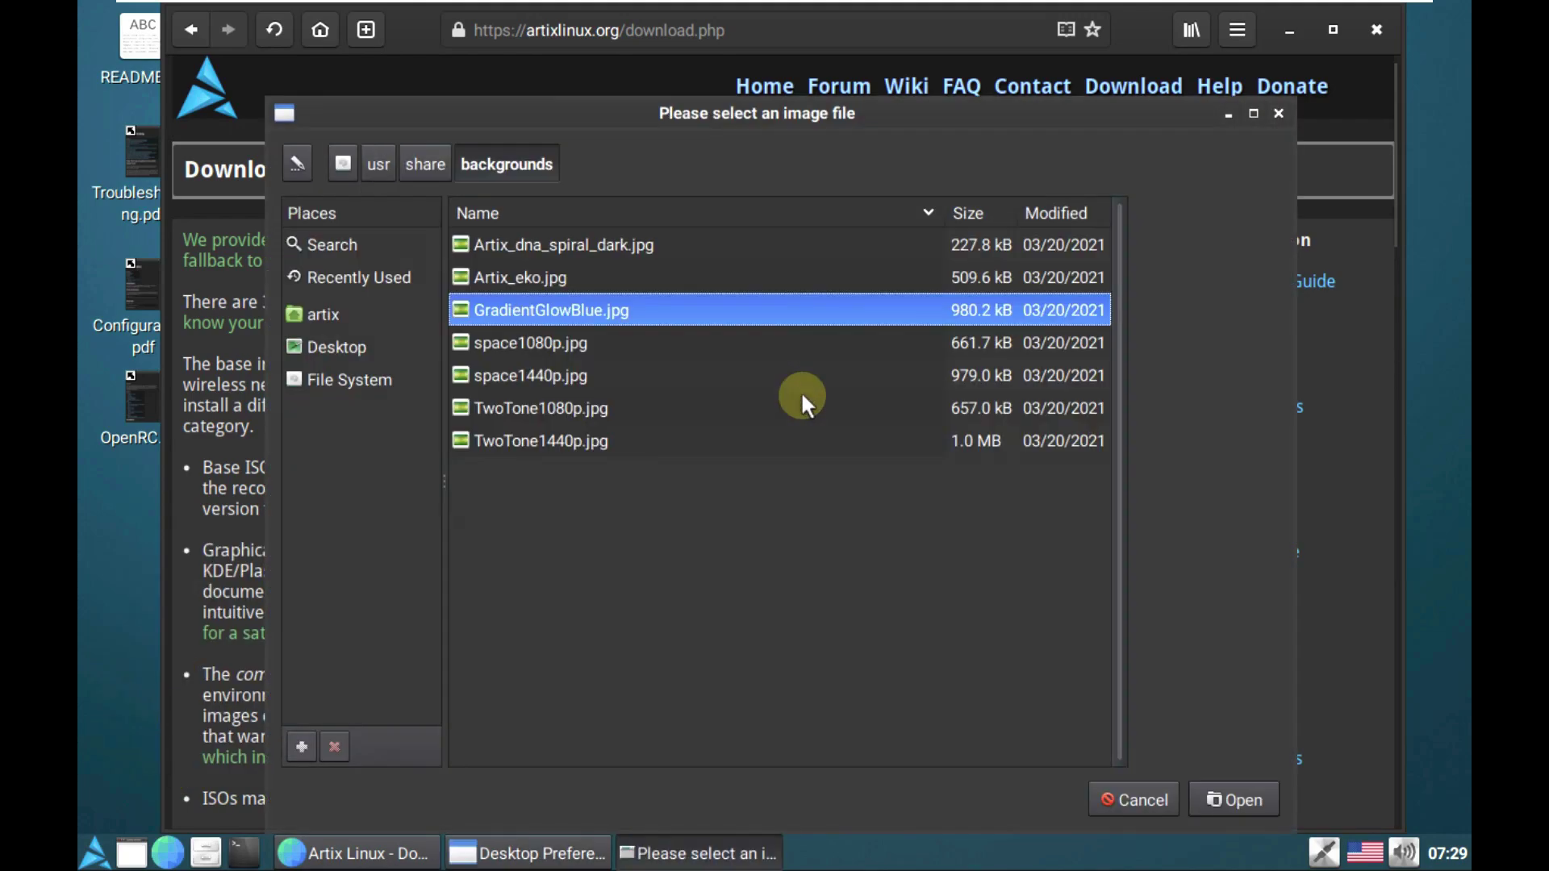
pyautogui.click(624, 288)
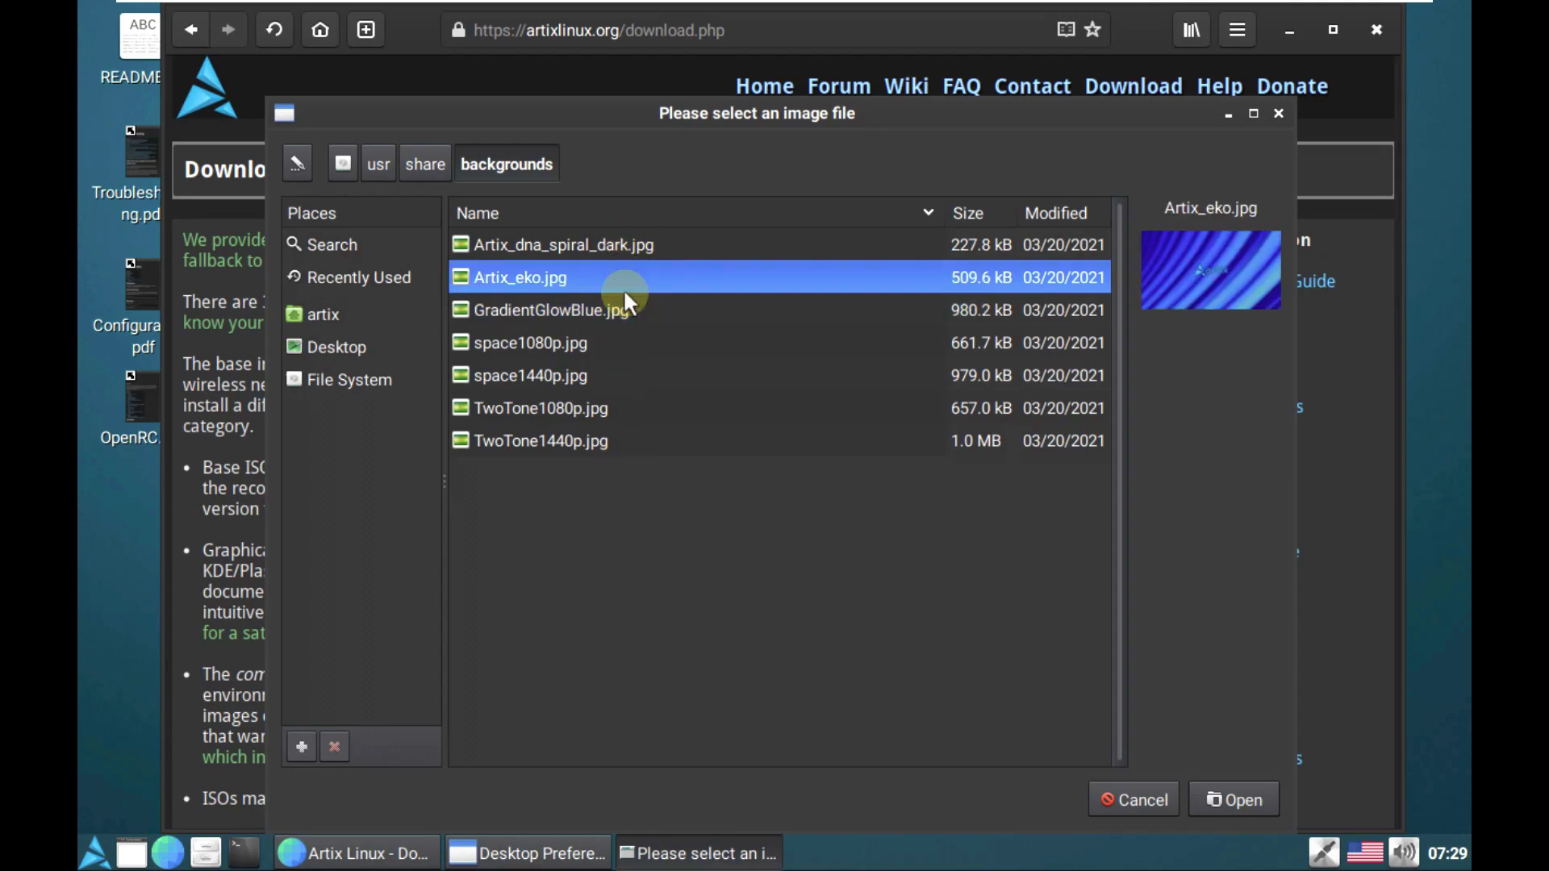
pyautogui.click(667, 246)
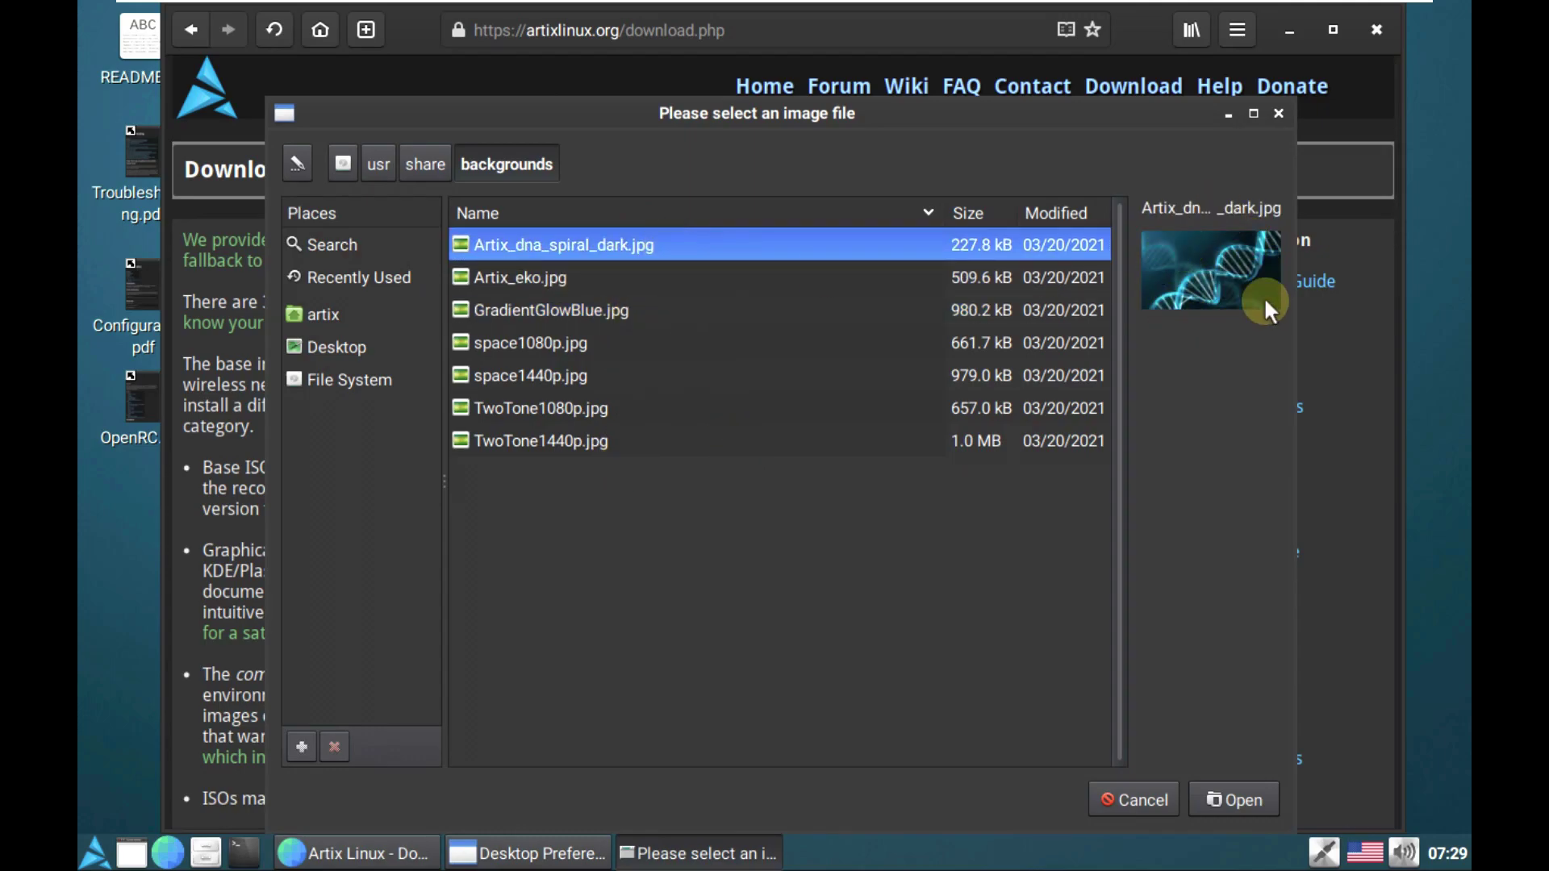
pyautogui.click(656, 442)
pyautogui.click(651, 404)
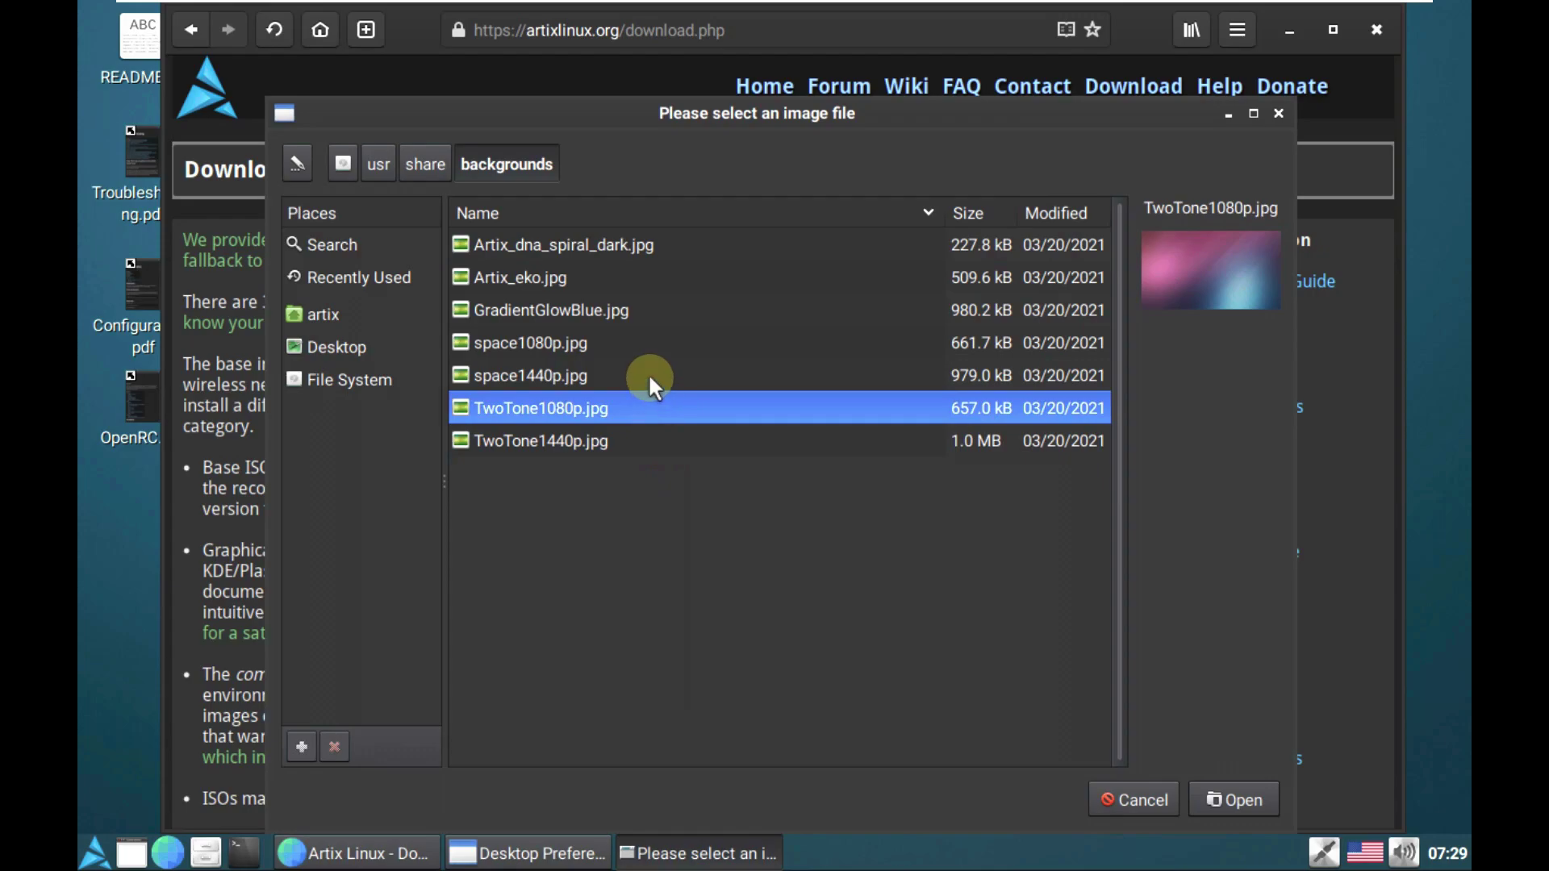
pyautogui.click(647, 363)
pyautogui.click(647, 341)
pyautogui.click(647, 312)
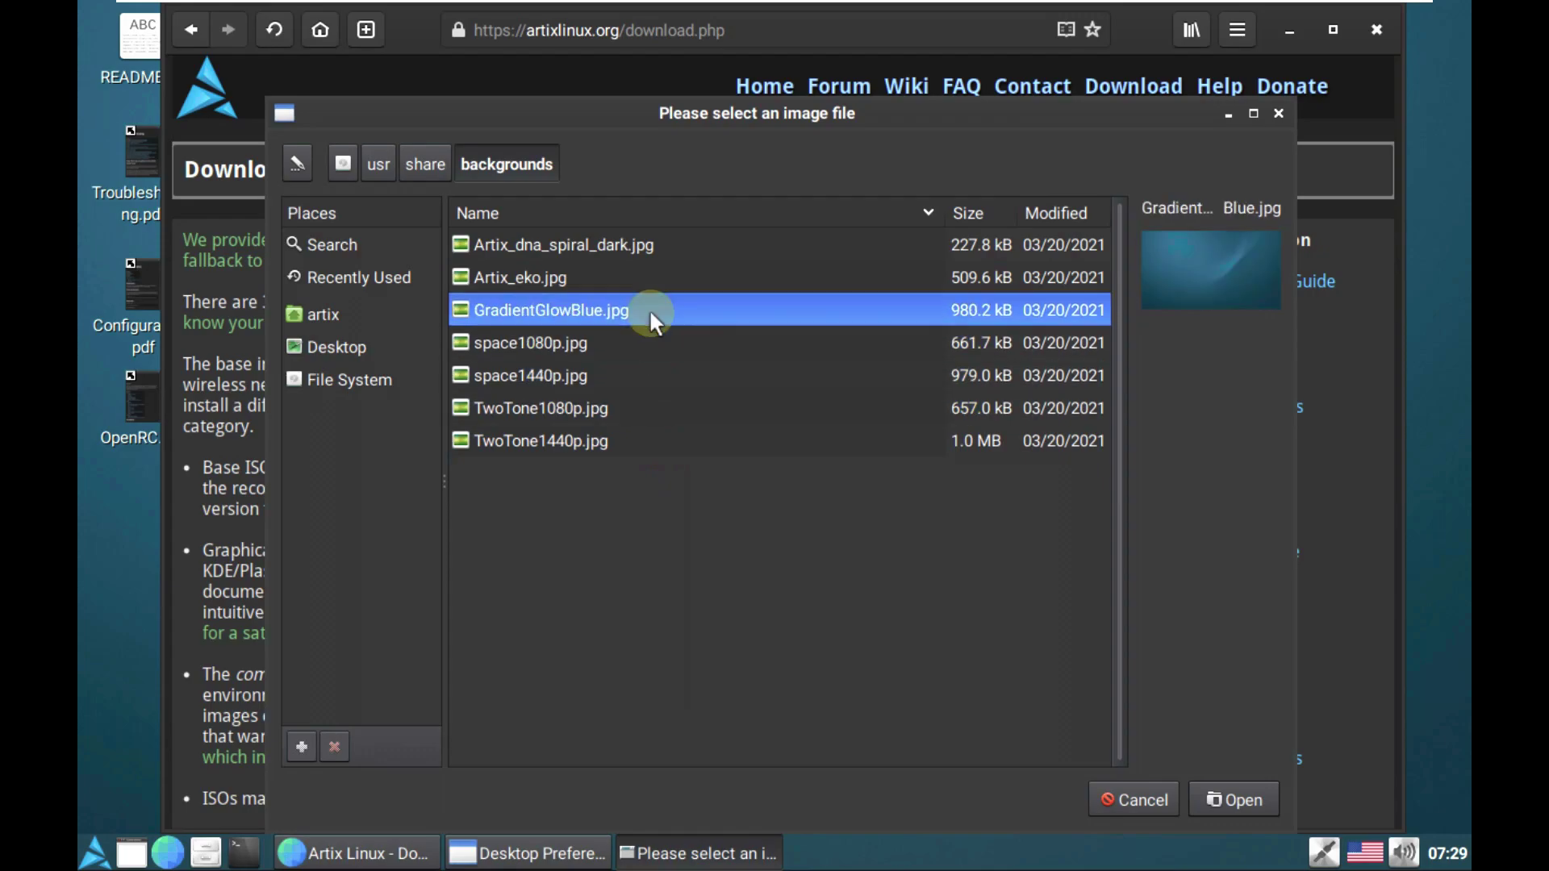
pyautogui.click(647, 276)
pyautogui.click(646, 252)
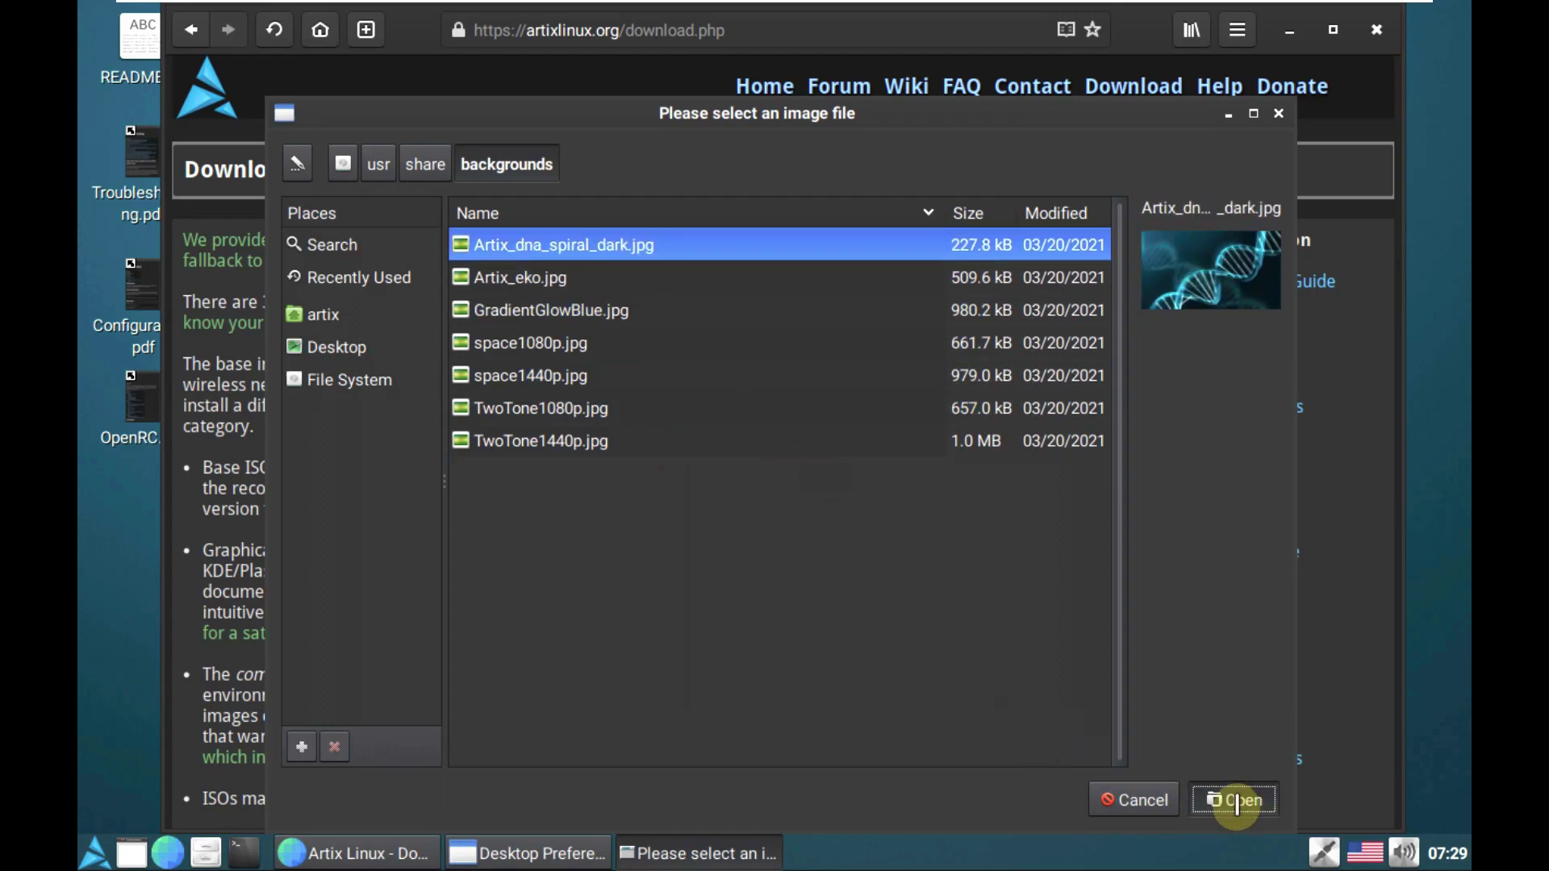
pyautogui.click(1236, 801)
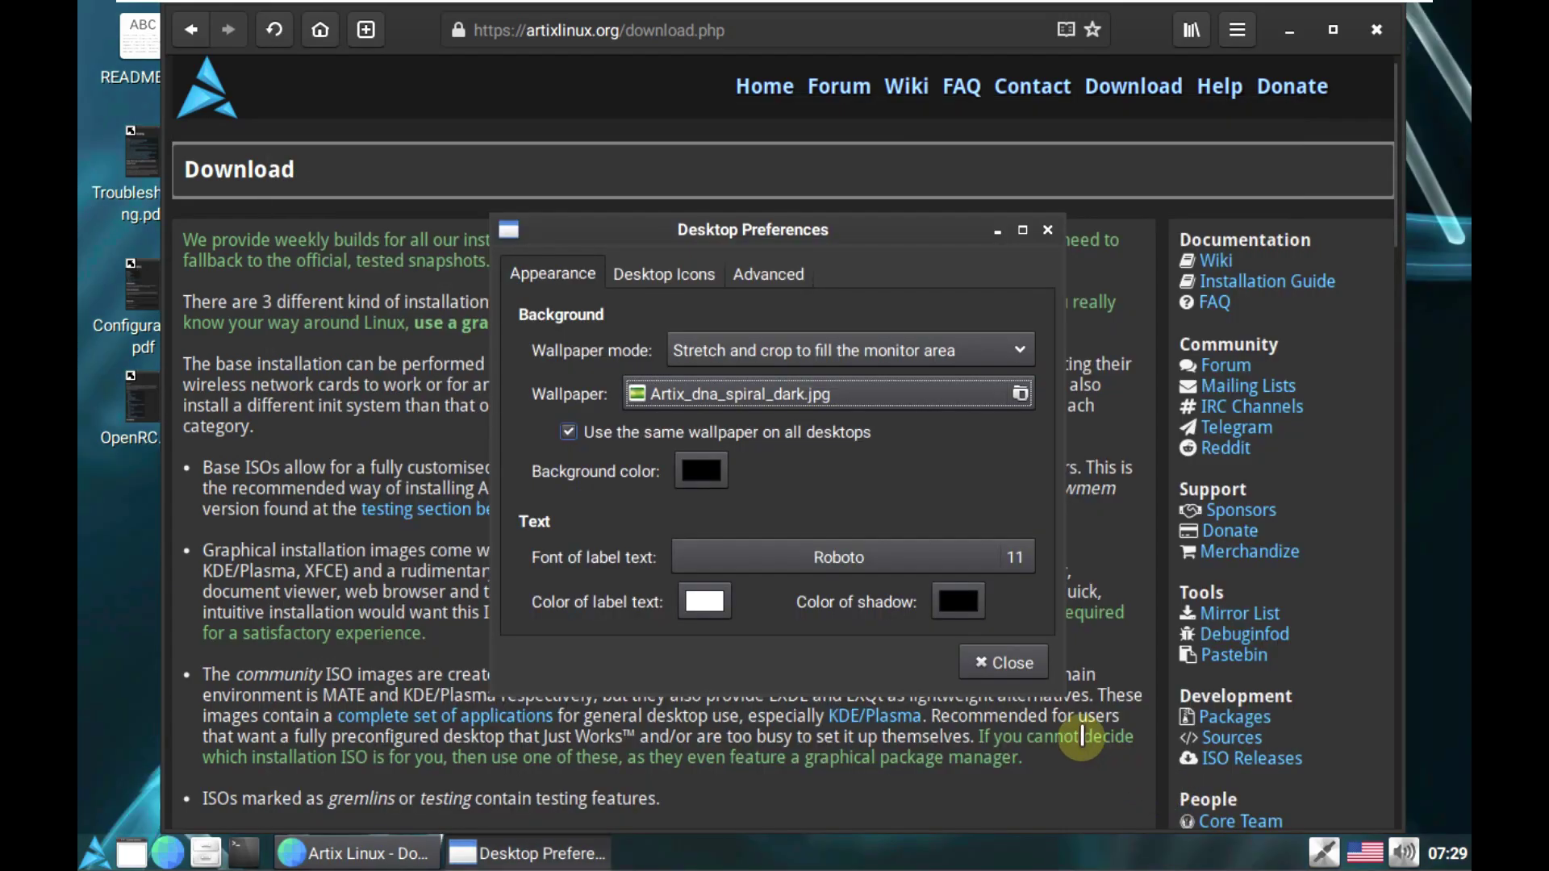
pyautogui.click(690, 273)
pyautogui.click(734, 274)
pyautogui.click(584, 271)
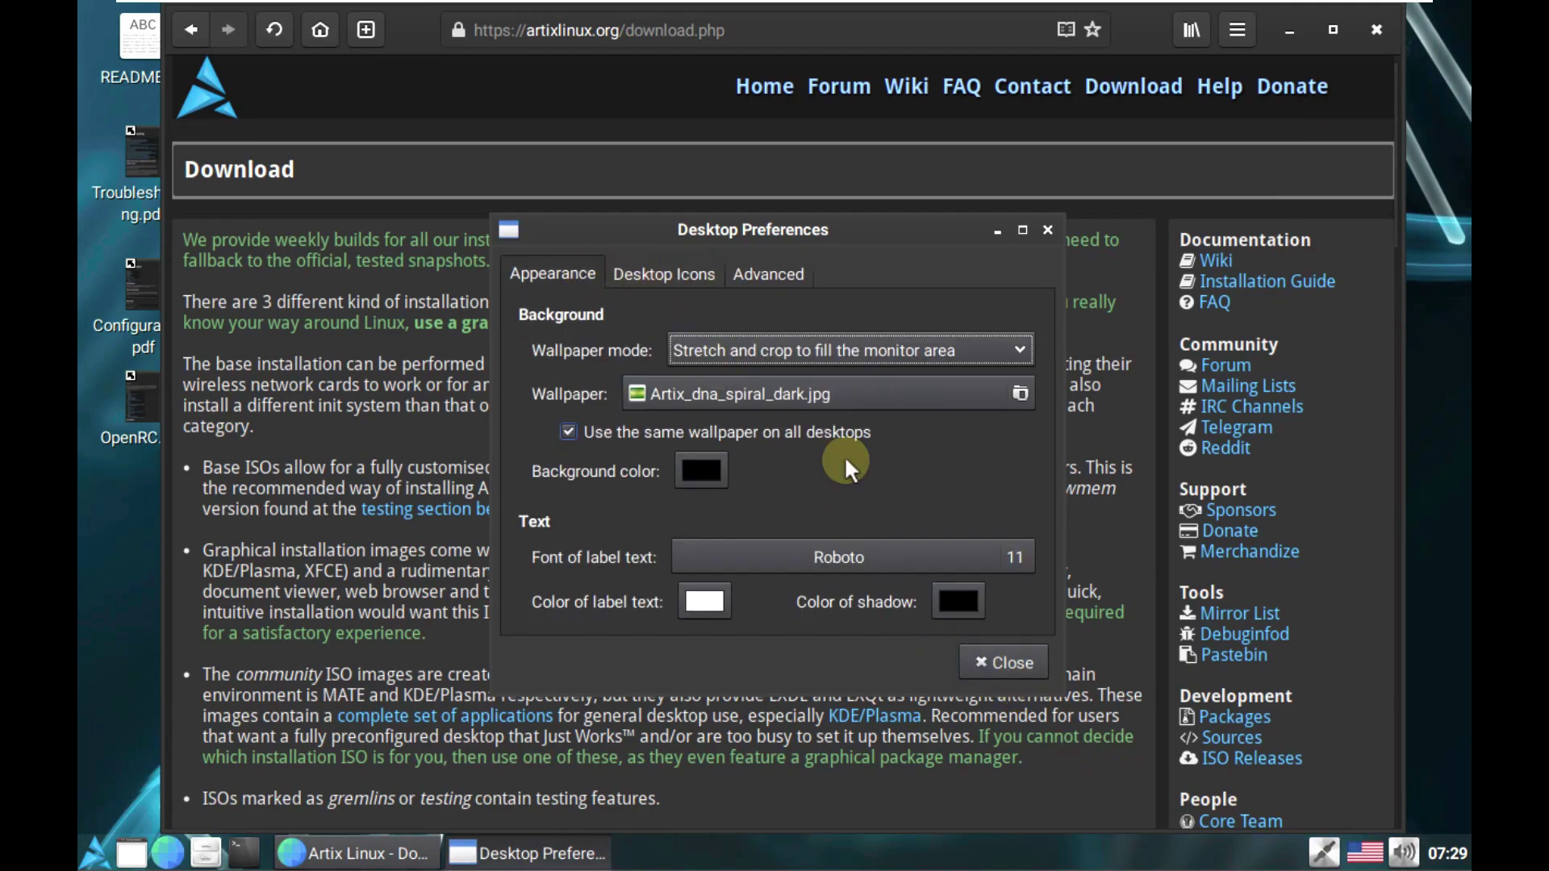
pyautogui.click(1023, 660)
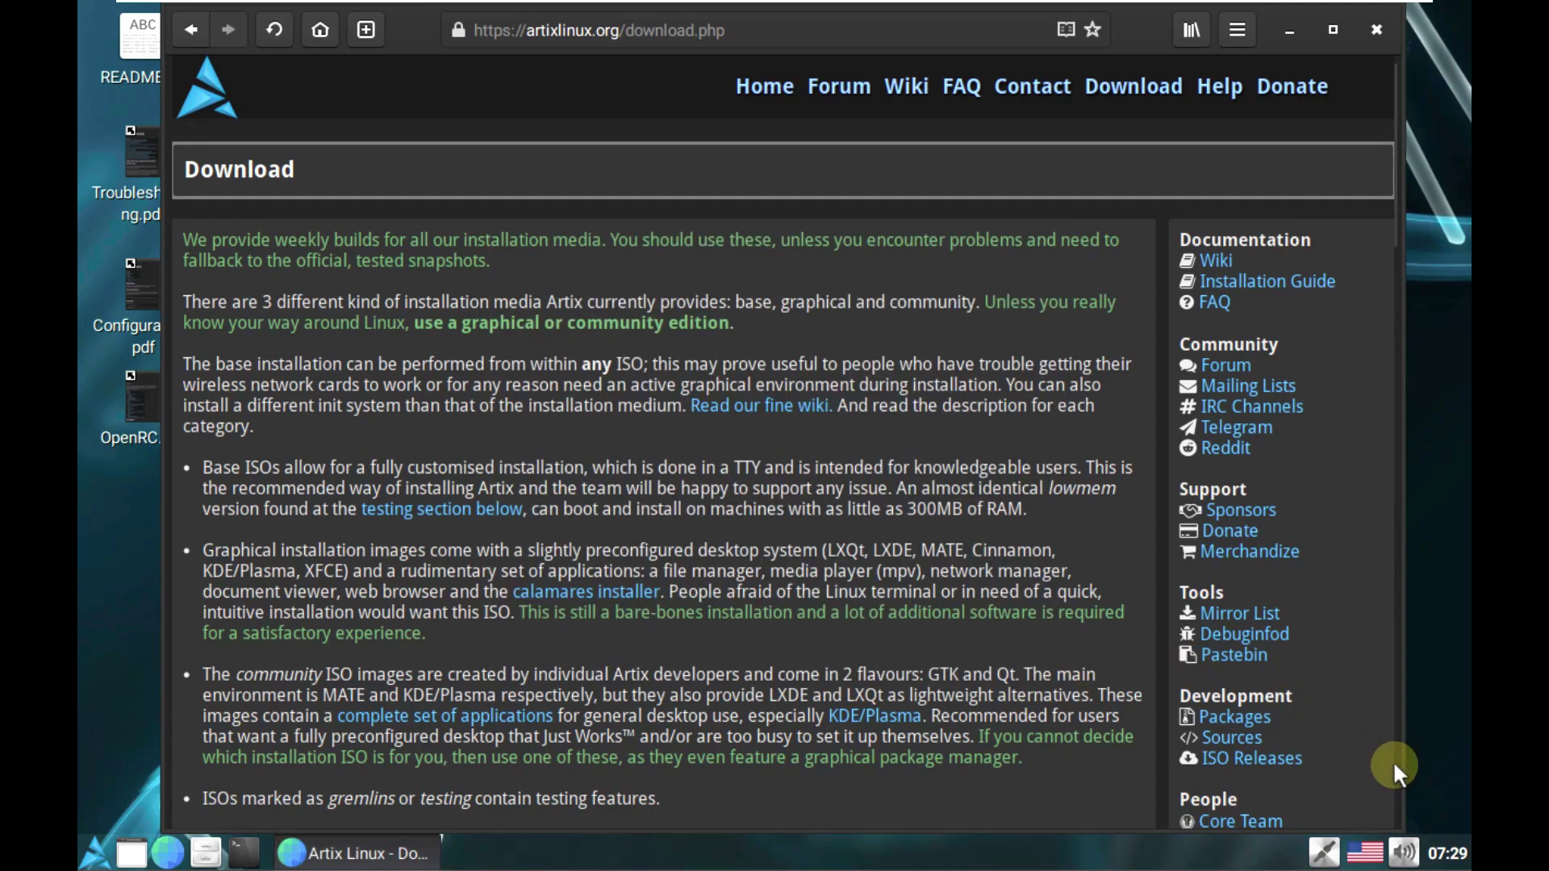
pyautogui.click(1445, 854)
pyautogui.click(1446, 847)
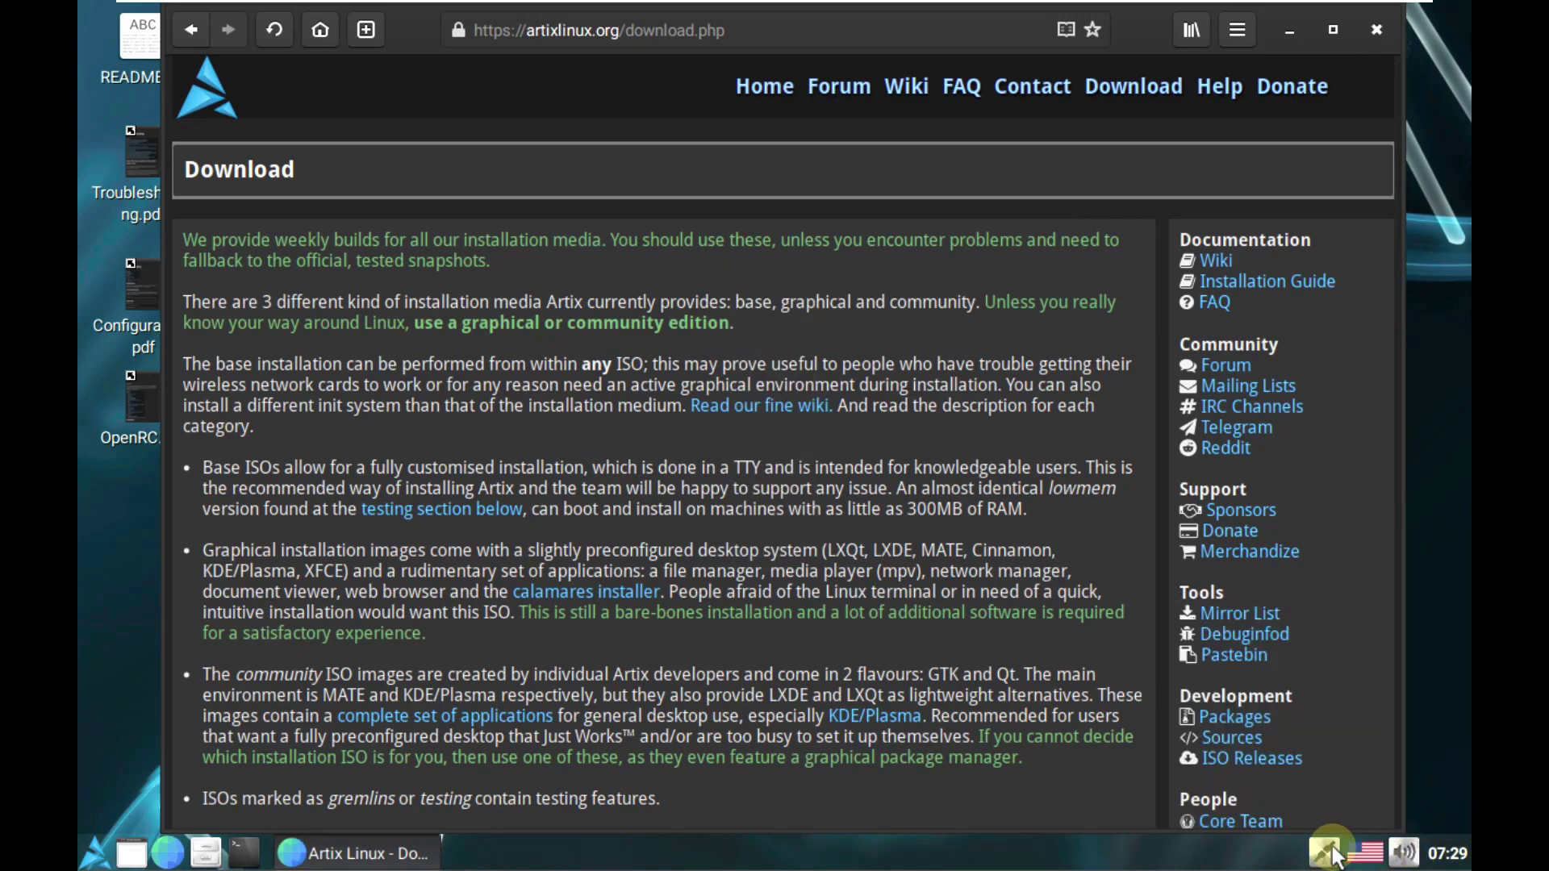
pyautogui.rightClick(1077, 851)
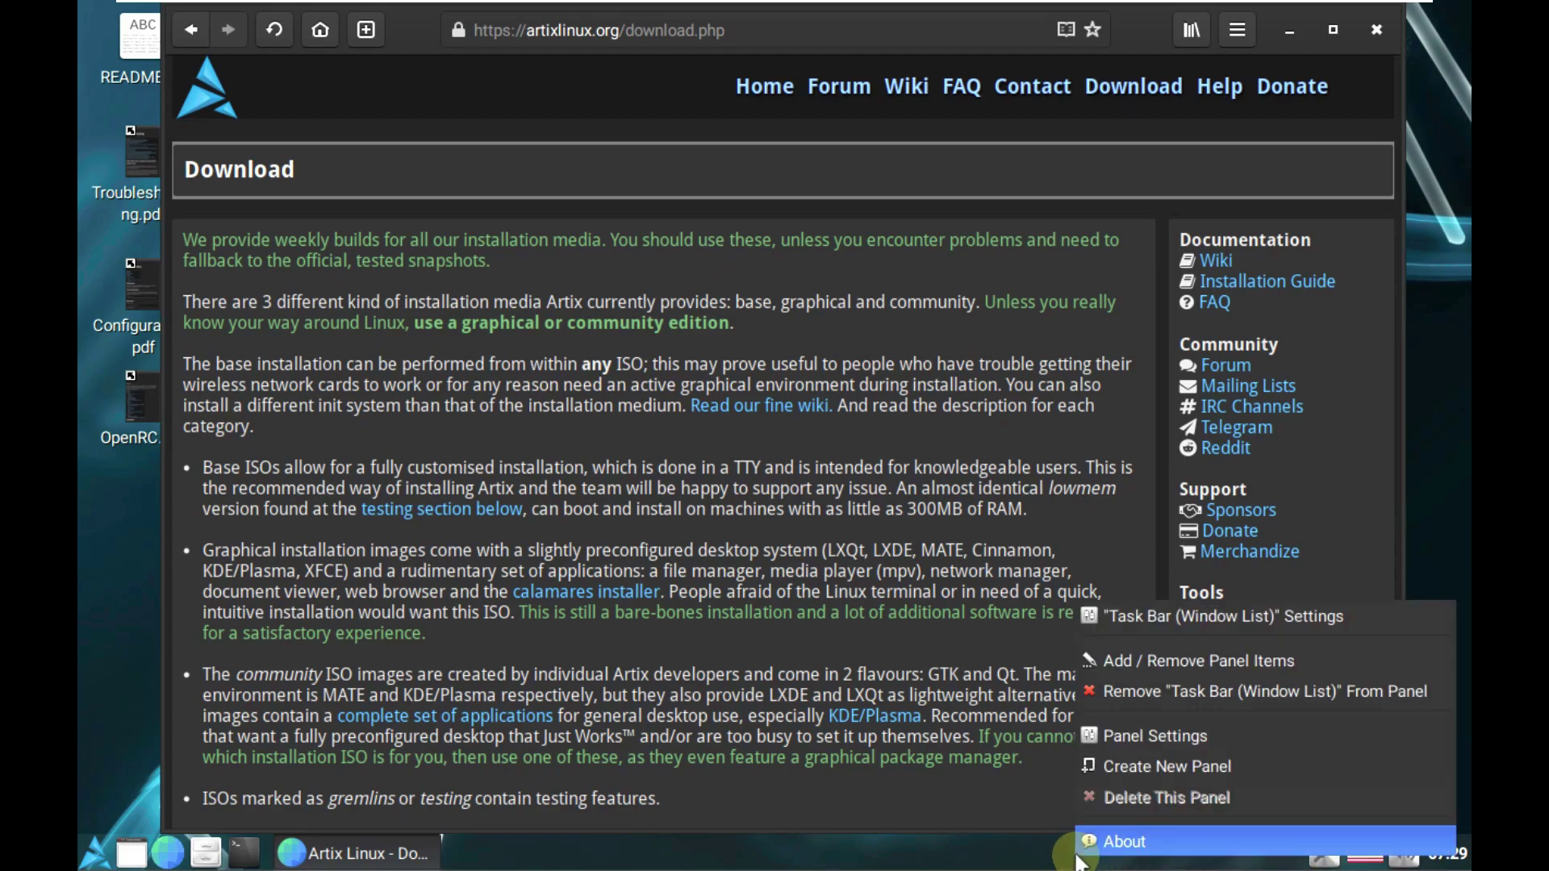
pyautogui.click(1106, 843)
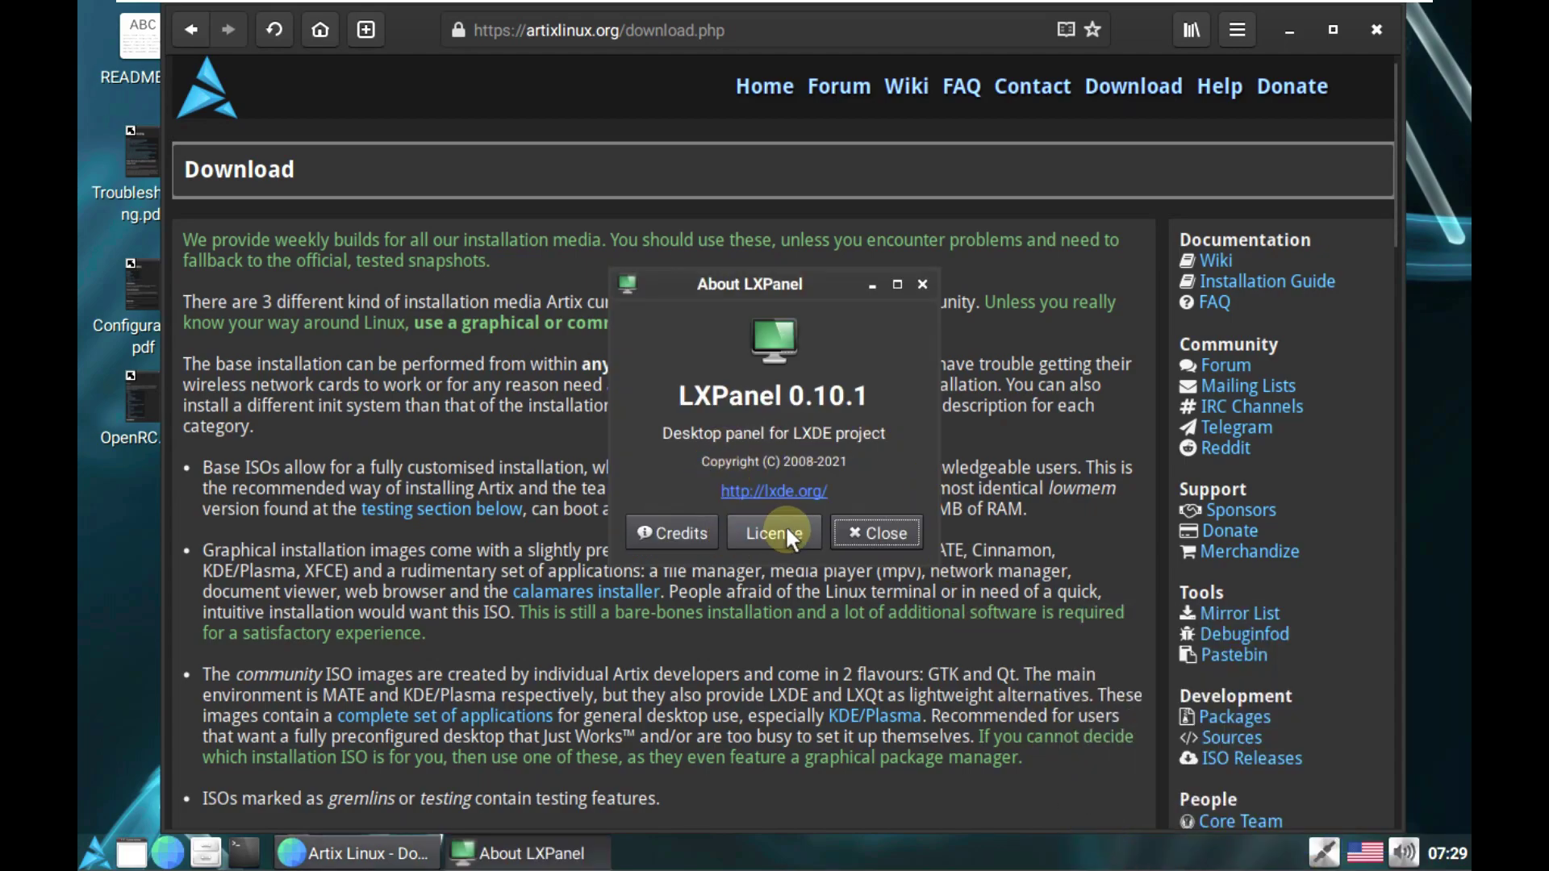
pyautogui.click(837, 529)
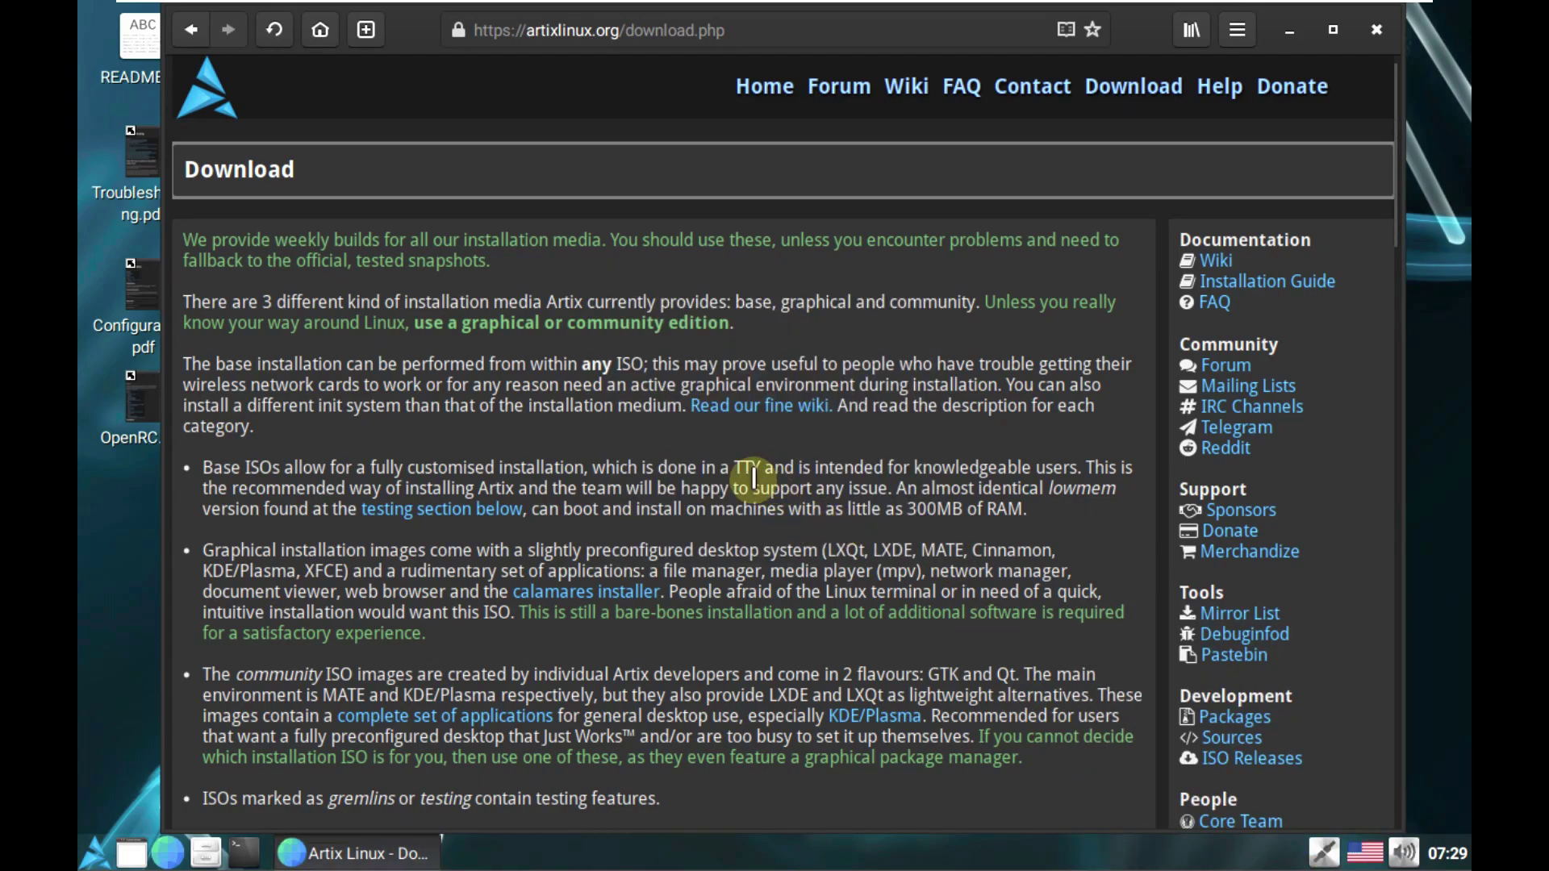
# Scroll to Official ISO images and expand the lxde, xfce, plasma and mate groups
pyautogui.scroll(-5, 746, 474)
pyautogui.scroll(-10, 753, 482)
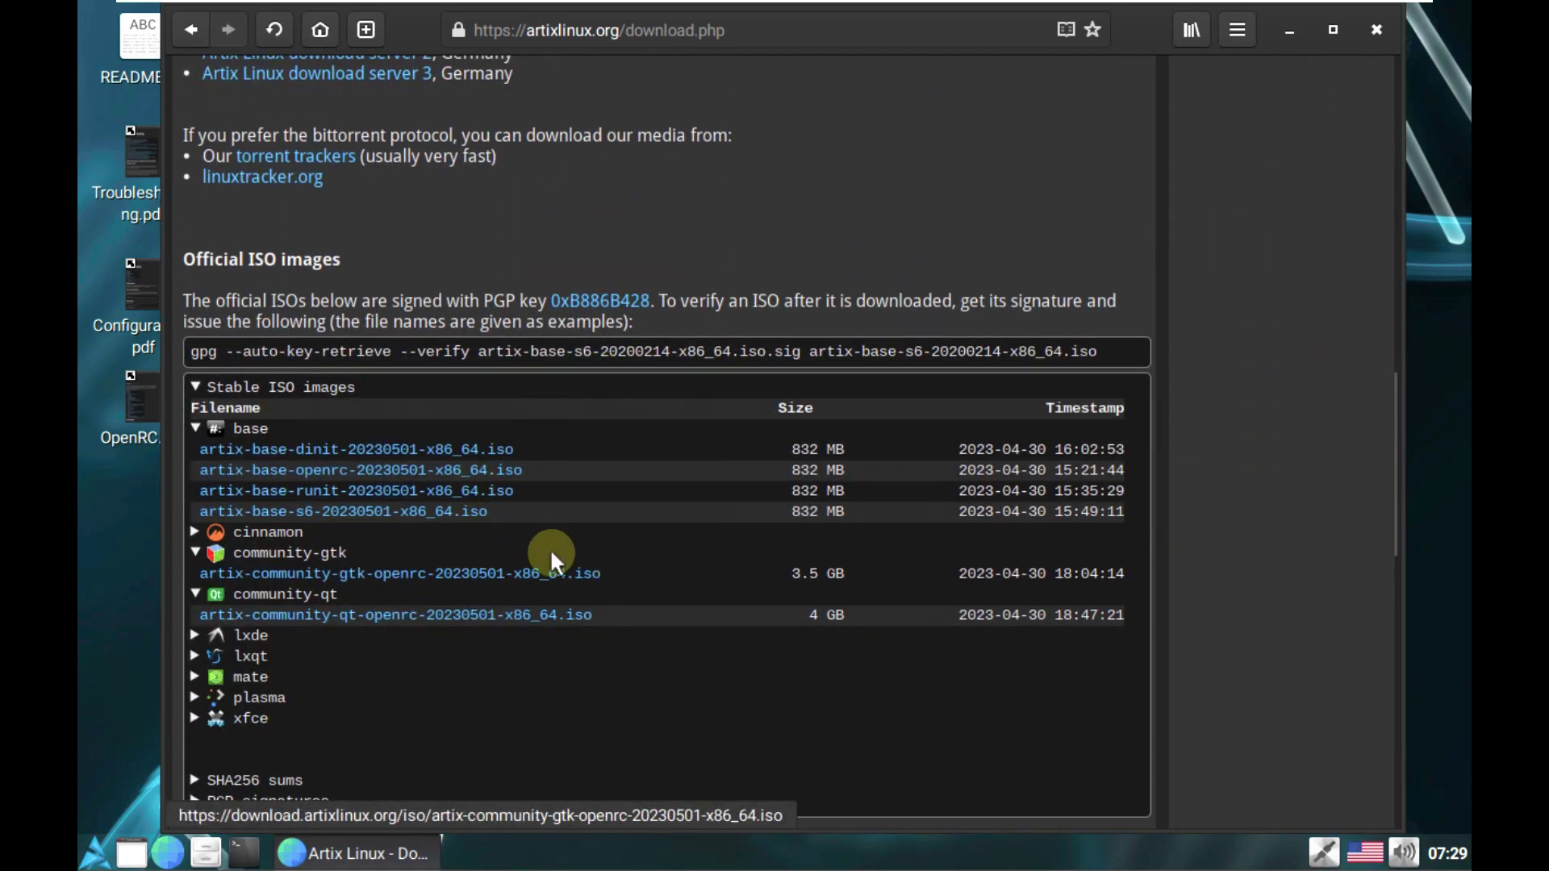
pyautogui.click(322, 494)
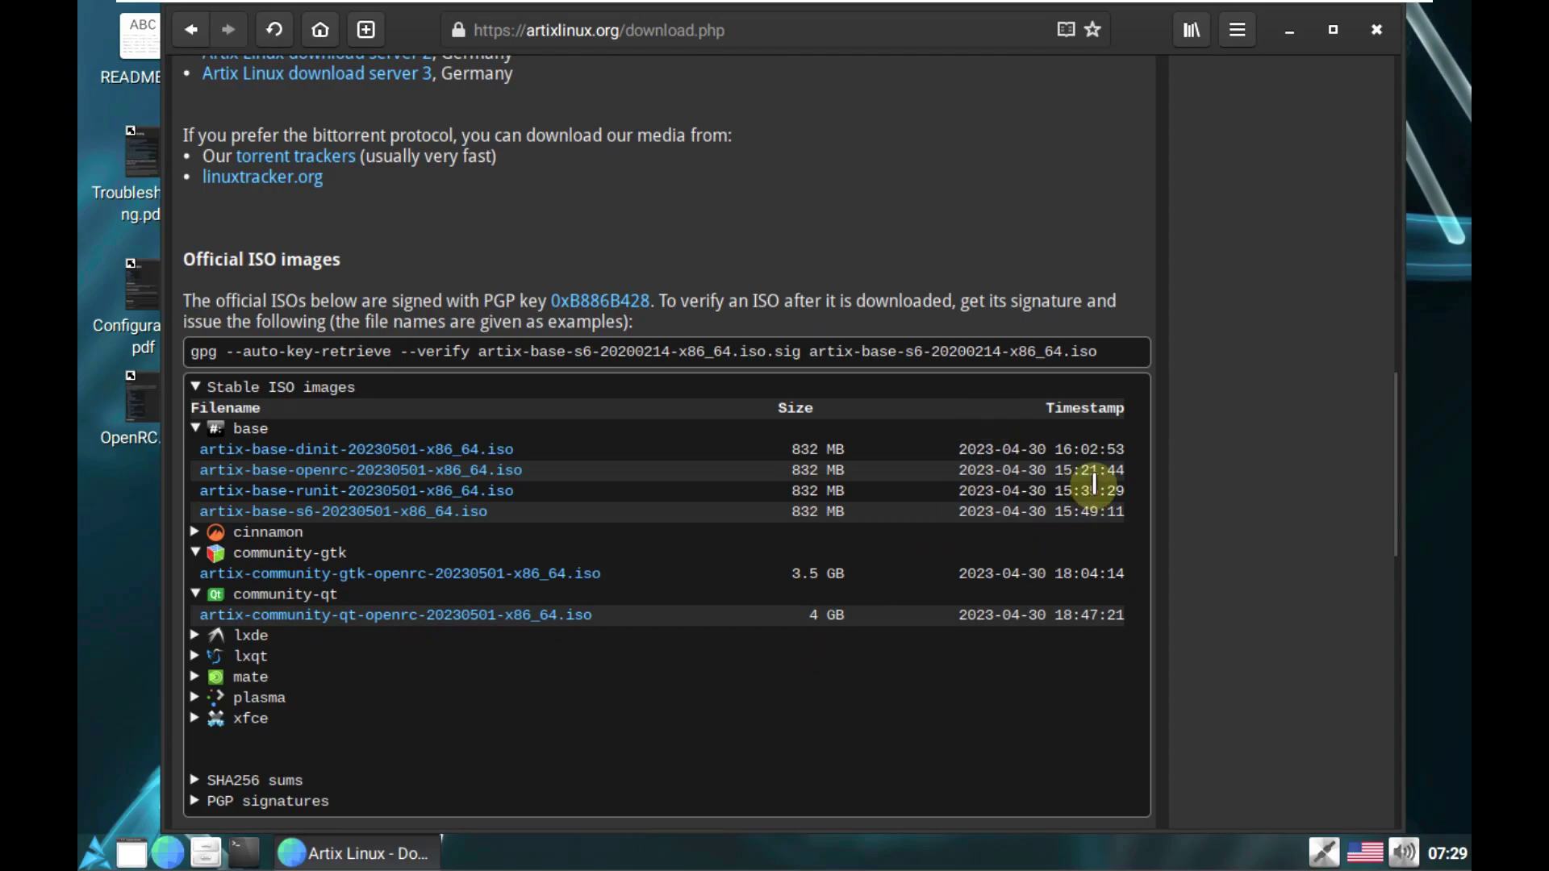
pyautogui.click(195, 634)
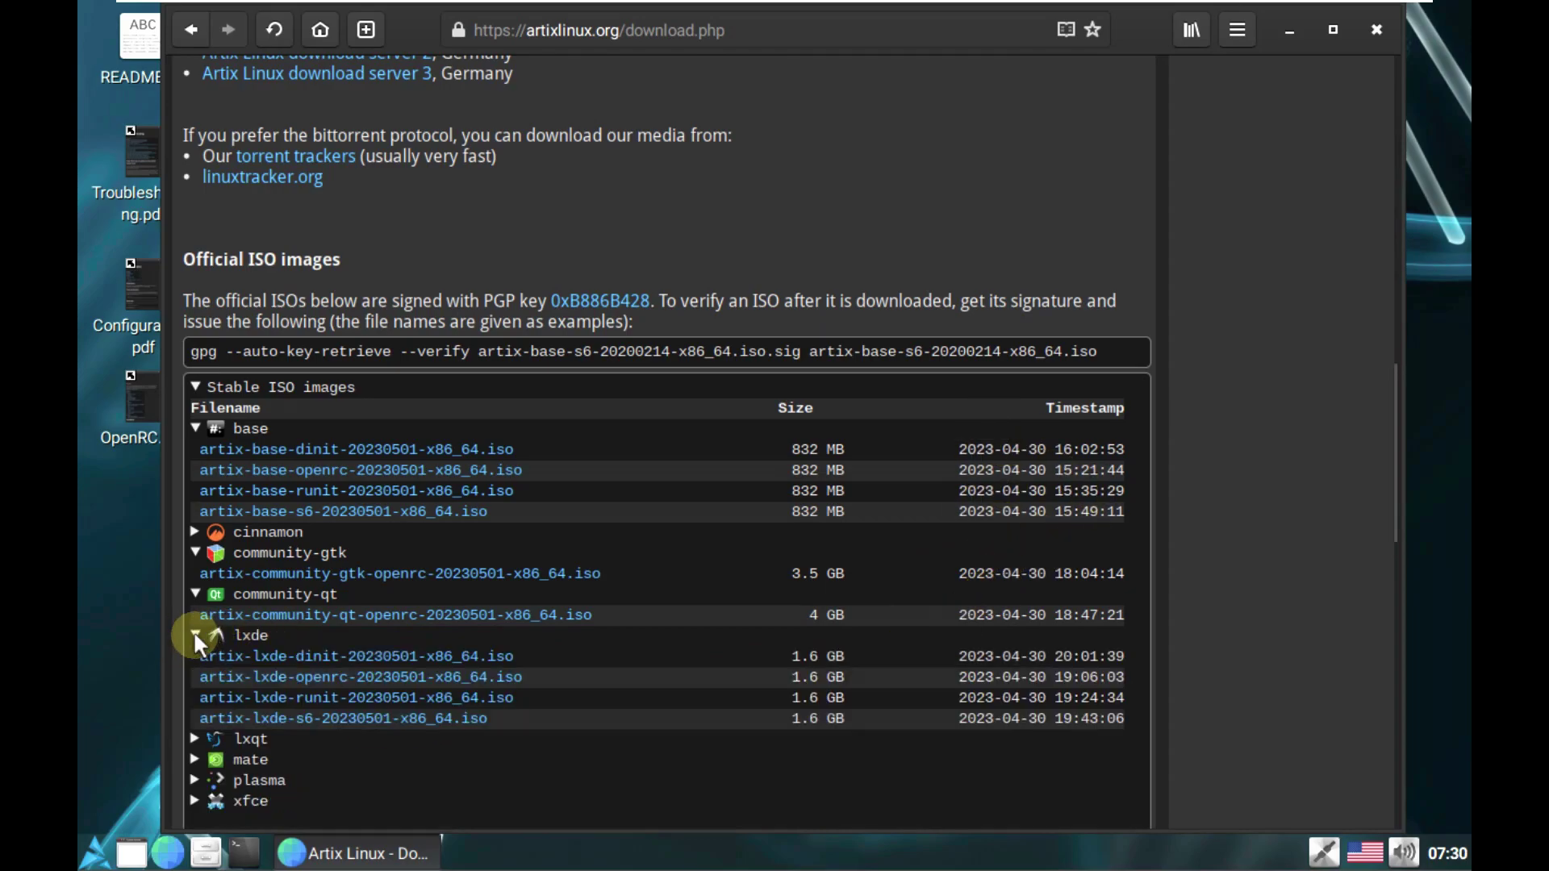
pyautogui.scroll(-2, 194, 637)
pyautogui.click(196, 714)
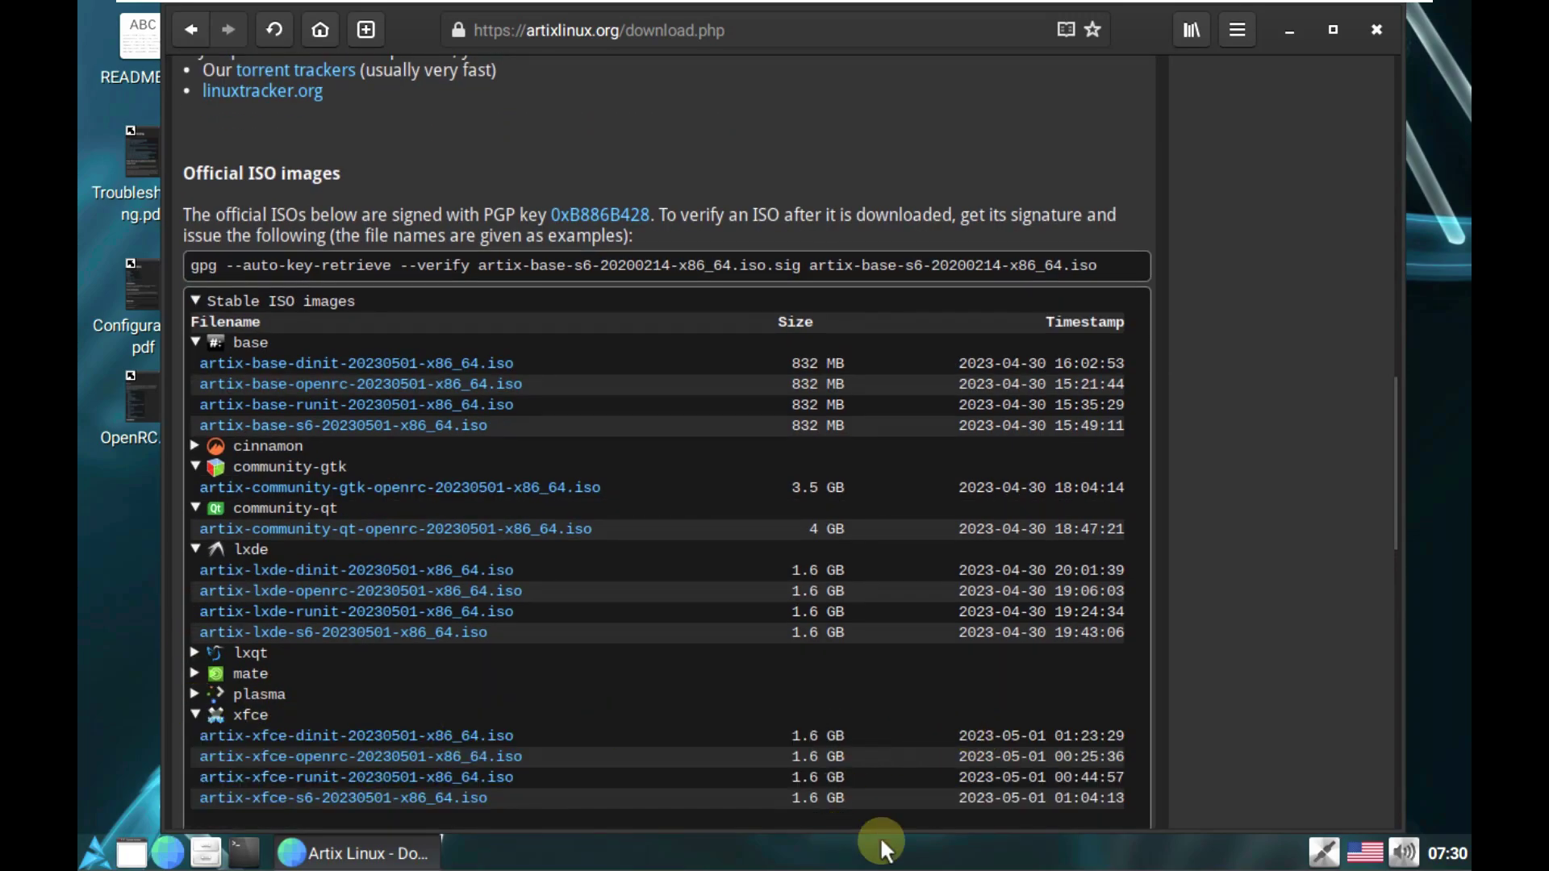
pyautogui.click(219, 736)
pyautogui.click(194, 694)
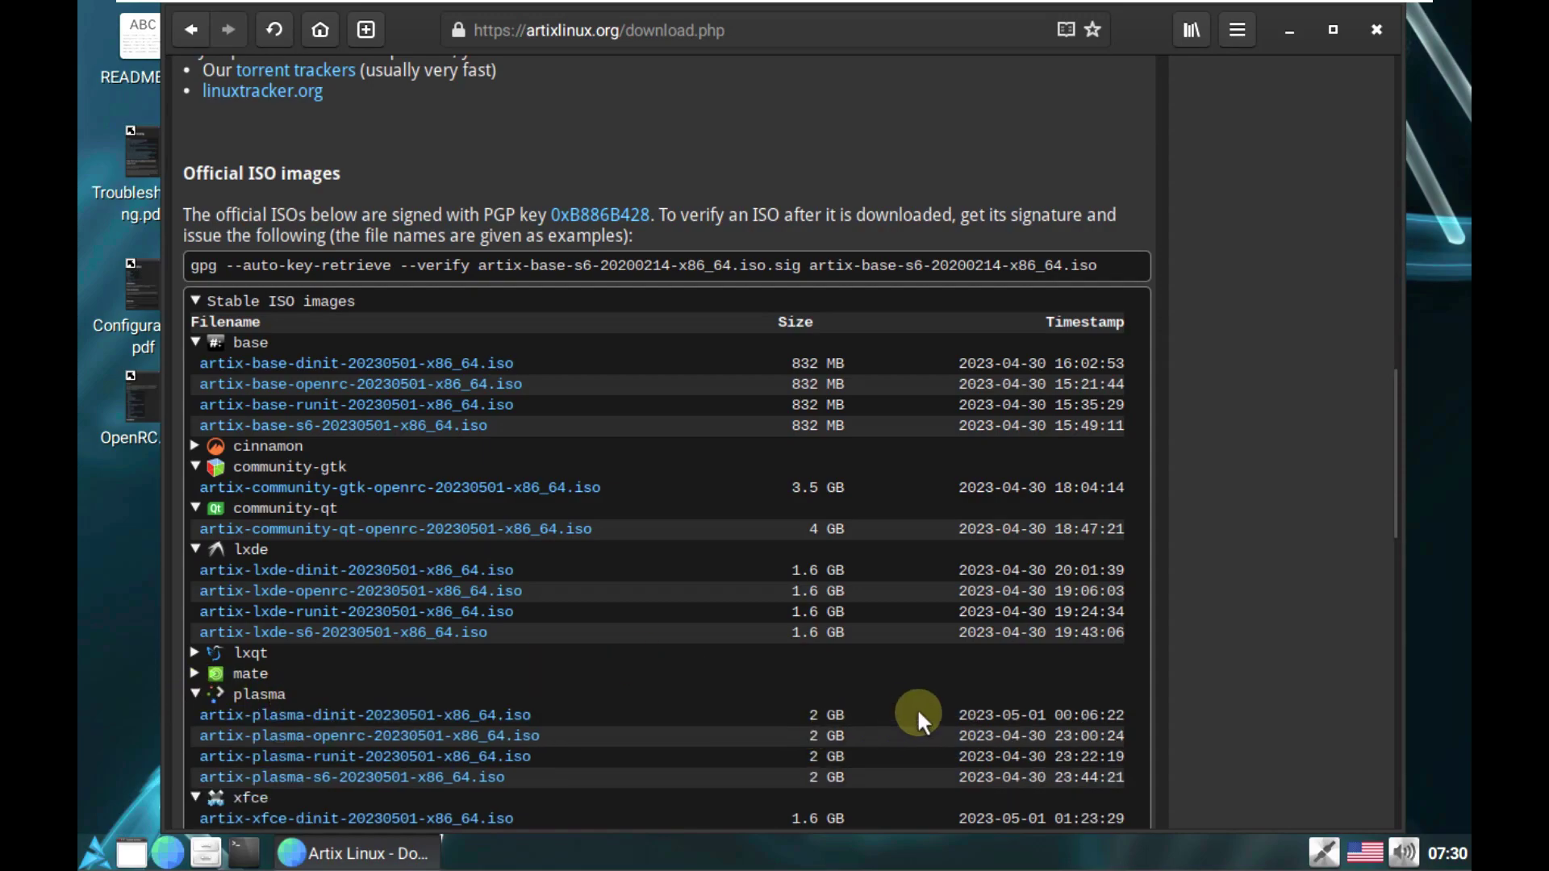
pyautogui.click(193, 673)
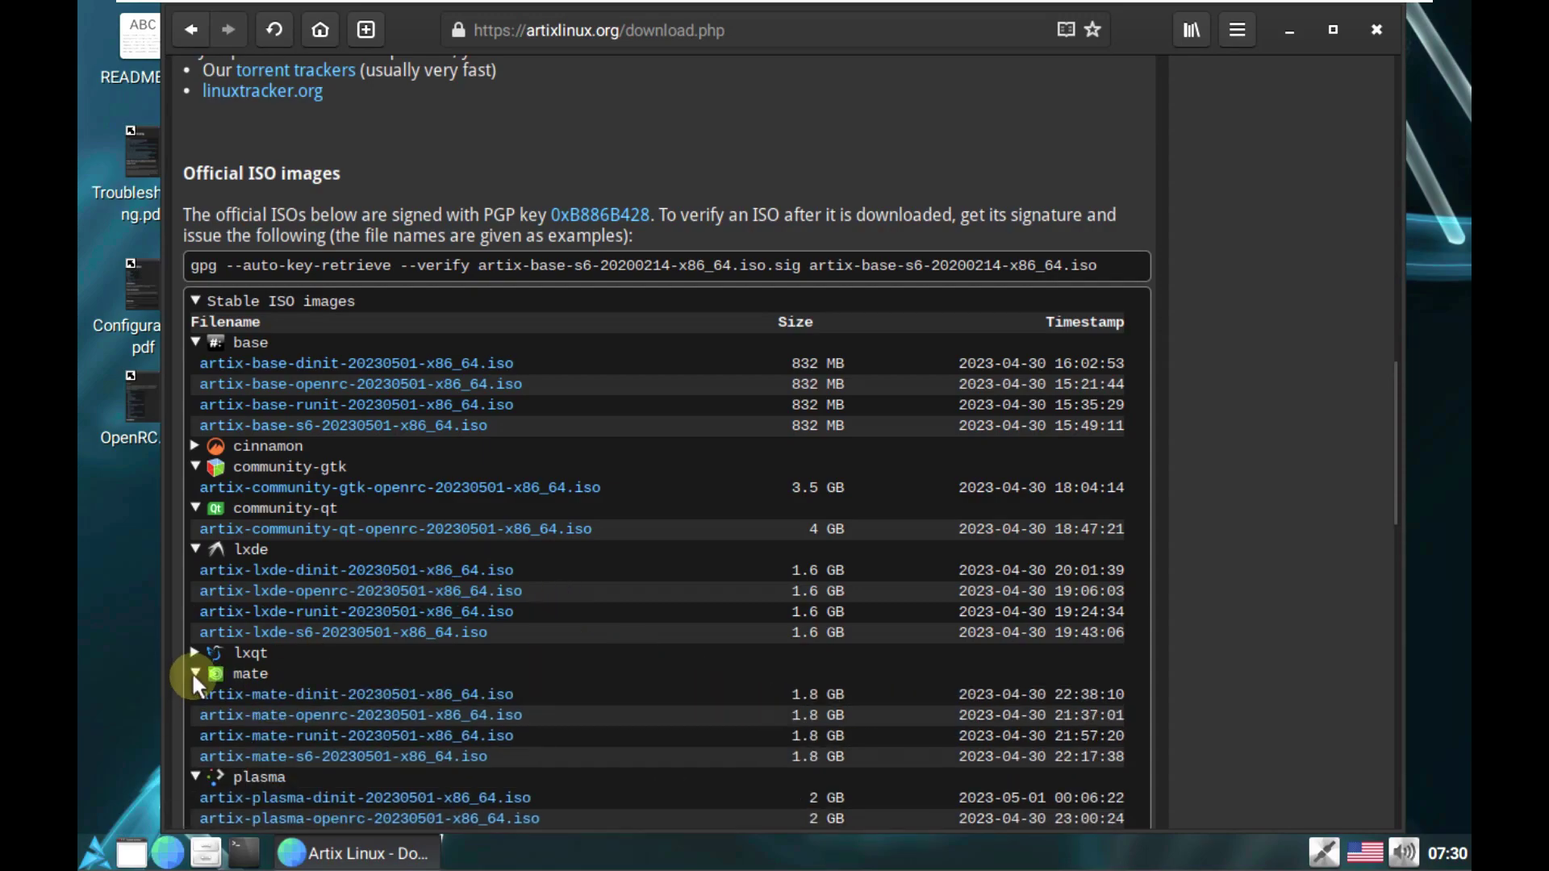
# Start the artix-xfce-dinit ISO download, cancel it in Downloads, and close Firefox
pyautogui.scroll(-4, 1003, 699)
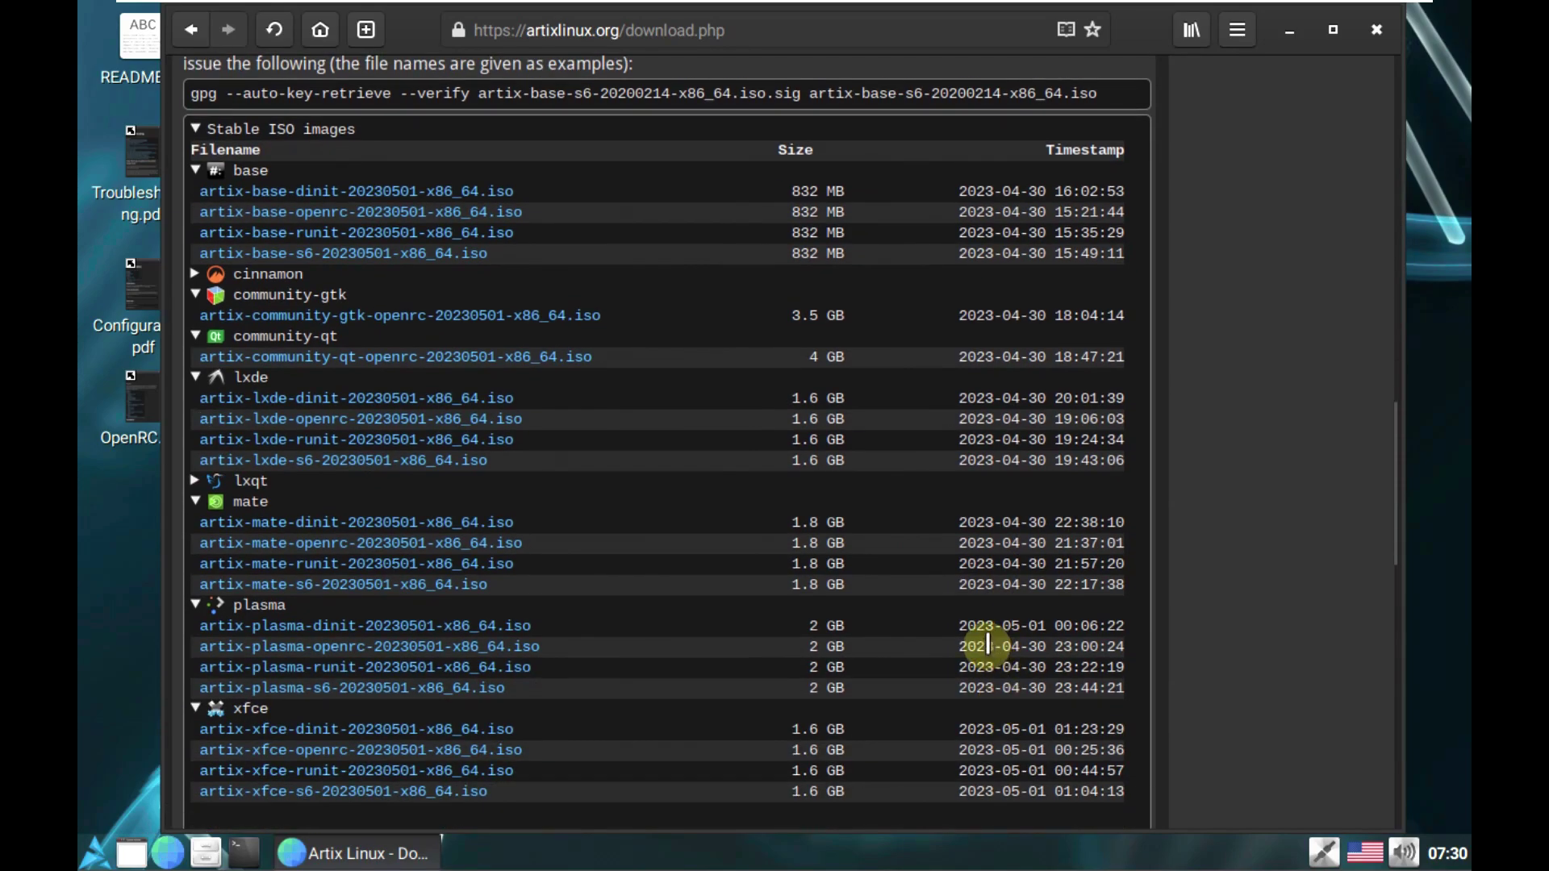
pyautogui.doubleClick(1038, 628)
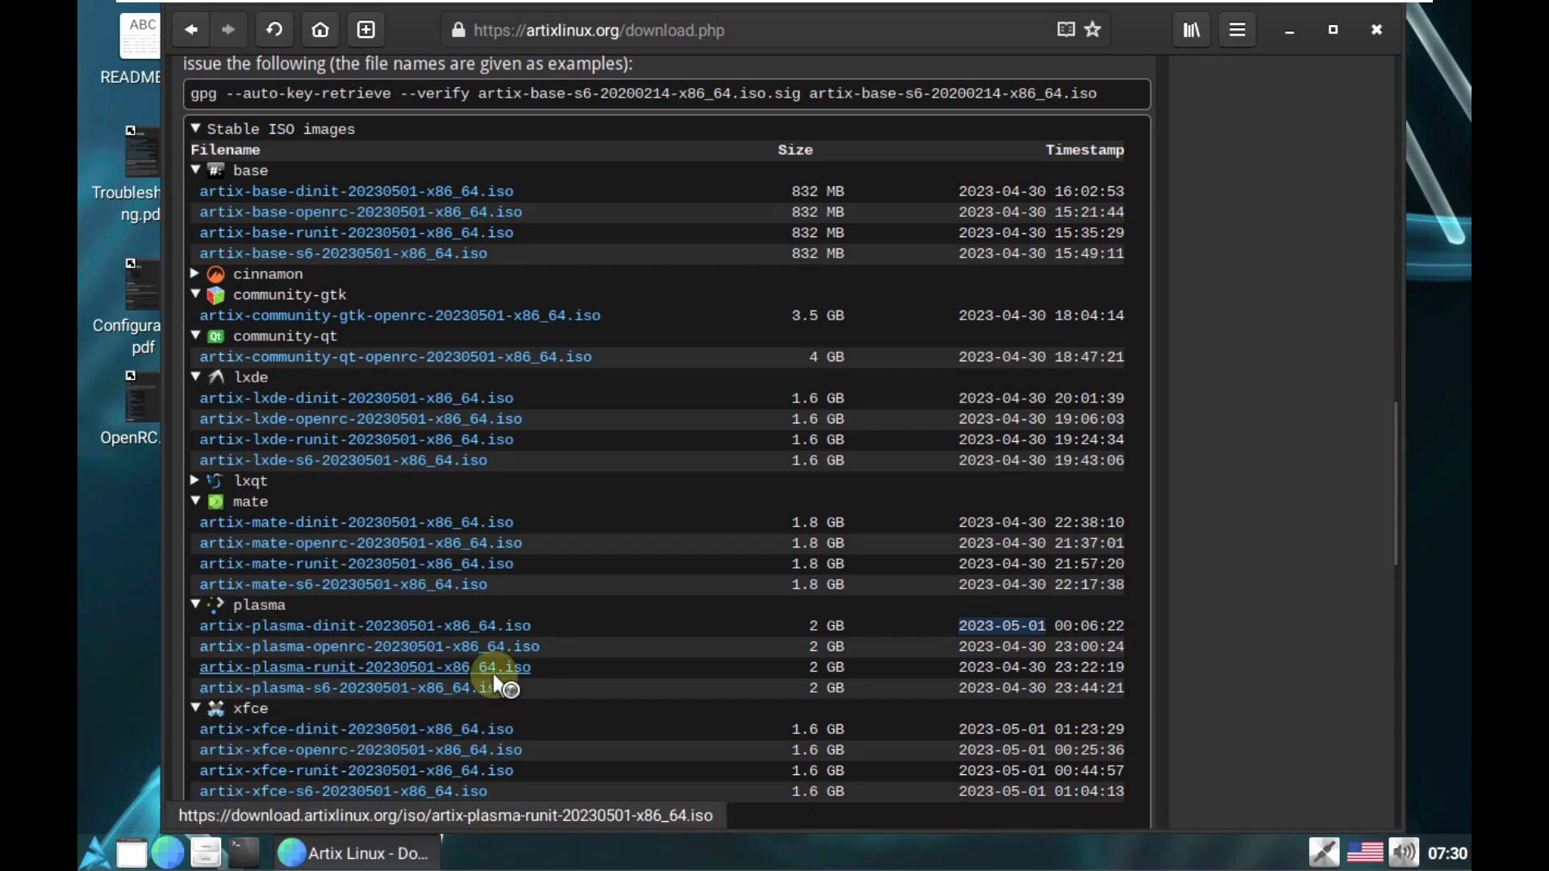
pyautogui.scroll(-2, 496, 682)
pyautogui.click(402, 645)
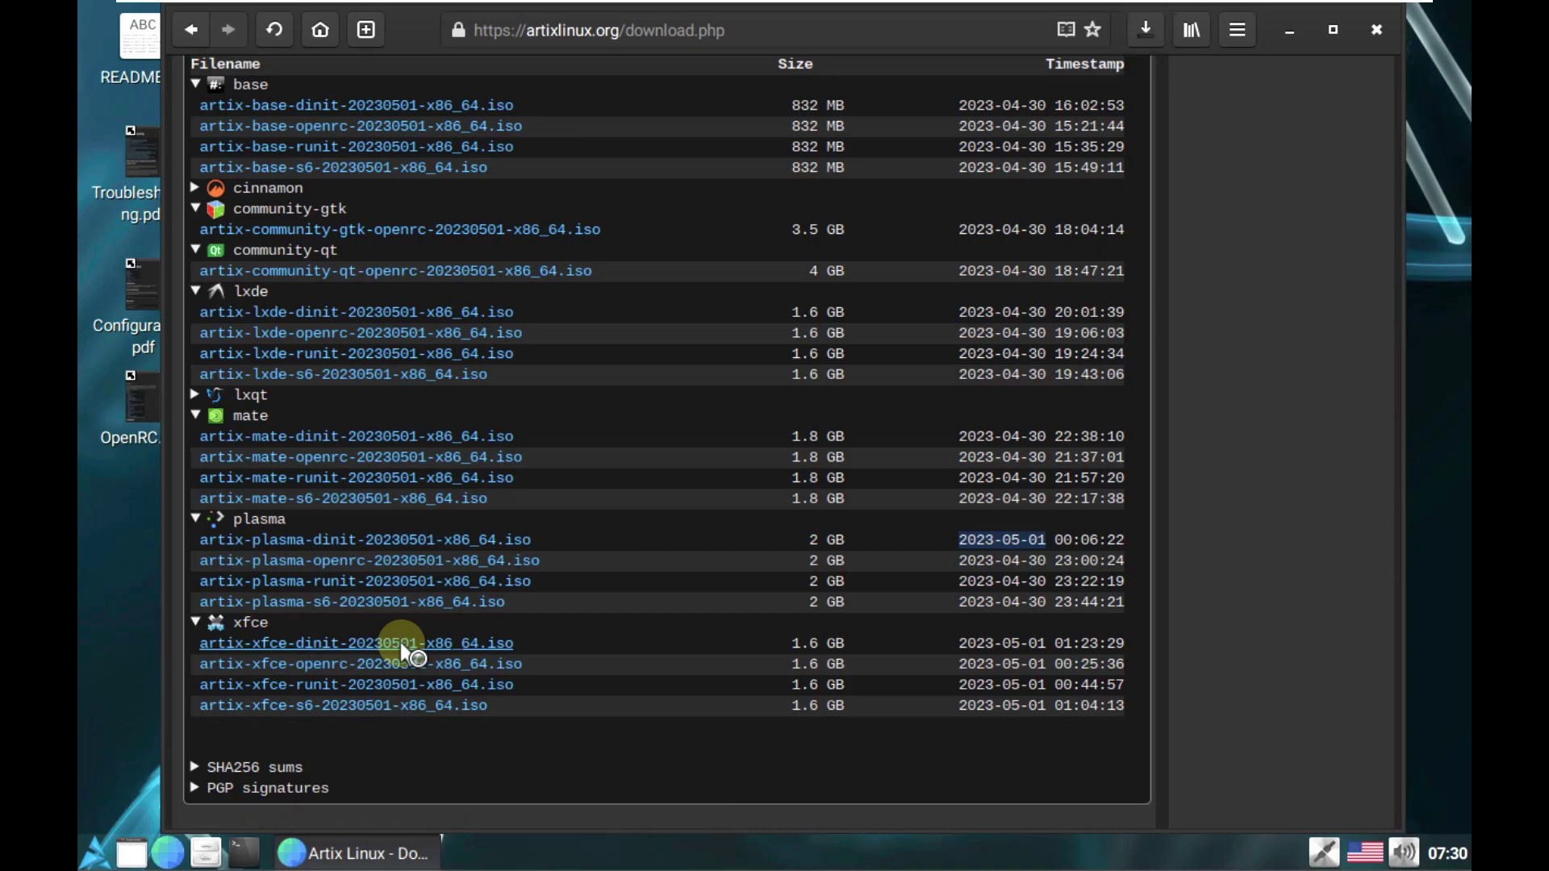
pyautogui.click(1146, 29)
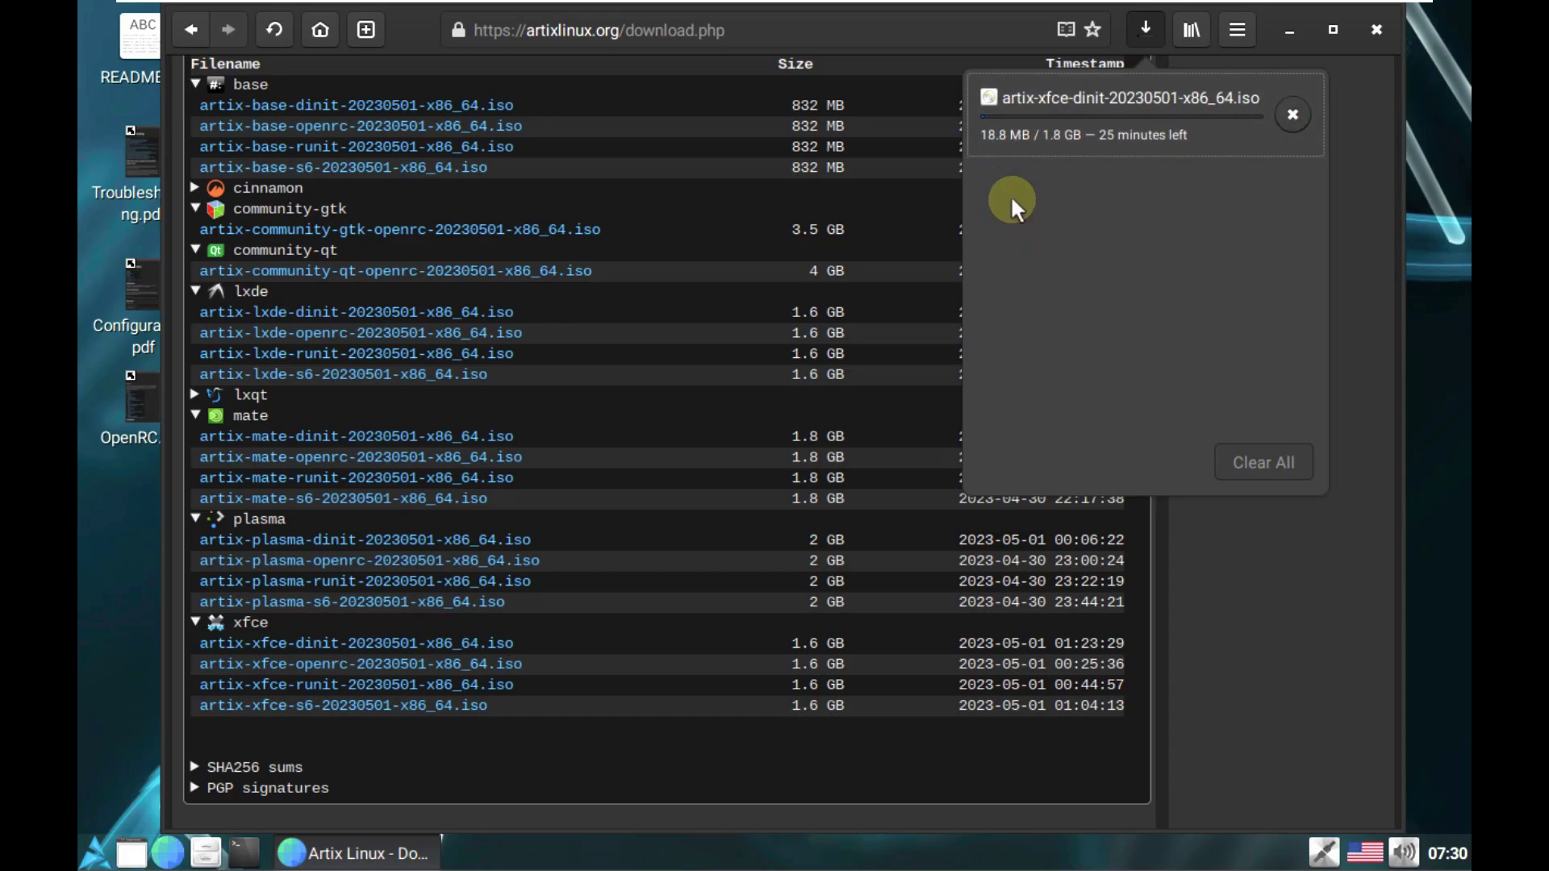
pyautogui.click(1291, 111)
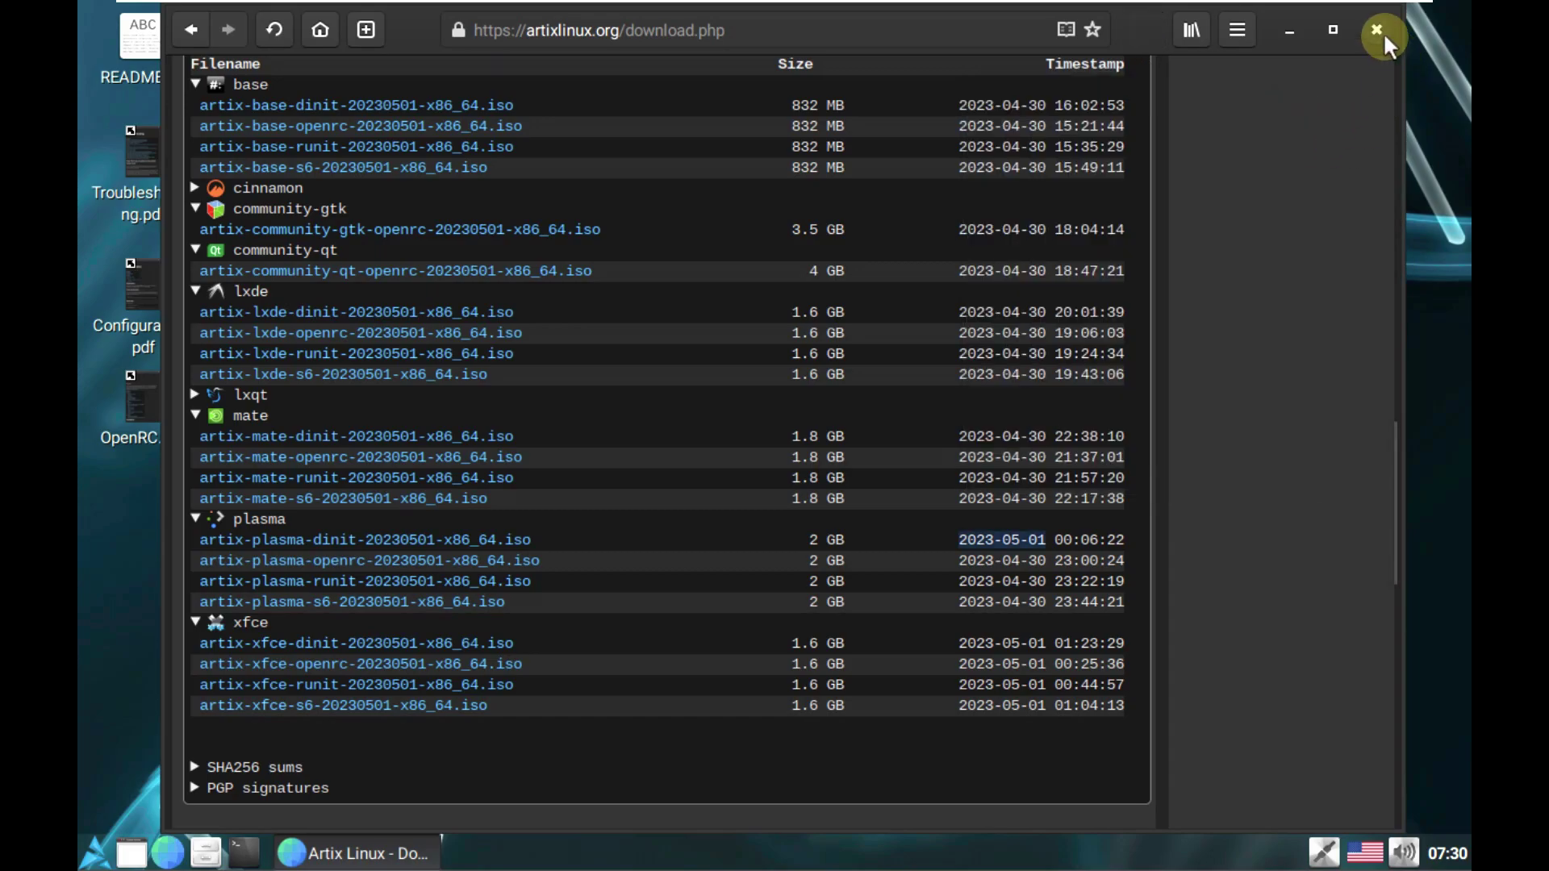
pyautogui.click(1377, 30)
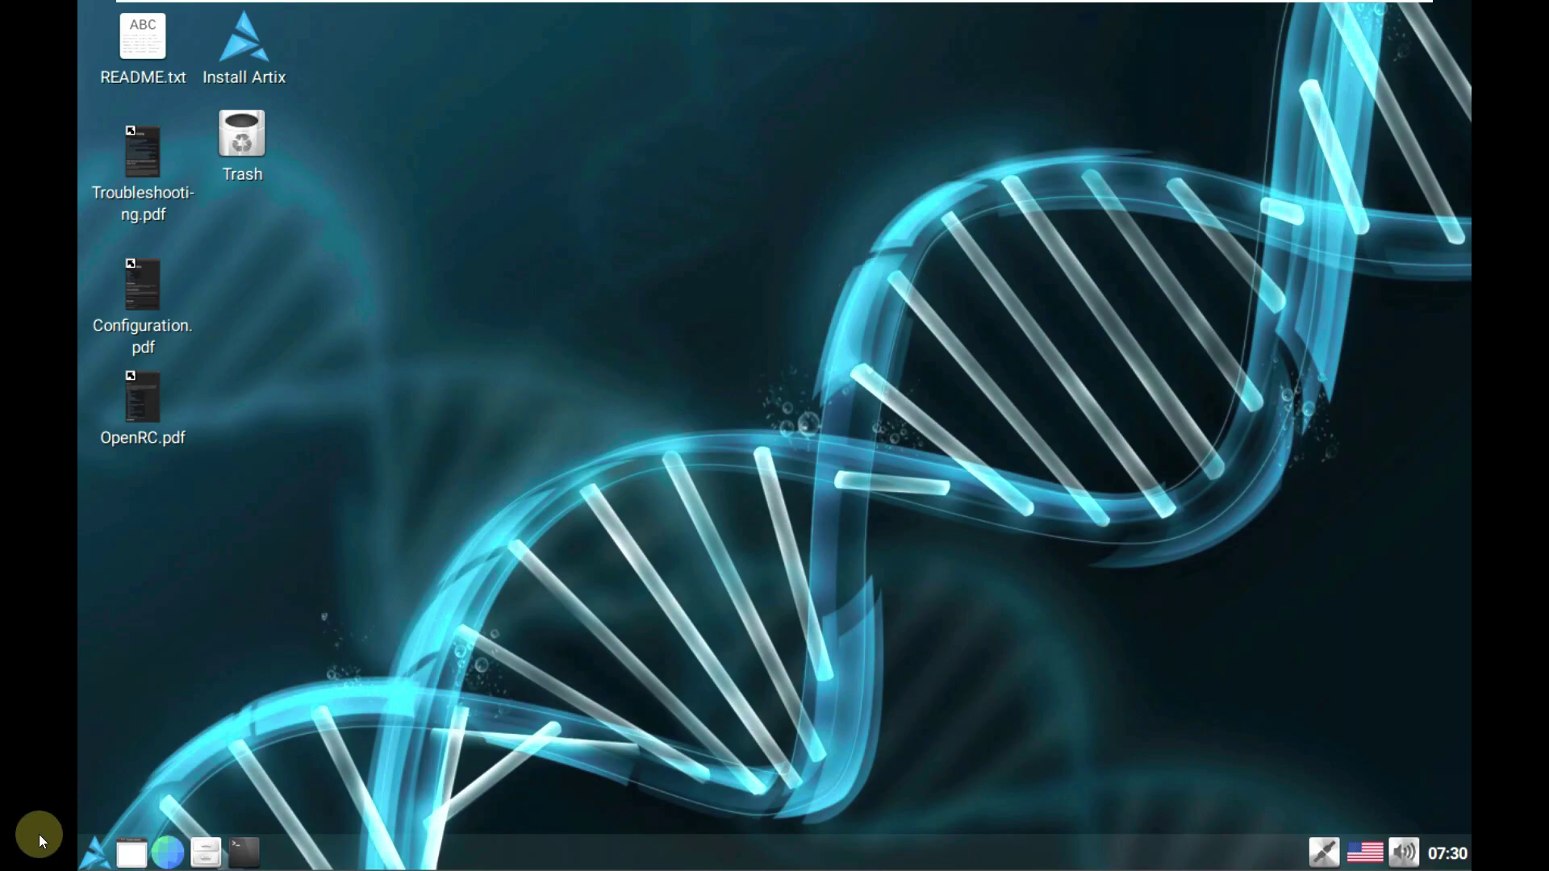
pyautogui.click(94, 853)
pyautogui.moveTo(150, 563)
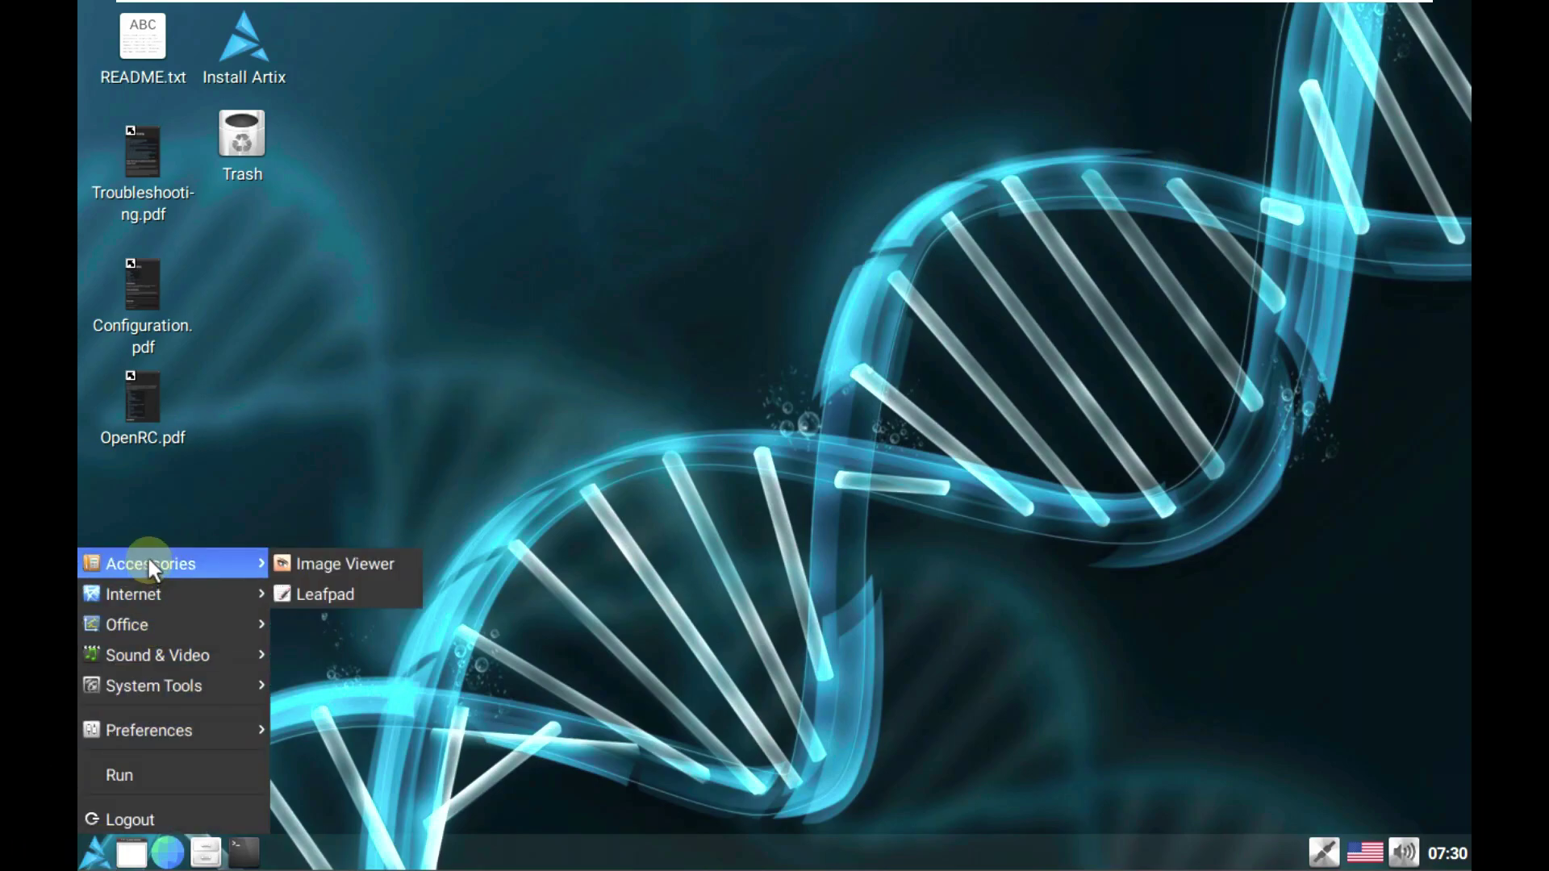
pyautogui.moveTo(153, 627)
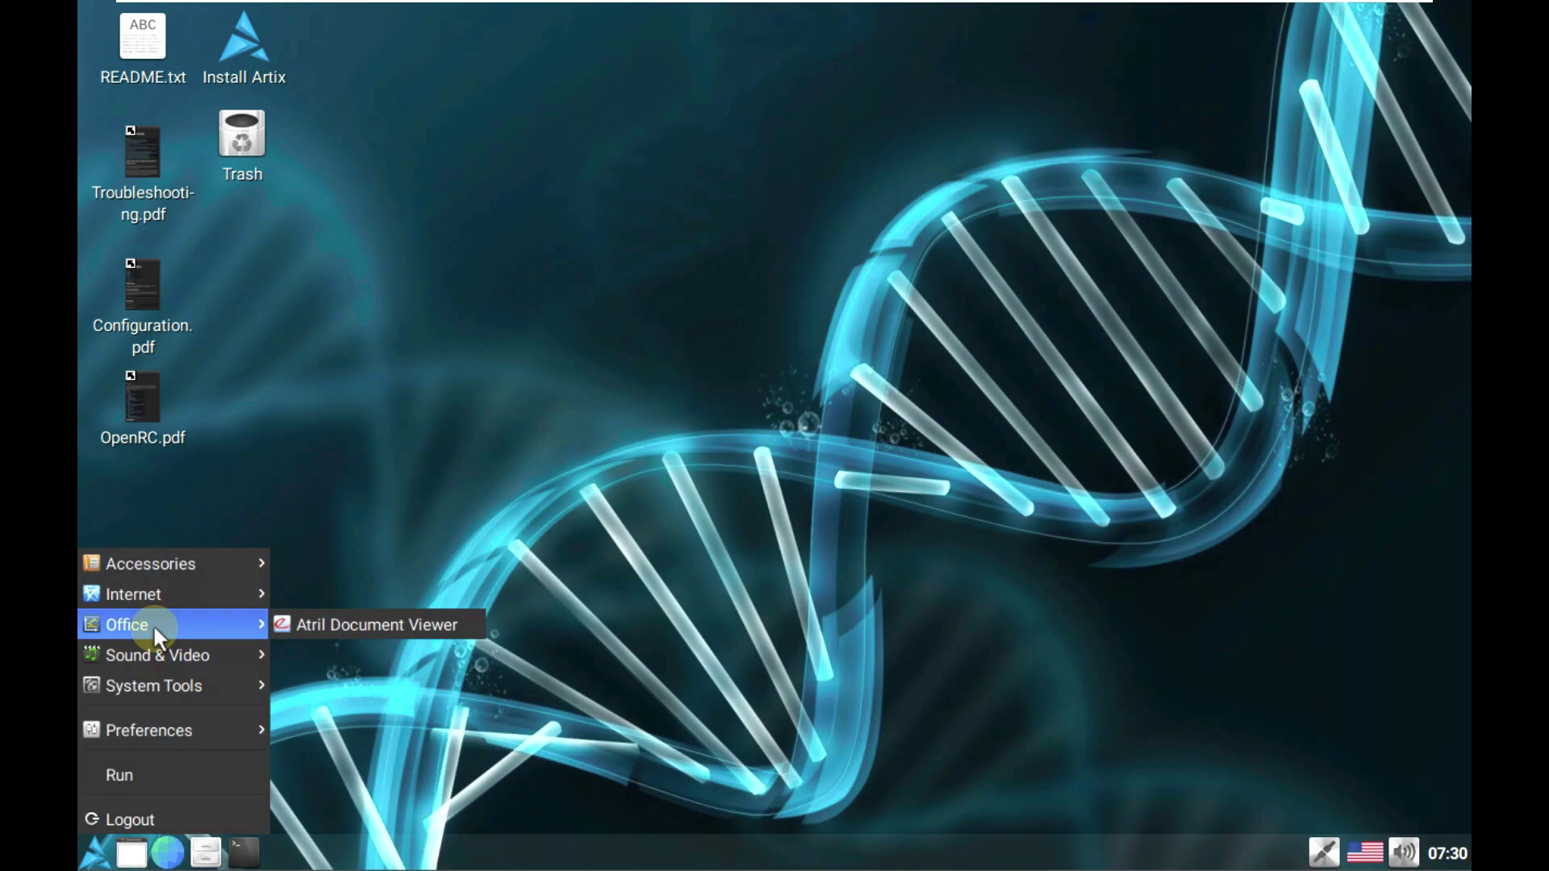
pyautogui.moveTo(182, 680)
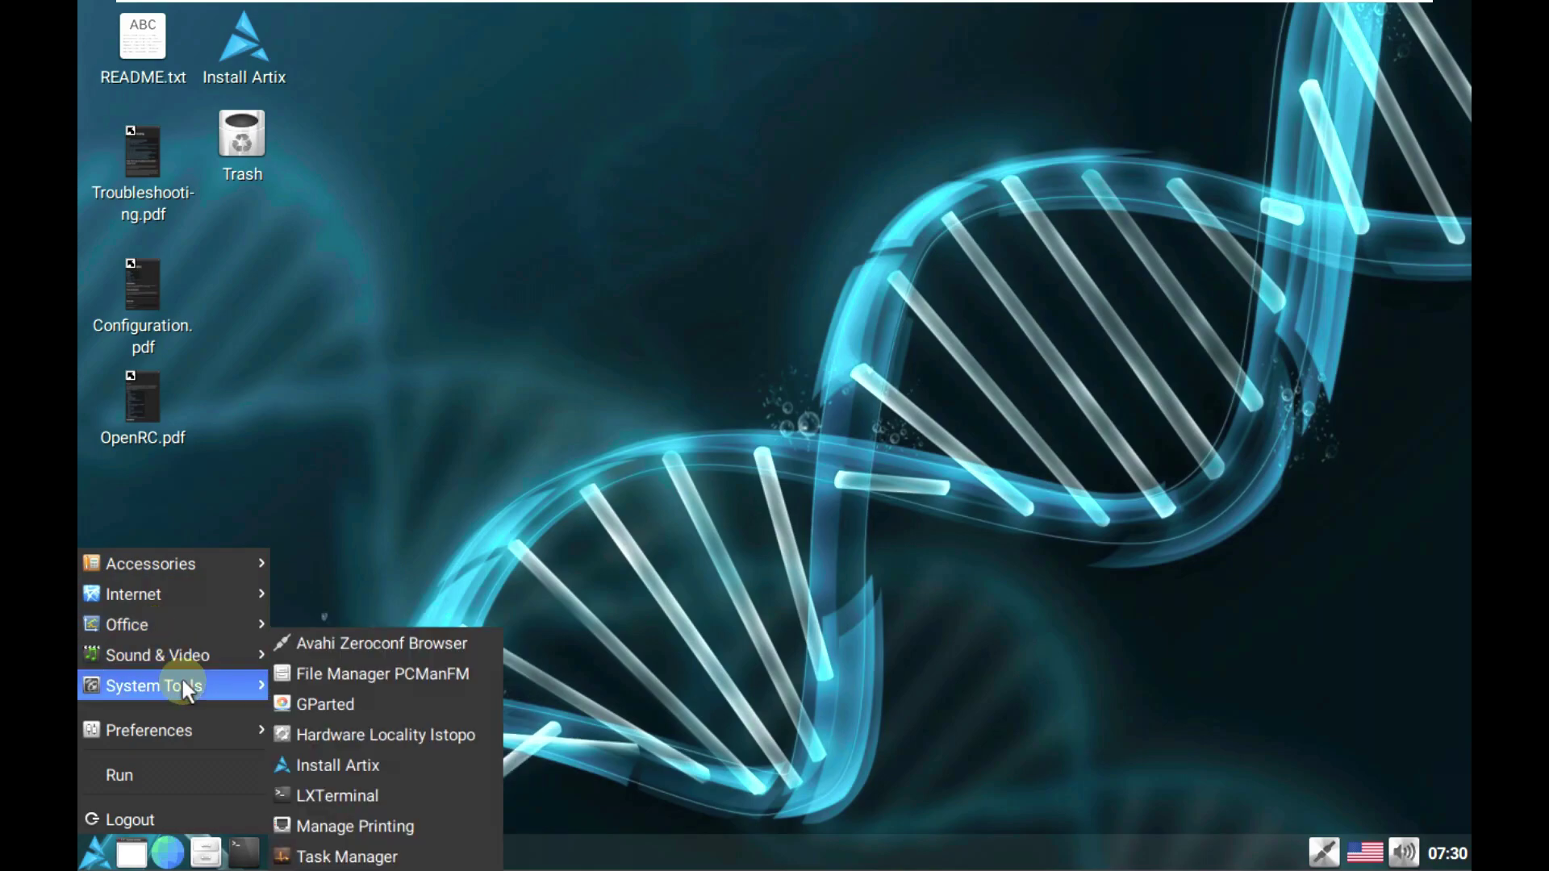
pyautogui.click(349, 852)
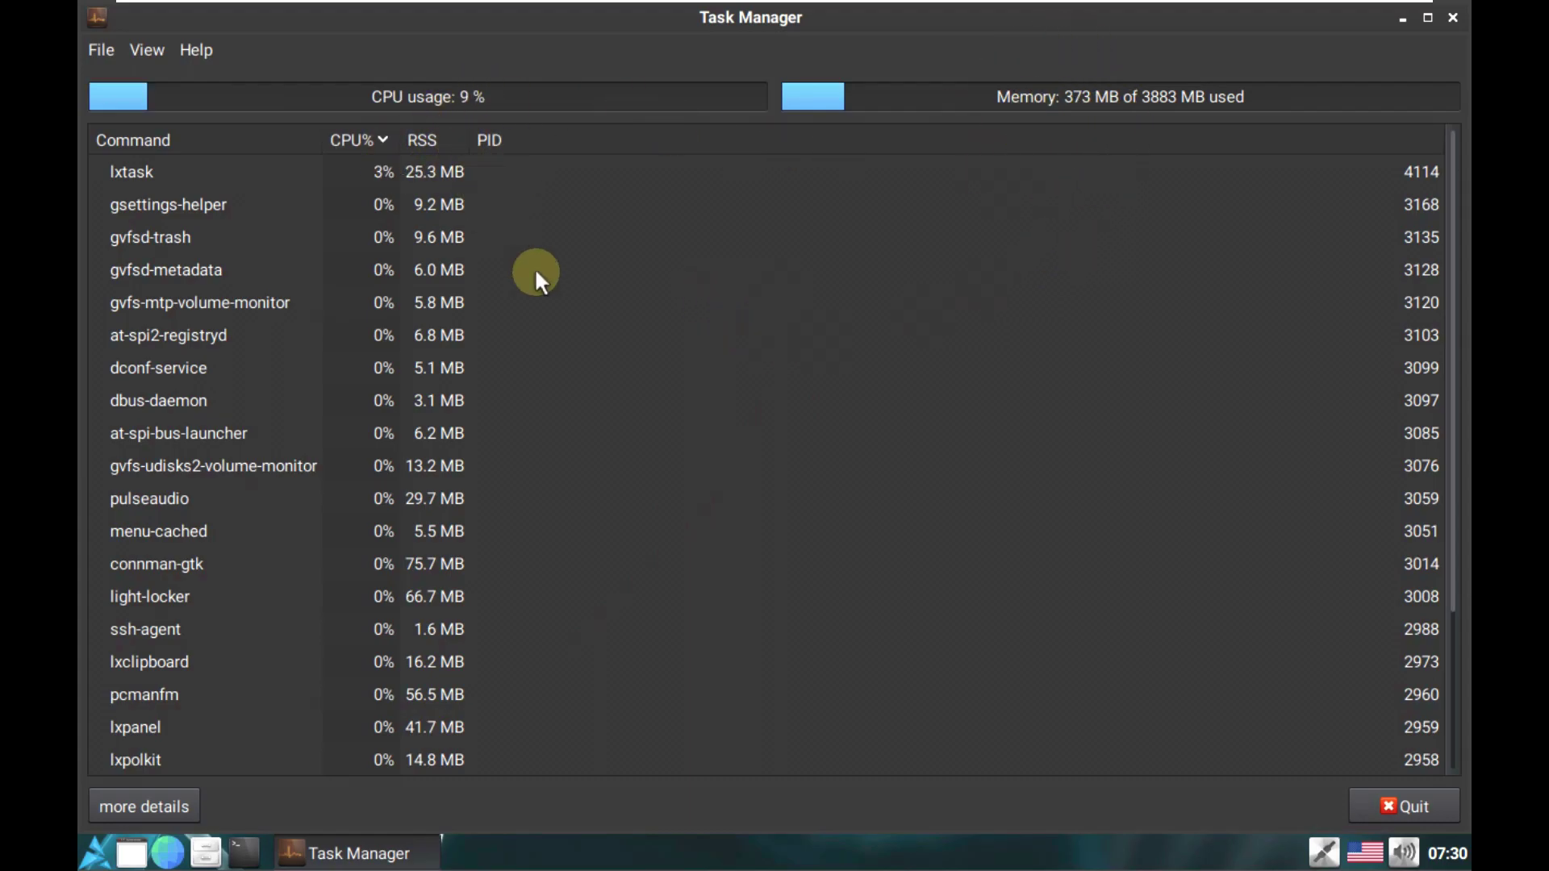
pyautogui.scroll(-3, 782, 415)
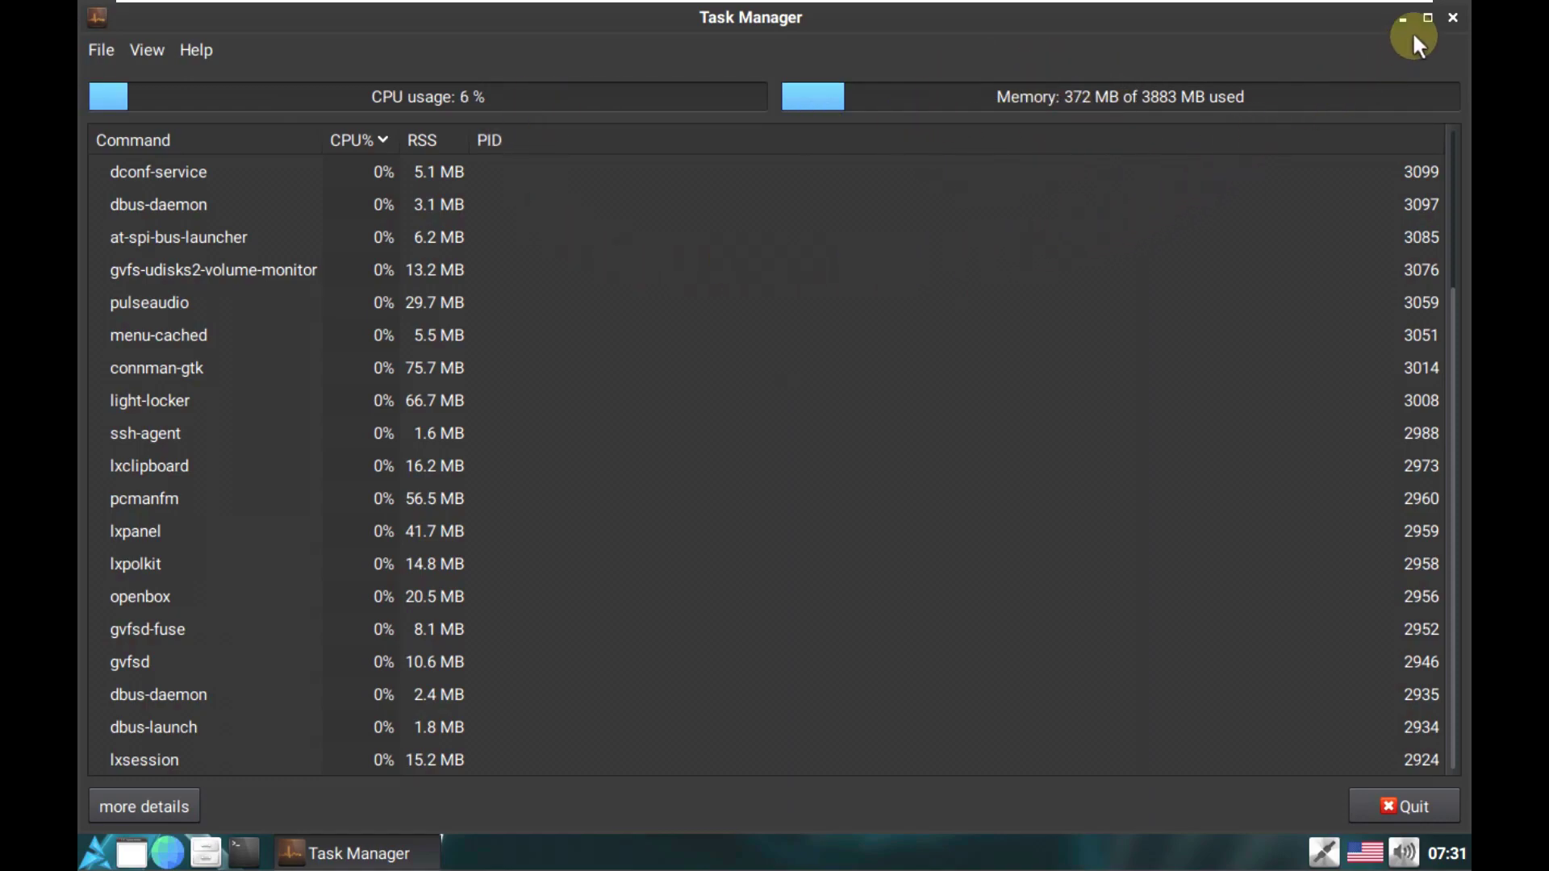
pyautogui.click(1450, 17)
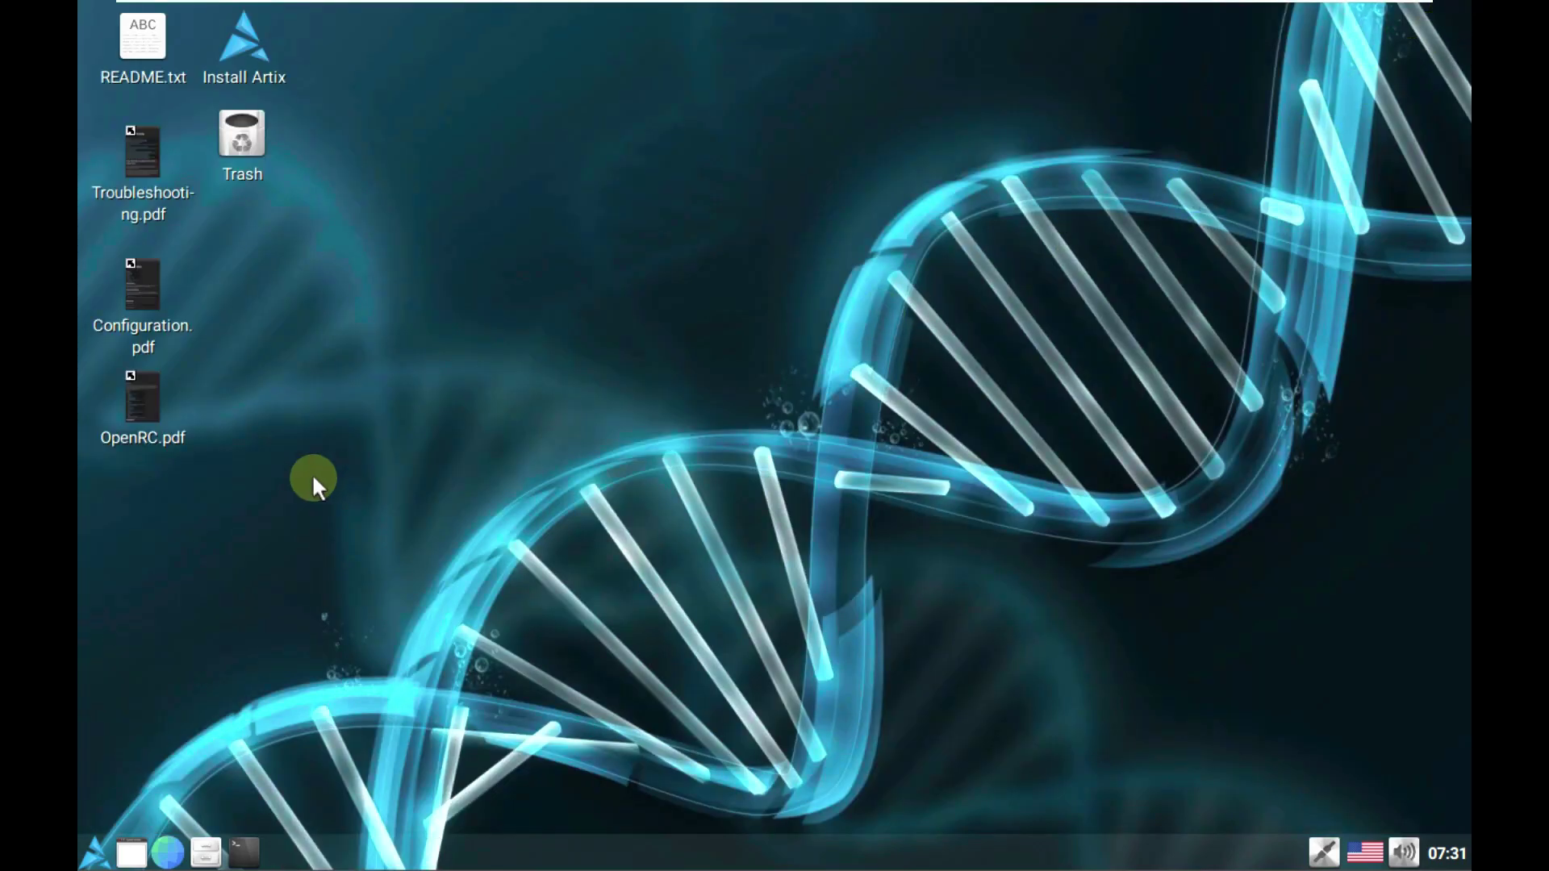
# Choose Logout from the start menu and pick Shutdown in the LXDE logout dialog
pyautogui.click(94, 852)
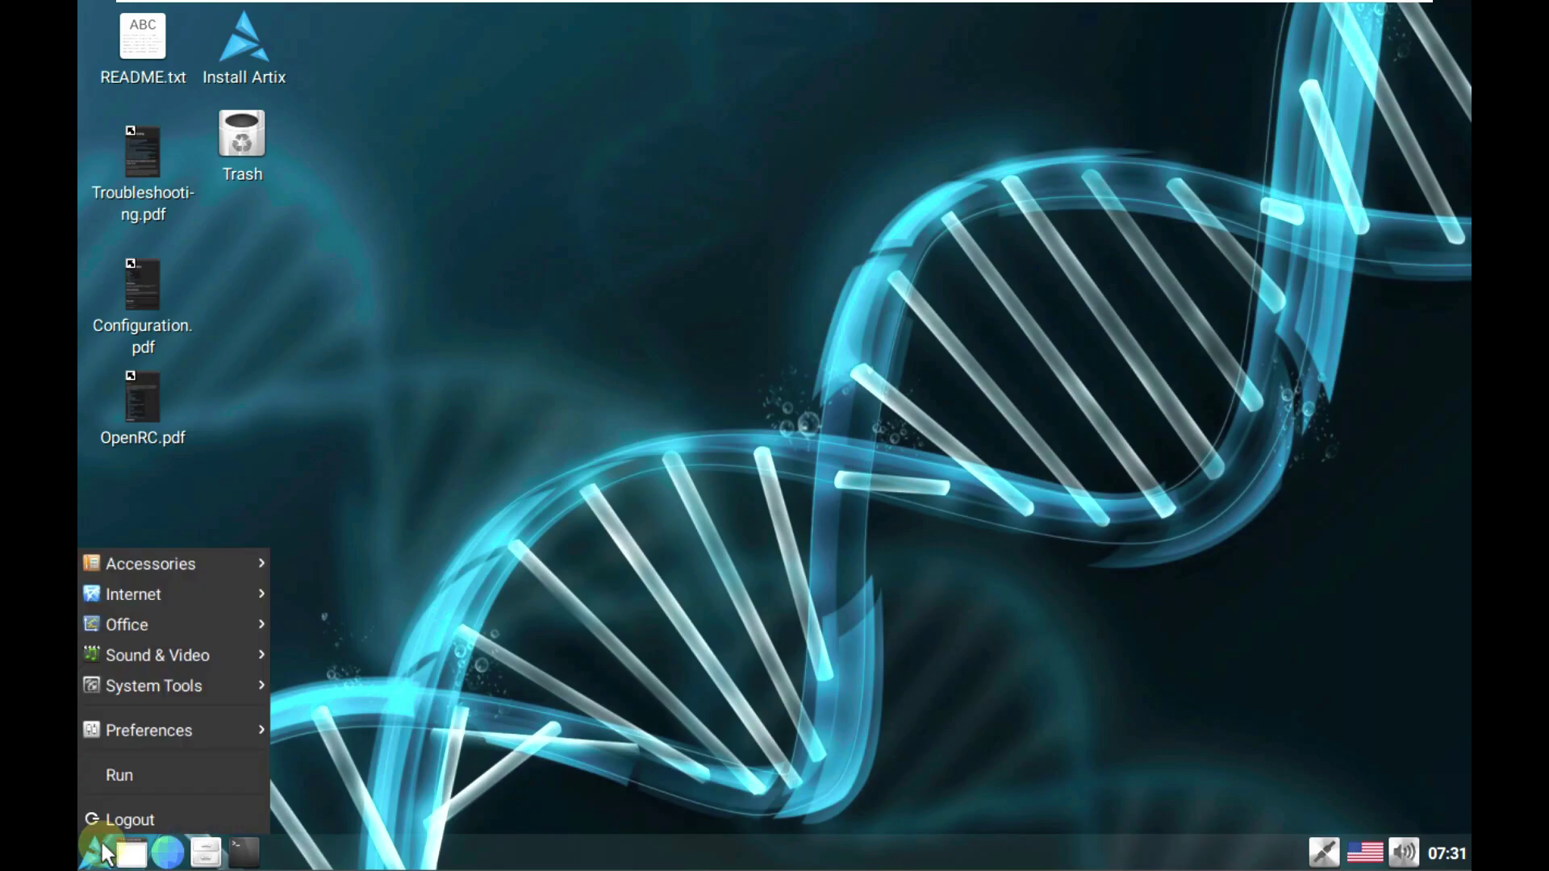
pyautogui.click(158, 811)
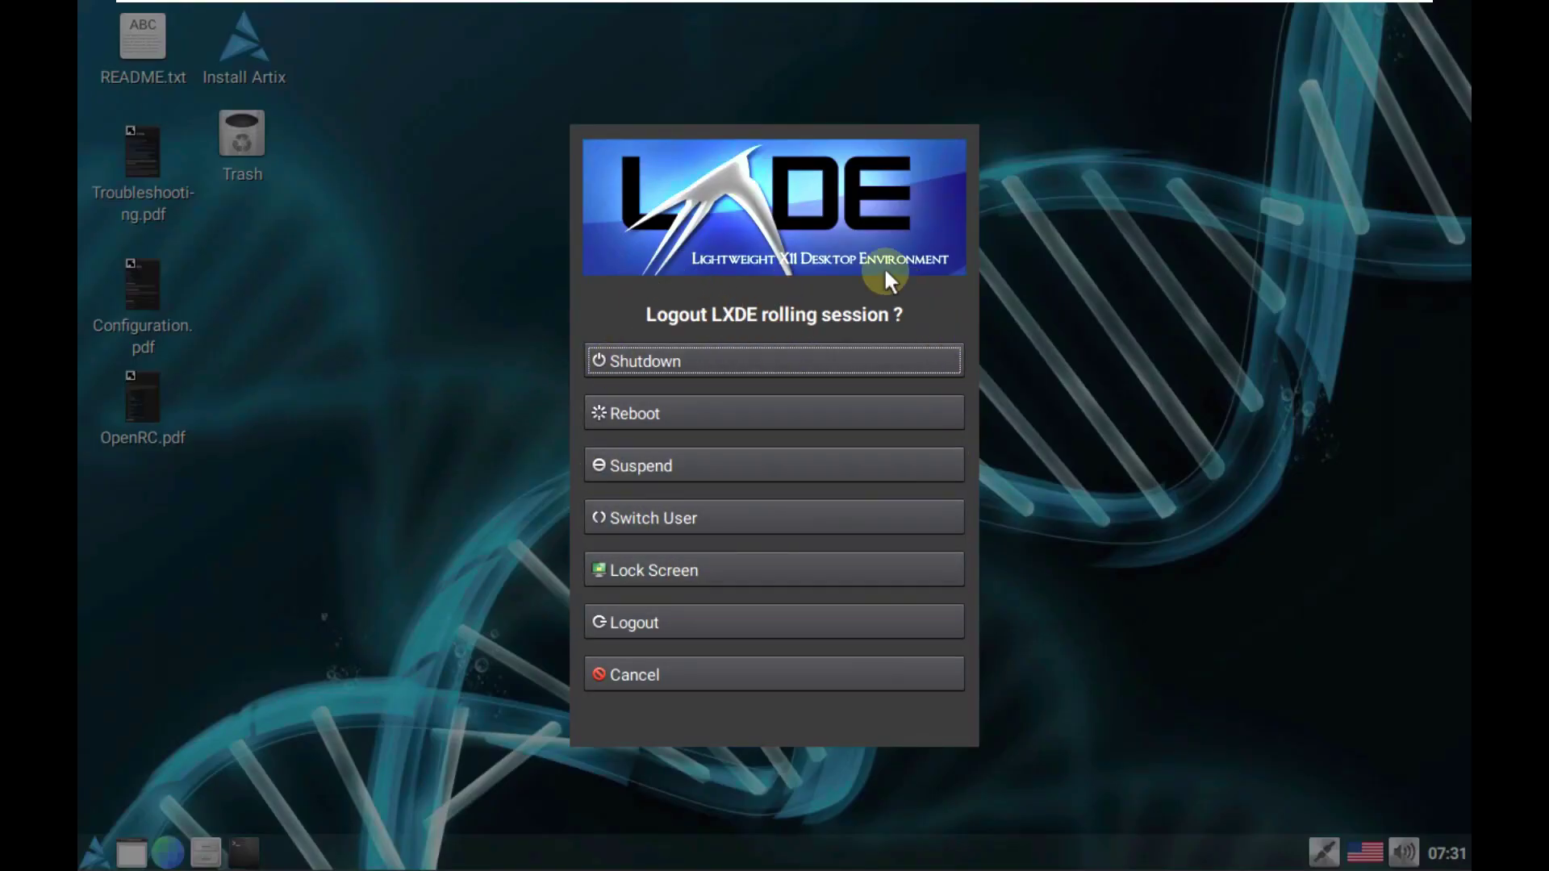
pyautogui.click(701, 361)
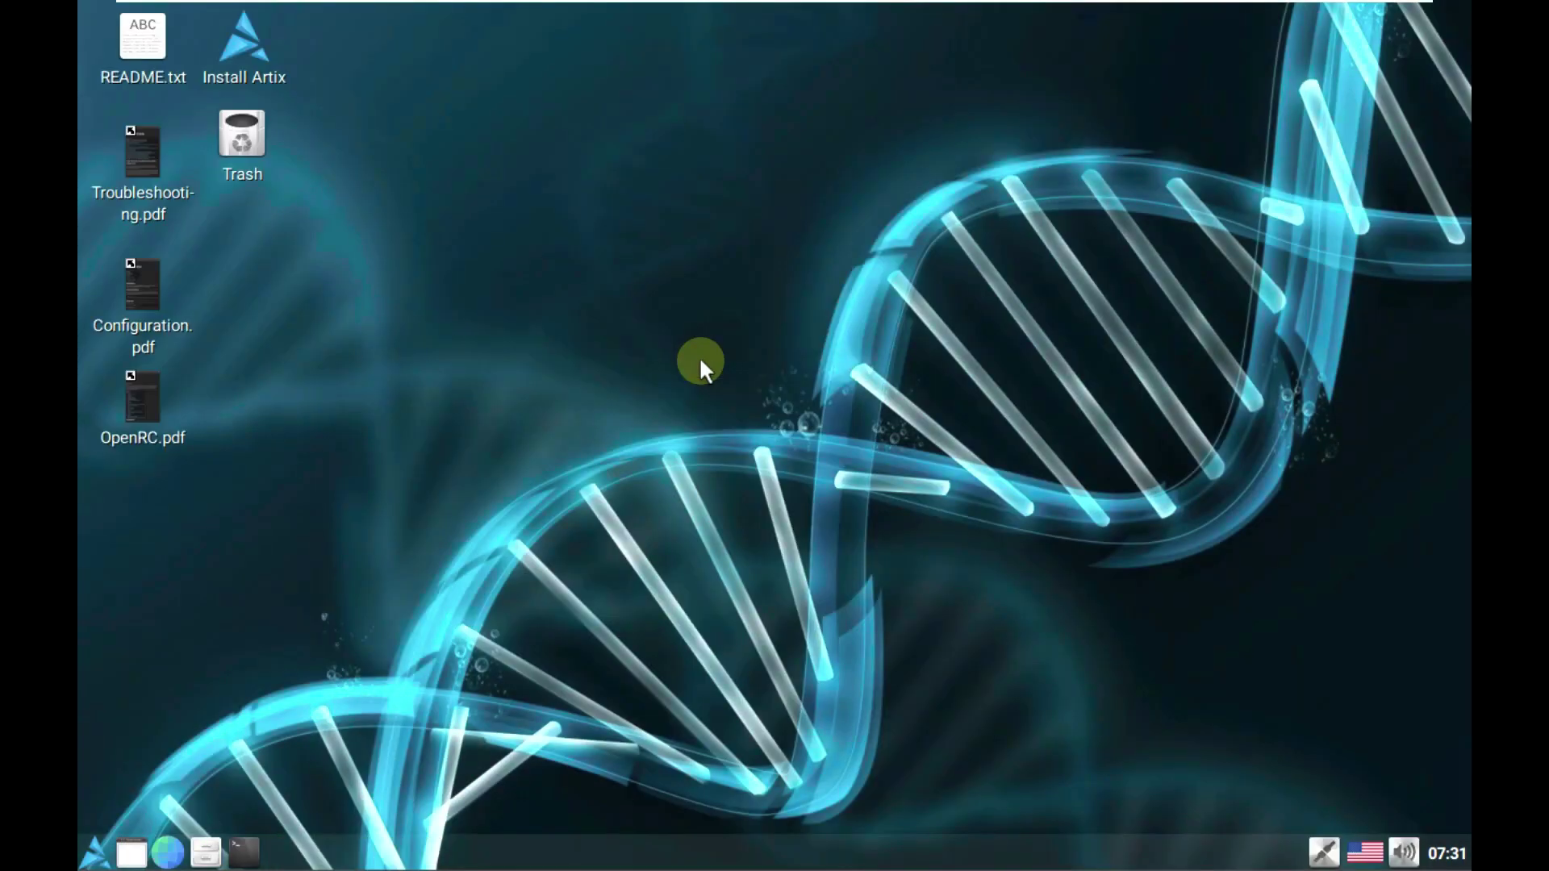